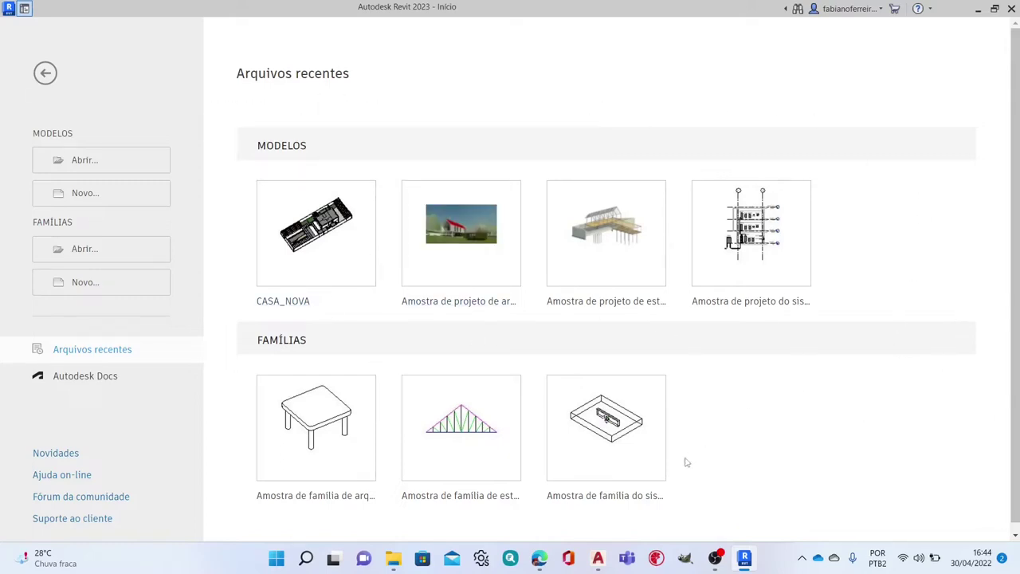
Step: Bring the AutoCAD window with CASA_CURSO_BASICO_AUTOCAD.dwg to the front from the taskbar
{"action": "left_click", "coordinate": [599, 564]}
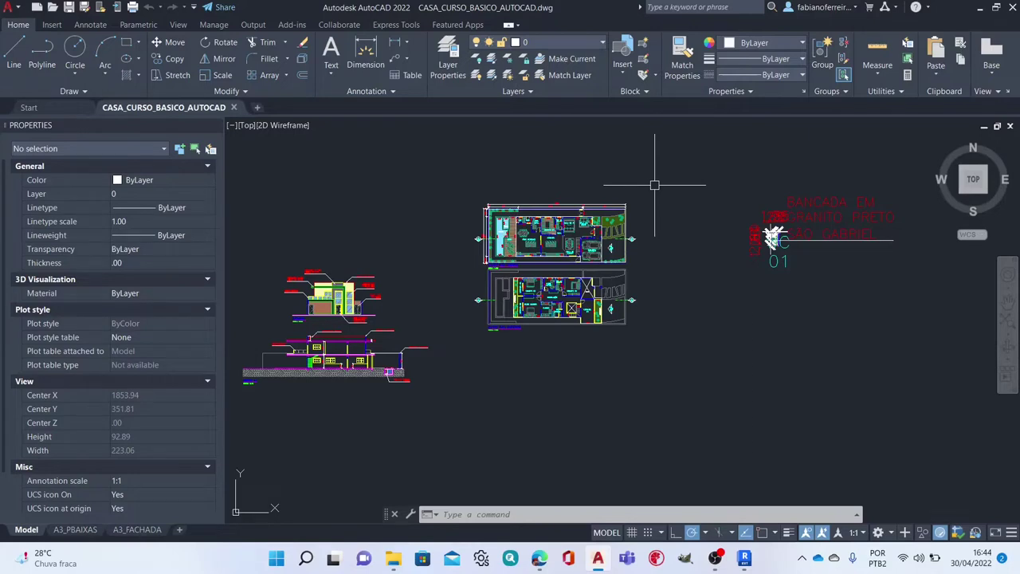
{"action": "scroll", "coordinate": [535, 212], "scroll_direction": "up", "scroll_amount": 5}
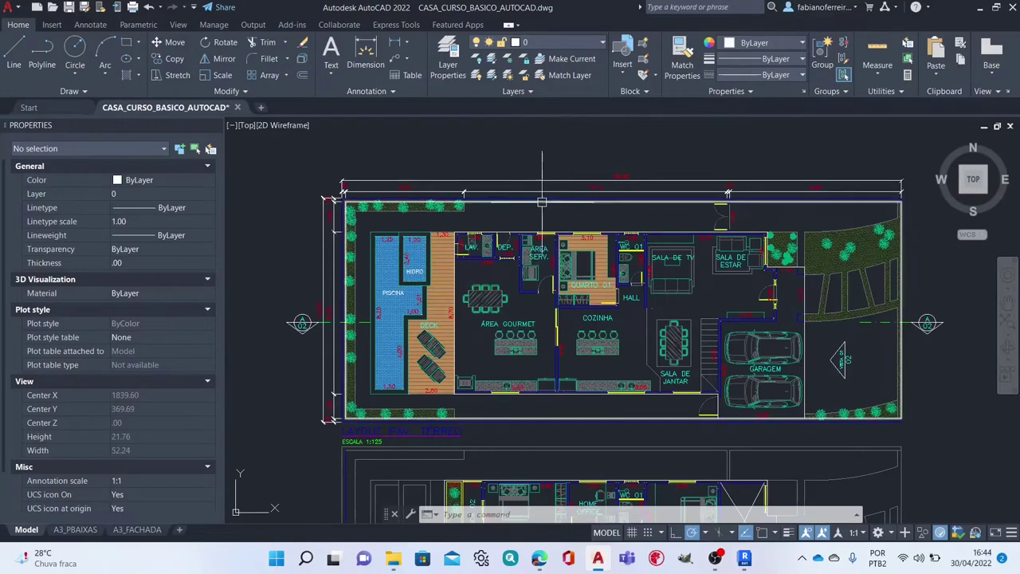
{"action": "scroll", "coordinate": [480, 233], "scroll_direction": "down", "scroll_amount": 5}
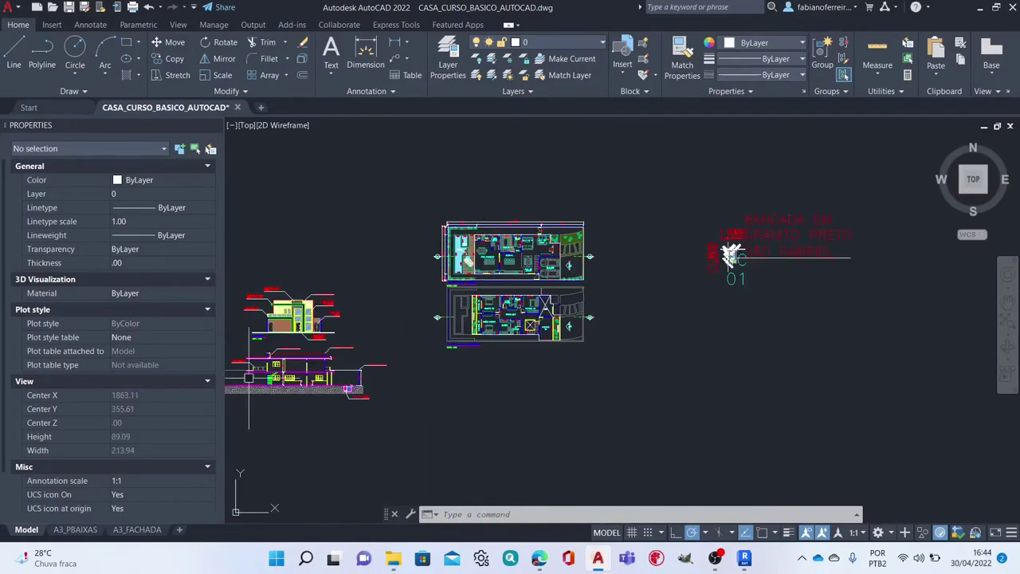
{"action": "left_click", "coordinate": [75, 530]}
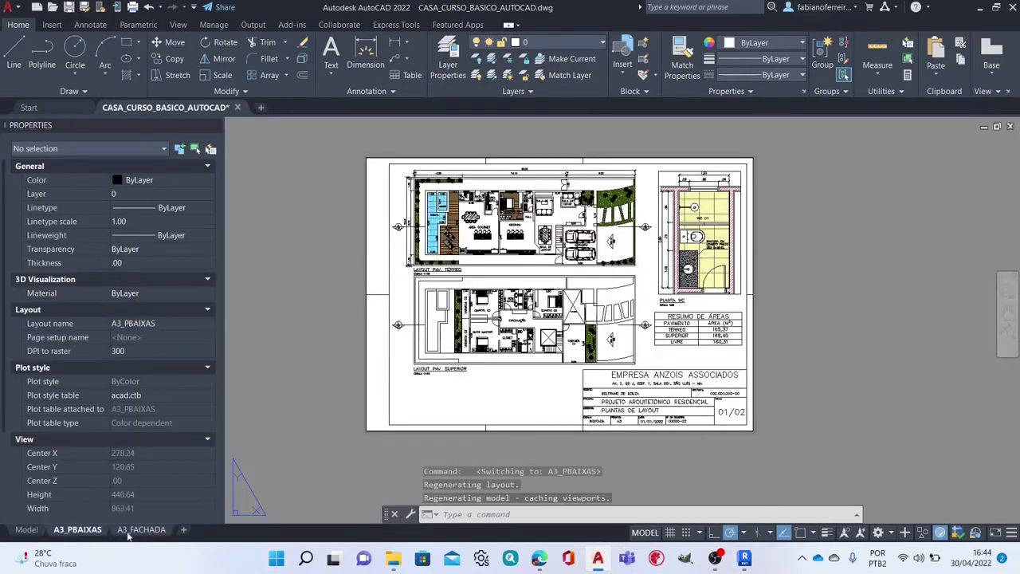
{"action": "left_click", "coordinate": [144, 529]}
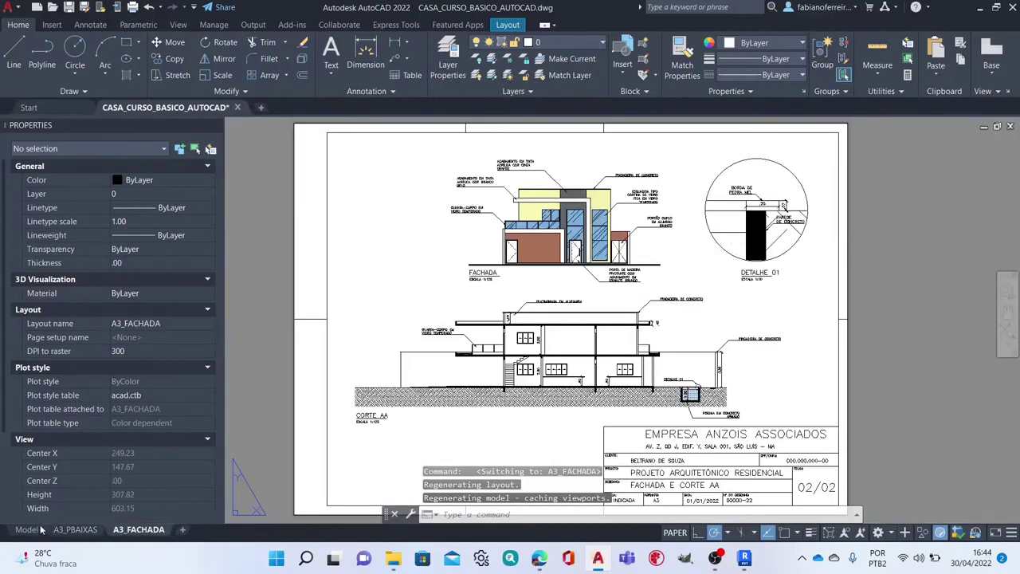
{"action": "left_click", "coordinate": [36, 530]}
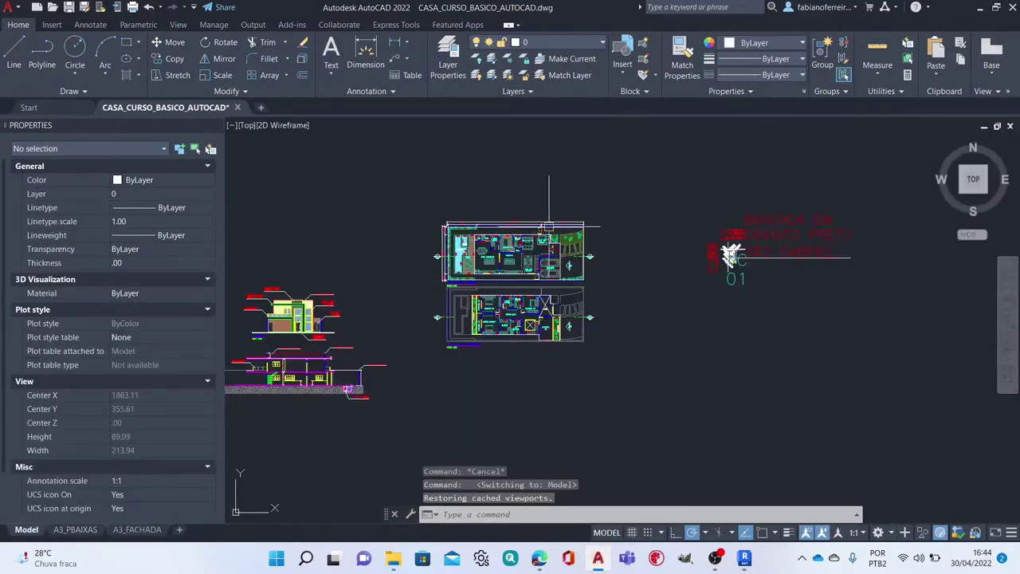
{"action": "scroll", "coordinate": [553, 229], "scroll_direction": "up", "scroll_amount": 4}
{"action": "scroll", "coordinate": [552, 229], "scroll_direction": "up", "scroll_amount": 2}
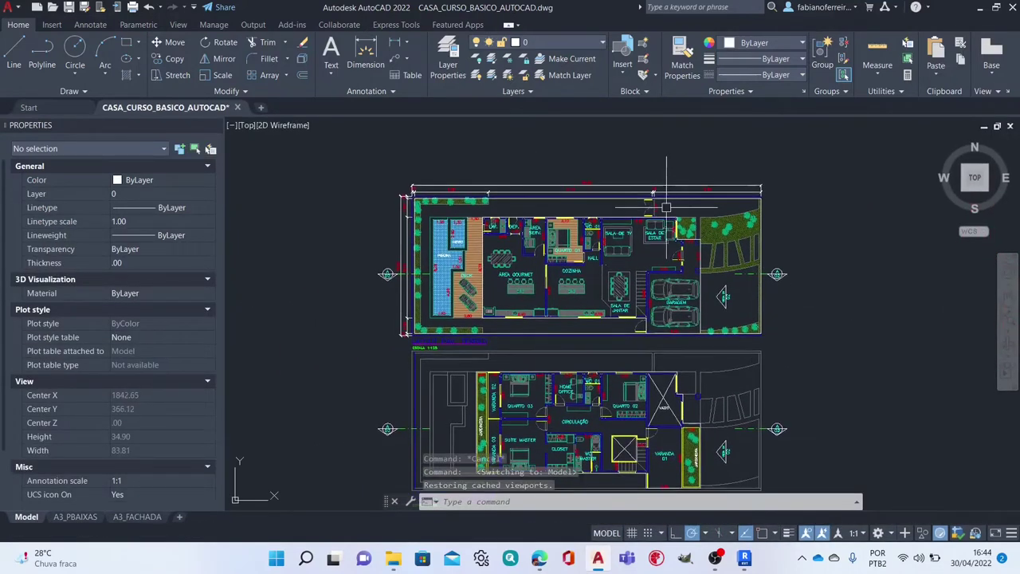
{"action": "scroll", "coordinate": [622, 195], "scroll_direction": "down", "scroll_amount": 2}
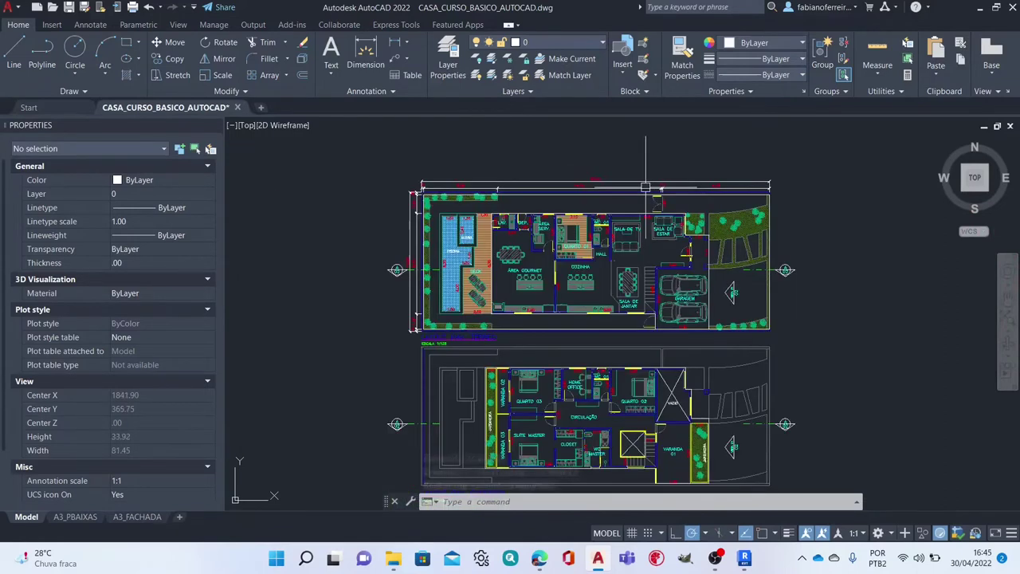
{"action": "scroll", "coordinate": [605, 261], "scroll_direction": "up", "scroll_amount": 6}
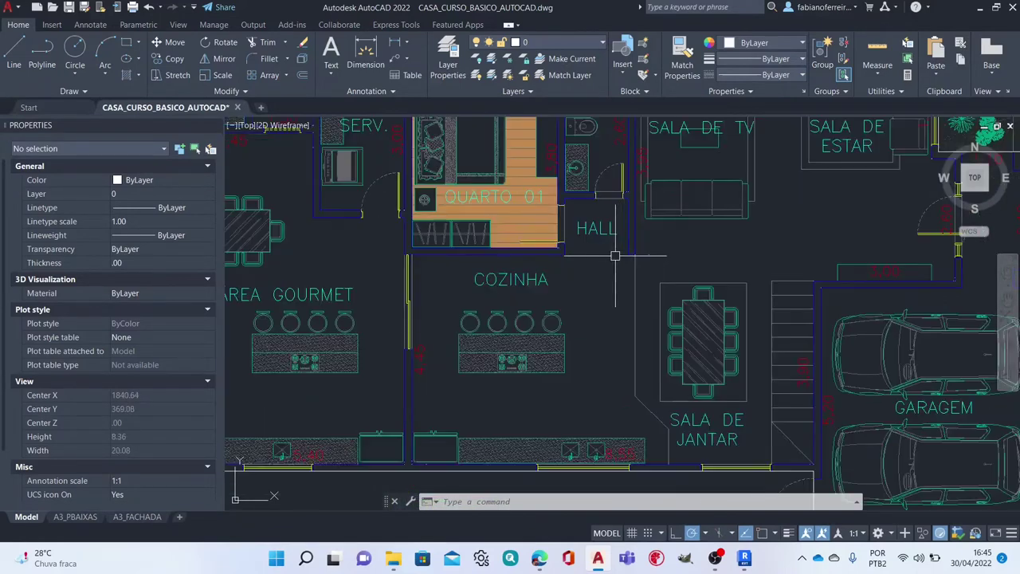
{"action": "scroll", "coordinate": [643, 242], "scroll_direction": "up", "scroll_amount": 4}
{"action": "scroll", "coordinate": [626, 251], "scroll_direction": "down", "scroll_amount": 6}
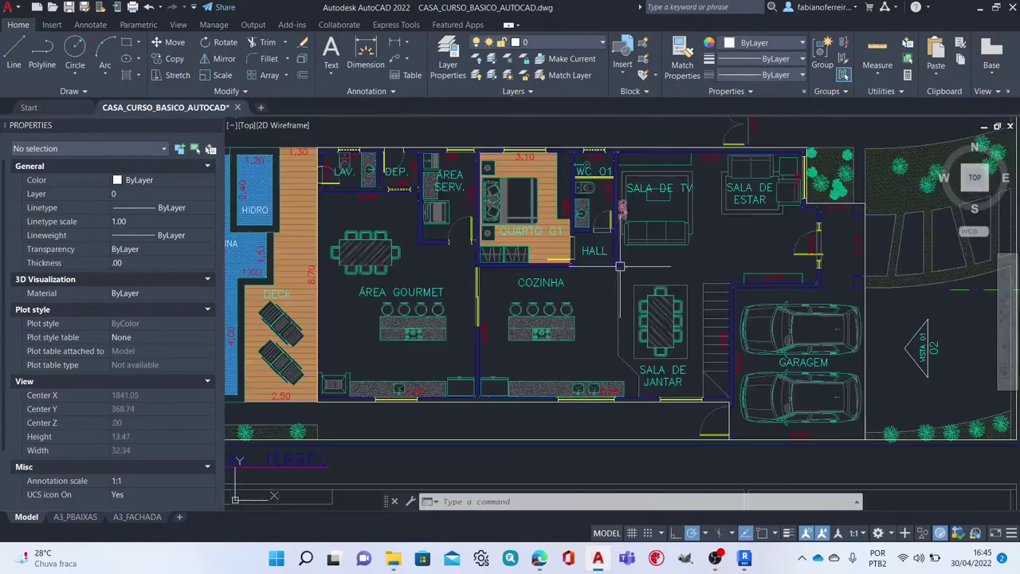
{"action": "scroll", "coordinate": [614, 258], "scroll_direction": "down", "scroll_amount": 2}
{"action": "scroll", "coordinate": [590, 251], "scroll_direction": "down", "scroll_amount": 2}
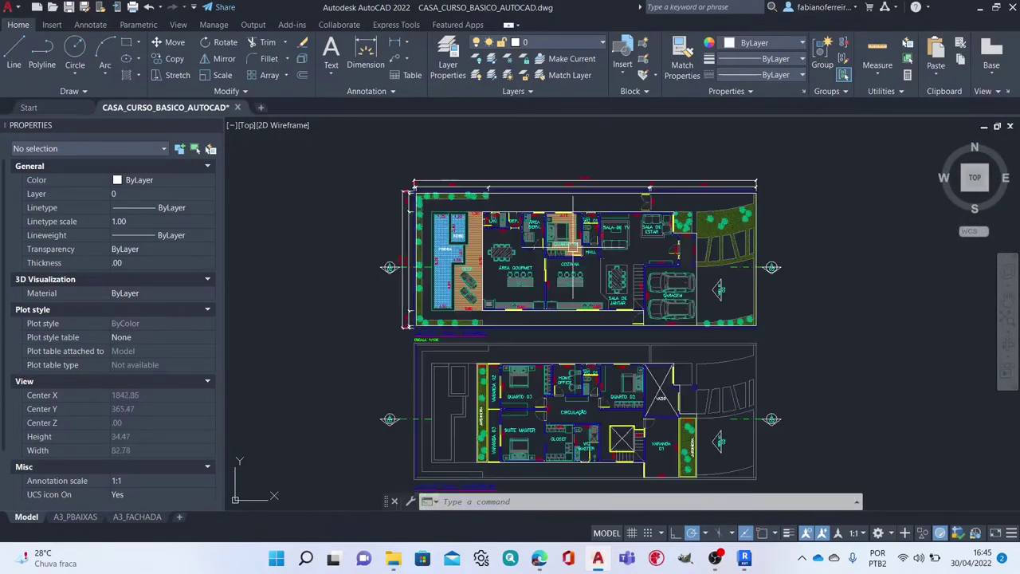
Step: Window-select the whole ground-floor plan and copy it to the clipboard
{"action": "left_click", "coordinate": [837, 126]}
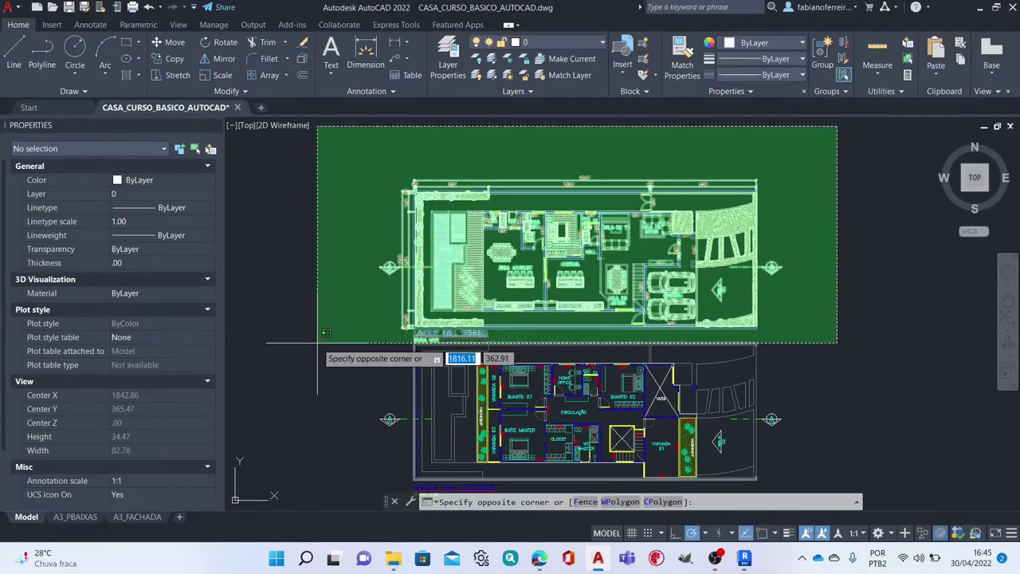
{"action": "left_click", "coordinate": [319, 339]}
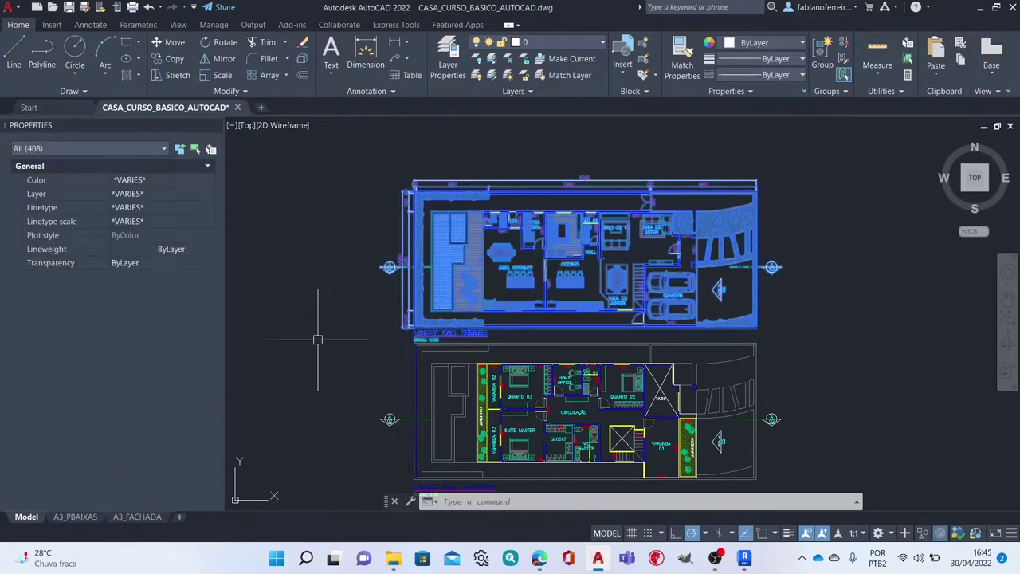
{"action": "key", "text": "ctrl+c"}
{"action": "key", "text": "Escape"}
{"action": "key", "text": "Escape"}
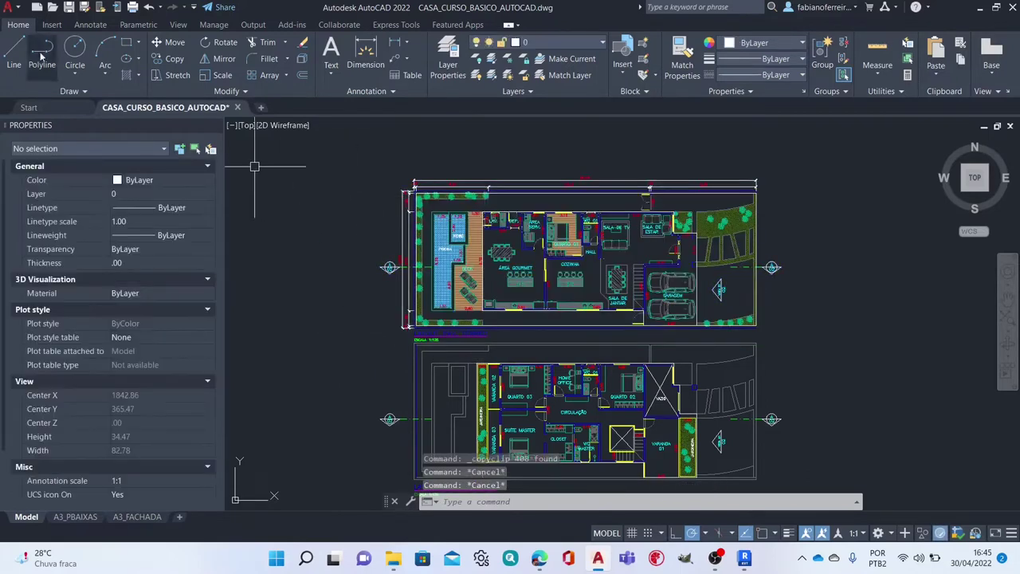
Step: Paste the plan at #0,0,0 into a new no-template metric drawing, then zoom extents
{"action": "left_click", "coordinate": [38, 7]}
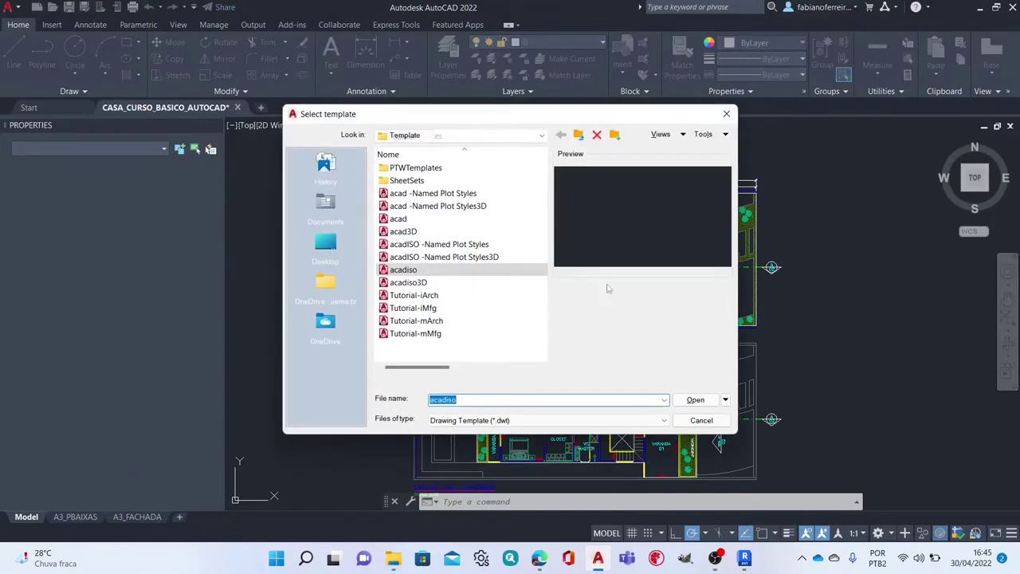
{"action": "left_click", "coordinate": [725, 400]}
{"action": "left_click", "coordinate": [752, 443]}
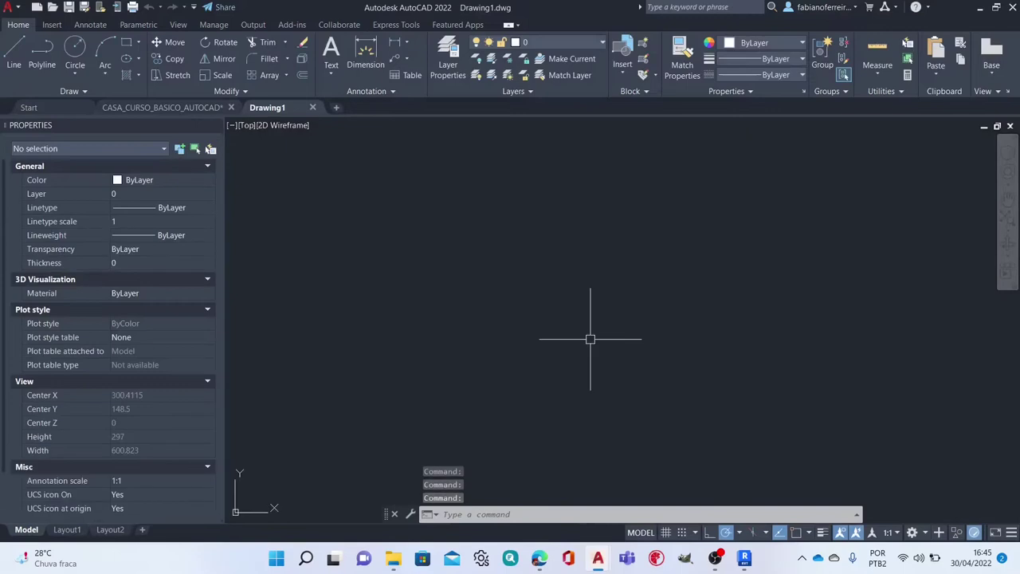
{"action": "key", "text": "ctrl+v"}
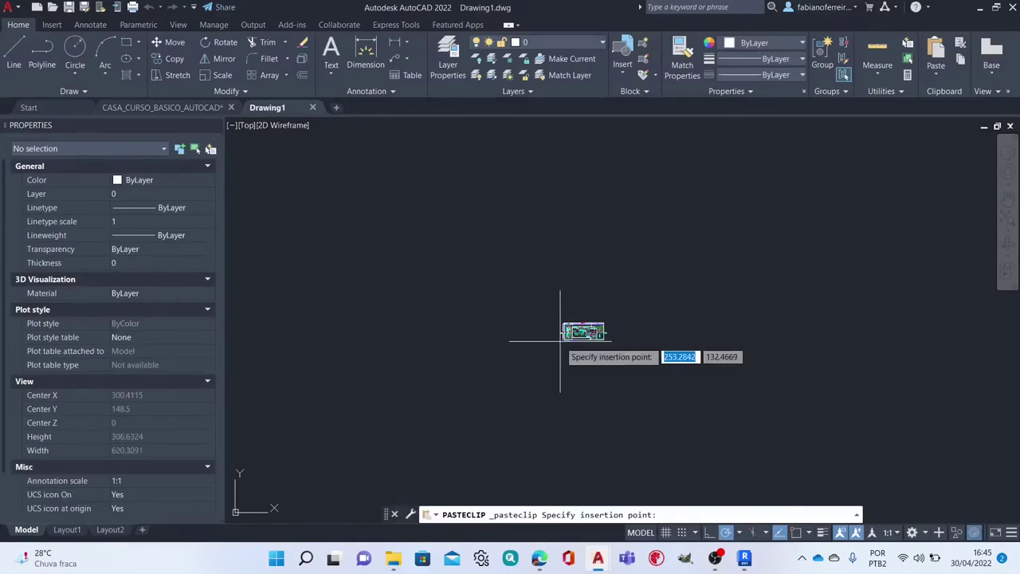
{"action": "type", "text": "#"}
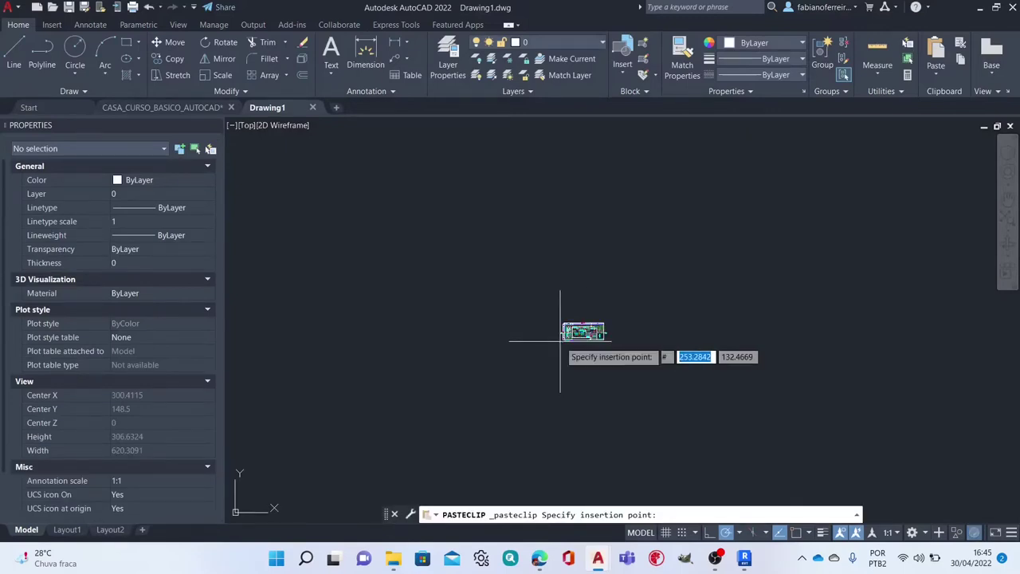
{"action": "type", "text": "0,0,0"}
{"action": "key", "text": "Return"}
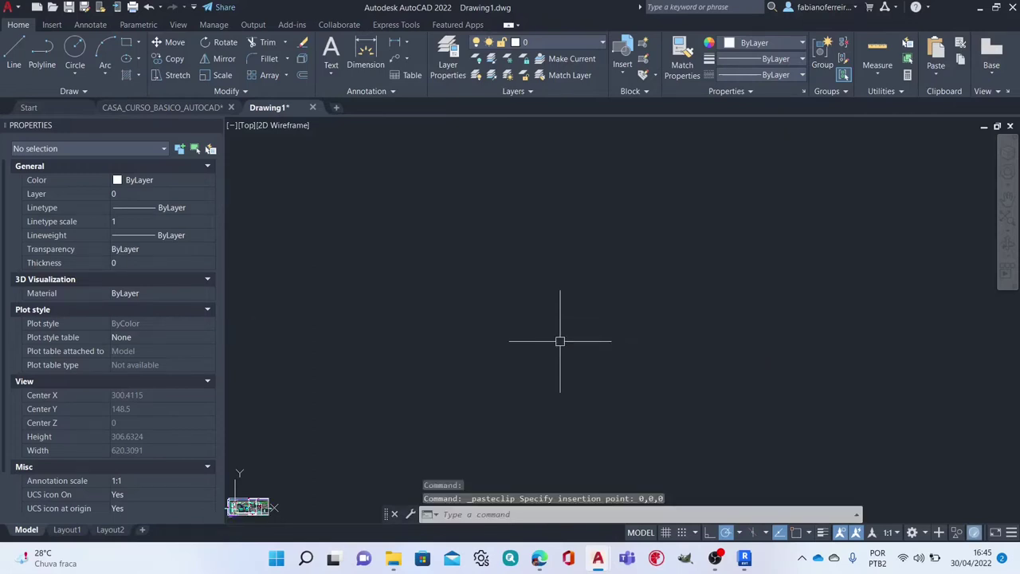
{"action": "type", "text": "z"}
{"action": "key", "text": "Return"}
{"action": "type", "text": "e"}
{"action": "key", "text": "Return"}
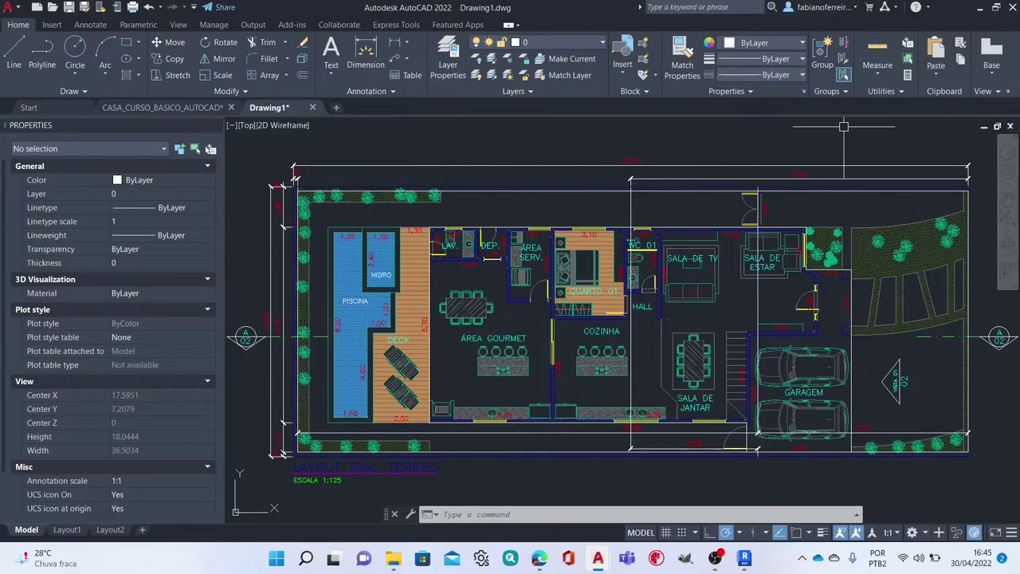
Step: Erase all 48 dimensions using Select Similar on the overall top dimension
{"action": "left_click", "coordinate": [674, 169]}
{"action": "right_click", "coordinate": [672, 141]}
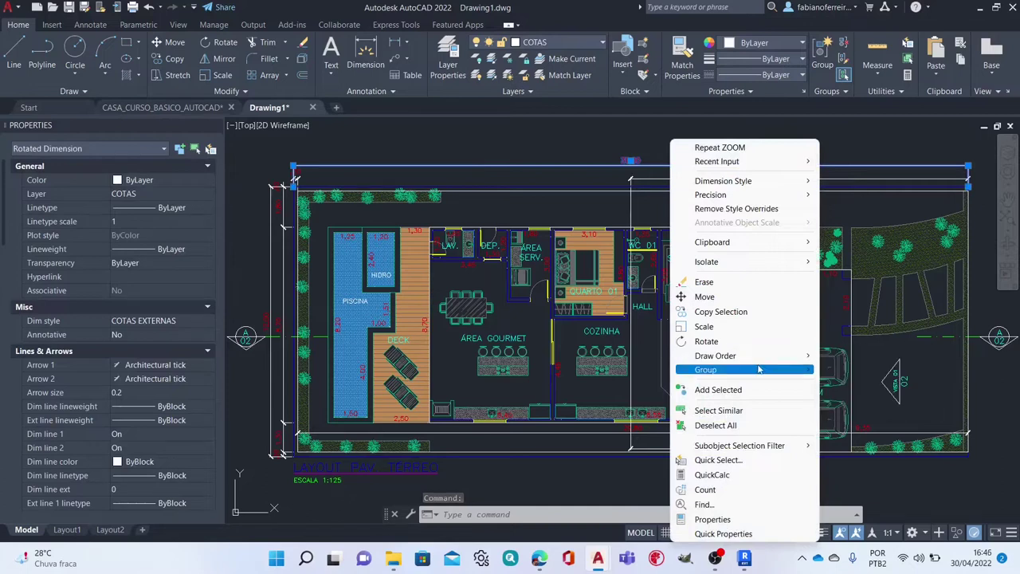
{"action": "left_click", "coordinate": [753, 411]}
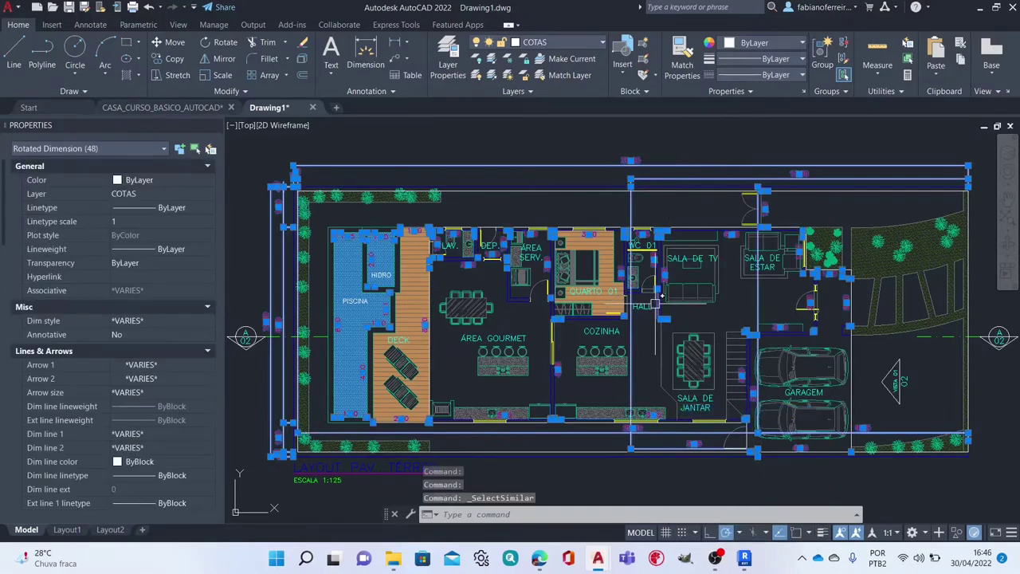
{"action": "type", "text": "e"}
{"action": "key", "text": "Return"}
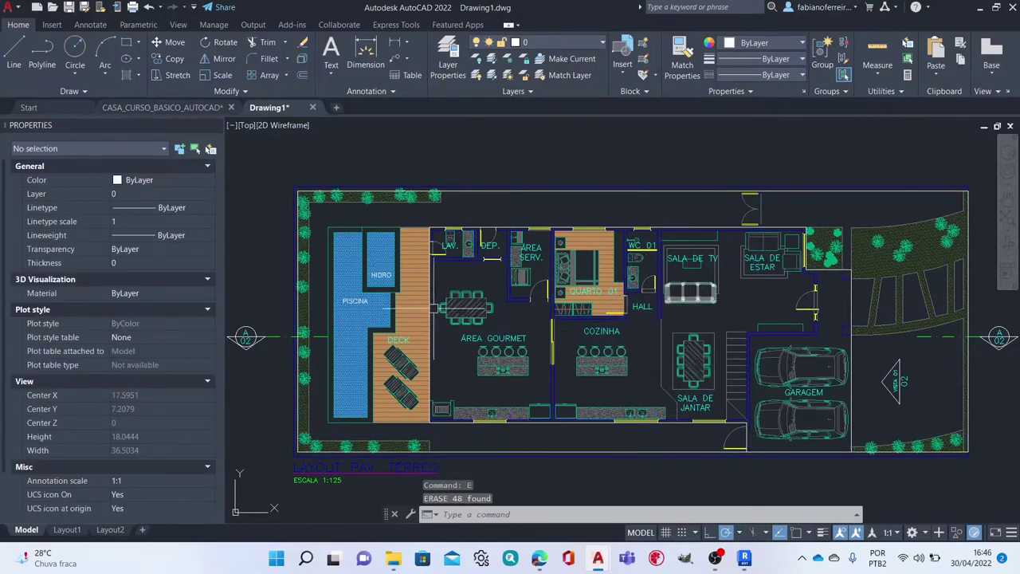
Step: Erase the top hedge's hatch, then select the blue pool hatch
{"action": "scroll", "coordinate": [376, 202], "scroll_direction": "up", "scroll_amount": 4}
{"action": "left_click", "coordinate": [389, 180]}
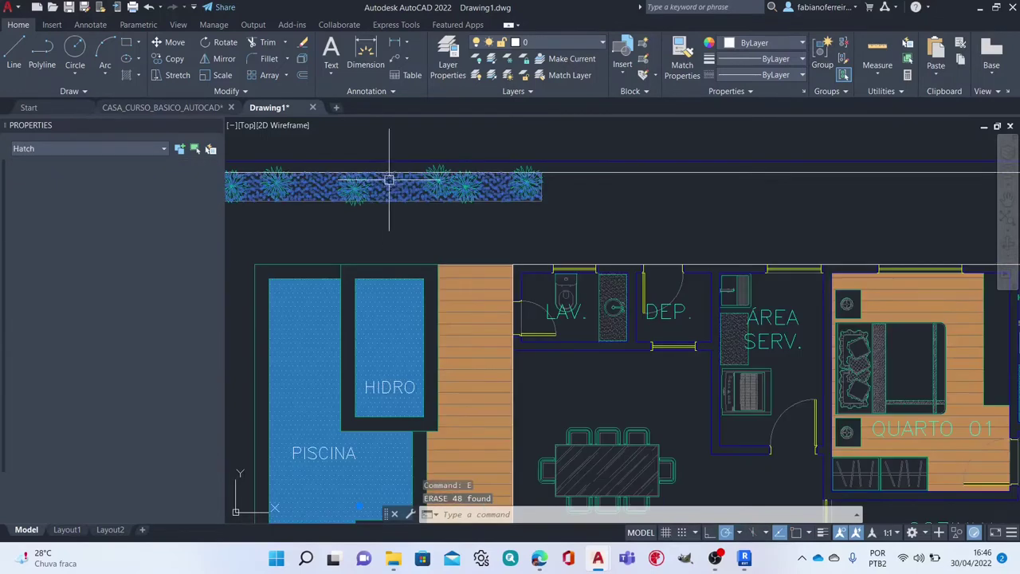
{"action": "type", "text": "e"}
{"action": "key", "text": "Return"}
{"action": "scroll", "coordinate": [424, 271], "scroll_direction": "down", "scroll_amount": 4}
{"action": "left_click", "coordinate": [425, 276]}
Step: Delete the pool hatch and the QUARTO 01 floor hatch
{"action": "key", "text": "Delete"}
{"action": "left_click", "coordinate": [440, 275]}
{"action": "left_click", "coordinate": [620, 272]}
{"action": "key", "text": "Escape"}
{"action": "scroll", "coordinate": [620, 272], "scroll_direction": "up", "scroll_amount": 3}
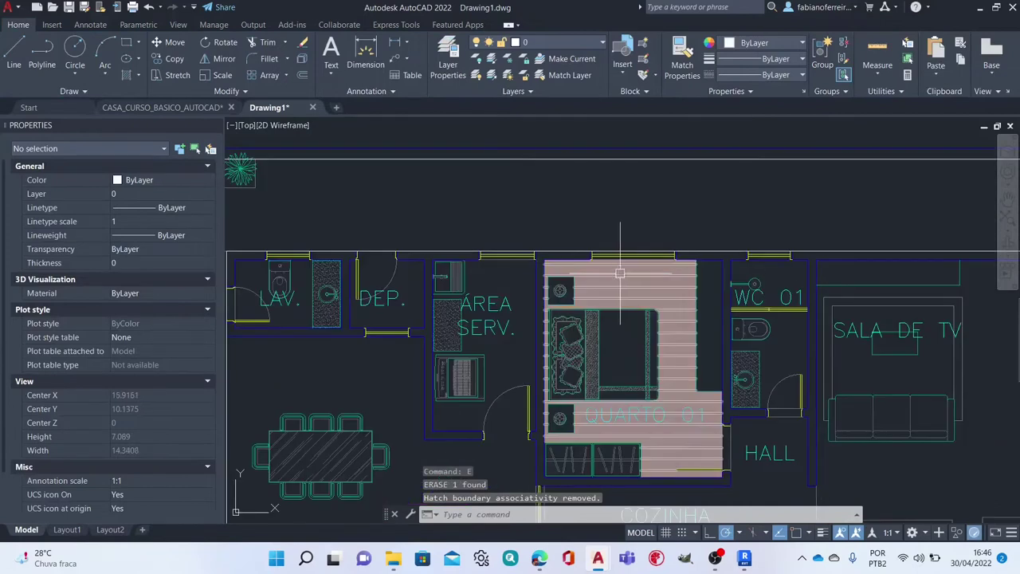
{"action": "left_click", "coordinate": [620, 273]}
{"action": "left_click", "coordinate": [627, 228]}
{"action": "key", "text": "Delete"}
{"action": "scroll", "coordinate": [626, 239], "scroll_direction": "down", "scroll_amount": 4}
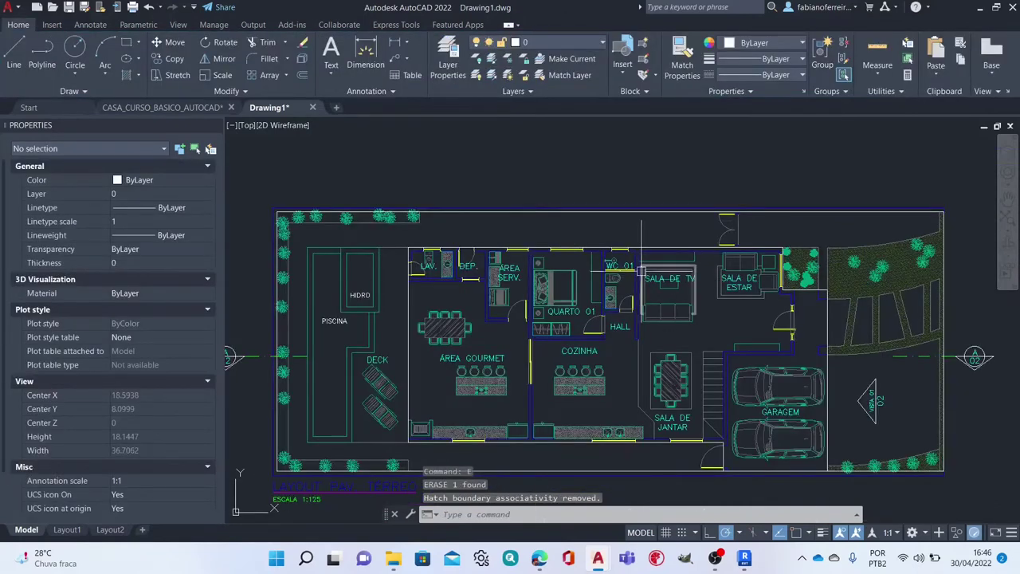
Step: Delete the right-hand garden hatch and the small garden hatch
{"action": "scroll", "coordinate": [860, 268], "scroll_direction": "up", "scroll_amount": 4}
{"action": "left_click", "coordinate": [860, 270]}
{"action": "key", "text": "Delete"}
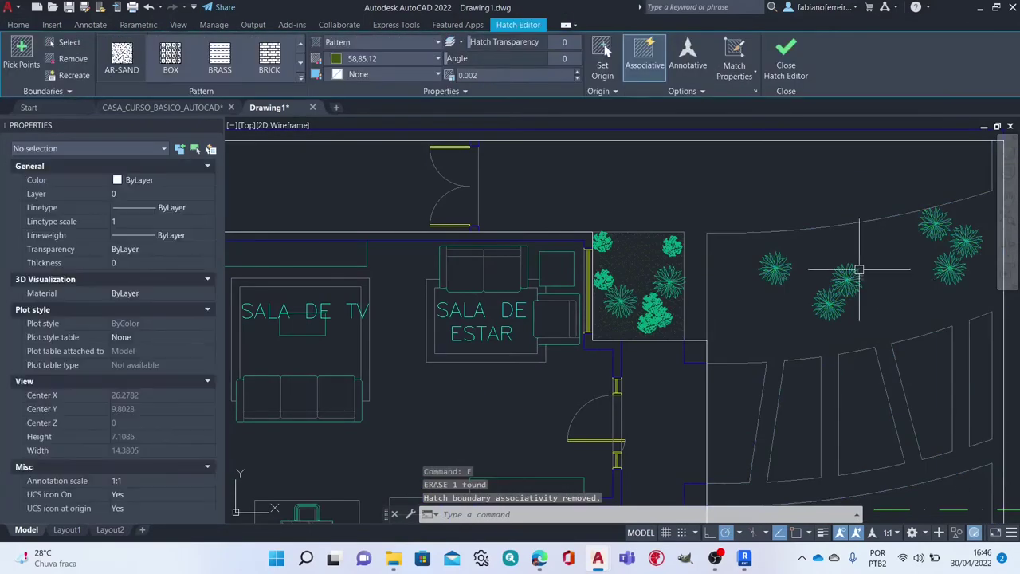
{"action": "left_click", "coordinate": [662, 285]}
{"action": "key", "text": "Delete"}
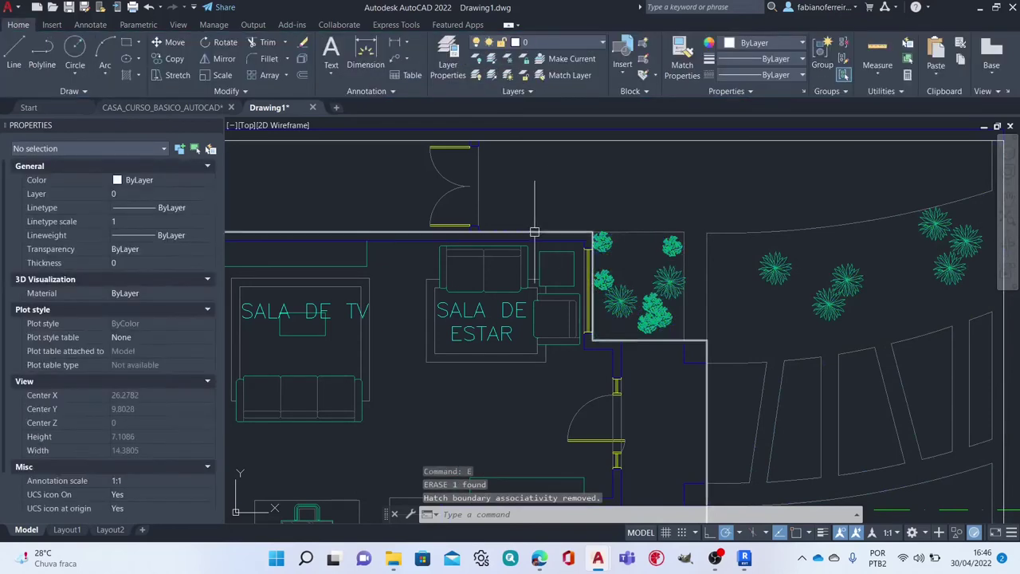
{"action": "left_click", "coordinate": [534, 231]}
{"action": "scroll", "coordinate": [594, 223], "scroll_direction": "down", "scroll_amount": 5}
{"action": "key", "text": "Escape"}
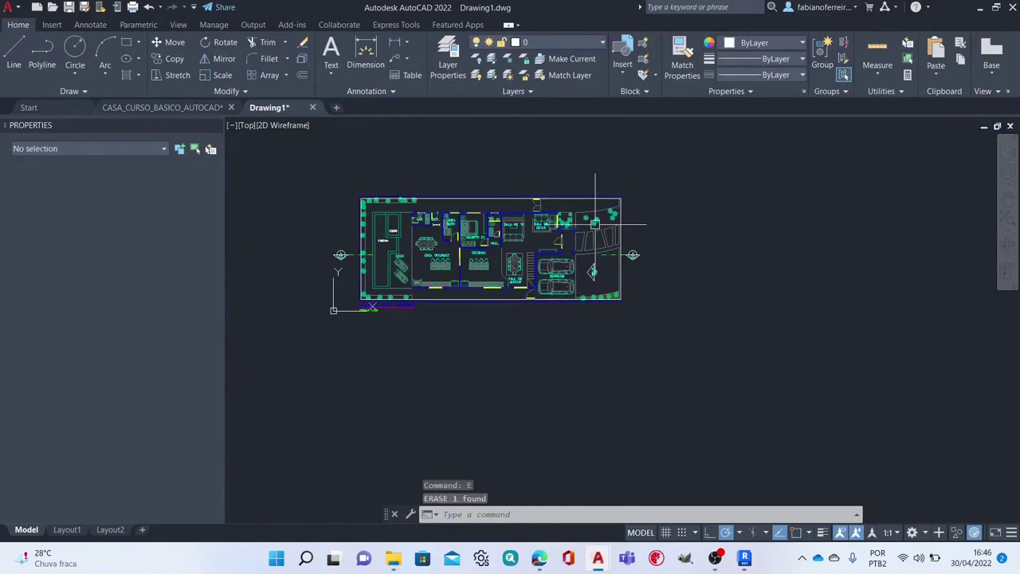
{"action": "scroll", "coordinate": [562, 297], "scroll_direction": "up", "scroll_amount": 3}
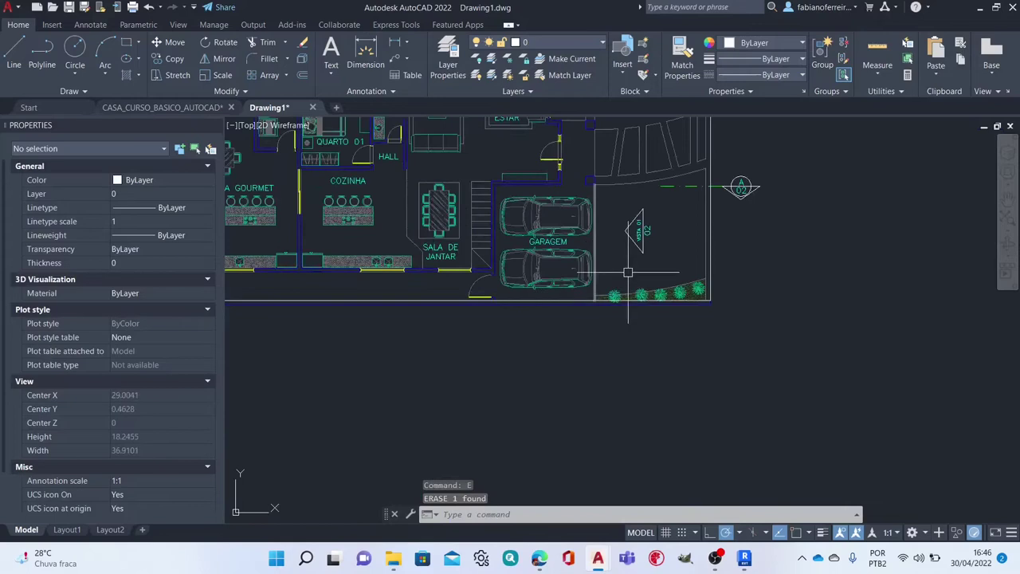
{"action": "scroll", "coordinate": [629, 273], "scroll_direction": "up", "scroll_amount": 3}
{"action": "left_click", "coordinate": [599, 358]}
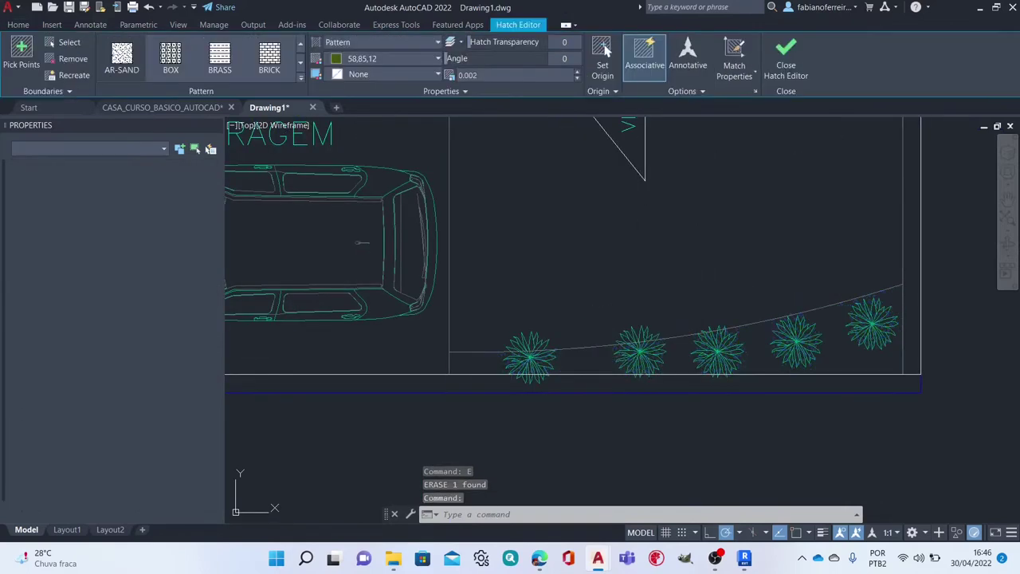
{"action": "key", "text": "Escape"}
Step: Delete the seven AR-SAND hatches by running Select Similar on the LAV room hatch
{"action": "scroll", "coordinate": [613, 291], "scroll_direction": "down", "scroll_amount": 5}
{"action": "scroll", "coordinate": [478, 263], "scroll_direction": "up", "scroll_amount": 3}
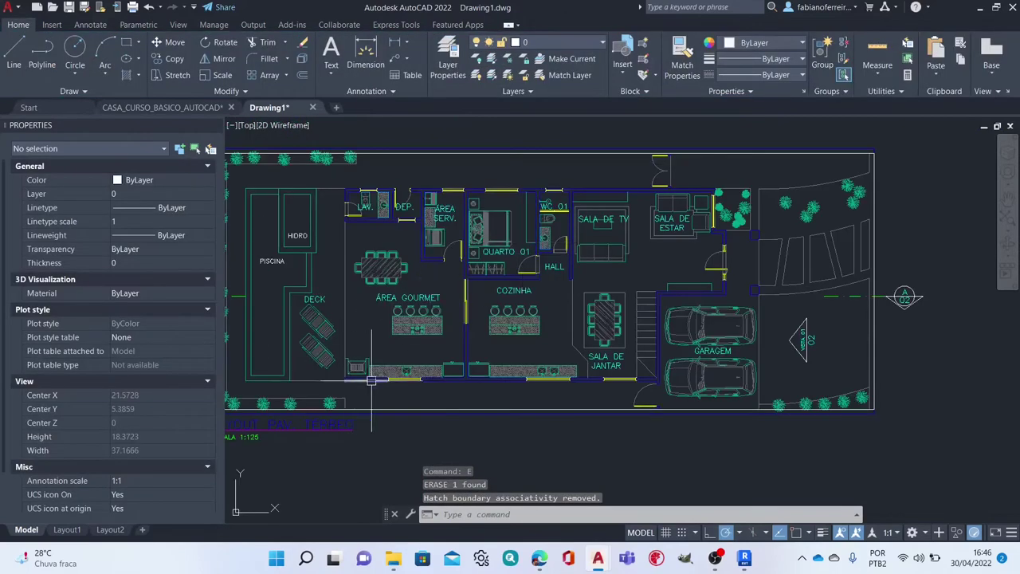
{"action": "scroll", "coordinate": [430, 323], "scroll_direction": "up", "scroll_amount": 3}
{"action": "scroll", "coordinate": [485, 326], "scroll_direction": "down", "scroll_amount": 5}
{"action": "scroll", "coordinate": [522, 251], "scroll_direction": "up", "scroll_amount": 4}
{"action": "scroll", "coordinate": [525, 249], "scroll_direction": "down", "scroll_amount": 3}
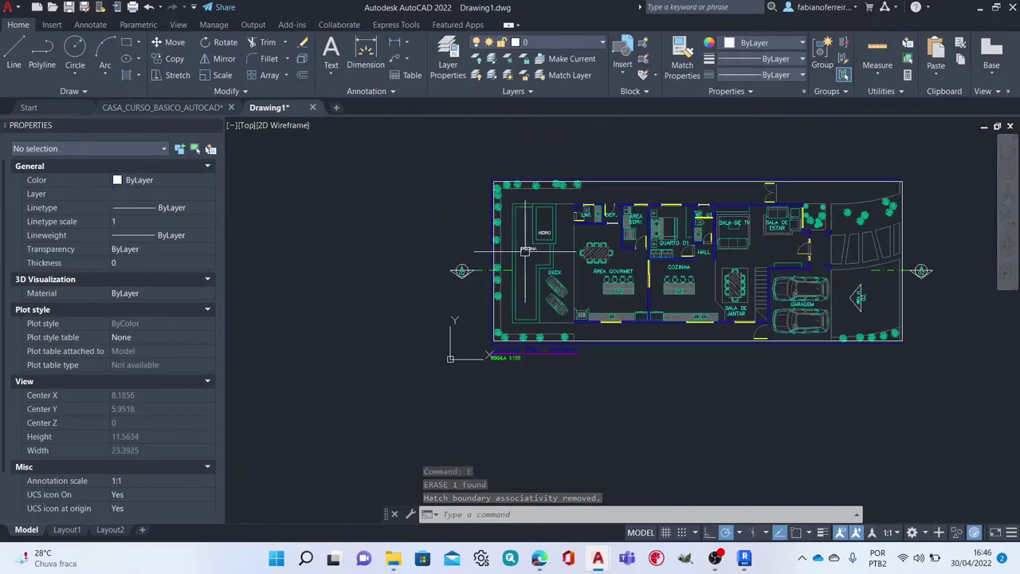
{"action": "scroll", "coordinate": [558, 255], "scroll_direction": "up", "scroll_amount": 1}
{"action": "scroll", "coordinate": [542, 231], "scroll_direction": "up", "scroll_amount": 3}
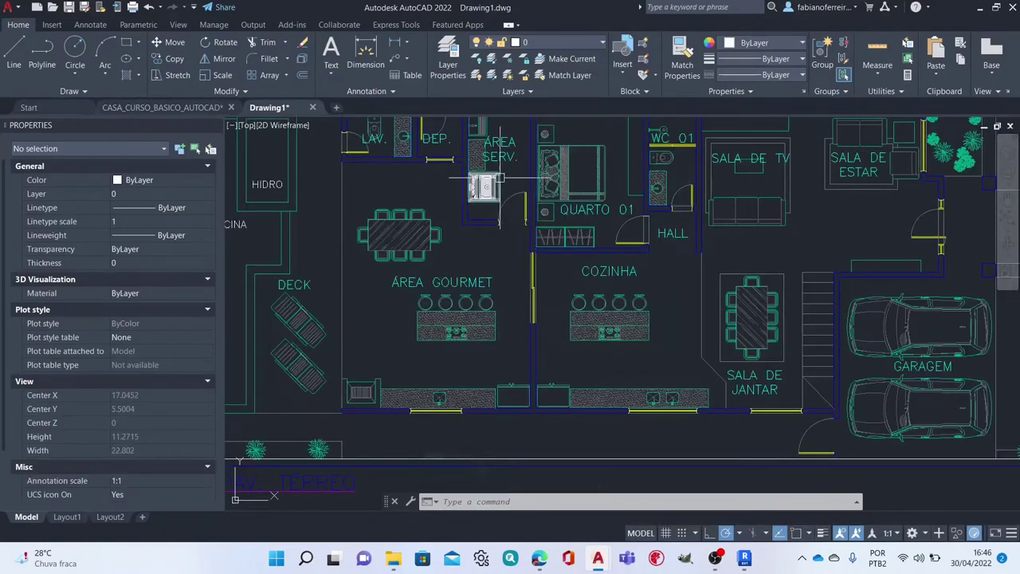
{"action": "middle_click_drag", "start_coordinate": [439, 139], "coordinate": [399, 259]}
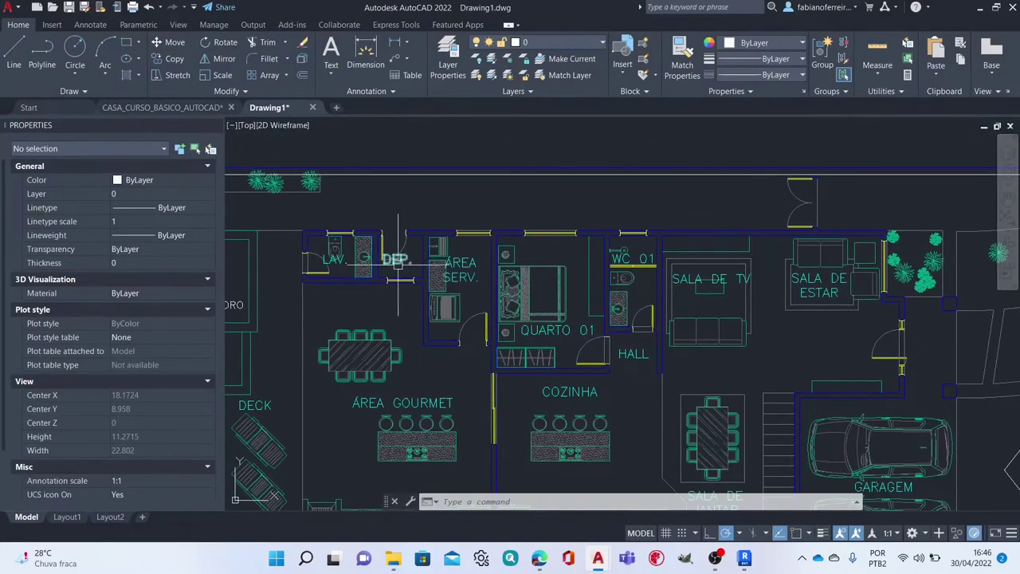
{"action": "scroll", "coordinate": [363, 263], "scroll_direction": "up", "scroll_amount": 3}
{"action": "left_click", "coordinate": [353, 239]}
{"action": "right_click", "coordinate": [356, 240]}
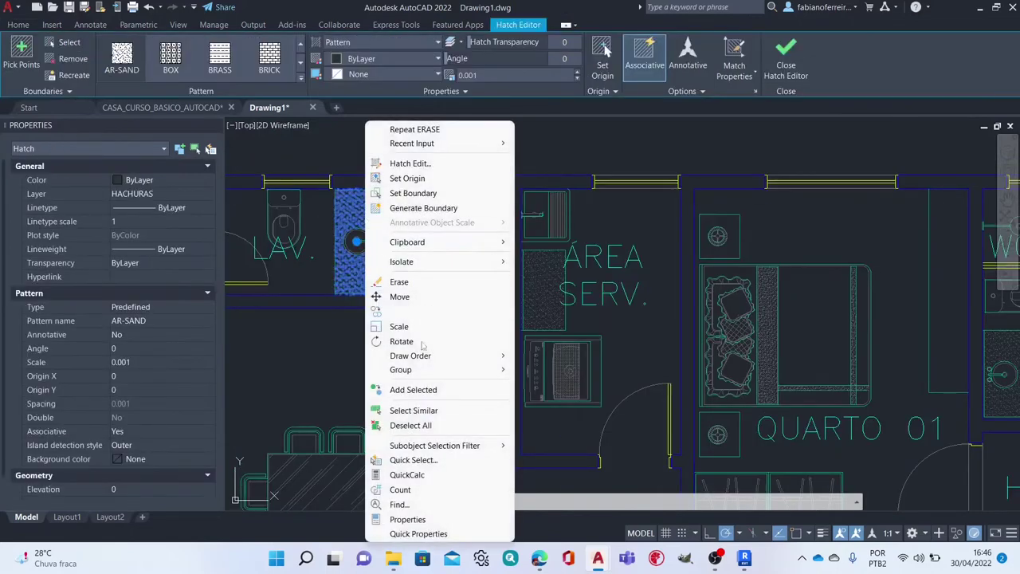
{"action": "left_click", "coordinate": [414, 410]}
{"action": "scroll", "coordinate": [494, 271], "scroll_direction": "down", "scroll_amount": 5}
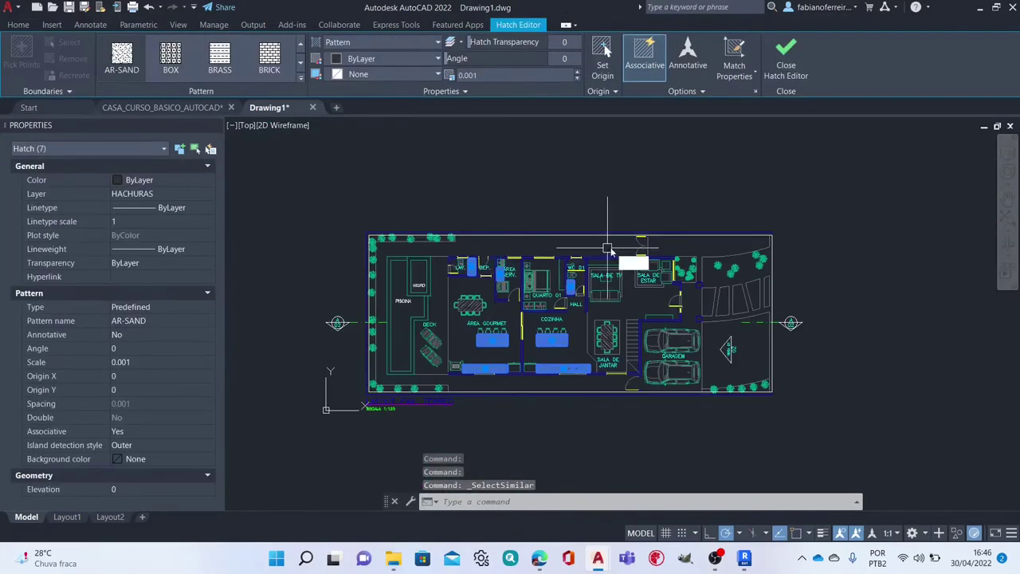
{"action": "key", "text": "Delete"}
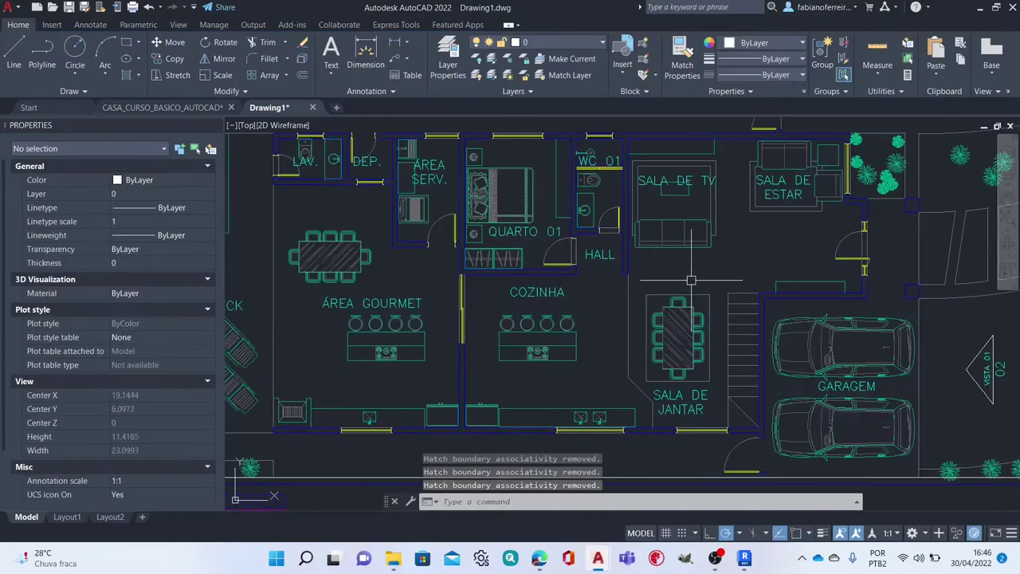
Step: Recentre the view and zoom extents to fit the whole floor plan
{"action": "scroll", "coordinate": [631, 283], "scroll_direction": "down", "scroll_amount": 4}
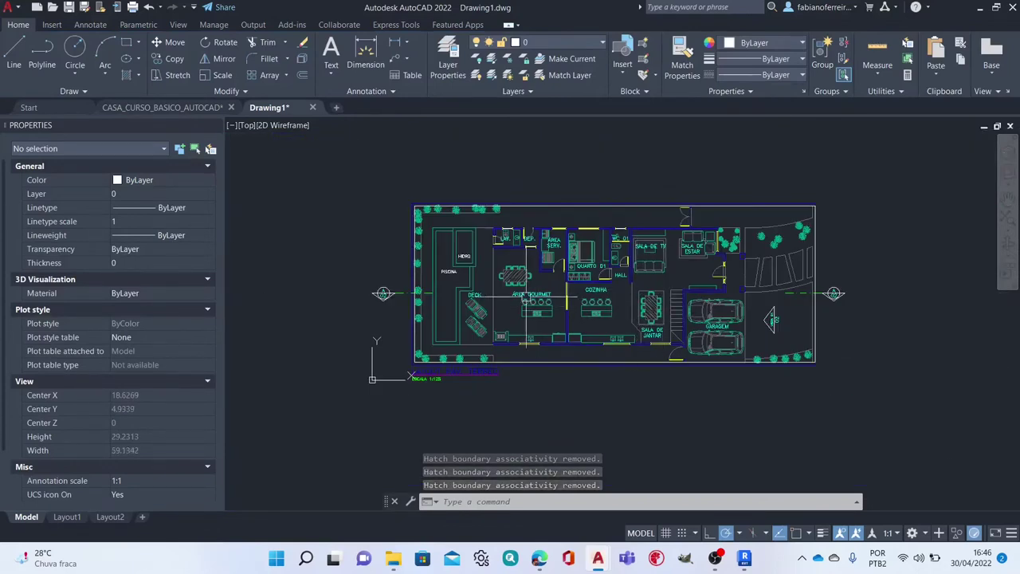
{"action": "scroll", "coordinate": [523, 300], "scroll_direction": "up", "scroll_amount": 2}
{"action": "scroll", "coordinate": [509, 303], "scroll_direction": "down", "scroll_amount": 4}
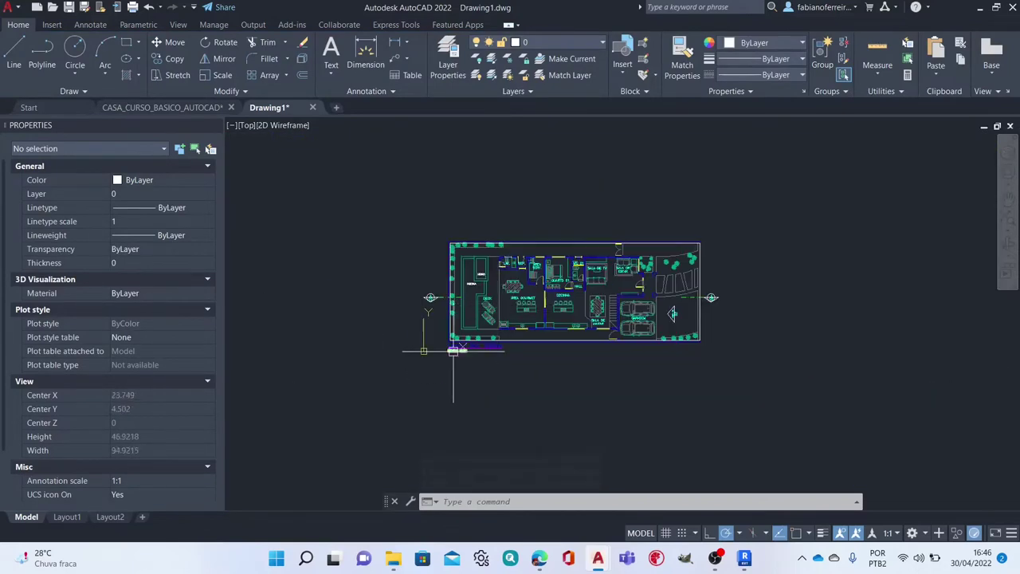
{"action": "scroll", "coordinate": [508, 277], "scroll_direction": "up", "scroll_amount": 2}
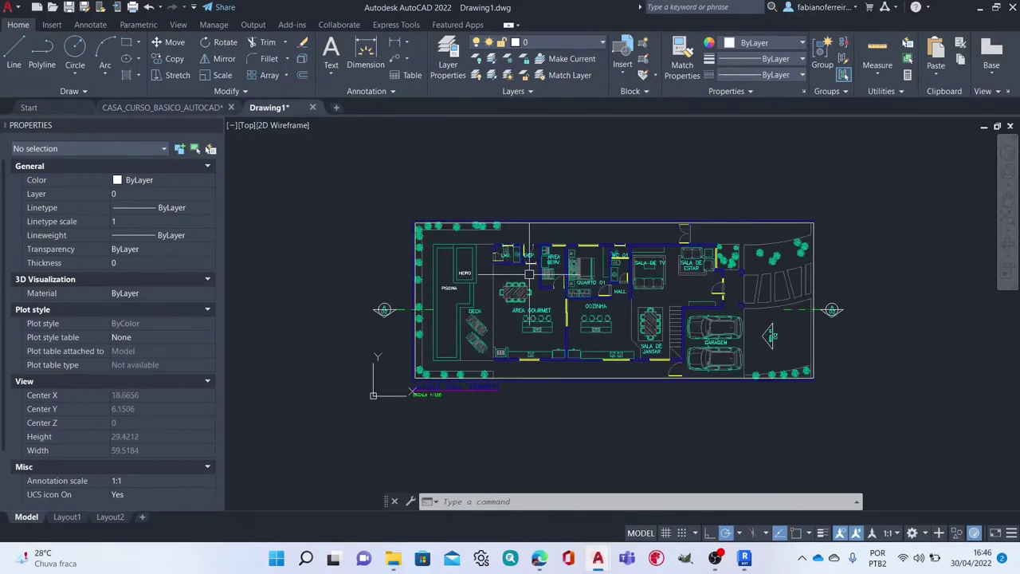
{"action": "middle_click_drag", "start_coordinate": [510, 278], "coordinate": [484, 291]}
{"action": "middle_click", "coordinate": [367, 390]}
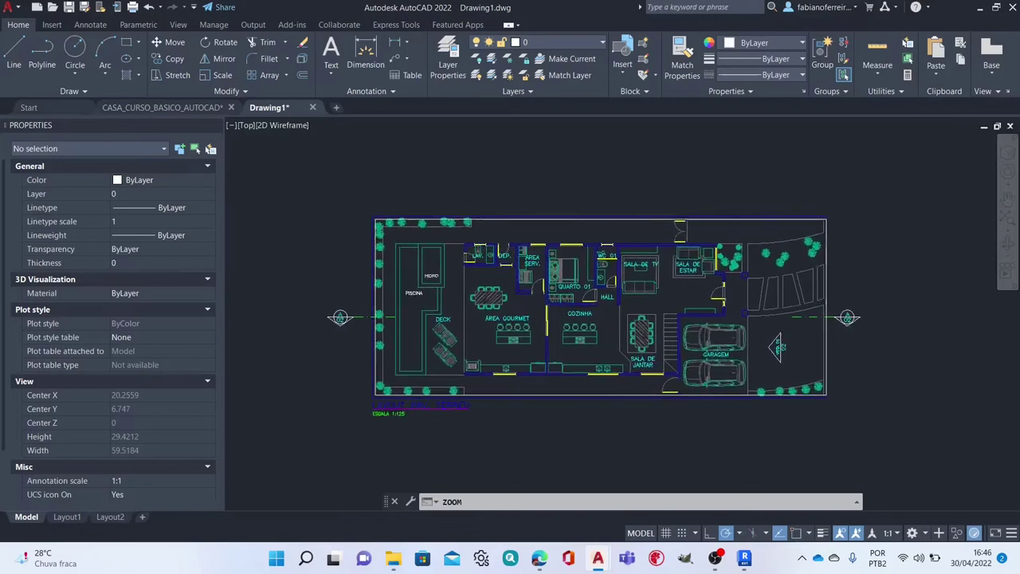
Step: Save the drawing as SOBRADO_TERREO.dwg in AutoCAD 2018 format, replacing the existing file
{"action": "left_click", "coordinate": [11, 9]}
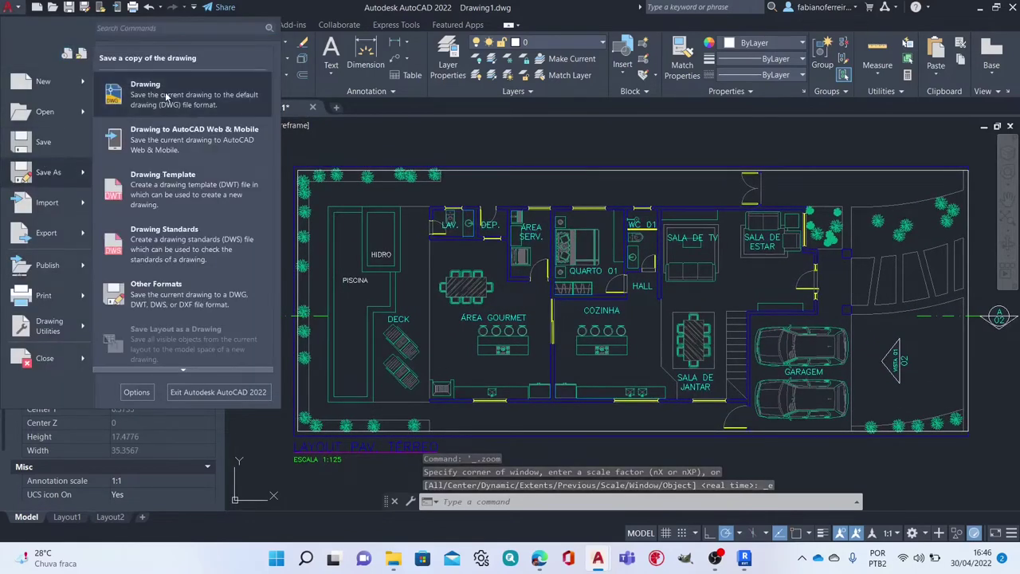
{"action": "left_click", "coordinate": [167, 97]}
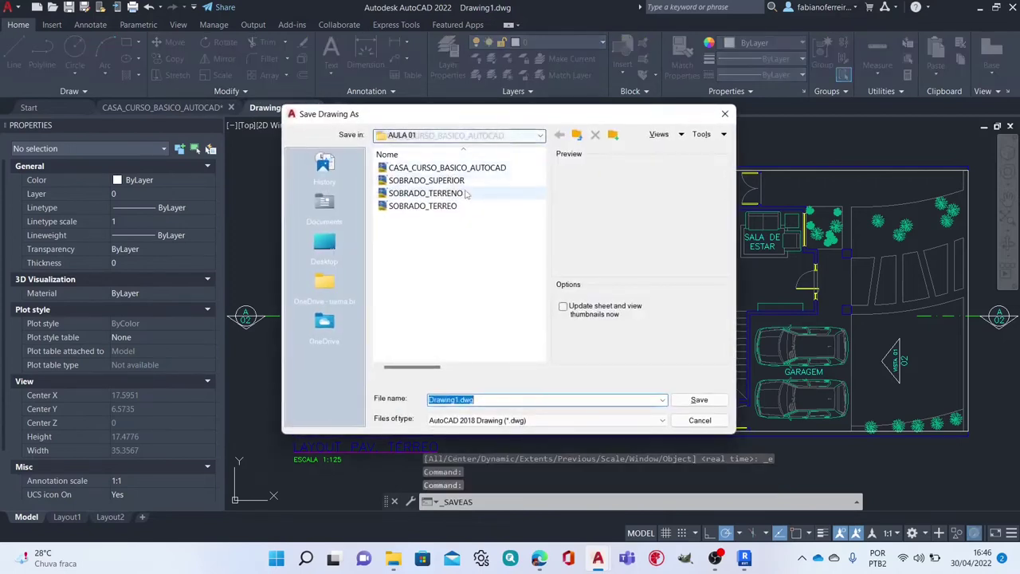
{"action": "left_click", "coordinate": [441, 209]}
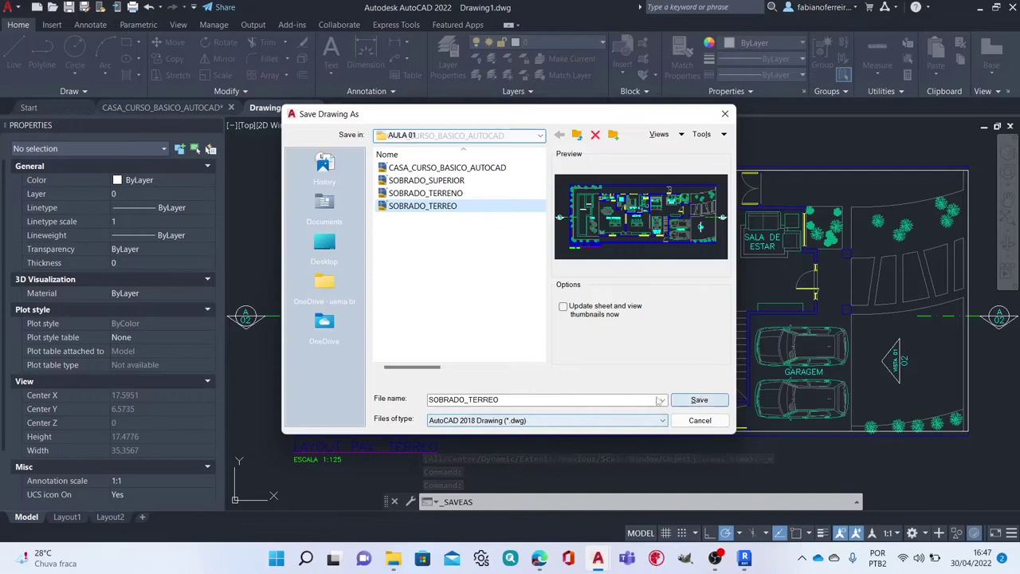
{"action": "left_click", "coordinate": [562, 421]}
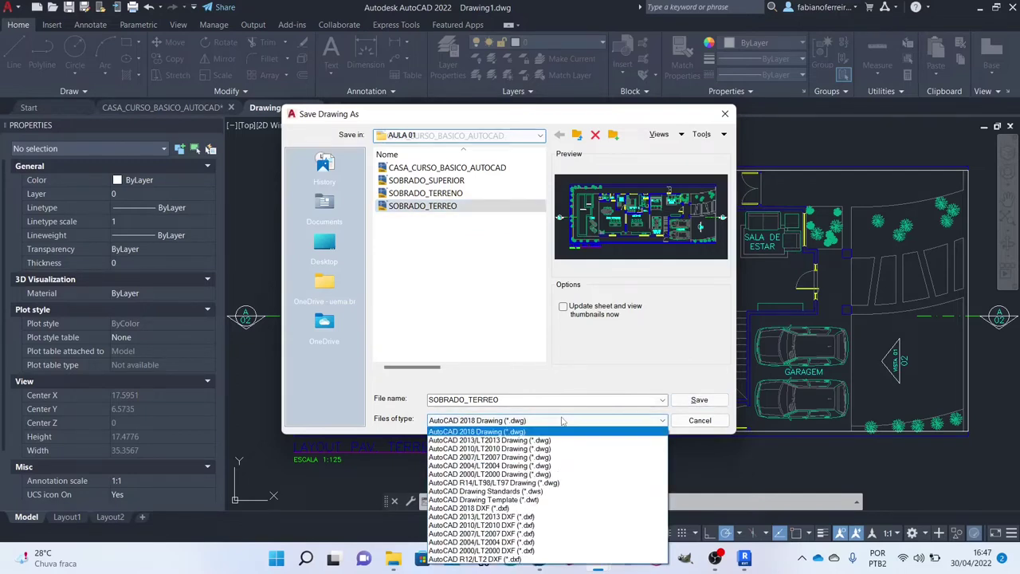
{"action": "left_click", "coordinate": [562, 421]}
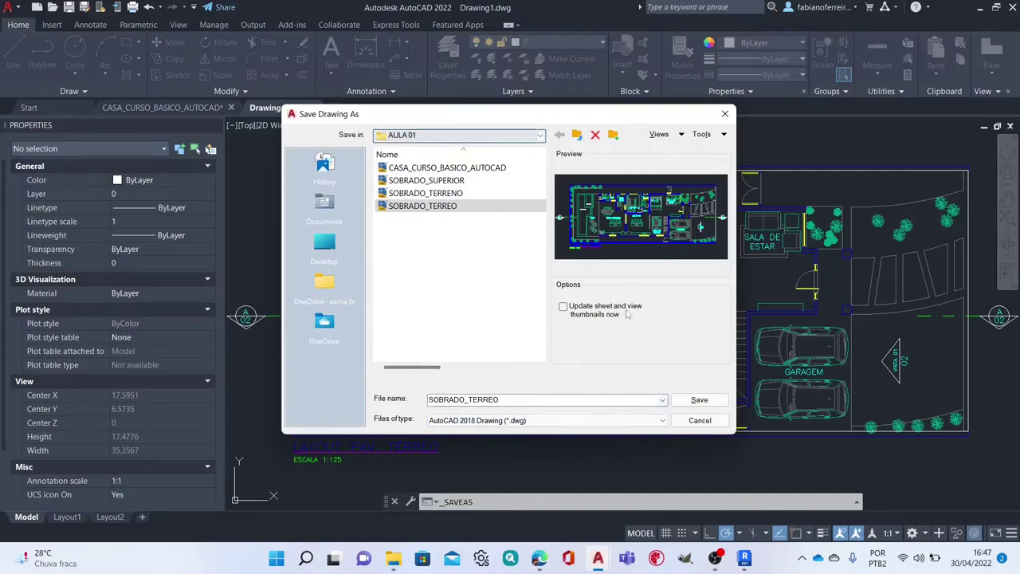
{"action": "left_click", "coordinate": [700, 401]}
{"action": "left_click", "coordinate": [571, 322]}
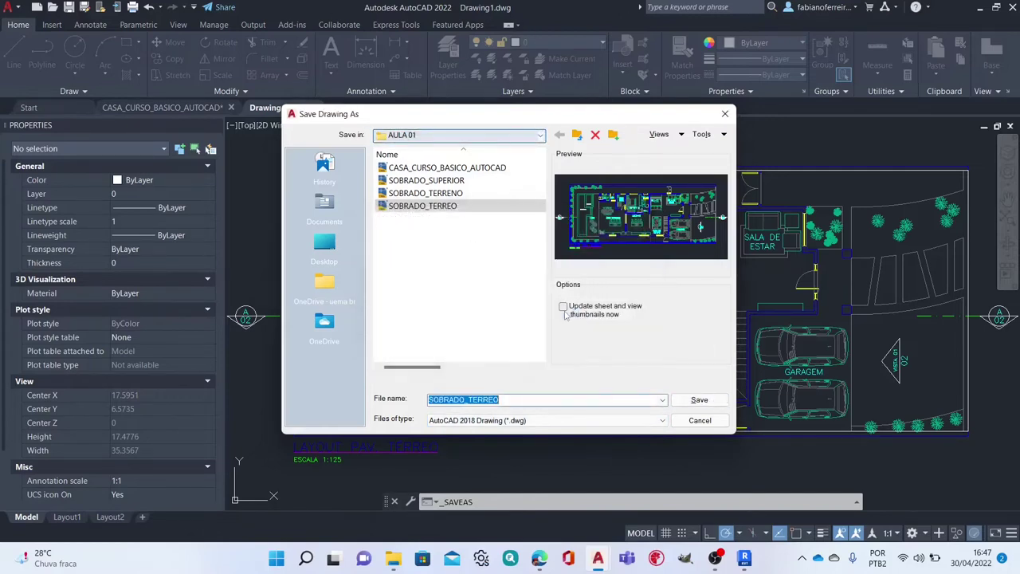
{"action": "left_click", "coordinate": [696, 405]}
{"action": "left_click", "coordinate": [510, 319]}
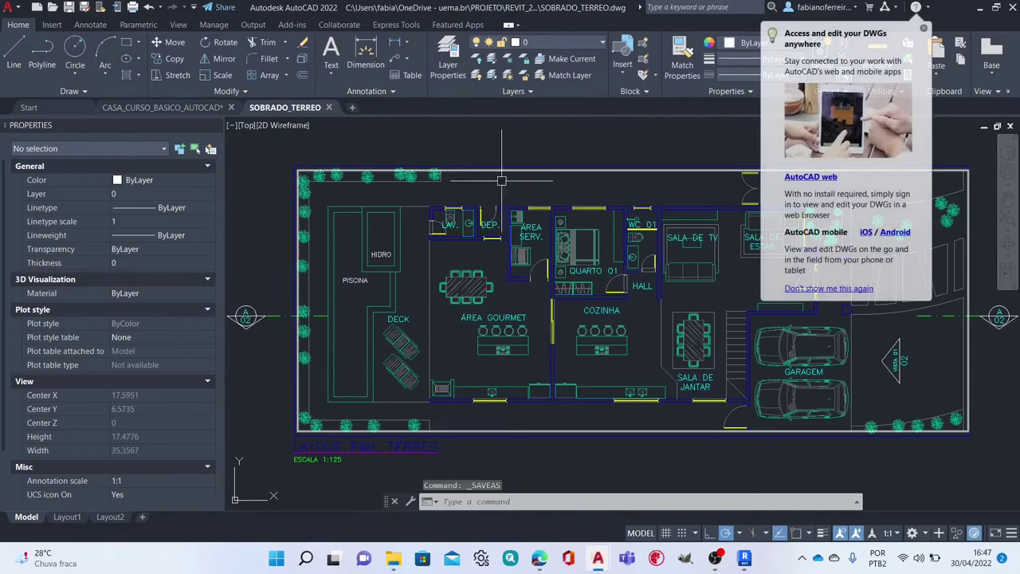
Step: Dismiss the web and mobile promotion and remove the plan's outer border polyline
{"action": "left_click", "coordinate": [925, 29]}
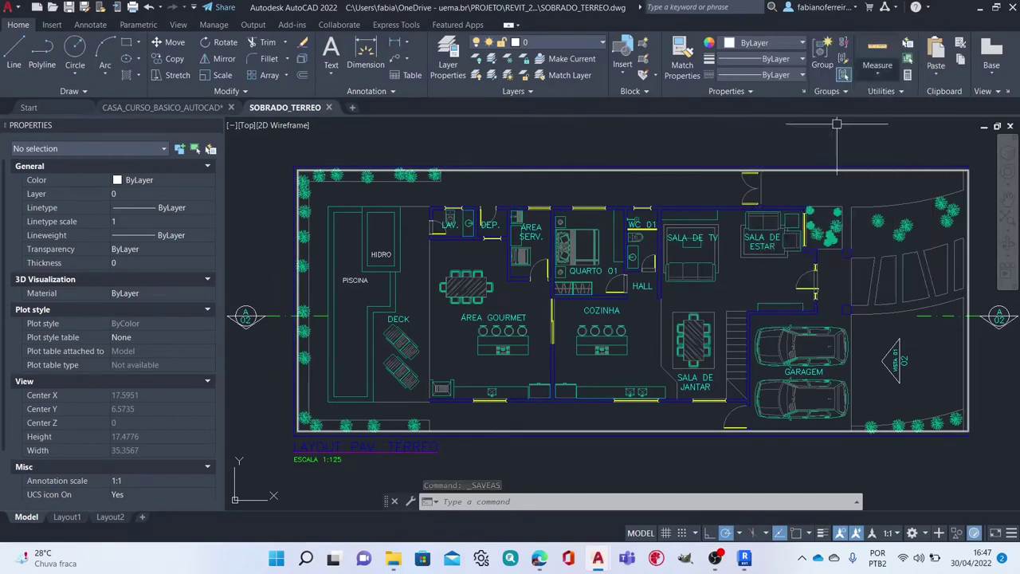
{"action": "left_click", "coordinate": [783, 170]}
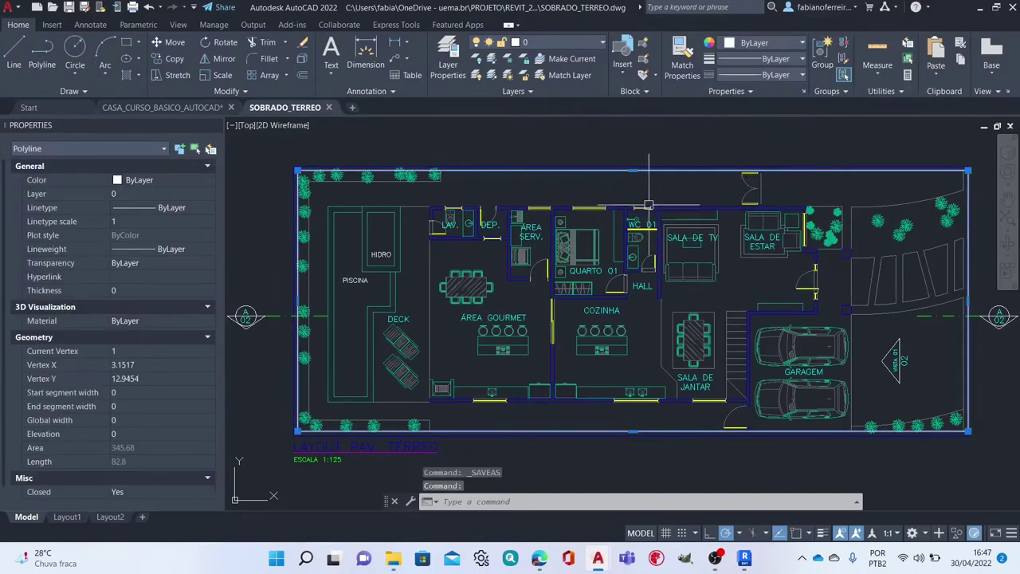
{"action": "left_click", "coordinate": [633, 170]}
{"action": "scroll", "coordinate": [633, 170], "scroll_direction": "up", "scroll_amount": 3}
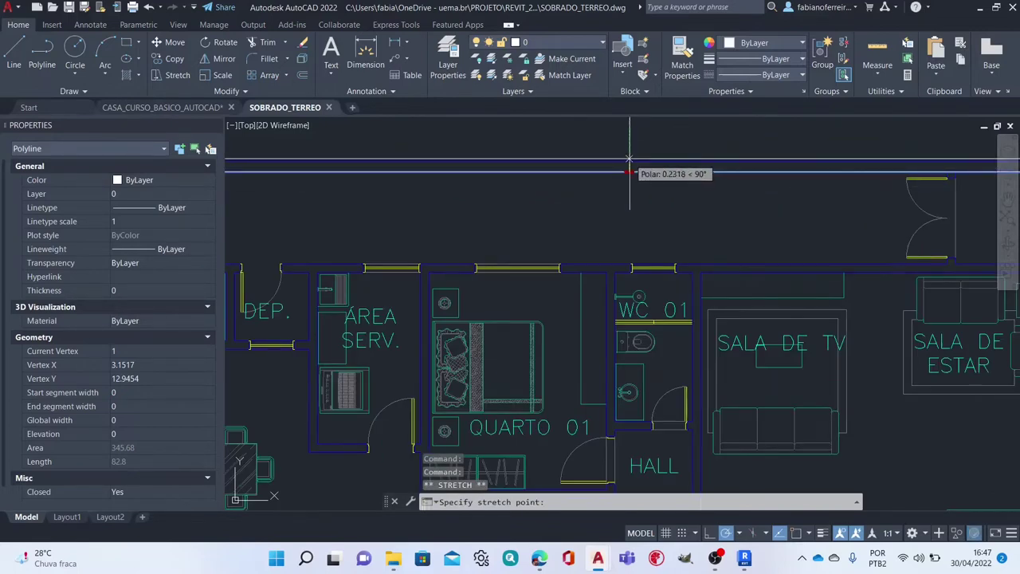
{"action": "scroll", "coordinate": [622, 159], "scroll_direction": "down", "scroll_amount": 3}
{"action": "key", "text": "Escape"}
{"action": "key", "text": "Escape"}
{"action": "left_click", "coordinate": [619, 160]}
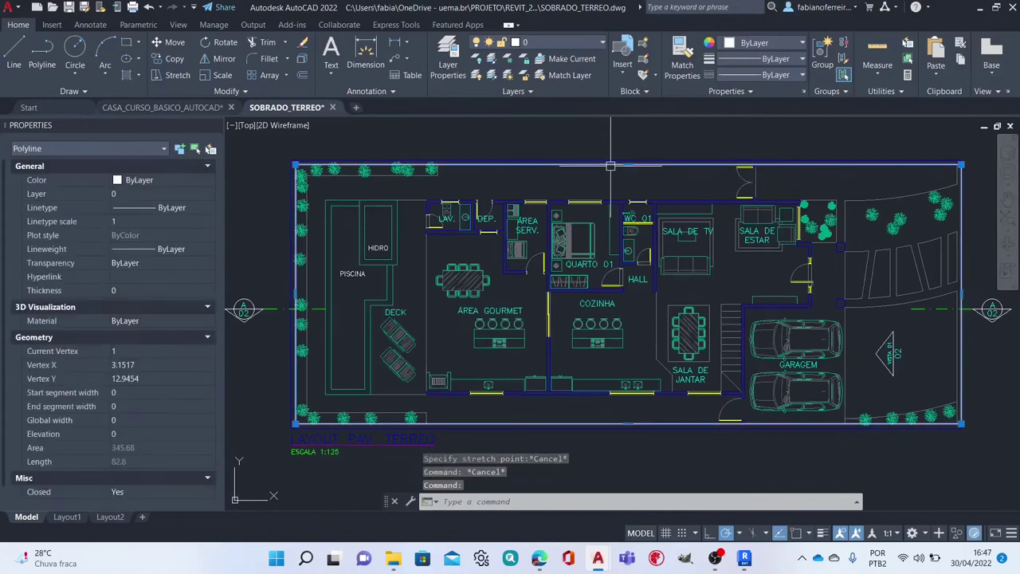
{"action": "type", "text": "e"}
{"action": "key", "text": "Return"}
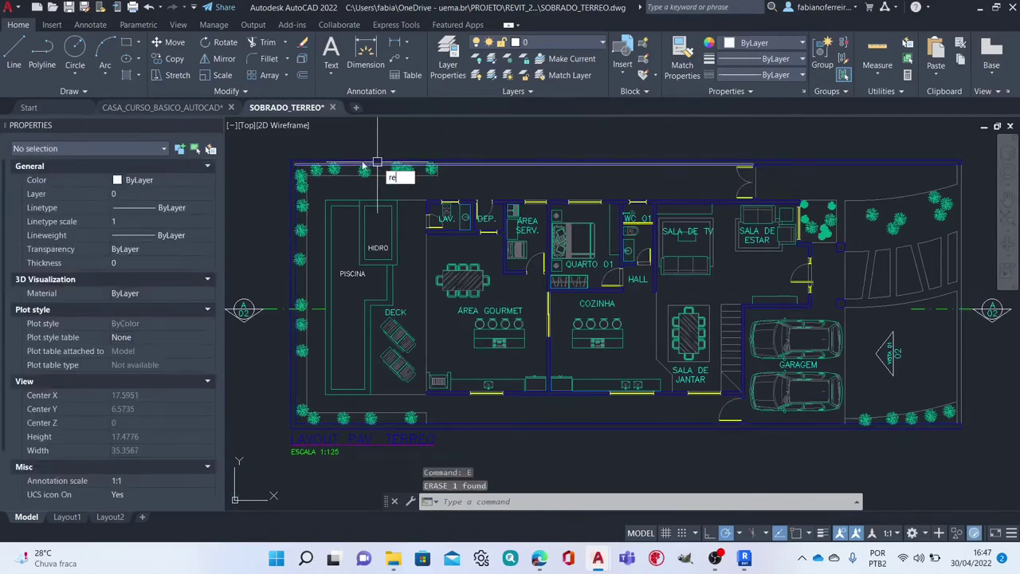
Step: Draw a rectangle from the plan's upper-left corner to the garage's lower-right corner
{"action": "type", "text": "c"}
{"action": "key", "text": "Return"}
{"action": "scroll", "coordinate": [299, 157], "scroll_direction": "up", "scroll_amount": 4}
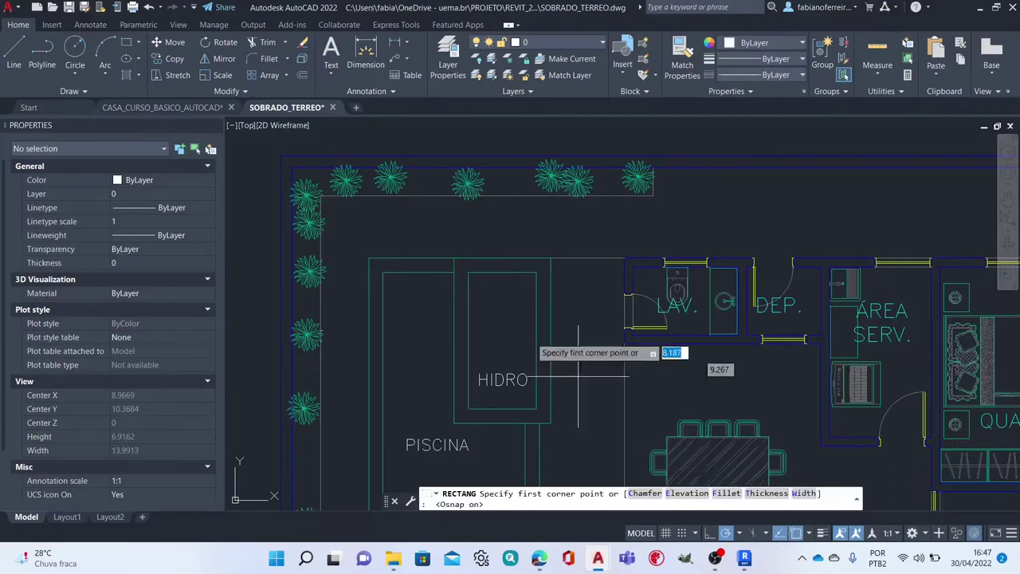
{"action": "left_click", "coordinate": [286, 156]}
{"action": "scroll", "coordinate": [478, 203], "scroll_direction": "down", "scroll_amount": 3}
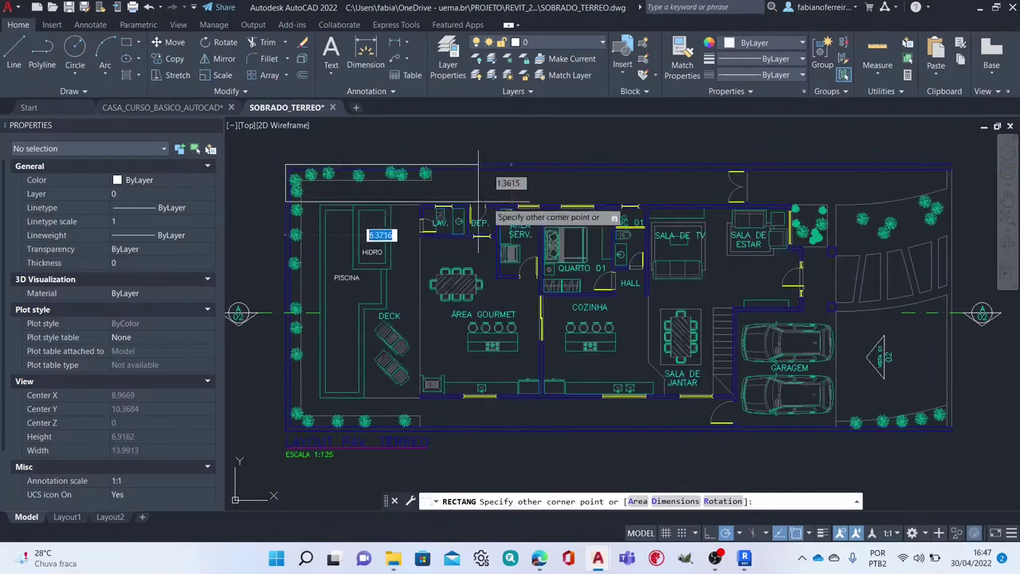
{"action": "scroll", "coordinate": [915, 431], "scroll_direction": "up", "scroll_amount": 4}
{"action": "left_click", "coordinate": [915, 444]}
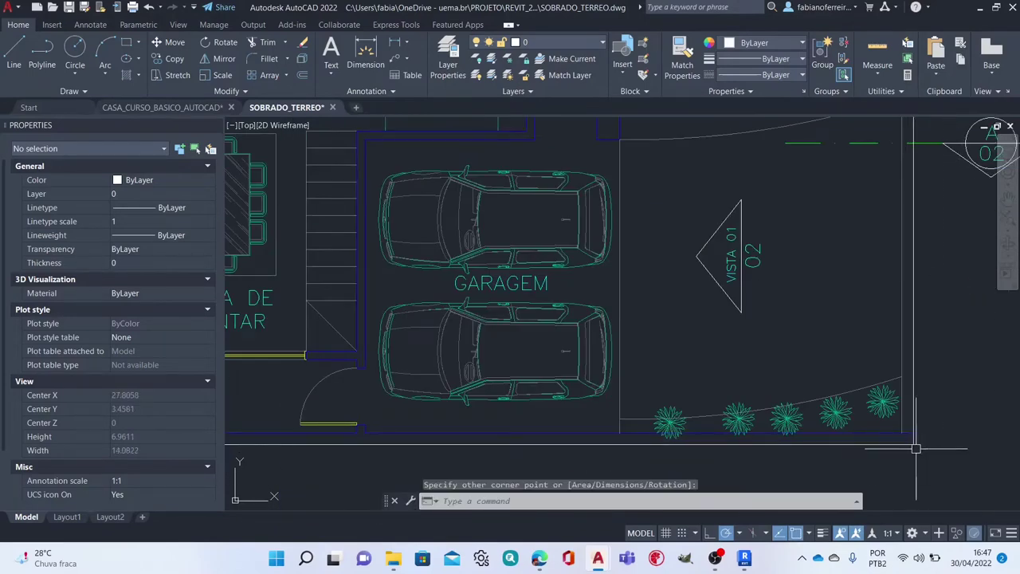
{"action": "scroll", "coordinate": [915, 444], "scroll_direction": "down", "scroll_amount": 3}
{"action": "scroll", "coordinate": [877, 399], "scroll_direction": "up", "scroll_amount": 1}
{"action": "scroll", "coordinate": [728, 228], "scroll_direction": "up", "scroll_amount": 2}
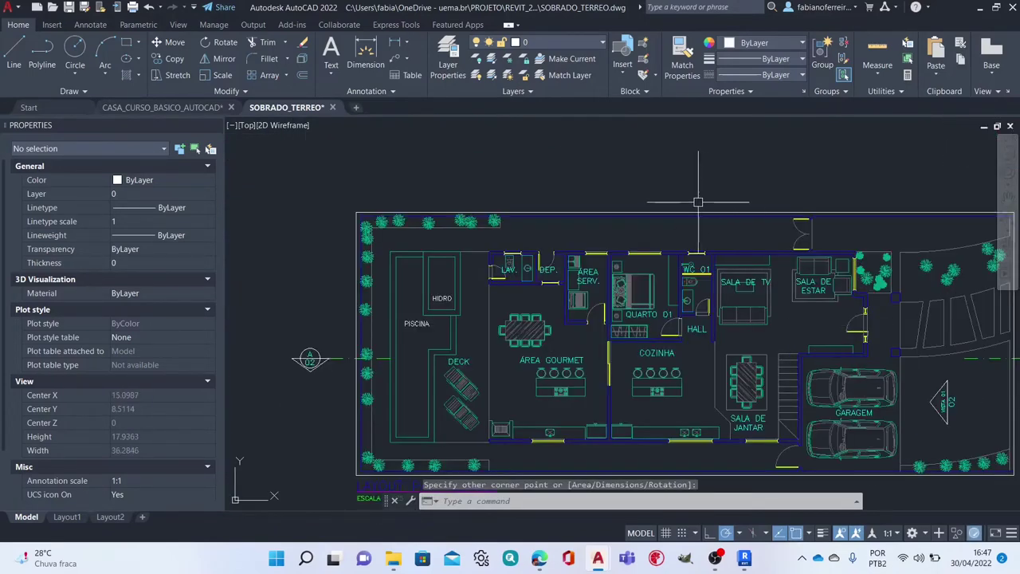
Step: Select the framing rectangle and copy it to the clipboard
{"action": "left_click", "coordinate": [702, 214]}
{"action": "middle_click_drag", "start_coordinate": [713, 192], "coordinate": [689, 179]}
{"action": "key", "text": "ctrl+c"}
{"action": "key", "text": "Escape"}
{"action": "key", "text": "Escape"}
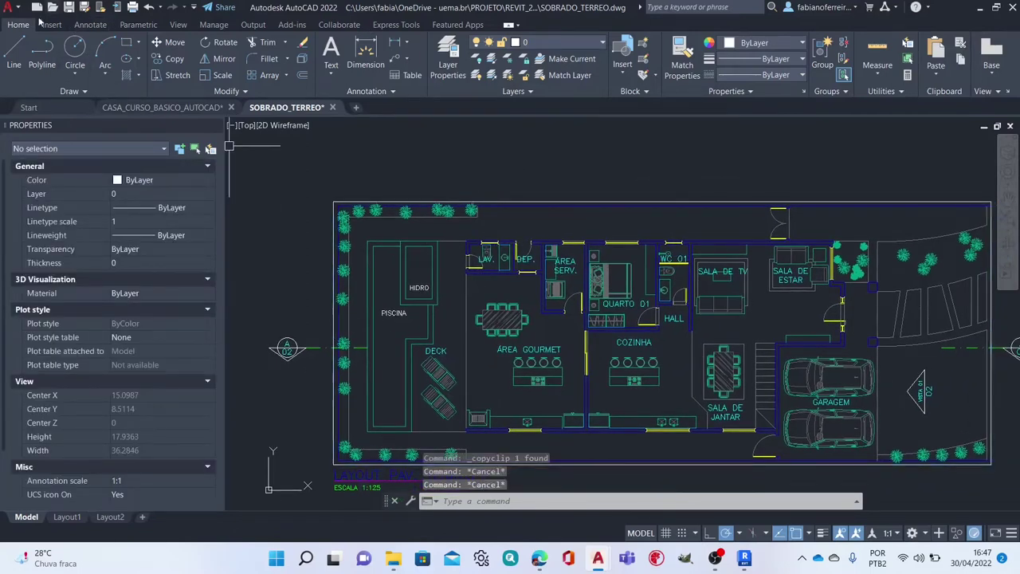
Step: In a new no-template drawing, paste the rectangle at 0,0,0 and zoom extents
{"action": "left_click", "coordinate": [36, 7]}
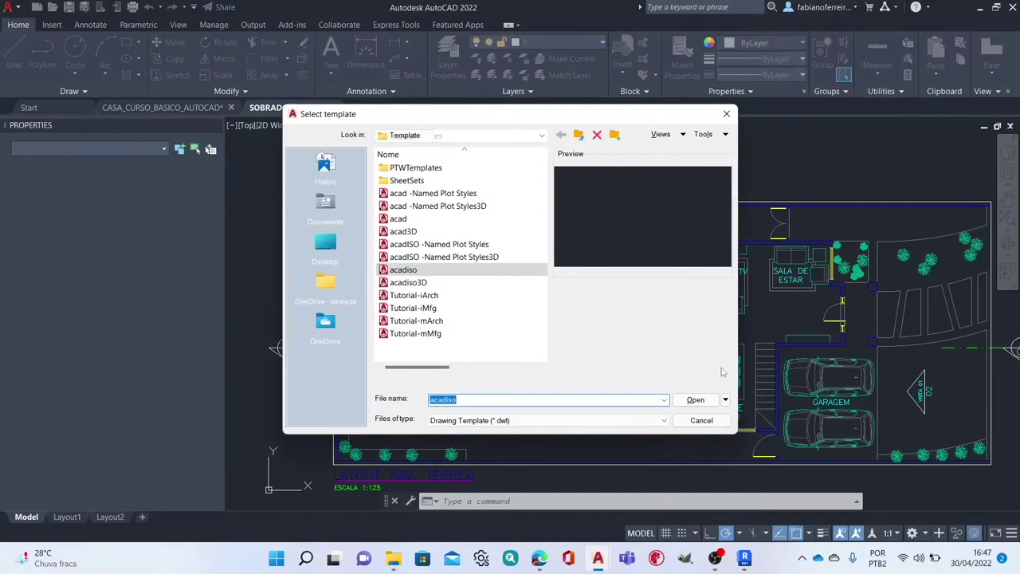
{"action": "left_click", "coordinate": [725, 400]}
{"action": "left_click", "coordinate": [760, 444]}
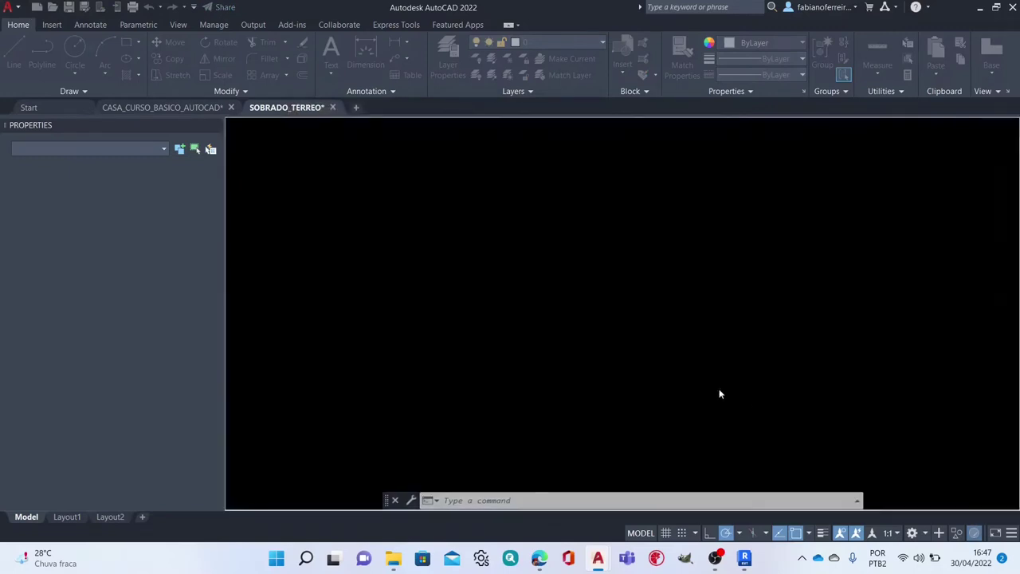
{"action": "key", "text": "ctrl+v"}
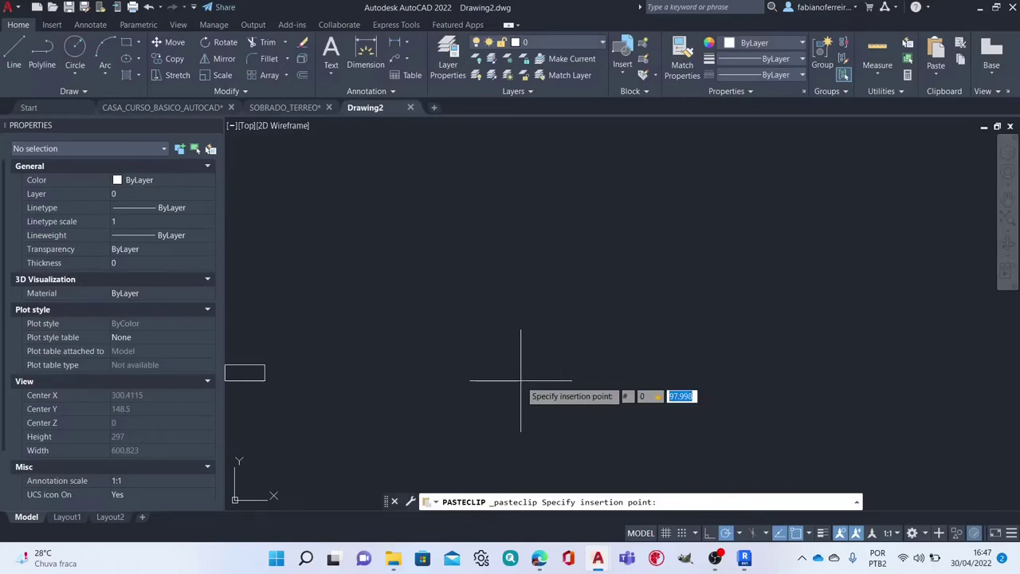
{"action": "key", "text": "Return"}
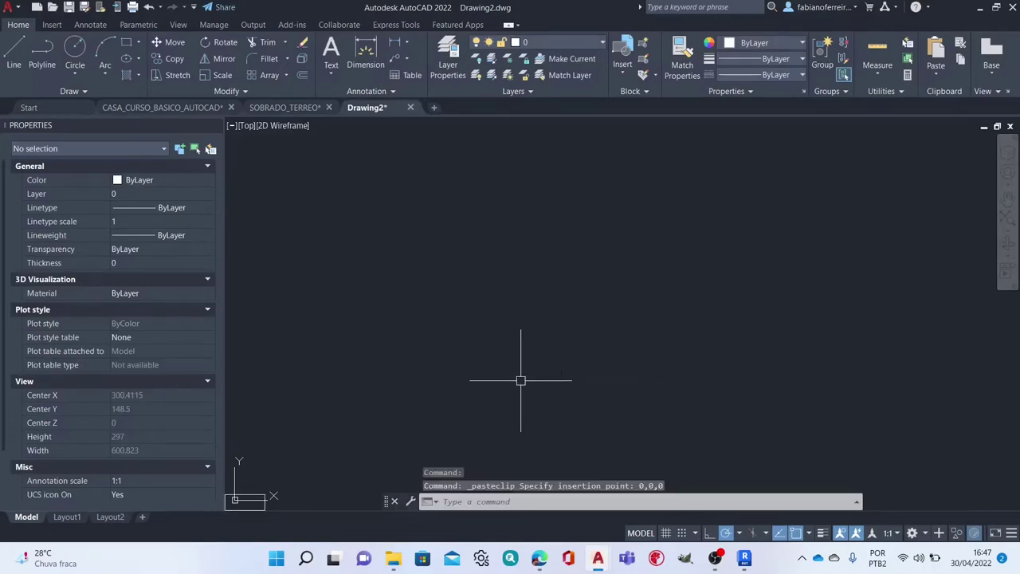
{"action": "type", "text": "z"}
{"action": "key", "text": "Return"}
{"action": "type", "text": "e"}
{"action": "key", "text": "Return"}
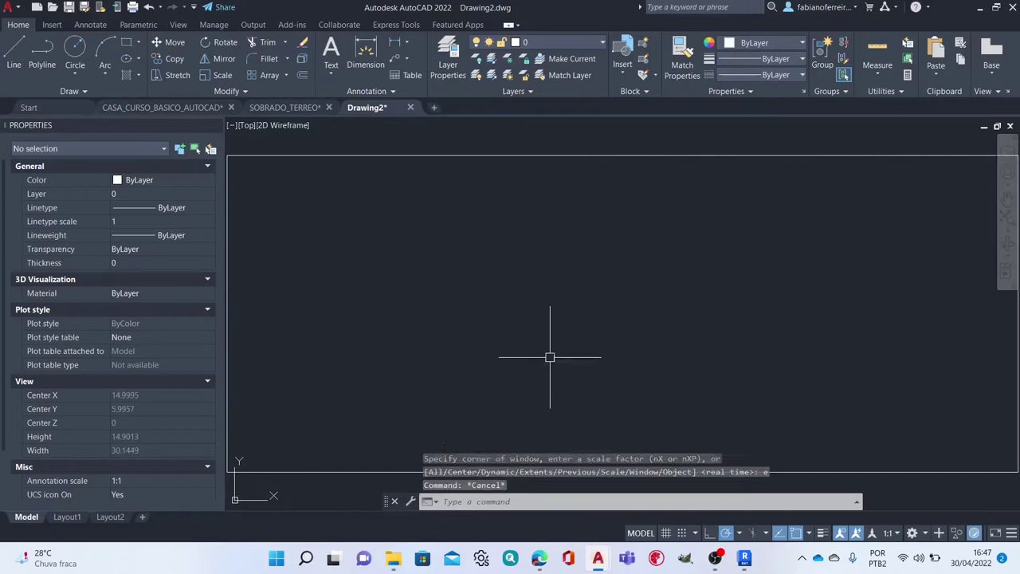
{"action": "key", "text": "Escape"}
{"action": "key", "text": "Escape"}
Step: Draw the first 3-point arc of the right contour, starting above the rectangle
{"action": "middle_click_drag", "start_coordinate": [675, 241], "coordinate": [550, 242]}
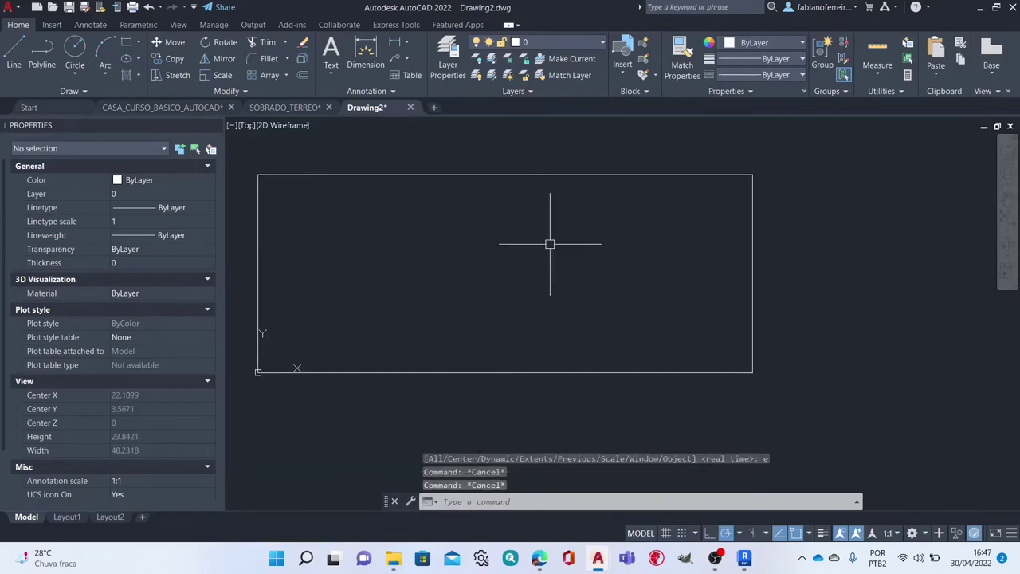
{"action": "scroll", "coordinate": [754, 164], "scroll_direction": "up", "scroll_amount": 2}
{"action": "middle_click_drag", "start_coordinate": [616, 225], "coordinate": [687, 195]}
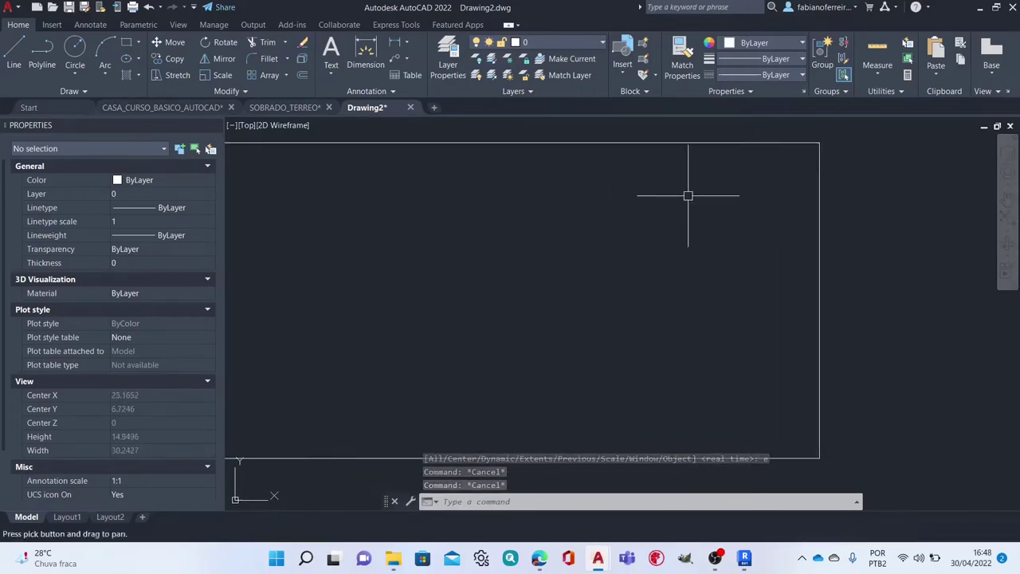
{"action": "type", "text": "a"}
{"action": "key", "text": "Return"}
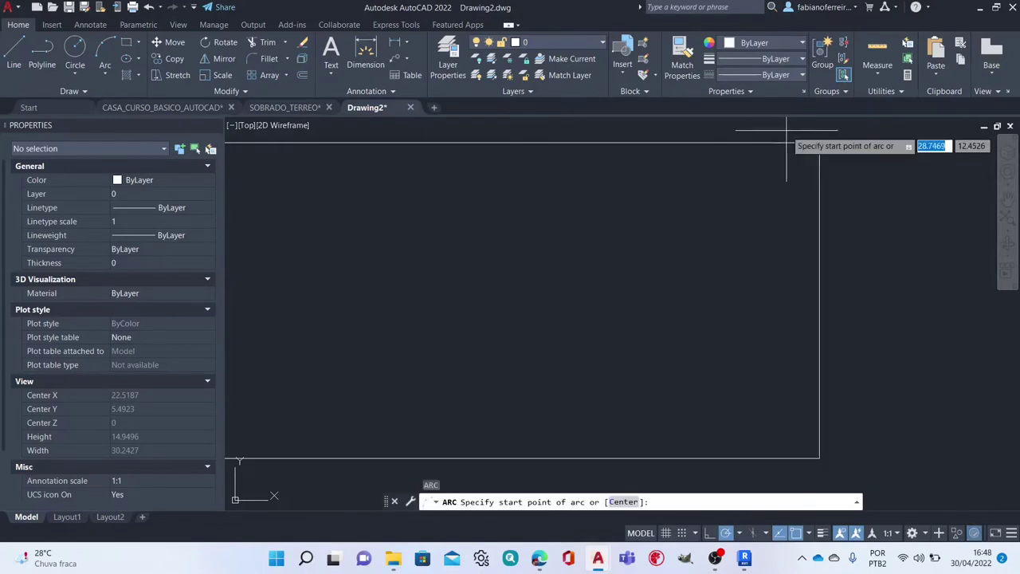
{"action": "left_click", "coordinate": [790, 144]}
{"action": "scroll", "coordinate": [765, 175], "scroll_direction": "up", "scroll_amount": 2}
{"action": "left_click", "coordinate": [751, 192]}
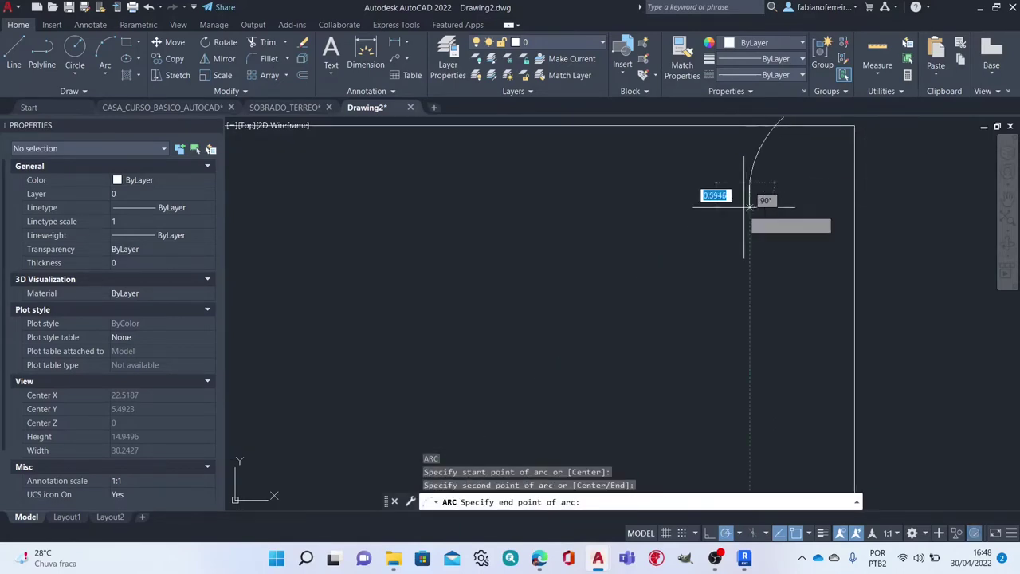
{"action": "left_click", "coordinate": [739, 248]}
Step: Continue the right contour with two more arcs that end below the rectangle
{"action": "key", "text": "Return"}
{"action": "left_click", "coordinate": [739, 248]}
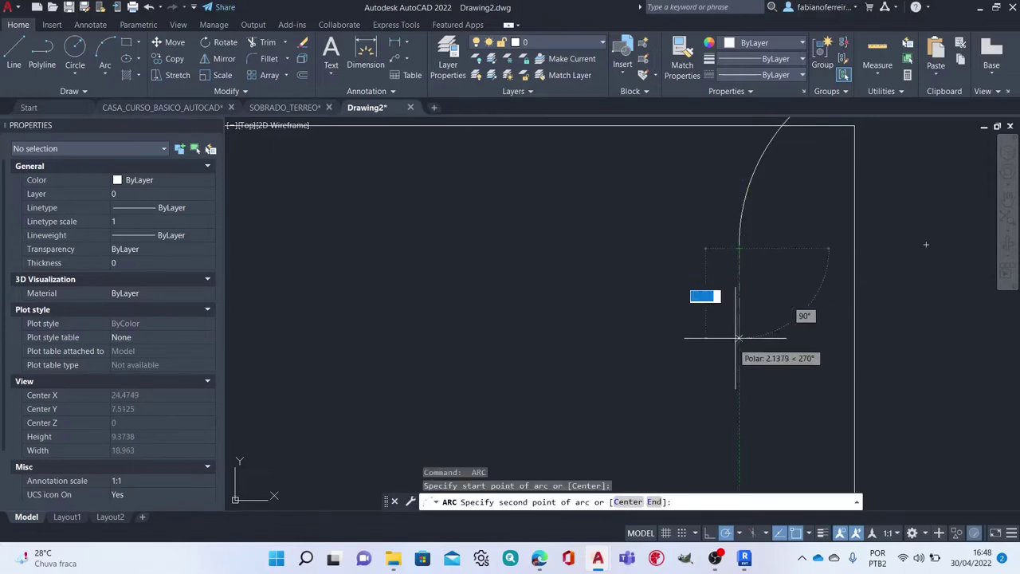
{"action": "left_click", "coordinate": [740, 345]}
{"action": "left_click", "coordinate": [700, 437]}
{"action": "mouse_move", "coordinate": [720, 444]}
{"action": "middle_mouse_down"}
{"action": "mouse_move", "coordinate": [733, 364]}
{"action": "mouse_move", "coordinate": [720, 263]}
{"action": "middle_mouse_up"}
{"action": "key", "text": "Return"}
{"action": "left_click", "coordinate": [711, 255]}
{"action": "scroll", "coordinate": [710, 256], "scroll_direction": "down", "scroll_amount": 3}
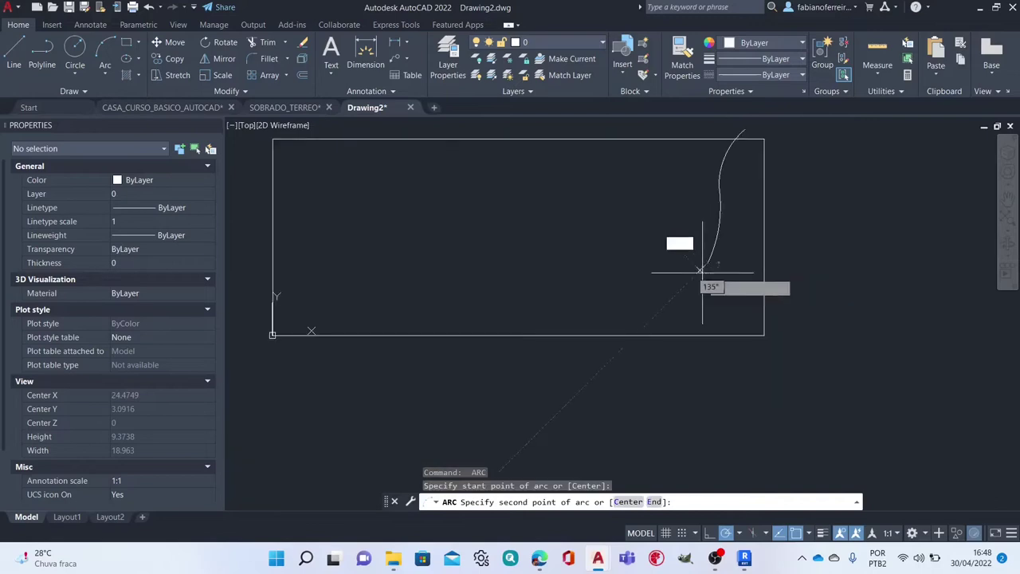
{"action": "left_click", "coordinate": [684, 323]}
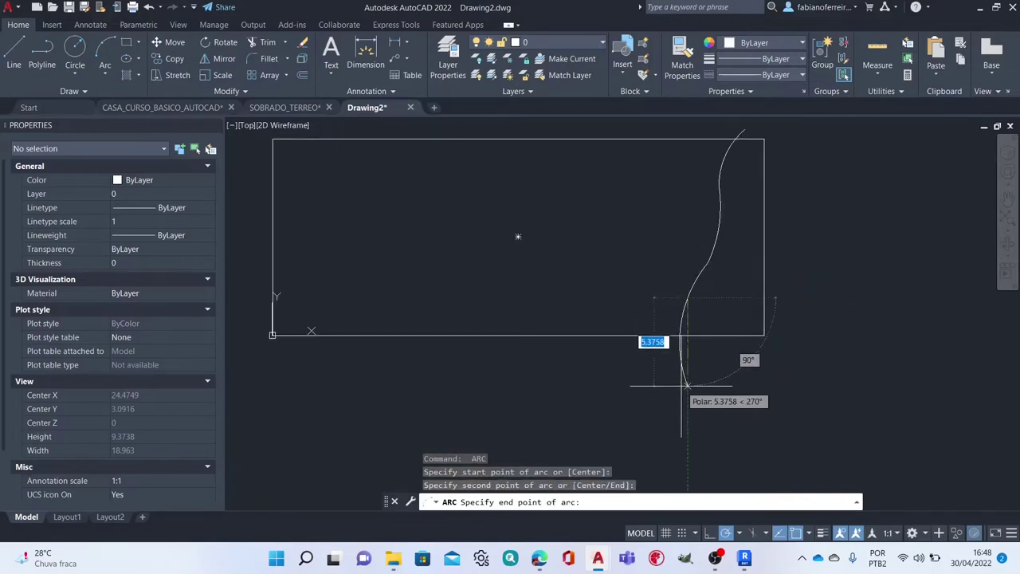
{"action": "left_click", "coordinate": [682, 386]}
Step: Draw the second contour line as two arcs extending above the rectangle
{"action": "type", "text": "arc"}
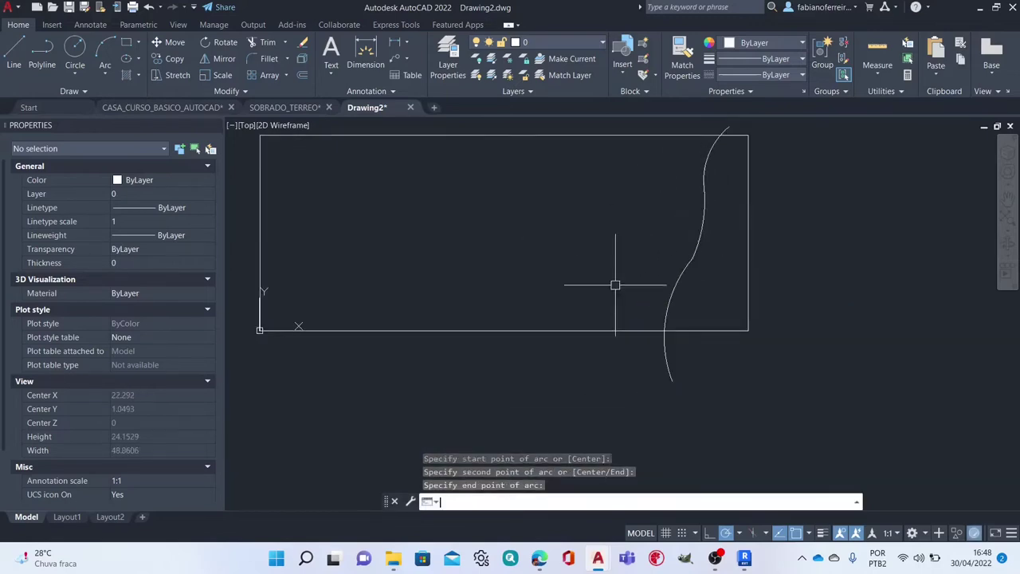
{"action": "key", "text": "Return"}
{"action": "left_click", "coordinate": [578, 294]}
{"action": "left_click", "coordinate": [609, 303]}
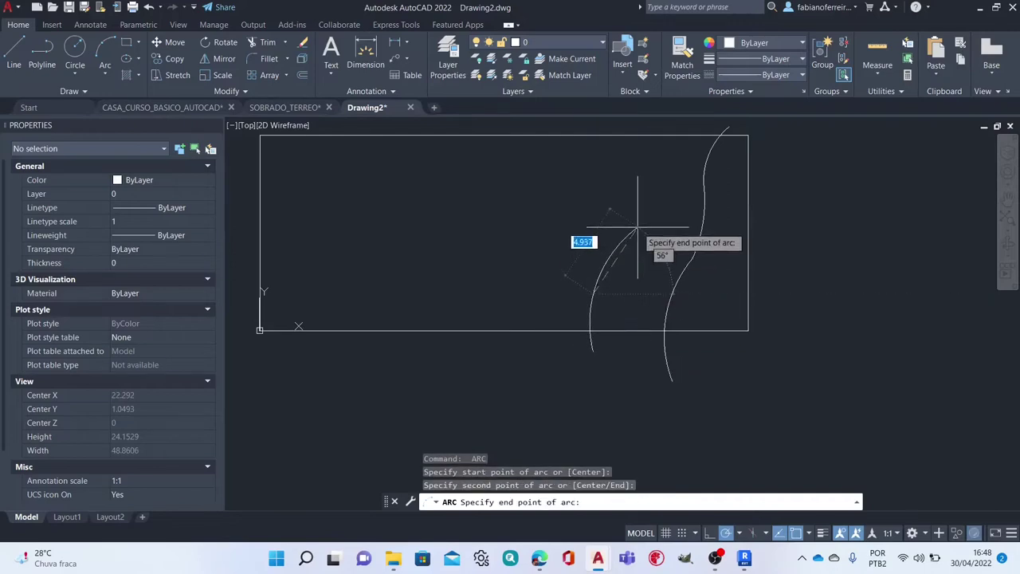
{"action": "left_click", "coordinate": [619, 234]}
{"action": "key", "text": "Return"}
{"action": "left_click", "coordinate": [619, 234]}
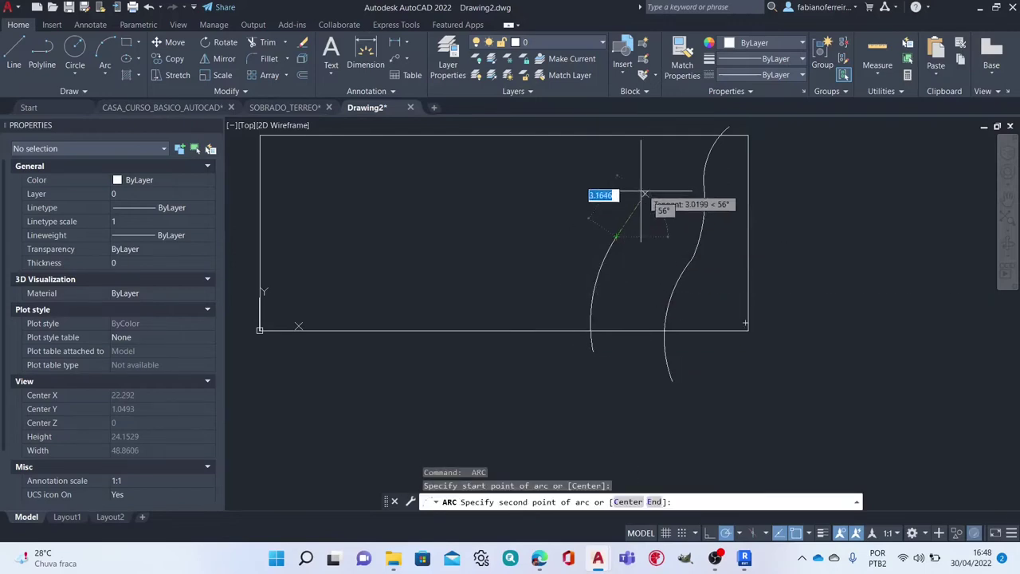
{"action": "left_click", "coordinate": [630, 183]}
{"action": "middle_click_drag", "start_coordinate": [638, 120], "coordinate": [635, 177]}
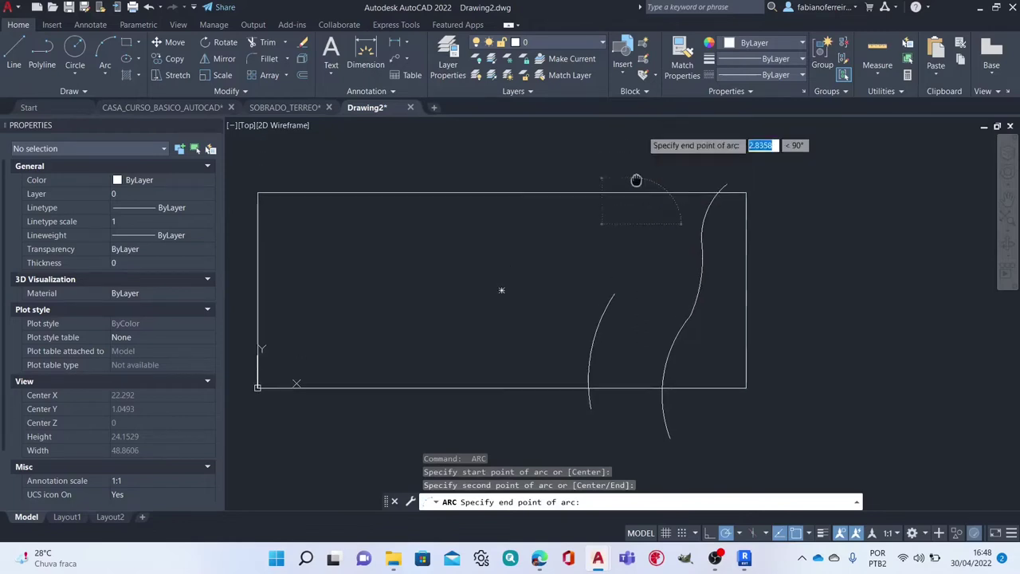
{"action": "left_click", "coordinate": [633, 170]}
Step: Draw the third contour line with two chained arcs running downward
{"action": "key", "text": "Return"}
{"action": "left_click", "coordinate": [558, 193]}
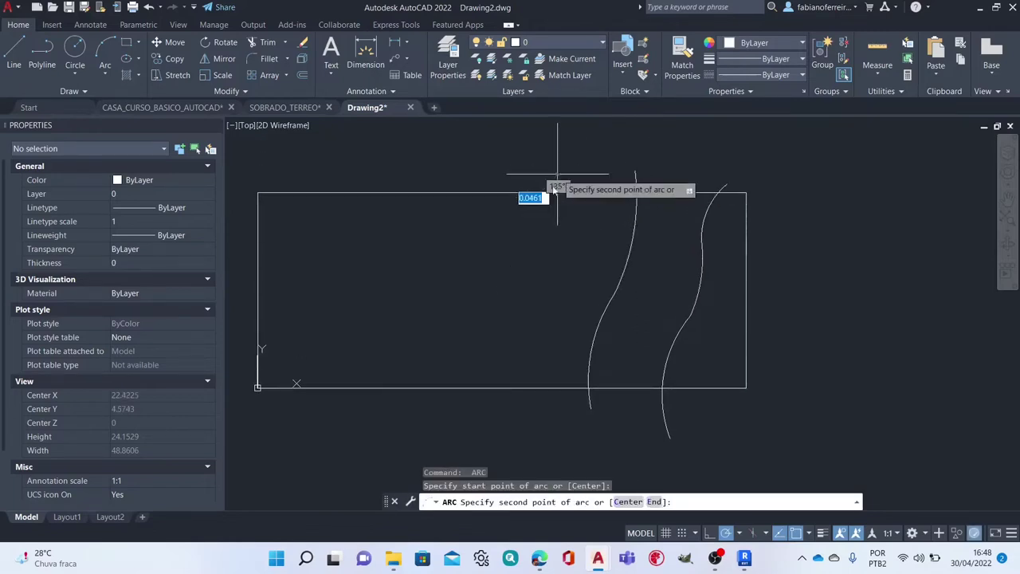
{"action": "scroll", "coordinate": [550, 195], "scroll_direction": "up", "scroll_amount": 2}
{"action": "left_click", "coordinate": [541, 243]}
{"action": "left_click", "coordinate": [537, 313]}
{"action": "key", "text": "Return"}
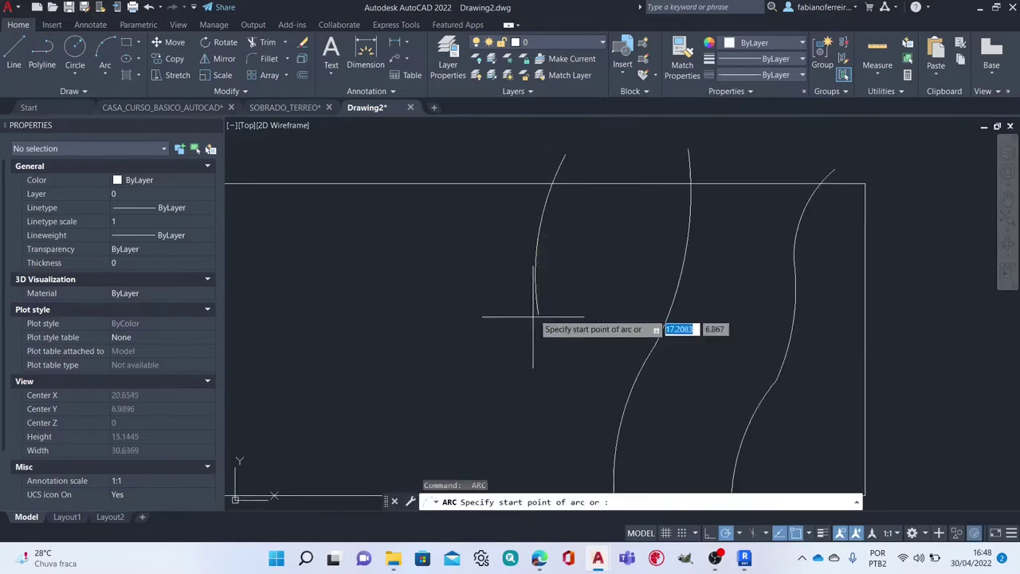
{"action": "left_click", "coordinate": [537, 314]}
{"action": "scroll", "coordinate": [505, 319], "scroll_direction": "up", "scroll_amount": 2}
{"action": "left_click", "coordinate": [522, 402]}
{"action": "left_click", "coordinate": [510, 427]}
{"action": "scroll", "coordinate": [278, 285], "scroll_direction": "down", "scroll_amount": 2}
Step: Add an arc from the earlier endpoint curving down to complete that contour
{"action": "key", "text": "Return"}
{"action": "scroll", "coordinate": [558, 203], "scroll_direction": "up", "scroll_amount": 2}
{"action": "left_click", "coordinate": [568, 197]}
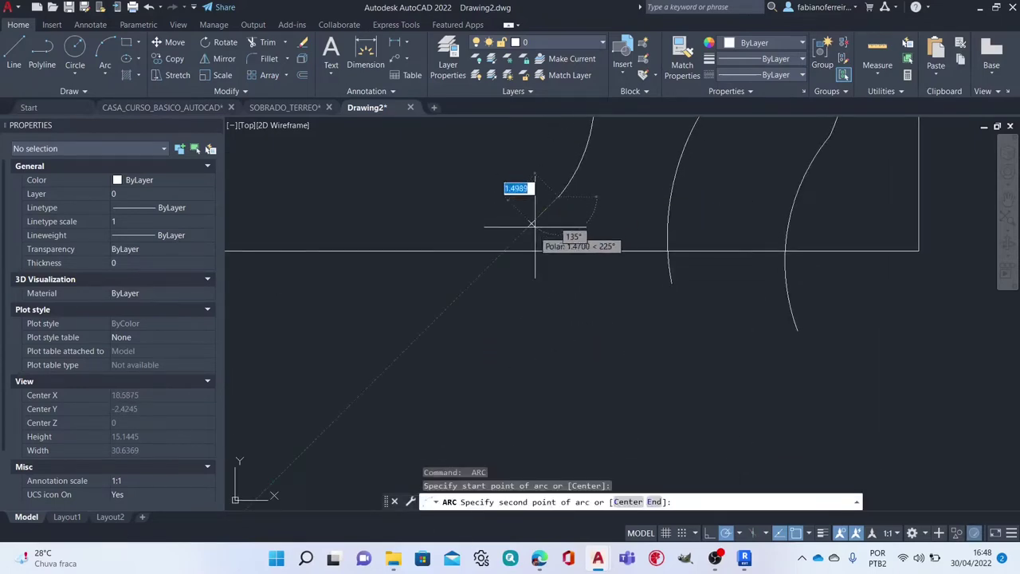
{"action": "left_click", "coordinate": [530, 231]}
{"action": "left_click", "coordinate": [492, 315]}
{"action": "scroll", "coordinate": [491, 315], "scroll_direction": "down", "scroll_amount": 3}
{"action": "scroll", "coordinate": [566, 282], "scroll_direction": "up", "scroll_amount": 1}
Step: Draw the fourth contour from below the rectangle upward past its top edge
{"action": "key", "text": "Return"}
{"action": "scroll", "coordinate": [566, 282], "scroll_direction": "up", "scroll_amount": 2}
{"action": "left_click", "coordinate": [578, 327]}
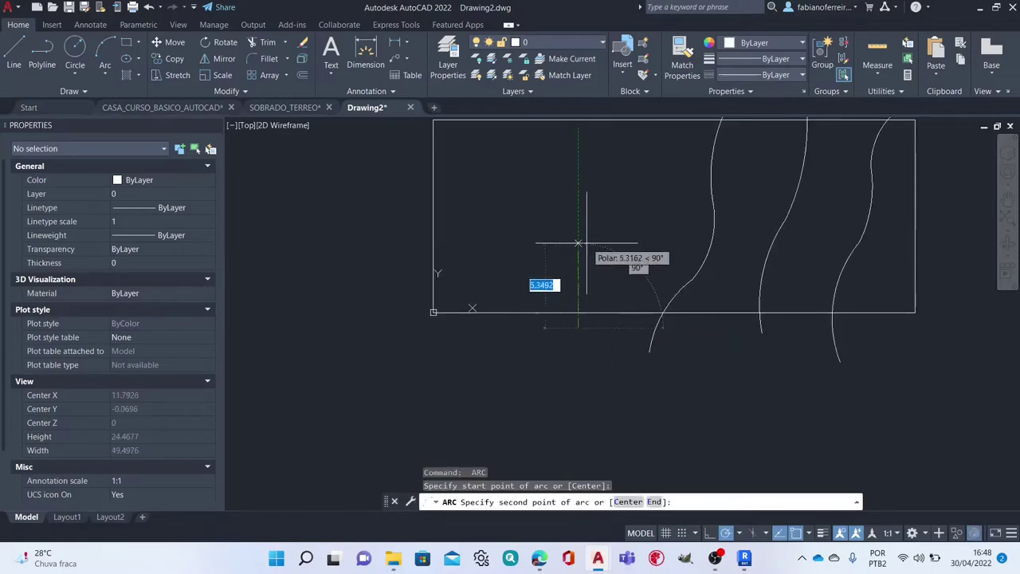
{"action": "left_click", "coordinate": [575, 263]}
{"action": "left_click", "coordinate": [598, 195]}
{"action": "key", "text": "Return"}
{"action": "left_click", "coordinate": [597, 195]}
{"action": "left_click", "coordinate": [618, 156]}
{"action": "middle_click_drag", "start_coordinate": [633, 120], "coordinate": [614, 170]}
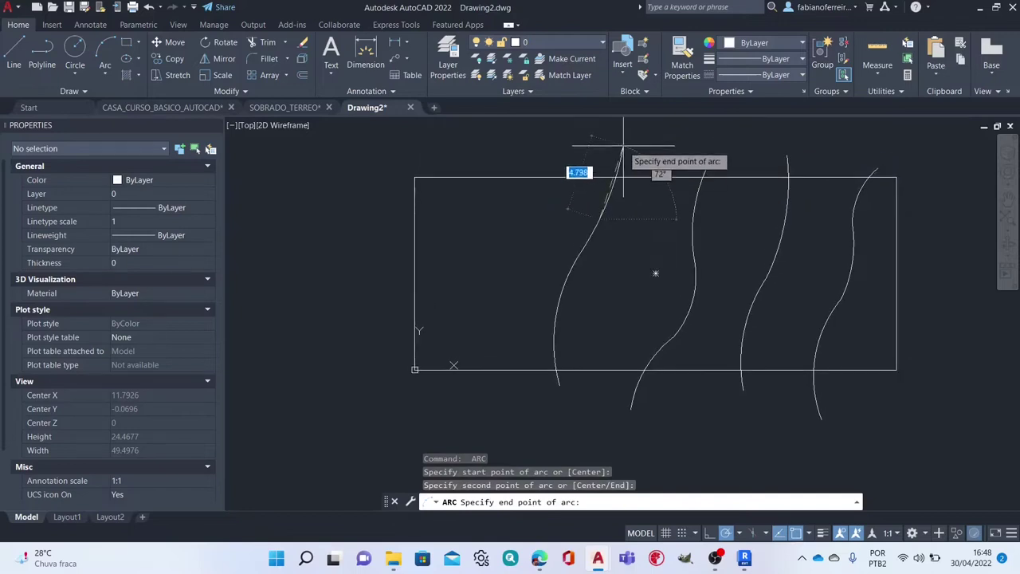
{"action": "left_click", "coordinate": [623, 147]}
Step: Draw a new contour near the left side with two arcs toward the bottom edge
{"action": "key", "text": "Return"}
{"action": "left_click", "coordinate": [508, 236]}
{"action": "scroll", "coordinate": [493, 191], "scroll_direction": "up", "scroll_amount": 2}
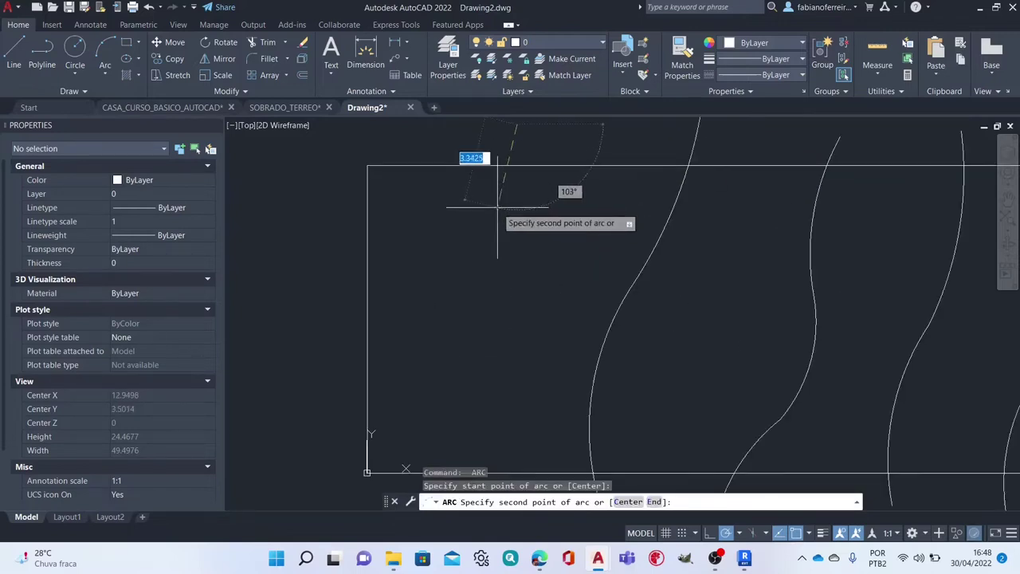
{"action": "left_click", "coordinate": [498, 191]}
{"action": "left_click", "coordinate": [513, 259]}
{"action": "key", "text": "Return"}
{"action": "left_click", "coordinate": [512, 259]}
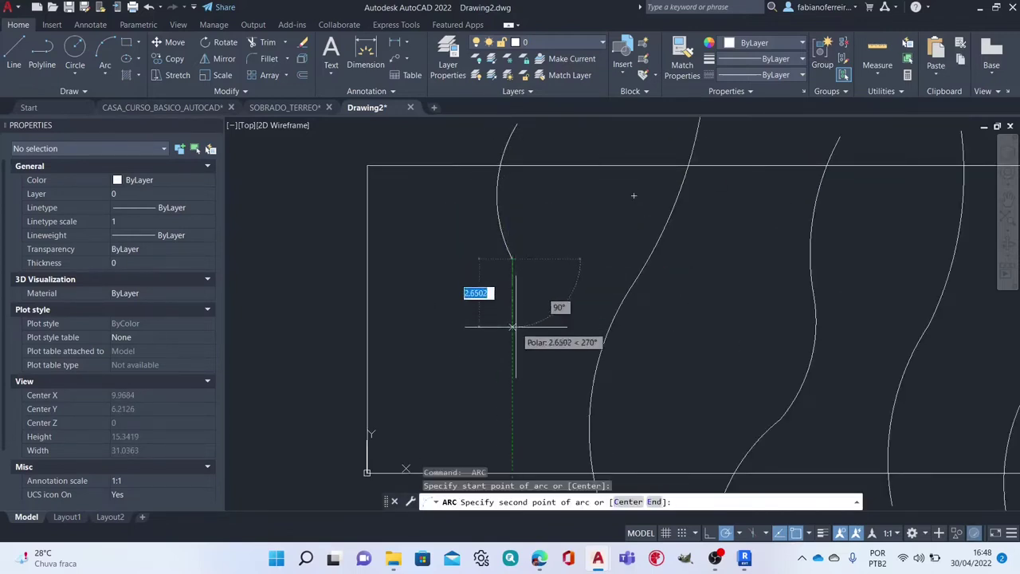
{"action": "left_click", "coordinate": [518, 311]}
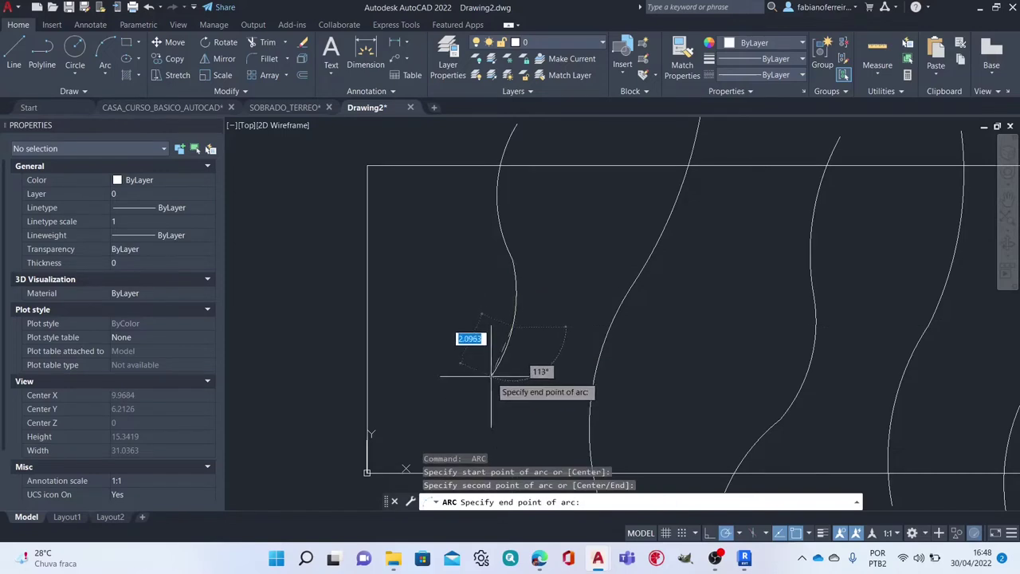
{"action": "left_click", "coordinate": [496, 383]}
Step: Select the upper-left arc to reshape its midpoint, then cancel and deselect
{"action": "left_click", "coordinate": [539, 179]}
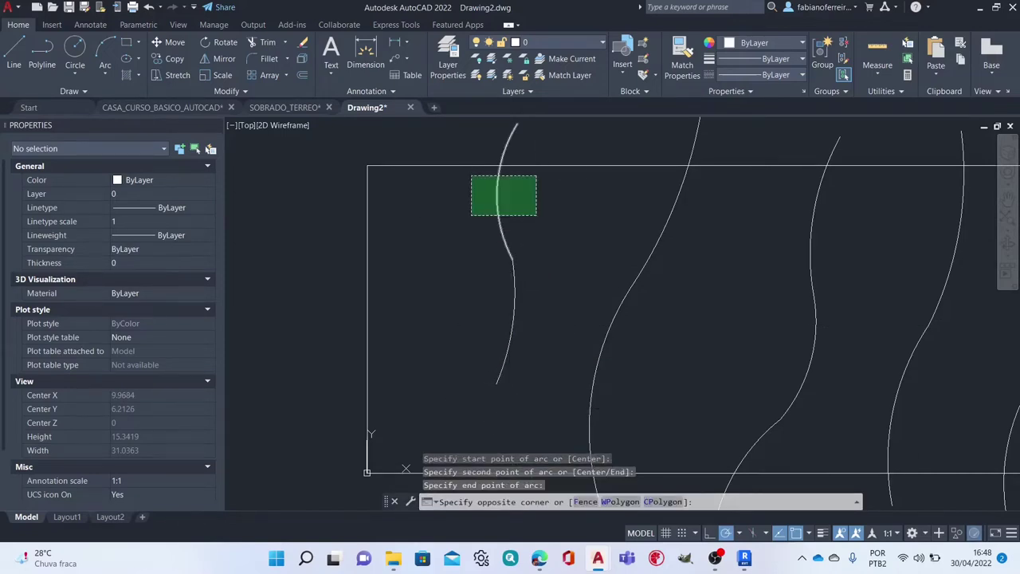
{"action": "left_click", "coordinate": [469, 221]}
{"action": "left_click", "coordinate": [496, 193]}
{"action": "scroll", "coordinate": [558, 152], "scroll_direction": "up", "scroll_amount": 1}
{"action": "scroll", "coordinate": [489, 183], "scroll_direction": "up", "scroll_amount": 1}
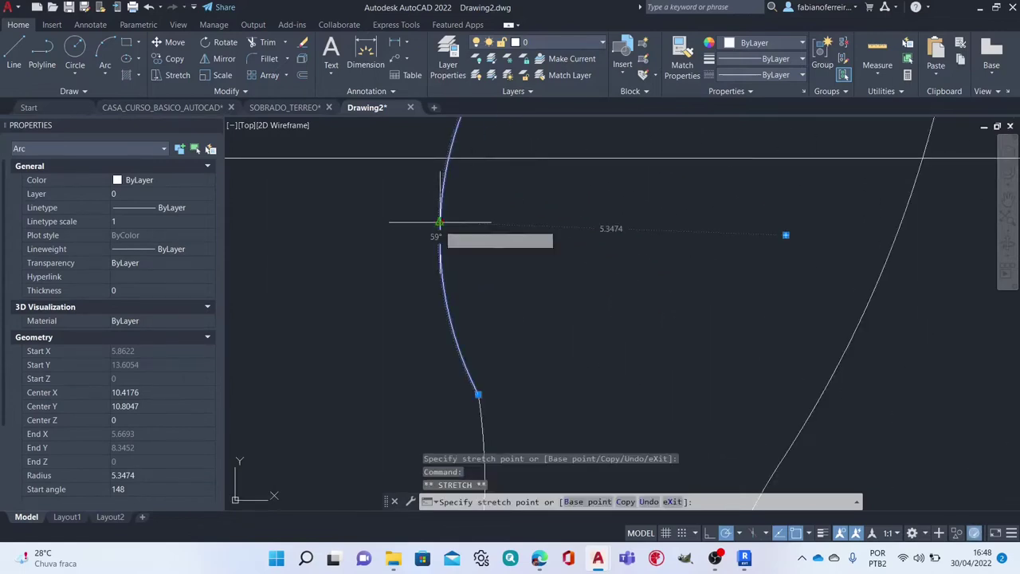
{"action": "key", "text": "Escape"}
{"action": "key", "text": "Escape"}
{"action": "key", "text": "Escape"}
{"action": "scroll", "coordinate": [553, 167], "scroll_direction": "down", "scroll_amount": 3}
{"action": "scroll", "coordinate": [529, 244], "scroll_direction": "down", "scroll_amount": 1}
{"action": "scroll", "coordinate": [477, 336], "scroll_direction": "up", "scroll_amount": 2}
{"action": "middle_click_drag", "start_coordinate": [517, 318], "coordinate": [539, 242]}
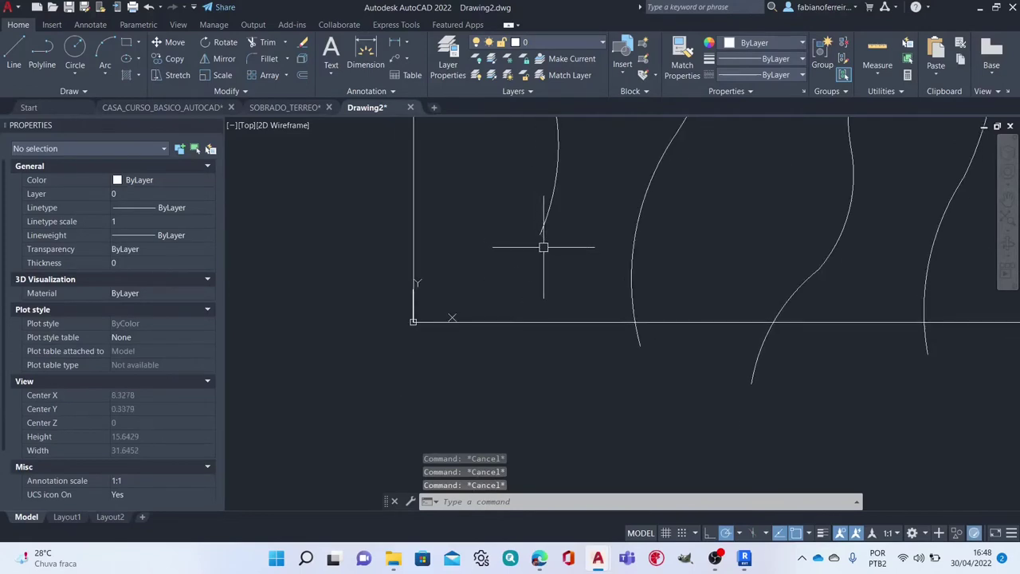
Step: Draw another arc from the curve's end down to the rectangle's lower-left edge
{"action": "type", "text": "a"}
{"action": "key", "text": "Return"}
{"action": "left_click", "coordinate": [542, 232]}
{"action": "left_click", "coordinate": [511, 288]}
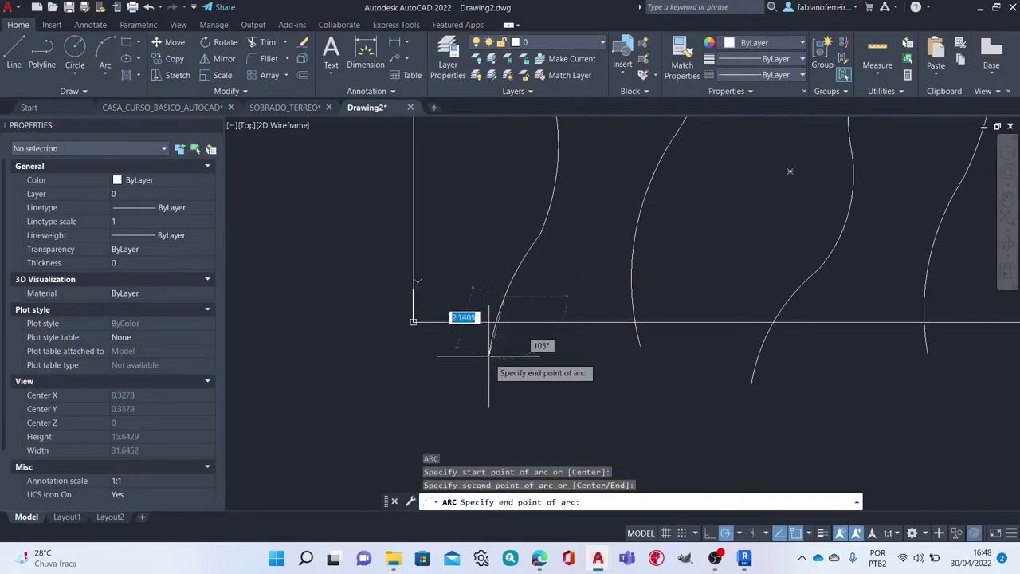
{"action": "left_click", "coordinate": [477, 375]}
{"action": "scroll", "coordinate": [550, 354], "scroll_direction": "down", "scroll_amount": 4}
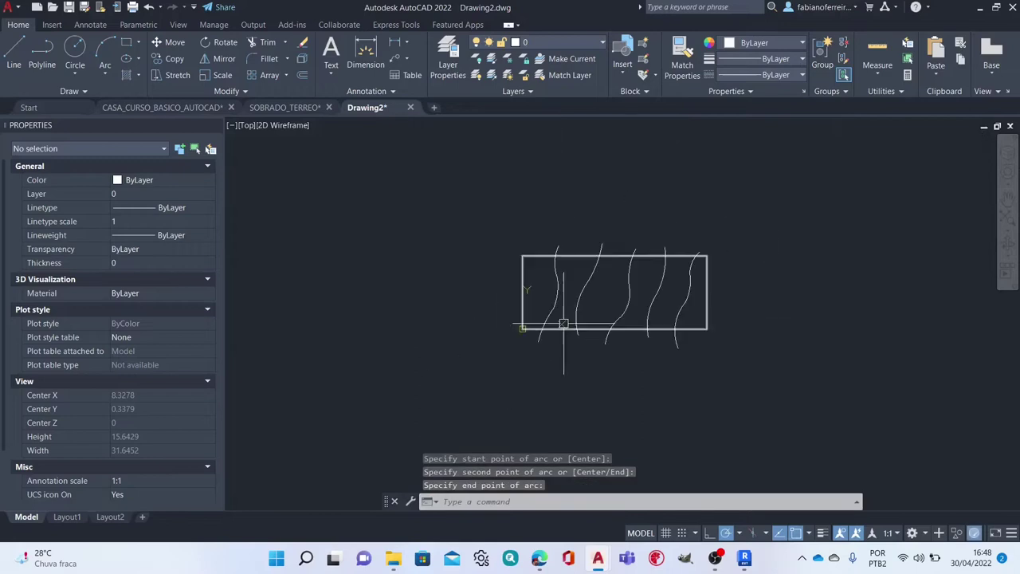
{"action": "scroll", "coordinate": [582, 269], "scroll_direction": "up", "scroll_amount": 3}
{"action": "scroll", "coordinate": [550, 266], "scroll_direction": "down", "scroll_amount": 2}
{"action": "scroll", "coordinate": [530, 275], "scroll_direction": "up", "scroll_amount": 2}
Step: Select the new arc's endpoint grip to adjust it, then cancel and deselect
{"action": "left_click", "coordinate": [520, 267]}
{"action": "scroll", "coordinate": [521, 261], "scroll_direction": "up", "scroll_amount": 3}
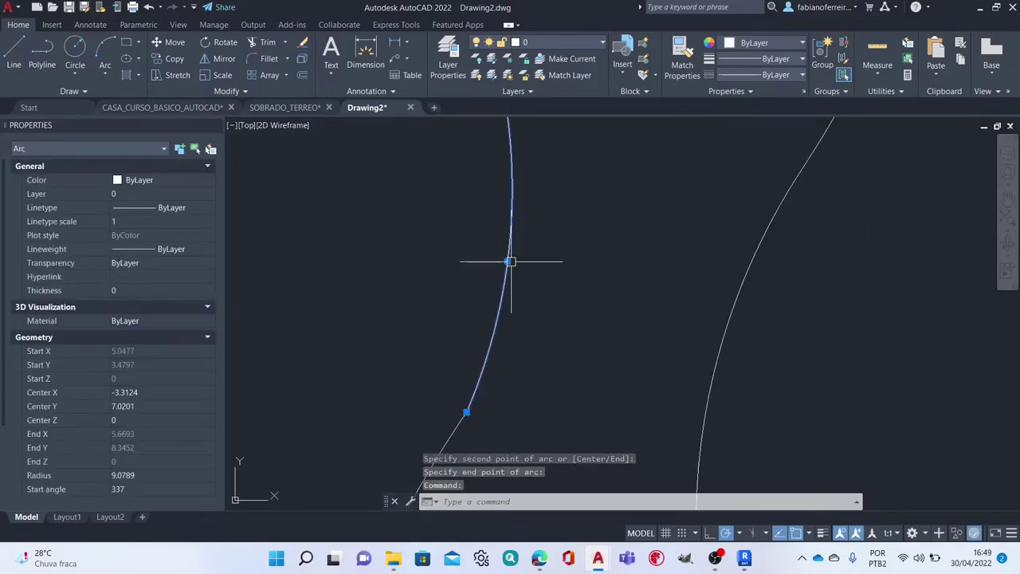
{"action": "left_click", "coordinate": [511, 260]}
{"action": "key", "text": "Escape"}
{"action": "key", "text": "Escape"}
{"action": "scroll", "coordinate": [550, 230], "scroll_direction": "down", "scroll_amount": 3}
{"action": "scroll", "coordinate": [533, 200], "scroll_direction": "up", "scroll_amount": 1}
{"action": "scroll", "coordinate": [523, 183], "scroll_direction": "up", "scroll_amount": 2}
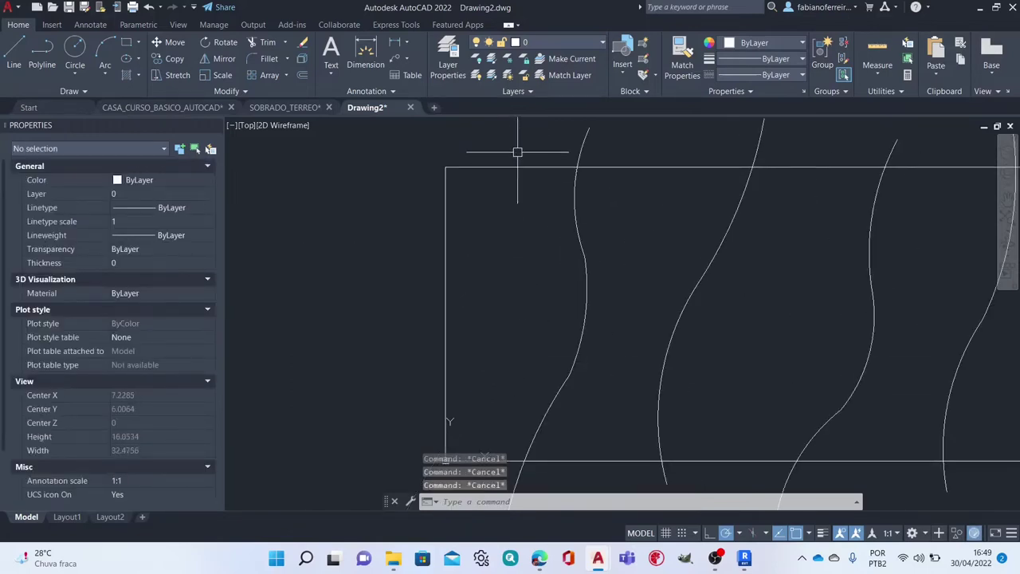
{"action": "scroll", "coordinate": [518, 154], "scroll_direction": "up", "scroll_amount": 2}
Step: Draw the last left arc, restarting it so its end extends beyond the rectangle edge
{"action": "type", "text": "a"}
{"action": "key", "text": "Return"}
{"action": "left_click", "coordinate": [522, 159]}
{"action": "left_click", "coordinate": [486, 207]}
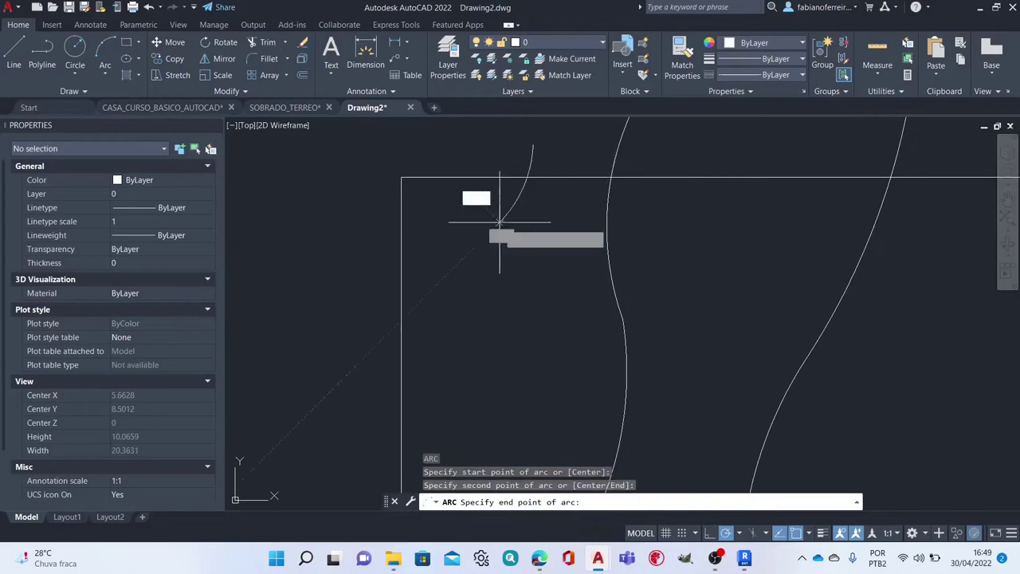
{"action": "left_click", "coordinate": [472, 271]}
{"action": "key", "text": "Return"}
{"action": "left_click", "coordinate": [473, 270]}
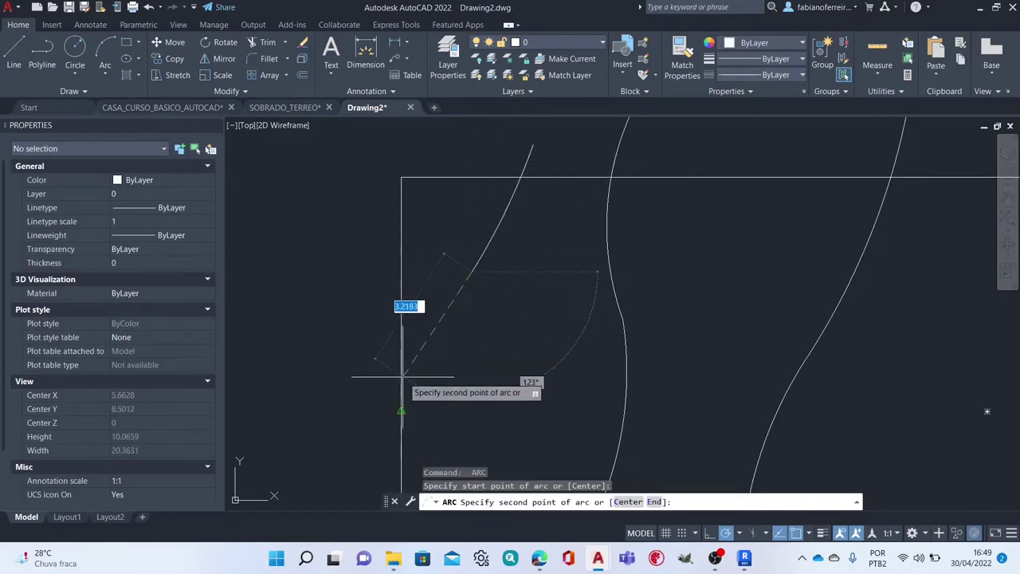
{"action": "left_click", "coordinate": [420, 427]}
{"action": "left_click", "coordinate": [399, 430]}
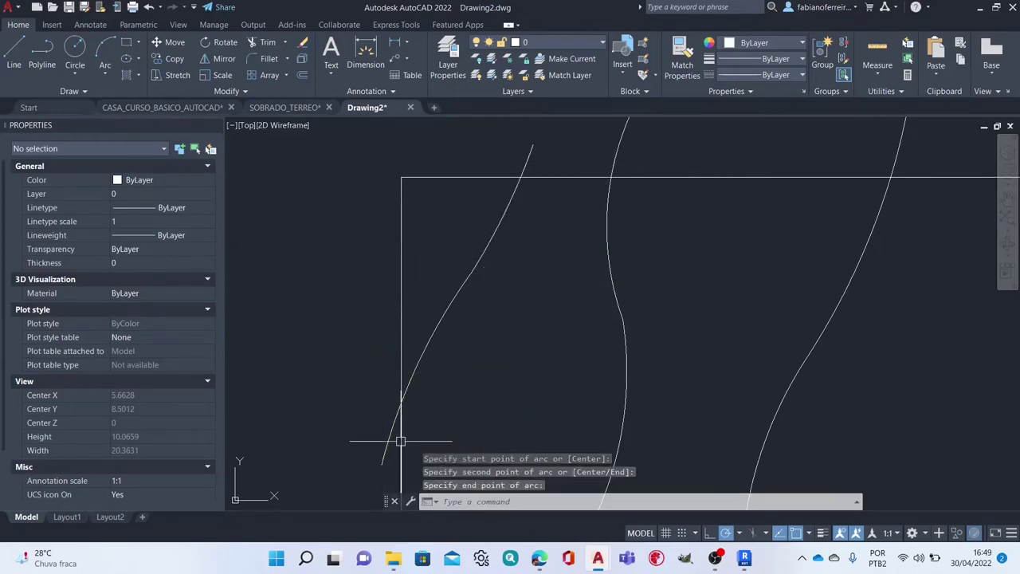
{"action": "scroll", "coordinate": [485, 263], "scroll_direction": "down", "scroll_amount": 5}
{"action": "key", "text": "Escape"}
{"action": "key", "text": "Escape"}
Step: Trim away the contour ends sticking out above the rectangle with TR
{"action": "type", "text": "tr"}
{"action": "key", "text": "Return"}
{"action": "key", "text": "Return"}
{"action": "left_click", "coordinate": [759, 168]}
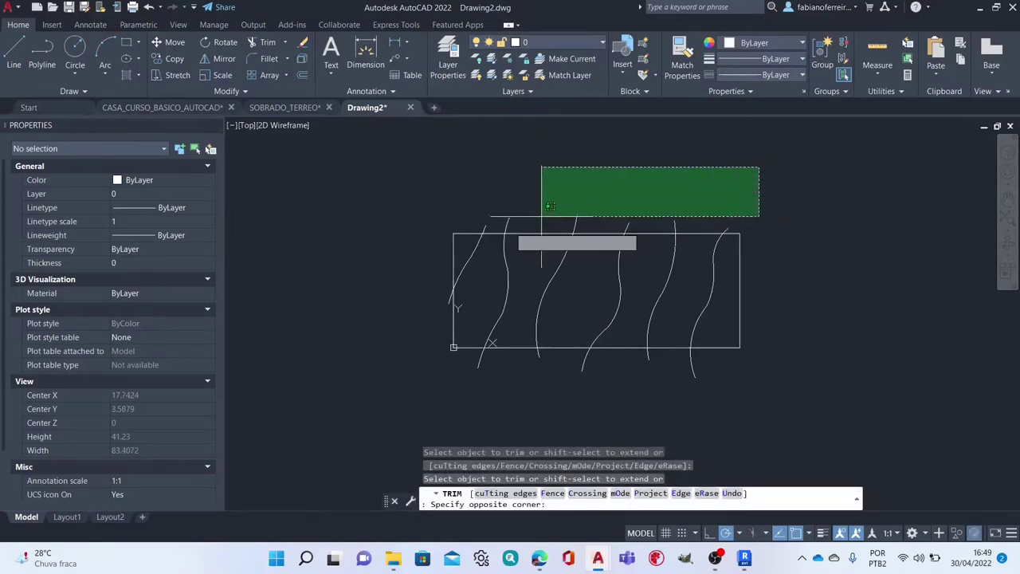
{"action": "left_click", "coordinate": [455, 233]}
Step: Trim the stray pieces and curve tails below the rectangle
{"action": "left_click", "coordinate": [720, 349]}
{"action": "left_click", "coordinate": [695, 373]}
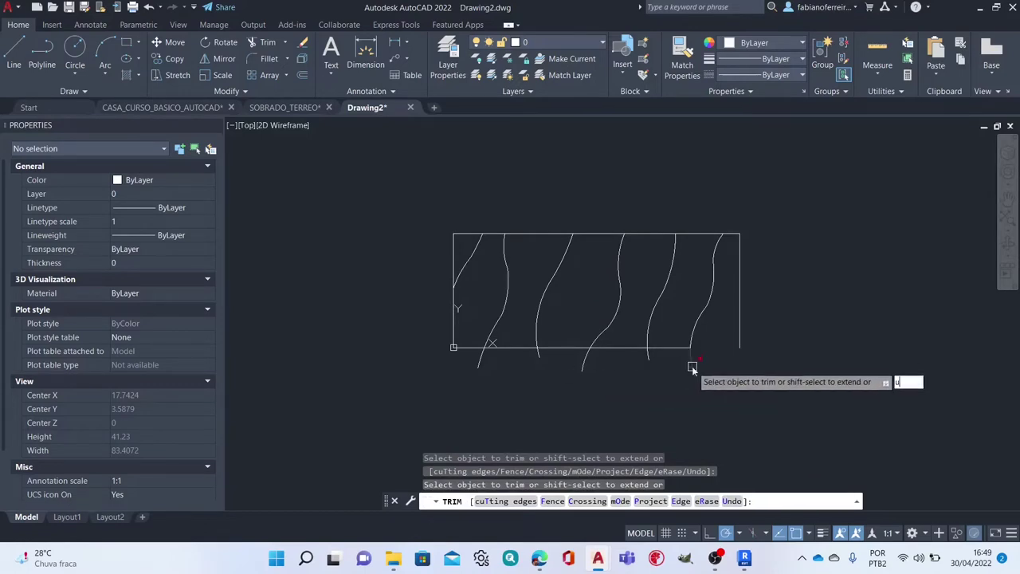
{"action": "left_click", "coordinate": [720, 359]}
{"action": "left_click", "coordinate": [446, 380]}
{"action": "key", "text": "Escape"}
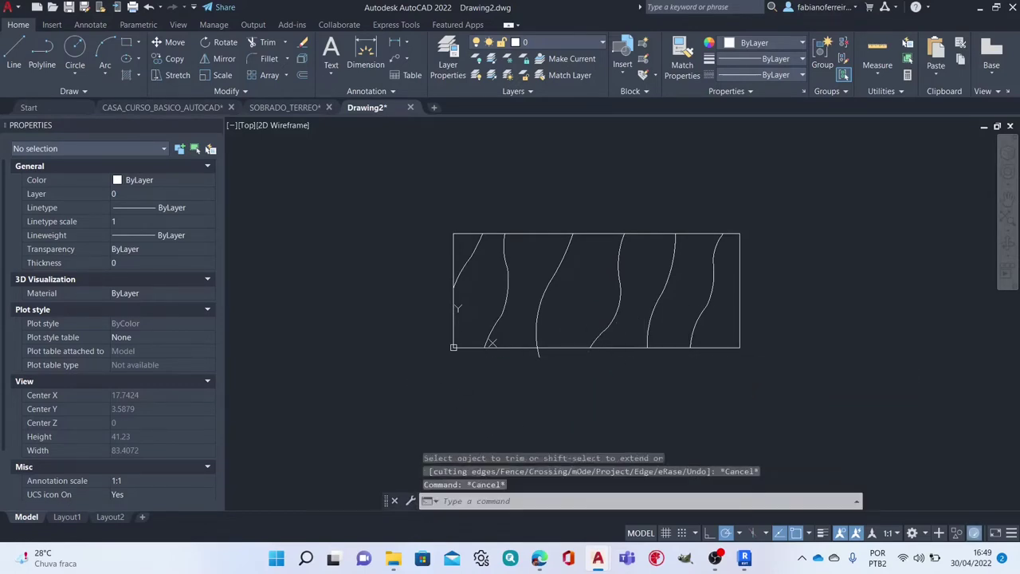
{"action": "key", "text": "Escape"}
{"action": "key", "text": "Escape"}
{"action": "scroll", "coordinate": [538, 359], "scroll_direction": "up", "scroll_amount": 2}
{"action": "type", "text": "tr"}
{"action": "key", "text": "Return"}
Step: Trim the last tail below the rectangle, then JOIN the right curve's pieces
{"action": "left_click", "coordinate": [538, 354]}
{"action": "key", "text": "Escape"}
{"action": "type", "text": "j"}
{"action": "key", "text": "Return"}
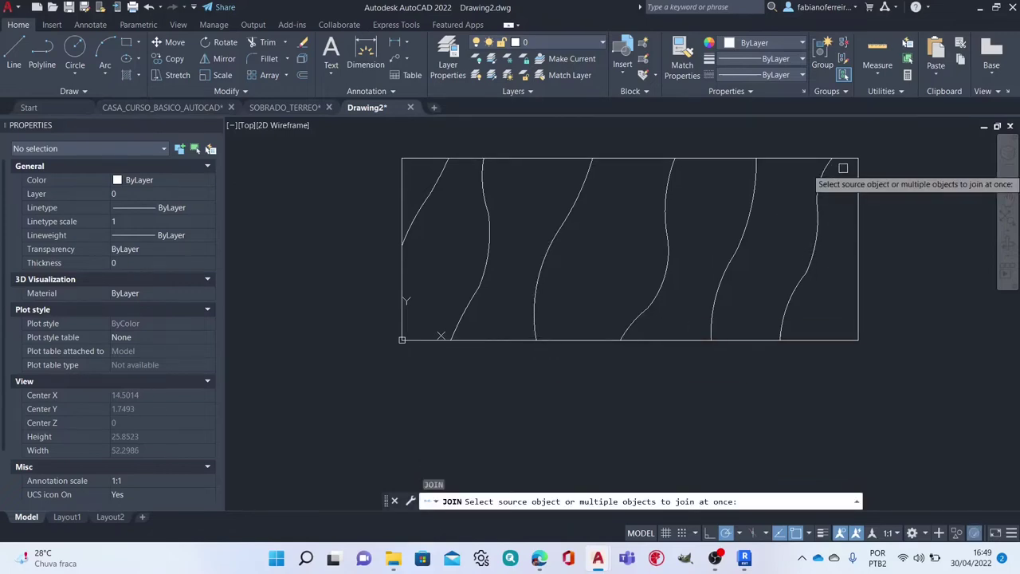
{"action": "left_click", "coordinate": [835, 177]}
{"action": "left_click", "coordinate": [785, 319]}
{"action": "key", "text": "Return"}
Step: Join the next curve's pieces and the rightmost curve's pieces into single polylines
{"action": "key", "text": "Return"}
{"action": "left_click", "coordinate": [771, 170]}
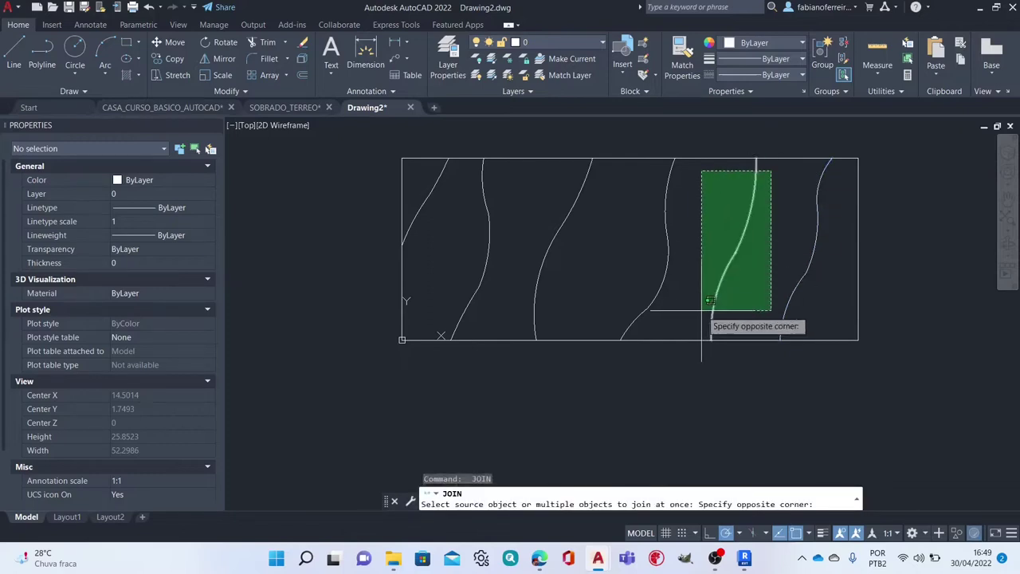
{"action": "left_click", "coordinate": [706, 312]}
{"action": "key", "text": "Return"}
{"action": "key", "text": "Return"}
{"action": "left_click_drag", "start_coordinate": [695, 196], "coordinate": [639, 278]}
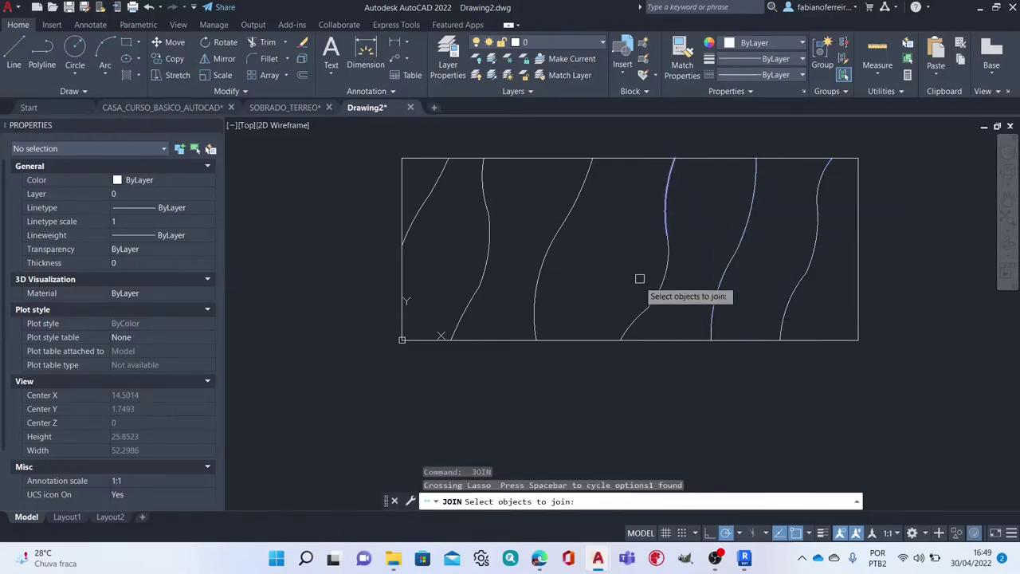
{"action": "key", "text": "Escape"}
{"action": "key", "text": "Return"}
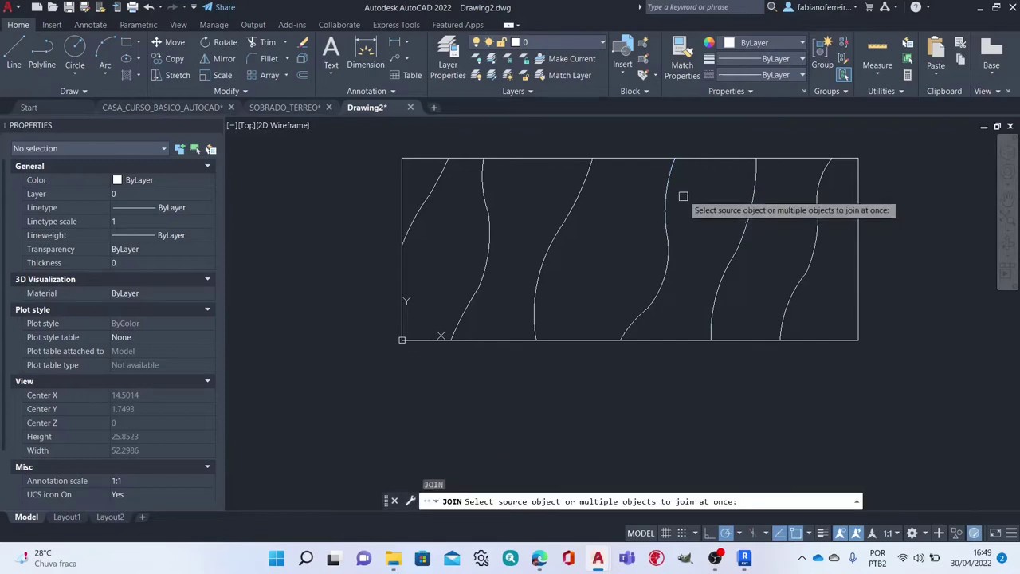
{"action": "left_click", "coordinate": [682, 192]}
{"action": "left_click", "coordinate": [615, 335]}
{"action": "key", "text": "Return"}
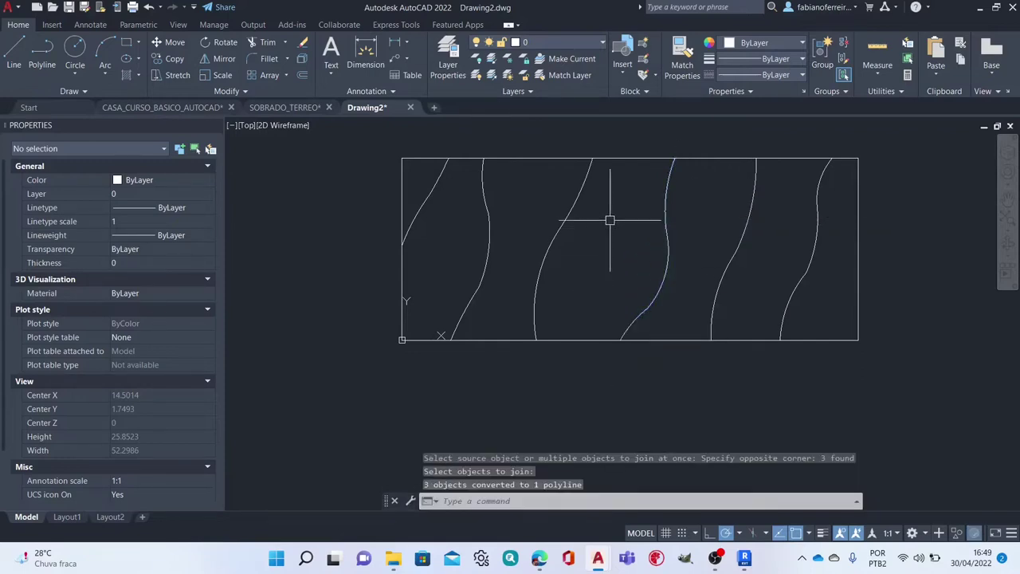
Step: Join the following curve and the middle curve each into one polyline
{"action": "key", "text": "Return"}
{"action": "left_click", "coordinate": [597, 200]}
{"action": "left_click", "coordinate": [521, 261]}
{"action": "key", "text": "Return"}
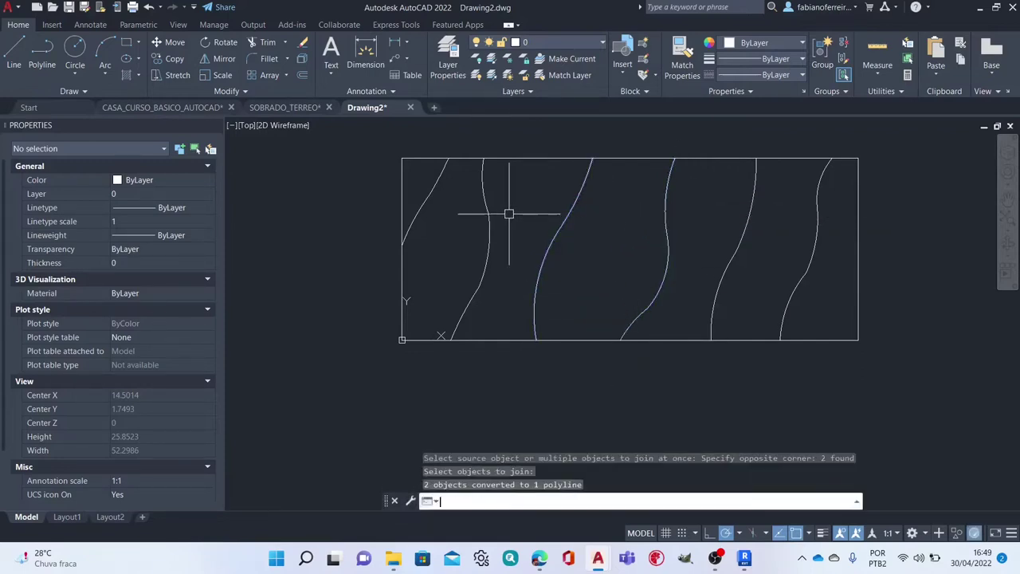
{"action": "key", "text": "Return"}
{"action": "left_click", "coordinate": [506, 187]}
{"action": "left_click", "coordinate": [452, 281]}
{"action": "key", "text": "Return"}
{"action": "key", "text": "Return"}
{"action": "left_click", "coordinate": [439, 217]}
{"action": "left_click", "coordinate": [395, 187]}
{"action": "key", "text": "Return"}
Step: Select each contour curve in turn to check that it joined
{"action": "left_click", "coordinate": [441, 175]}
{"action": "key", "text": "Escape"}
{"action": "key", "text": "Escape"}
{"action": "left_click", "coordinate": [622, 190]}
{"action": "left_click", "coordinate": [597, 210]}
{"action": "key", "text": "Escape"}
{"action": "left_click", "coordinate": [675, 187]}
{"action": "left_click", "coordinate": [652, 223]}
{"action": "key", "text": "Escape"}
{"action": "left_click", "coordinate": [762, 208]}
{"action": "left_click", "coordinate": [827, 208]}
{"action": "key", "text": "Escape"}
Step: Zoom in and try joining the pieces at the gap on the right curve
{"action": "scroll", "coordinate": [741, 244], "scroll_direction": "up", "scroll_amount": 5}
{"action": "scroll", "coordinate": [742, 240], "scroll_direction": "up", "scroll_amount": 3}
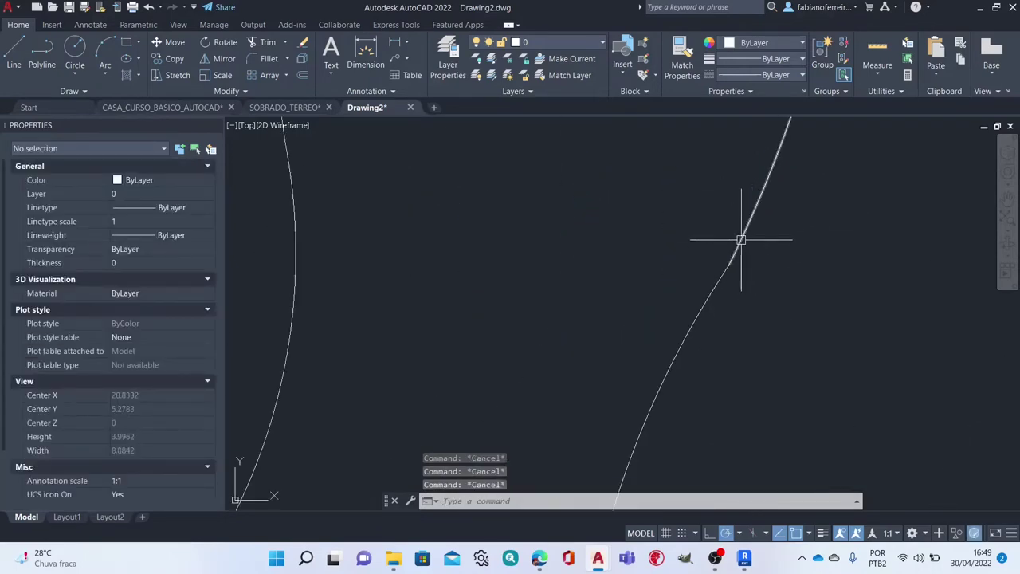
{"action": "type", "text": "j"}
{"action": "key", "text": "Return"}
{"action": "scroll", "coordinate": [741, 241], "scroll_direction": "down", "scroll_amount": 5}
{"action": "scroll", "coordinate": [737, 255], "scroll_direction": "down", "scroll_amount": 2}
{"action": "left_click", "coordinate": [734, 257]}
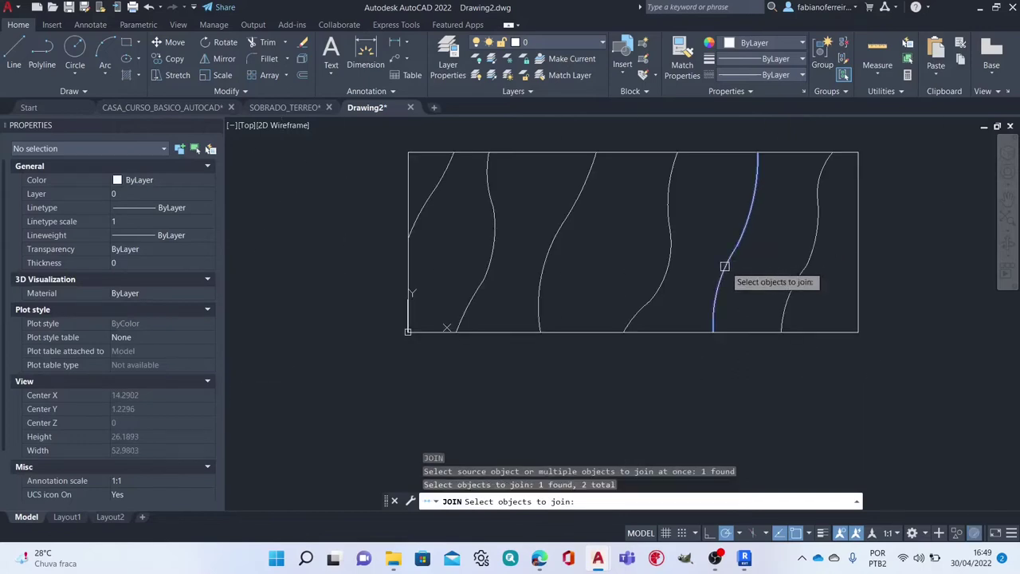
{"action": "left_click", "coordinate": [730, 258]}
{"action": "key", "text": "Return"}
{"action": "left_click", "coordinate": [730, 257]}
{"action": "key", "text": "Escape"}
{"action": "key", "text": "Escape"}
Step: Stretch the arc's end grip onto the line's endpoint using Endpoint snap
{"action": "scroll", "coordinate": [736, 244], "scroll_direction": "up", "scroll_amount": 4}
{"action": "scroll", "coordinate": [731, 234], "scroll_direction": "up", "scroll_amount": 3}
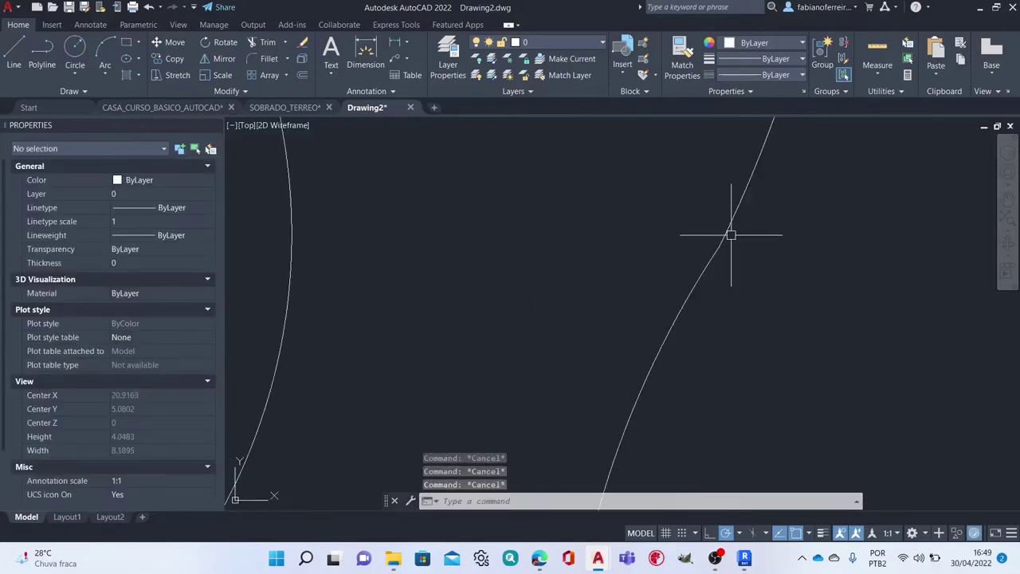
{"action": "left_click", "coordinate": [725, 240]}
{"action": "left_click", "coordinate": [722, 242]}
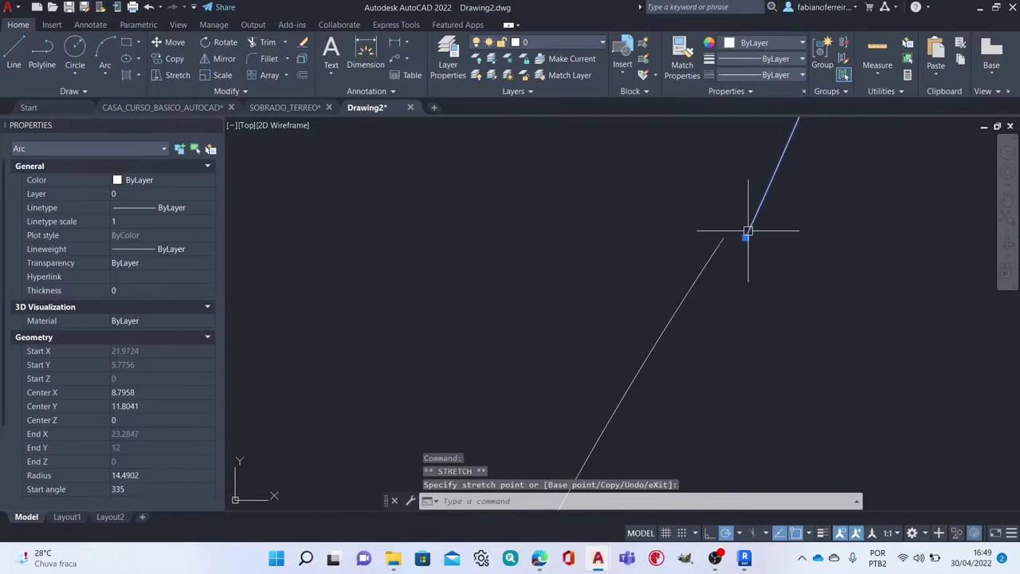
{"action": "right_click", "coordinate": [746, 238], "text": "shift"}
{"action": "left_click", "coordinate": [777, 292]}
{"action": "key", "text": "Escape"}
{"action": "scroll", "coordinate": [722, 246], "scroll_direction": "down", "scroll_amount": 3}
{"action": "scroll", "coordinate": [736, 216], "scroll_direction": "down", "scroll_amount": 2}
Step: JOIN the arc and line into one polyline and check the result
{"action": "type", "text": "j"}
{"action": "key", "text": "Return"}
{"action": "left_click", "coordinate": [727, 232]}
{"action": "key", "text": "Return"}
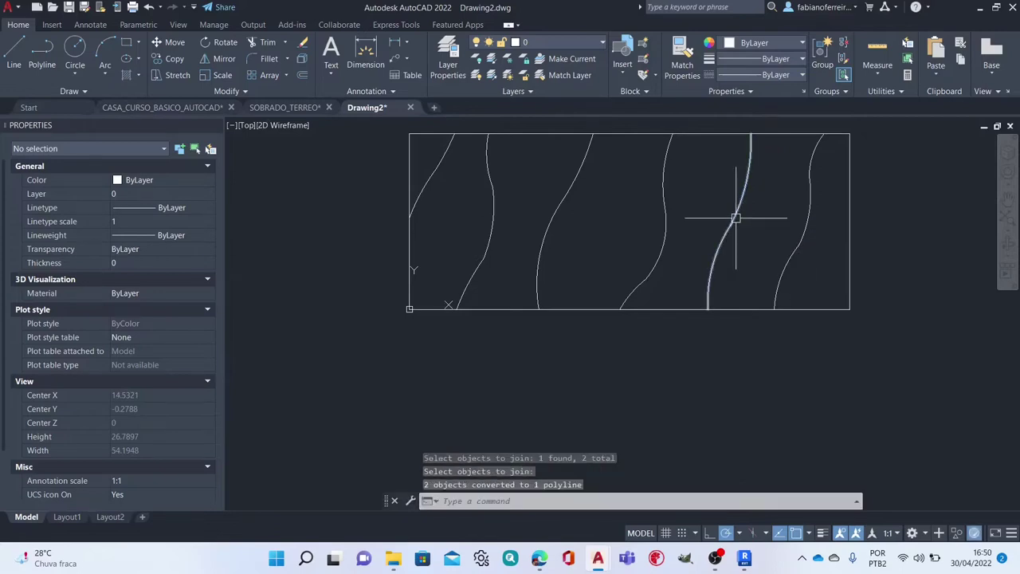
{"action": "left_click", "coordinate": [743, 204]}
{"action": "key", "text": "Escape"}
{"action": "key", "text": "Escape"}
{"action": "key", "text": "Escape"}
{"action": "left_click_drag", "start_coordinate": [825, 177], "coordinate": [793, 216]}
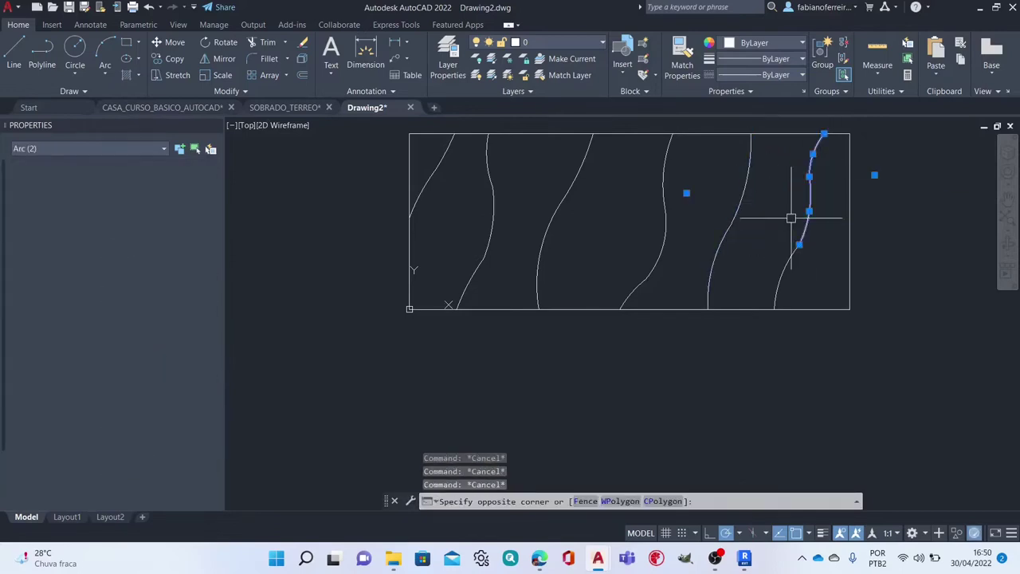
Step: Stretch the next gap's arc end onto the line's endpoint with Endpoint snap
{"action": "key", "text": "Escape"}
{"action": "key", "text": "Escape"}
{"action": "scroll", "coordinate": [797, 242], "scroll_direction": "up", "scroll_amount": 2}
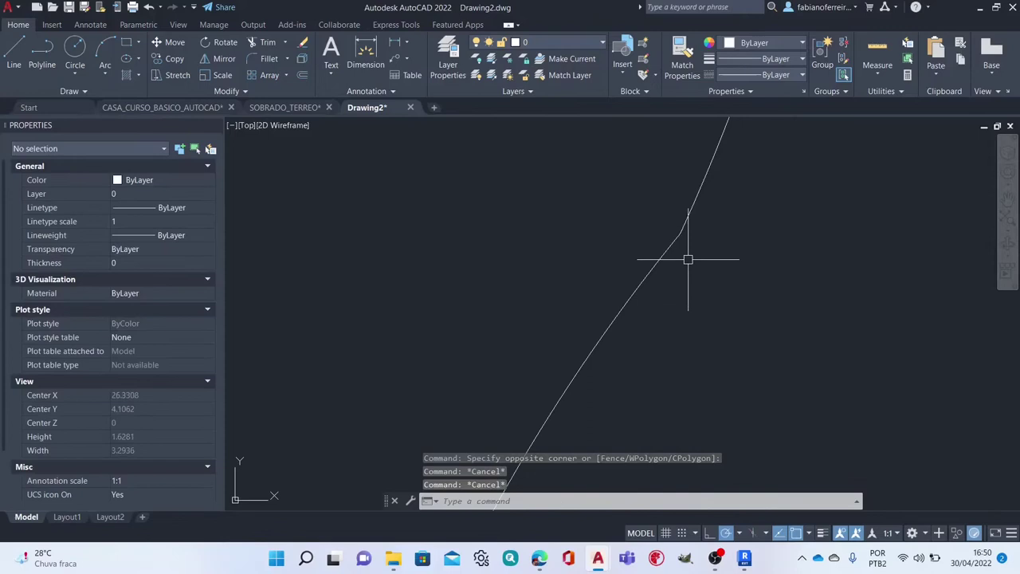
{"action": "left_click", "coordinate": [670, 253]}
{"action": "left_click", "coordinate": [680, 233]}
{"action": "left_click", "coordinate": [693, 247]}
{"action": "left_click", "coordinate": [693, 247]}
{"action": "right_click", "coordinate": [694, 247], "text": "shift"}
{"action": "left_click", "coordinate": [738, 292]}
{"action": "left_click", "coordinate": [688, 231]}
{"action": "key", "text": "Escape"}
{"action": "key", "text": "Escape"}
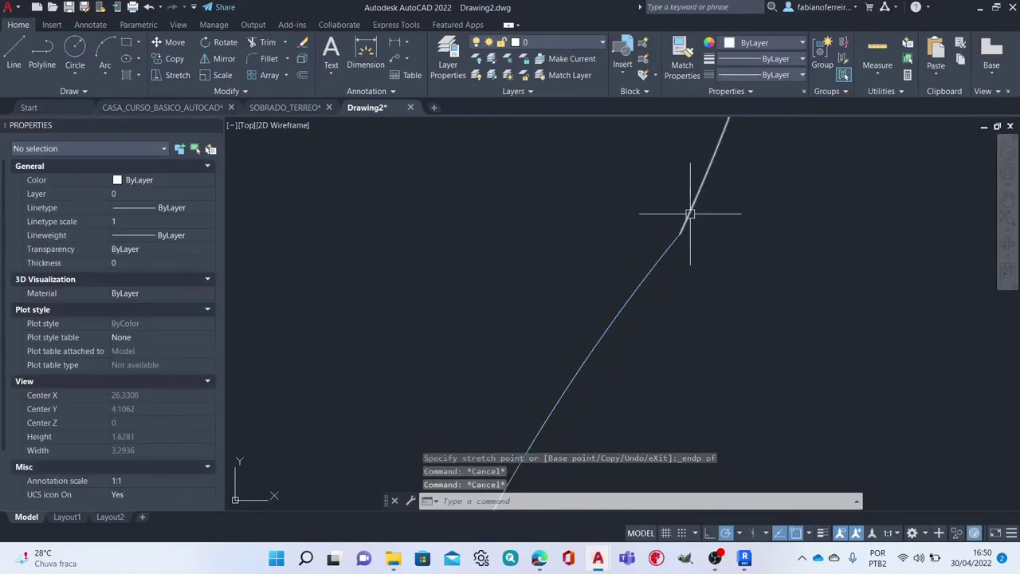
Step: Join those two pieces into one polyline and check the right curve
{"action": "key", "text": "Return"}
{"action": "left_click", "coordinate": [674, 230]}
{"action": "left_click", "coordinate": [672, 241]}
{"action": "scroll", "coordinate": [672, 241], "scroll_direction": "down", "scroll_amount": 10}
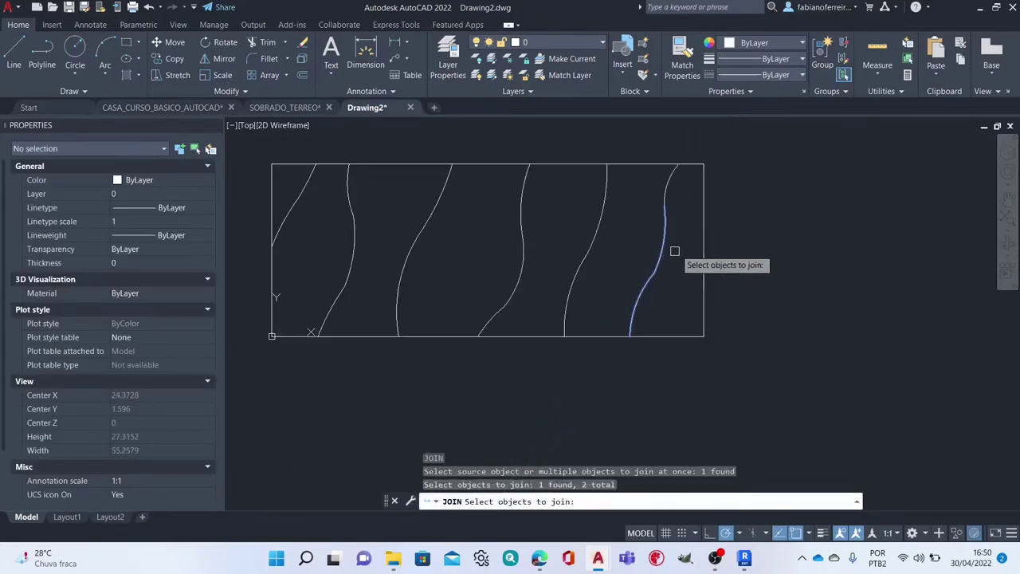
{"action": "key", "text": "Return"}
{"action": "left_click", "coordinate": [674, 226]}
{"action": "scroll", "coordinate": [670, 208], "scroll_direction": "up", "scroll_amount": 5}
{"action": "key", "text": "Escape"}
{"action": "key", "text": "Escape"}
Step: Stretch the upper arc's end onto the line's endpoint using Endpoint snap
{"action": "scroll", "coordinate": [611, 232], "scroll_direction": "up", "scroll_amount": 3}
{"action": "left_click", "coordinate": [581, 255]}
{"action": "left_click", "coordinate": [563, 266]}
{"action": "left_click", "coordinate": [586, 271]}
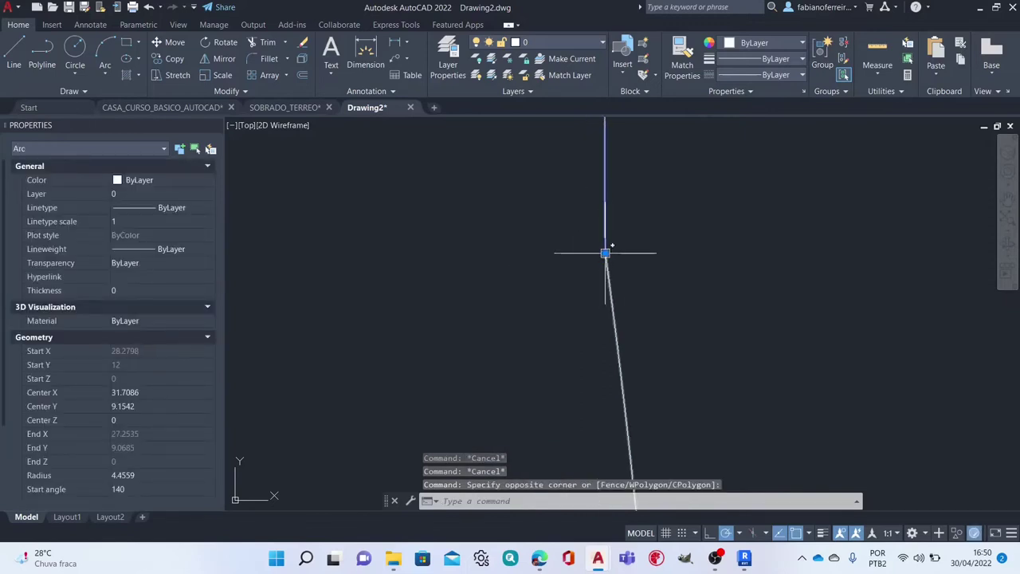
{"action": "left_click", "coordinate": [606, 253]}
{"action": "left_click", "coordinate": [592, 254]}
{"action": "right_click", "coordinate": [588, 254], "text": "shift"}
{"action": "left_click", "coordinate": [614, 290]}
{"action": "key", "text": "Escape"}
{"action": "key", "text": "Escape"}
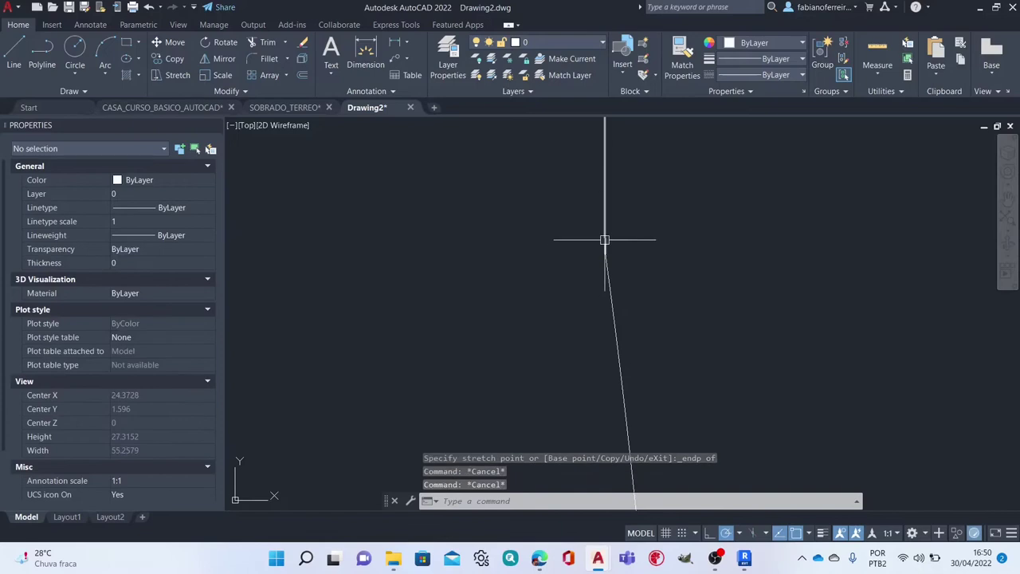
Step: JOIN the line and arc into one polyline, then select the contour polylines to verify
{"action": "type", "text": "j"}
{"action": "key", "text": "Return"}
{"action": "left_click", "coordinate": [606, 257]}
{"action": "left_click", "coordinate": [623, 256]}
{"action": "key", "text": "Return"}
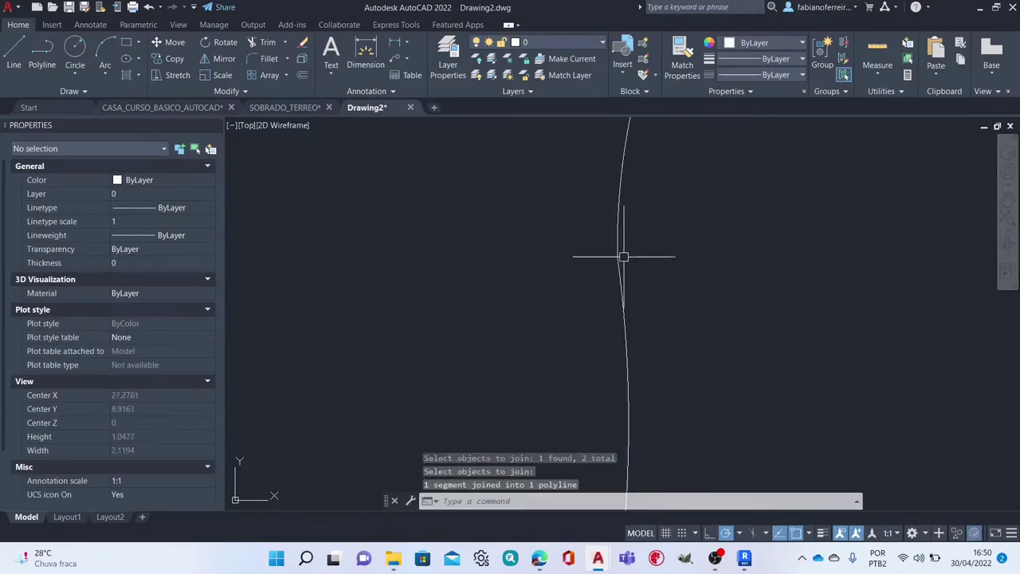
{"action": "scroll", "coordinate": [623, 257], "scroll_direction": "down", "scroll_amount": 15}
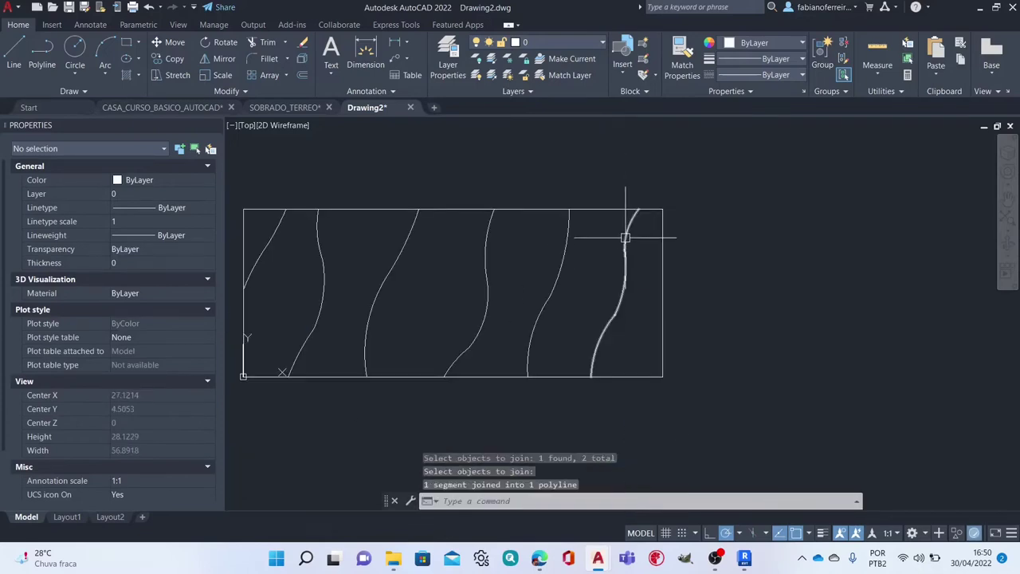
{"action": "left_click", "coordinate": [571, 217]}
{"action": "left_click", "coordinate": [632, 229]}
{"action": "left_click", "coordinate": [490, 230]}
{"action": "left_click", "coordinate": [410, 227]}
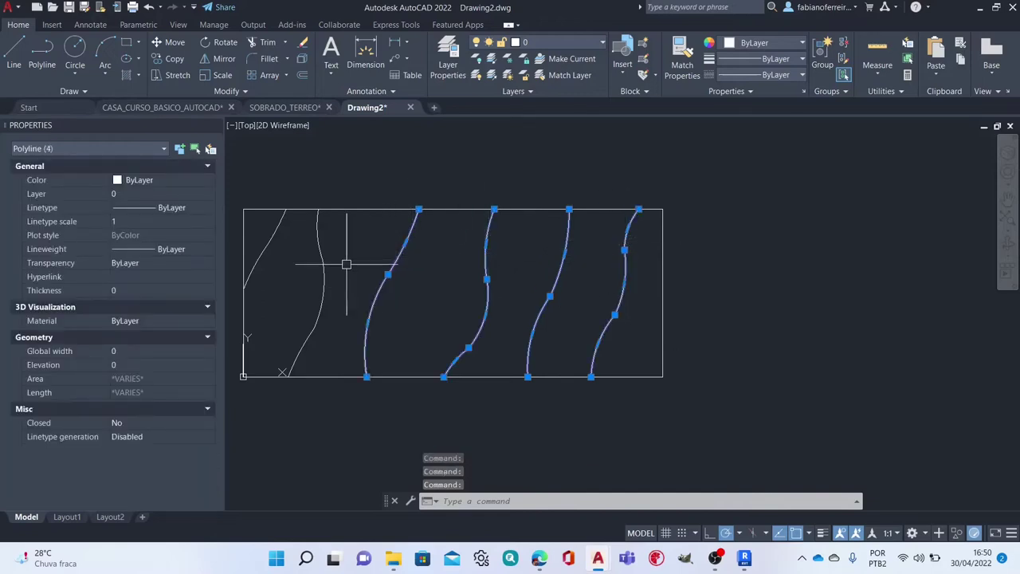
Step: Verify the two leftmost contour curves and the boundary rectangle, then clear the selection
{"action": "left_click", "coordinate": [319, 235]}
{"action": "left_click", "coordinate": [275, 223]}
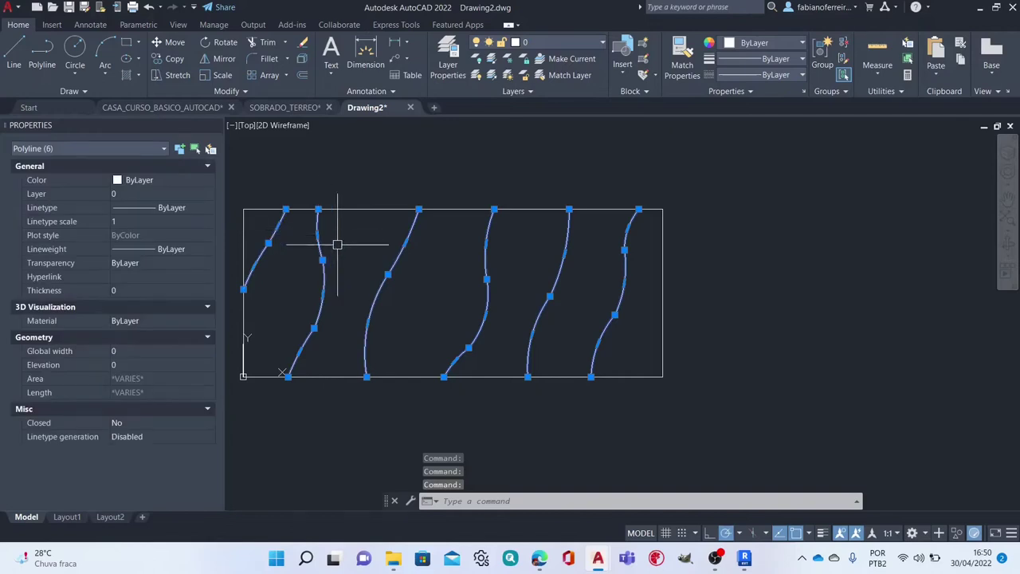
{"action": "scroll", "coordinate": [375, 251], "scroll_direction": "down", "scroll_amount": 4}
{"action": "key", "text": "Escape"}
{"action": "key", "text": "Escape"}
{"action": "key", "text": "Escape"}
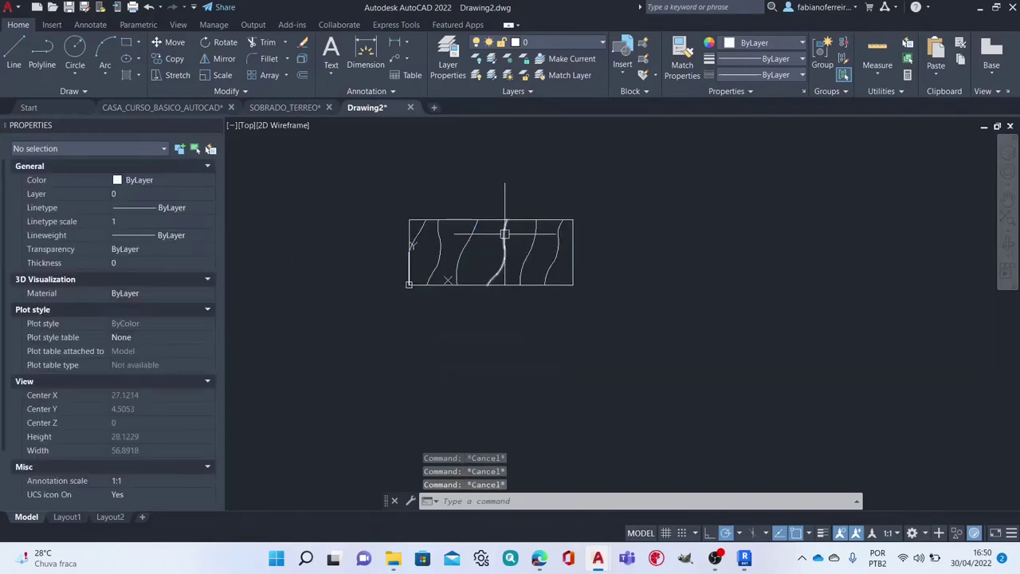
{"action": "scroll", "coordinate": [546, 253], "scroll_direction": "up", "scroll_amount": 2}
{"action": "scroll", "coordinate": [593, 201], "scroll_direction": "up", "scroll_amount": 2}
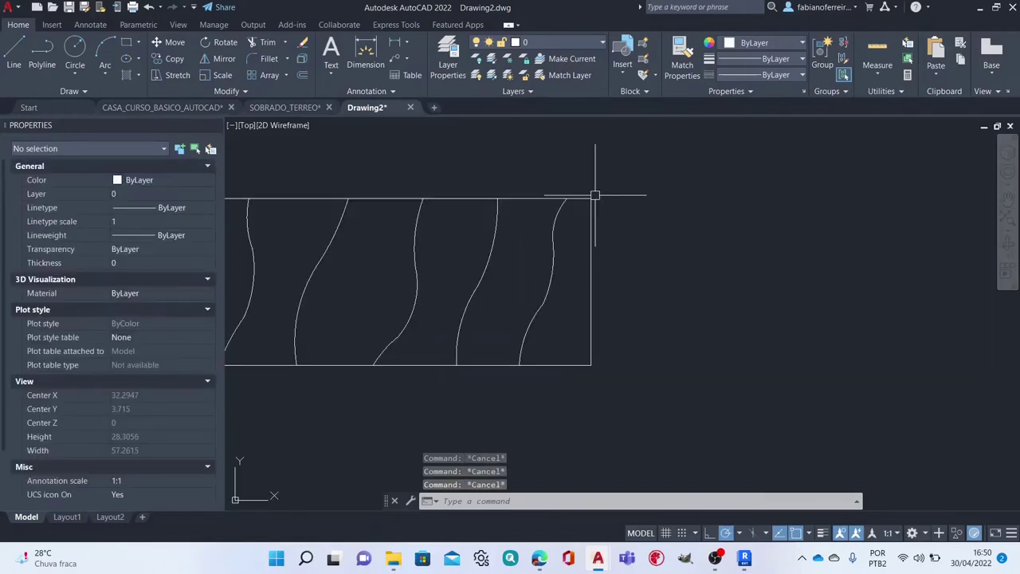
{"action": "left_click", "coordinate": [593, 201]}
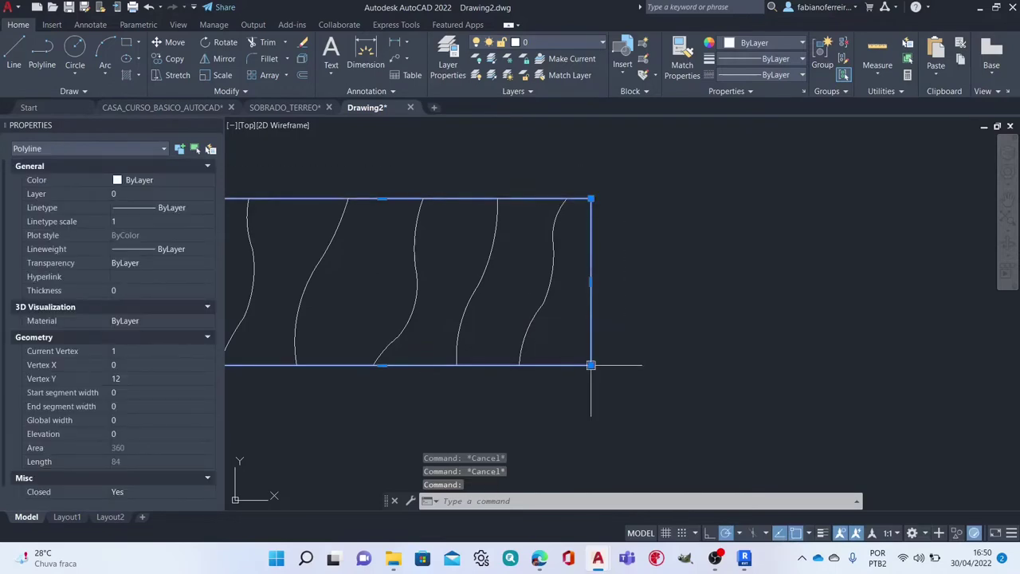
{"action": "key", "text": "Escape"}
Step: Set the rightmost contour curve's elevation to 0.05
{"action": "left_click", "coordinate": [568, 212]}
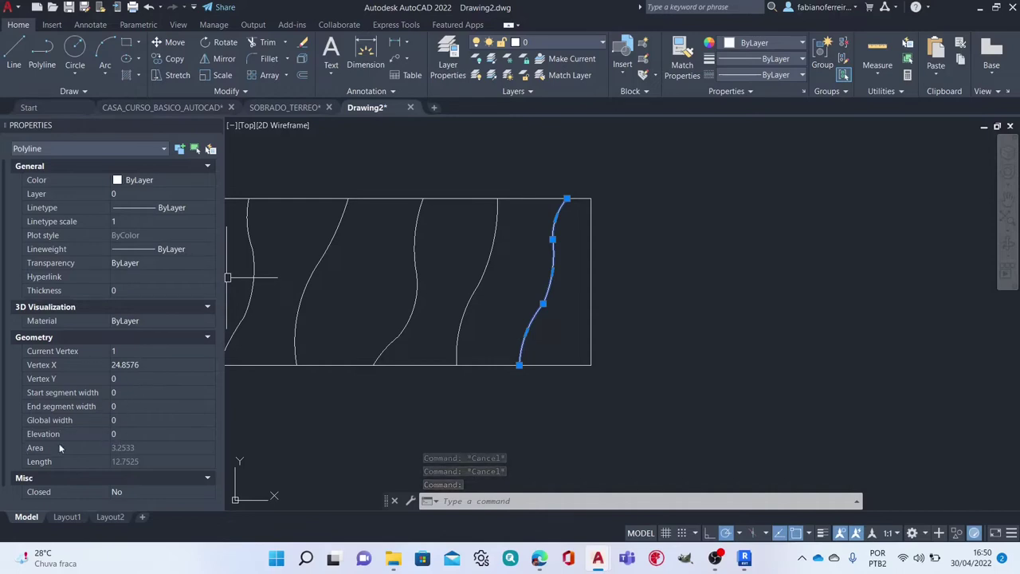
{"action": "left_click", "coordinate": [127, 435]}
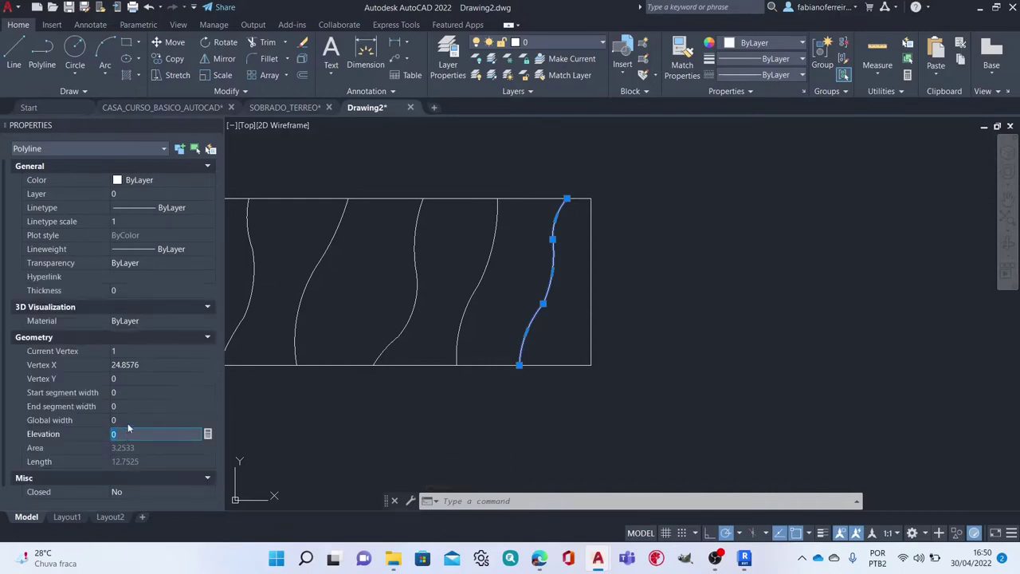
{"action": "type", "text": "5"}
{"action": "left_click", "coordinate": [523, 252]}
{"action": "key", "text": "Escape"}
{"action": "left_click", "coordinate": [473, 266]}
{"action": "left_click", "coordinate": [229, 362]}
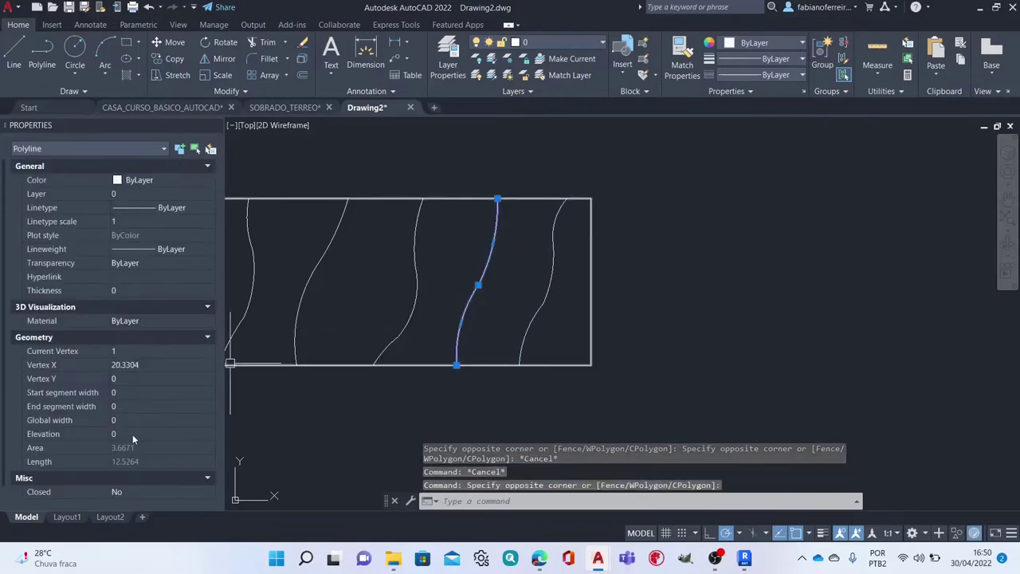
{"action": "type", "text": ".1"}
{"action": "key", "text": "Escape"}
{"action": "type", "text": "0.1"}
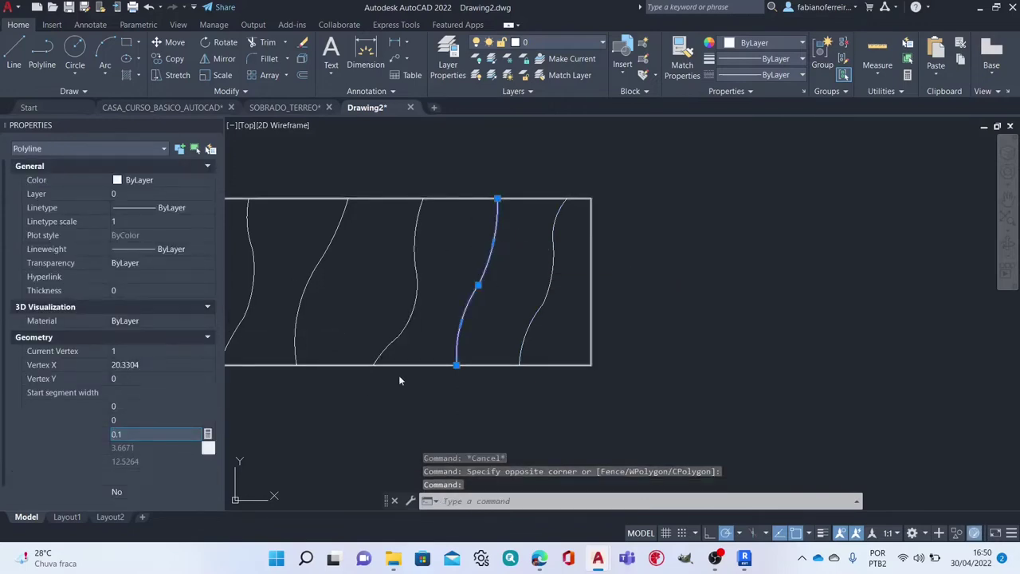
{"action": "key", "text": "Escape"}
Step: Set the next contour curves' elevations to 0.1 and 0.2
{"action": "left_click", "coordinate": [413, 269]}
{"action": "left_click", "coordinate": [229, 351]}
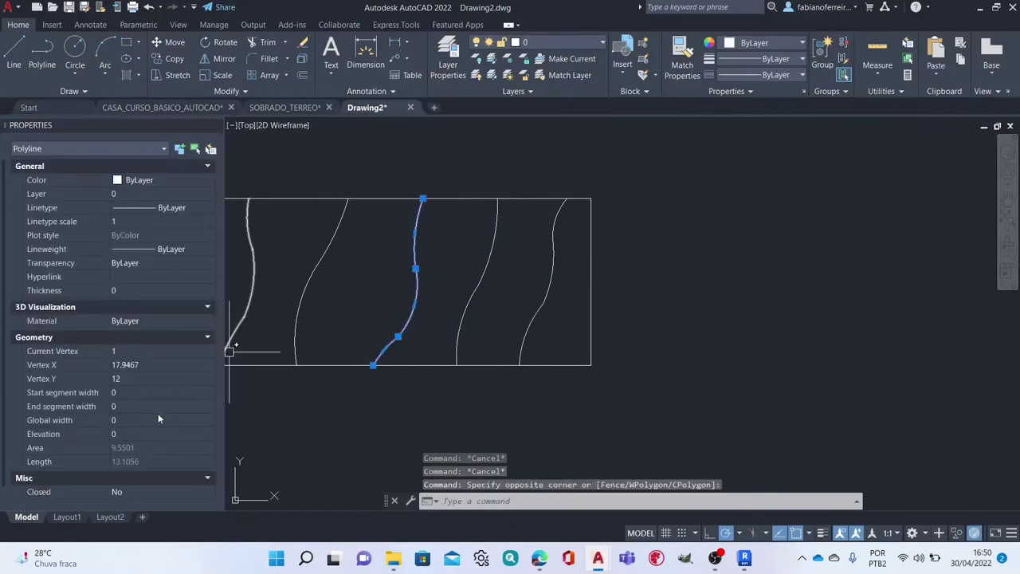
{"action": "left_click", "coordinate": [142, 435]}
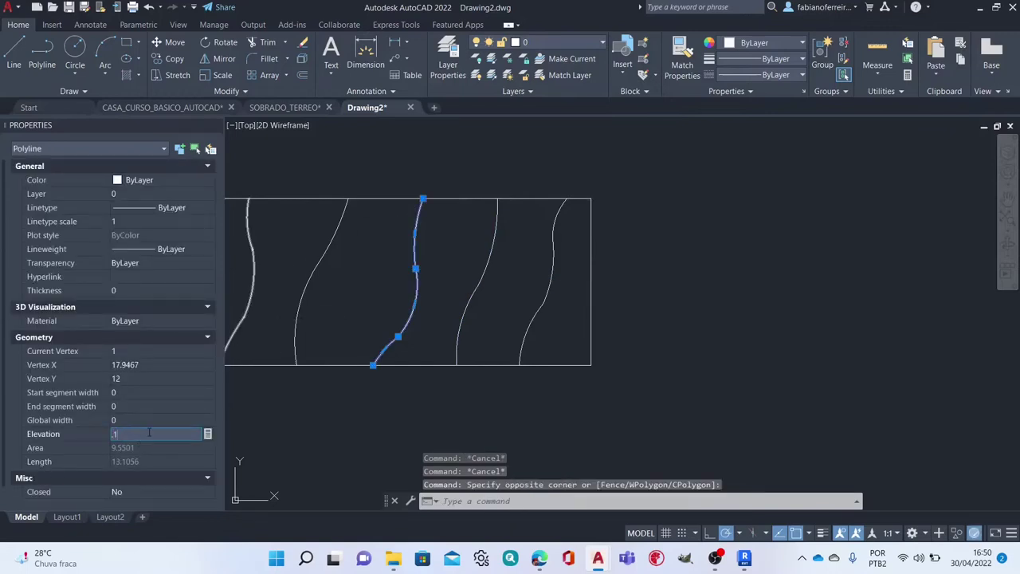
{"action": "key", "text": "Escape"}
{"action": "middle_click_drag", "start_coordinate": [383, 289], "coordinate": [489, 289]}
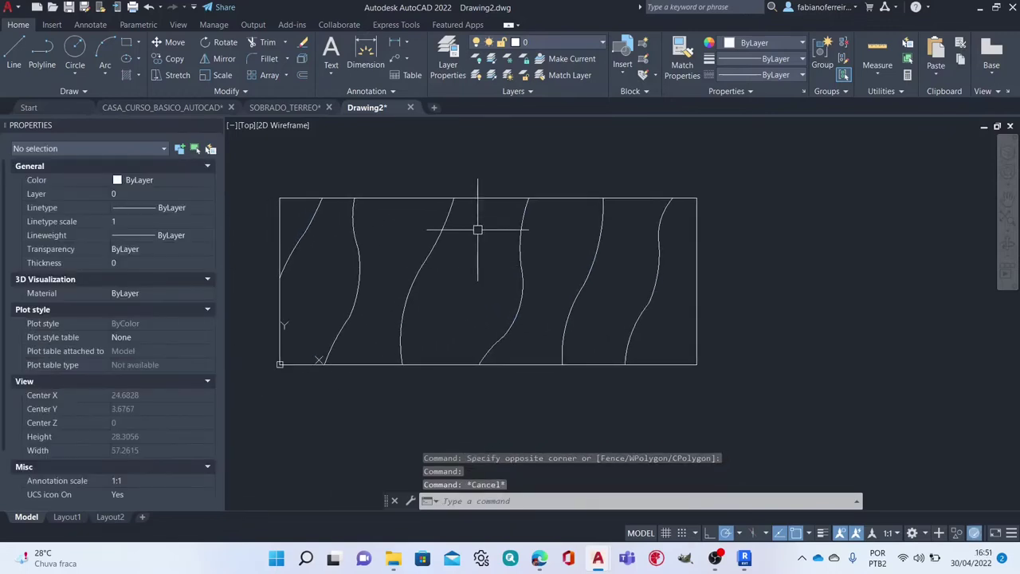
{"action": "left_click", "coordinate": [418, 251]}
{"action": "left_click", "coordinate": [141, 431]}
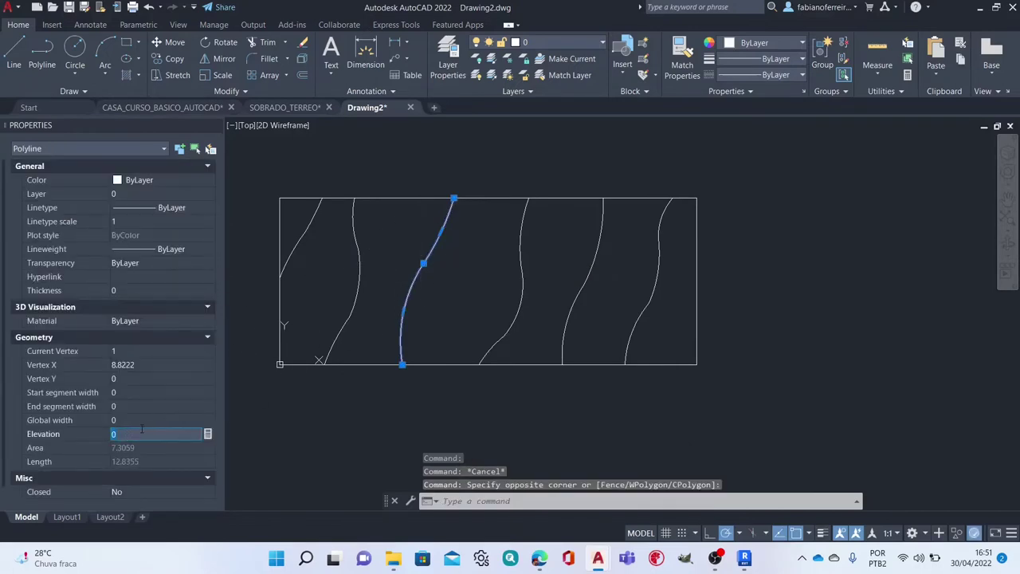
{"action": "key", "text": "Escape"}
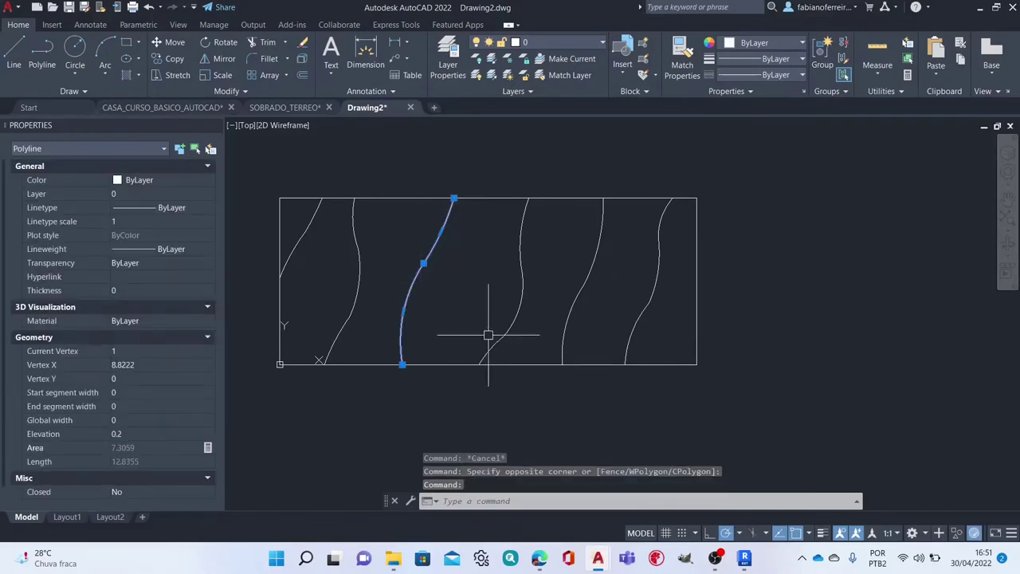
Step: Set the second-from-left curve's elevation to 0.25 and the leftmost curve's to 0.3
{"action": "left_click", "coordinate": [359, 266]}
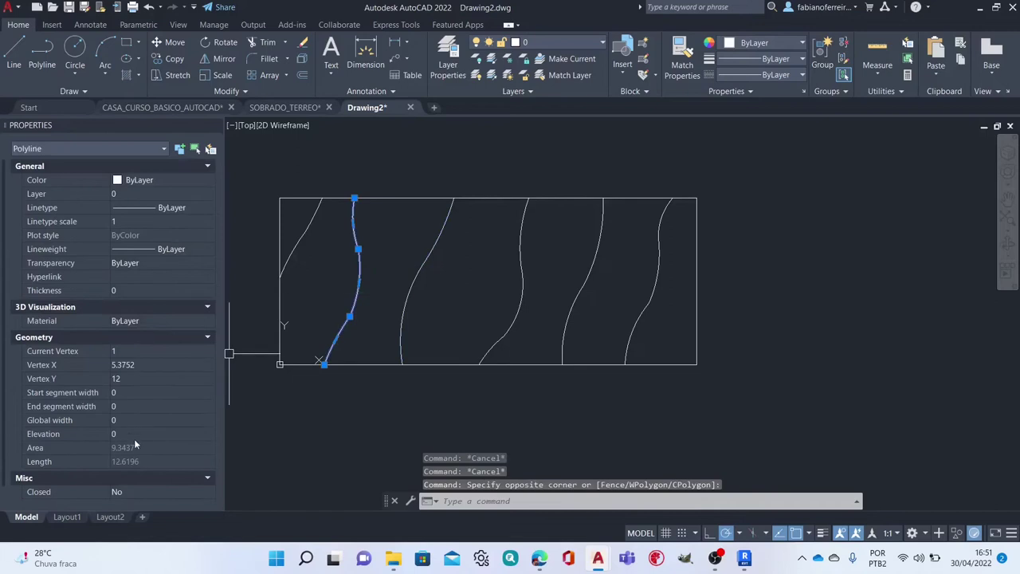
{"action": "left_click", "coordinate": [128, 434]}
{"action": "type", "text": "0.25"}
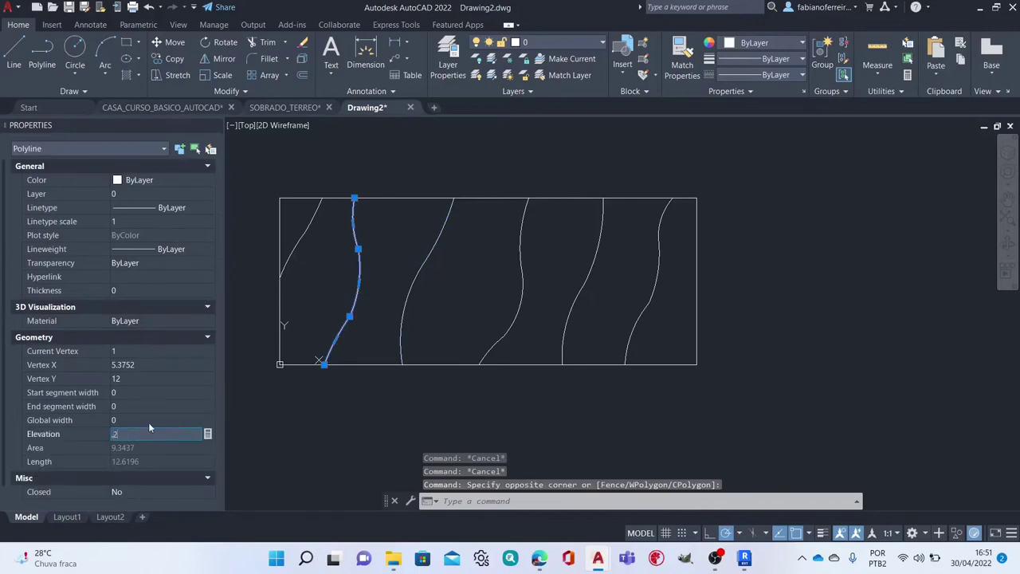
{"action": "key", "text": "Return"}
{"action": "key", "text": "Escape"}
{"action": "key", "text": "Escape"}
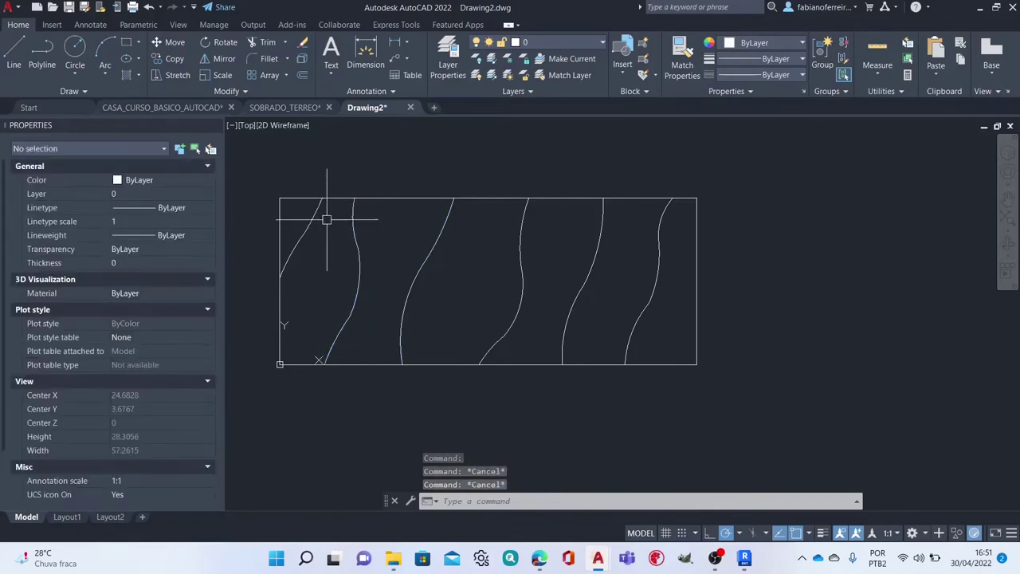
{"action": "left_click", "coordinate": [300, 232]}
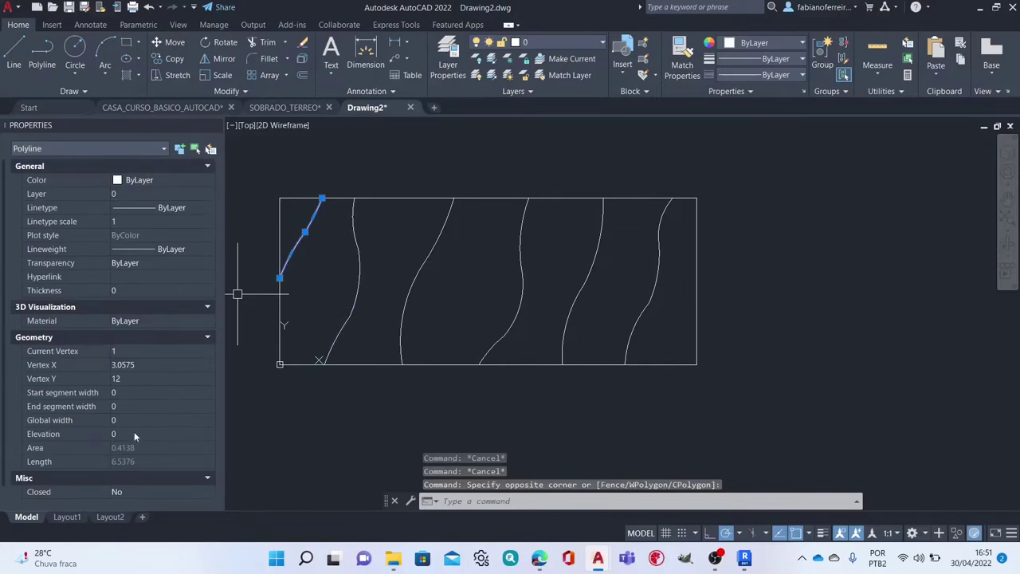
{"action": "key", "text": "BackSpace"}
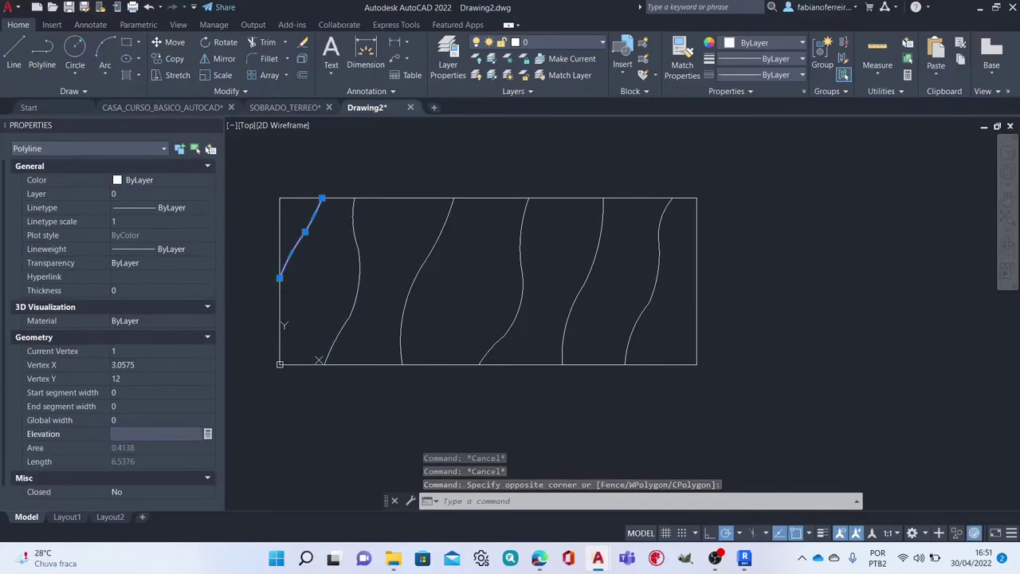
{"action": "type", "text": "3"}
{"action": "key", "text": "Return"}
{"action": "key", "text": "Escape"}
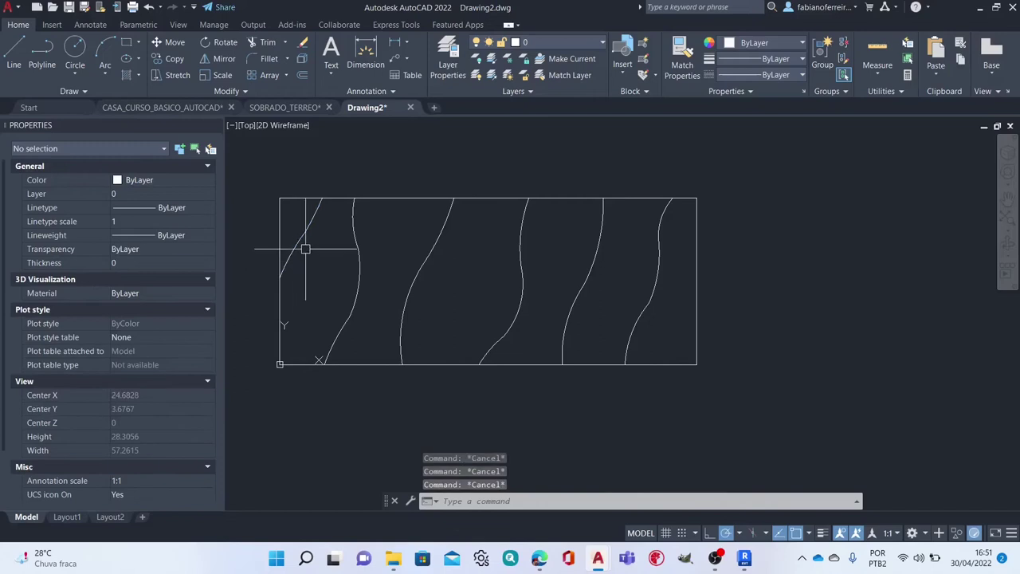
{"action": "scroll", "coordinate": [283, 261], "scroll_direction": "up", "scroll_amount": 4}
{"action": "left_click", "coordinate": [290, 275]}
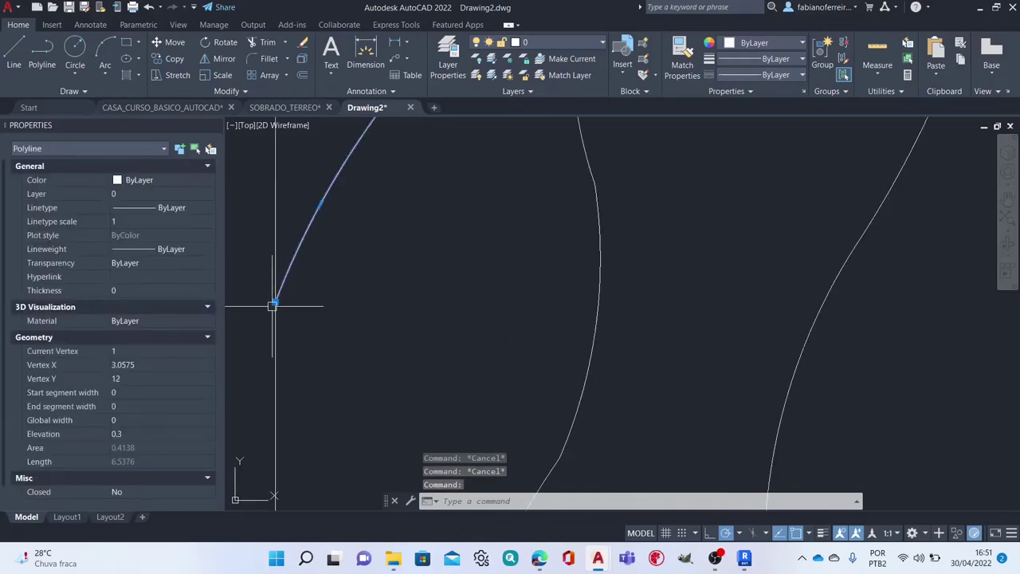
{"action": "left_click", "coordinate": [273, 304]}
{"action": "scroll", "coordinate": [273, 304], "scroll_direction": "down", "scroll_amount": 3}
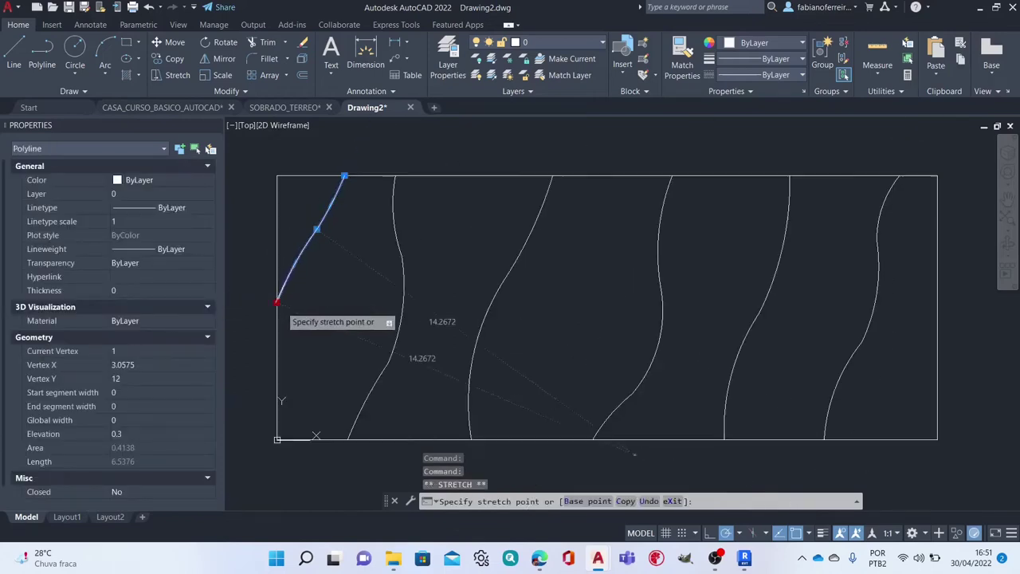
{"action": "left_click", "coordinate": [305, 446]}
{"action": "left_click", "coordinate": [282, 334]}
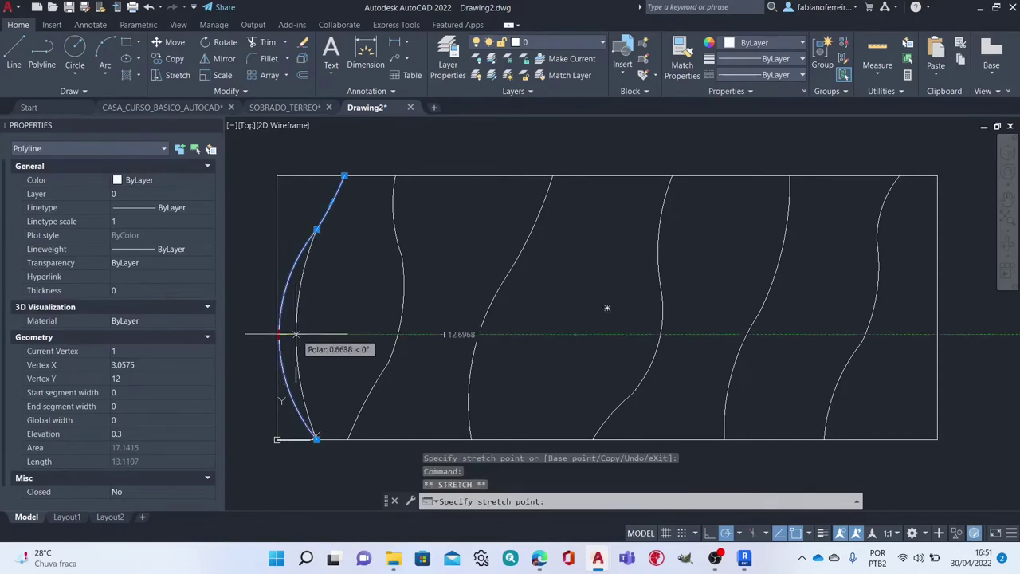
{"action": "scroll", "coordinate": [317, 421], "scroll_direction": "up", "scroll_amount": 2}
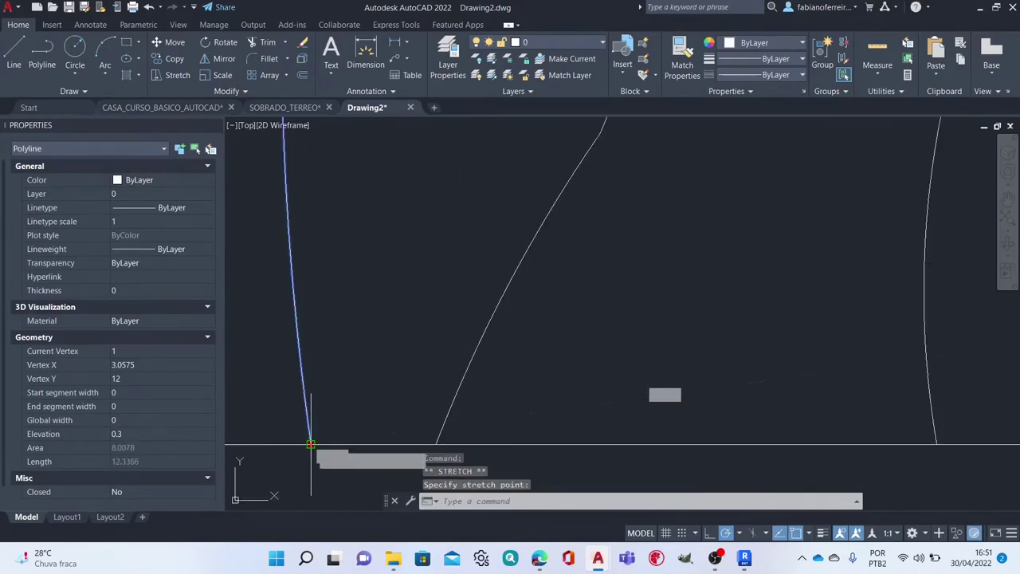
{"action": "left_click", "coordinate": [308, 443]}
{"action": "key", "text": "Escape"}
{"action": "scroll", "coordinate": [319, 415], "scroll_direction": "down", "scroll_amount": 3}
{"action": "key", "text": "Escape"}
{"action": "key", "text": "Escape"}
{"action": "scroll", "coordinate": [381, 344], "scroll_direction": "up", "scroll_amount": 3}
{"action": "left_click", "coordinate": [270, 289]}
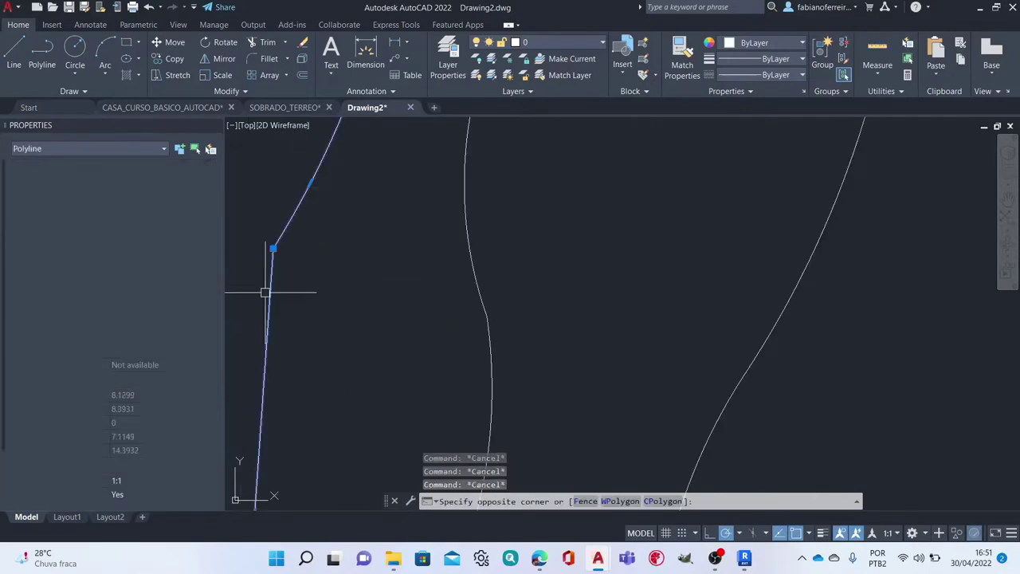
{"action": "left_click", "coordinate": [274, 245]}
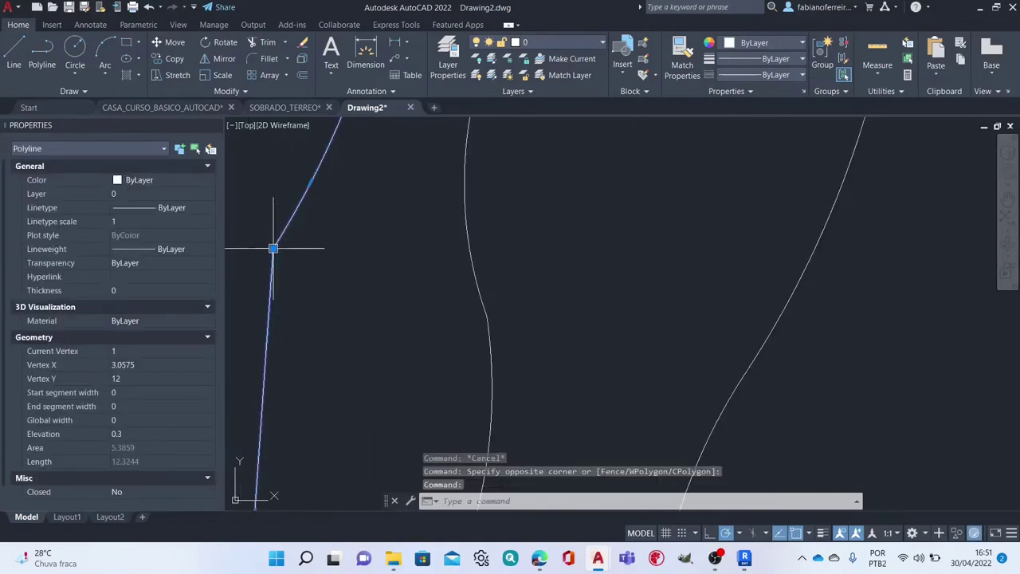
{"action": "left_click", "coordinate": [274, 249]}
{"action": "key", "text": "Escape"}
{"action": "scroll", "coordinate": [279, 255], "scroll_direction": "down", "scroll_amount": 3}
{"action": "key", "text": "Escape"}
{"action": "left_click", "coordinate": [397, 261]}
{"action": "key", "text": "Escape"}
{"action": "scroll", "coordinate": [449, 269], "scroll_direction": "down", "scroll_amount": 3}
{"action": "scroll", "coordinate": [391, 281], "scroll_direction": "up", "scroll_amount": 3}
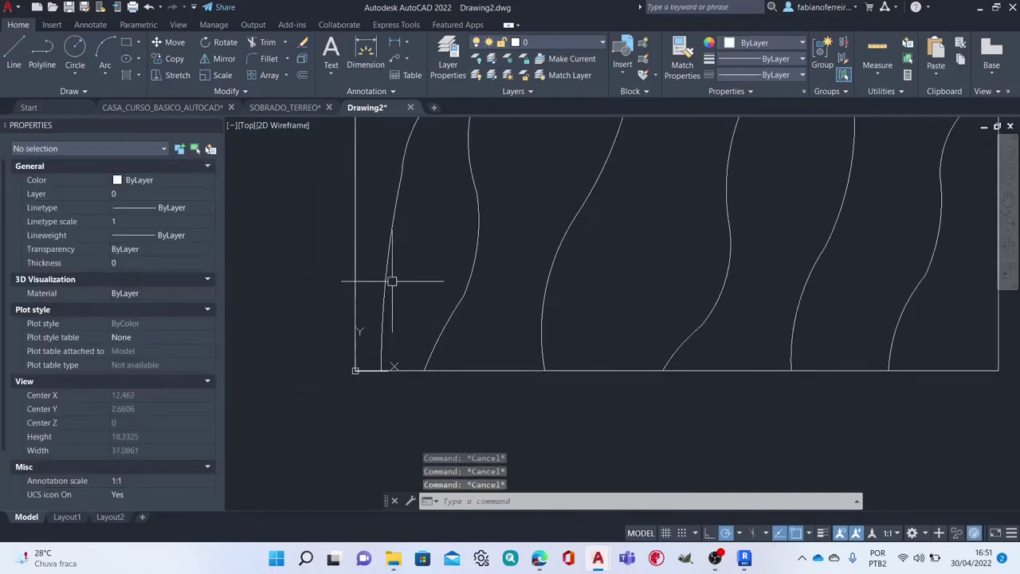
{"action": "left_click", "coordinate": [392, 281]}
{"action": "scroll", "coordinate": [392, 279], "scroll_direction": "down", "scroll_amount": 3}
{"action": "key", "text": "Escape"}
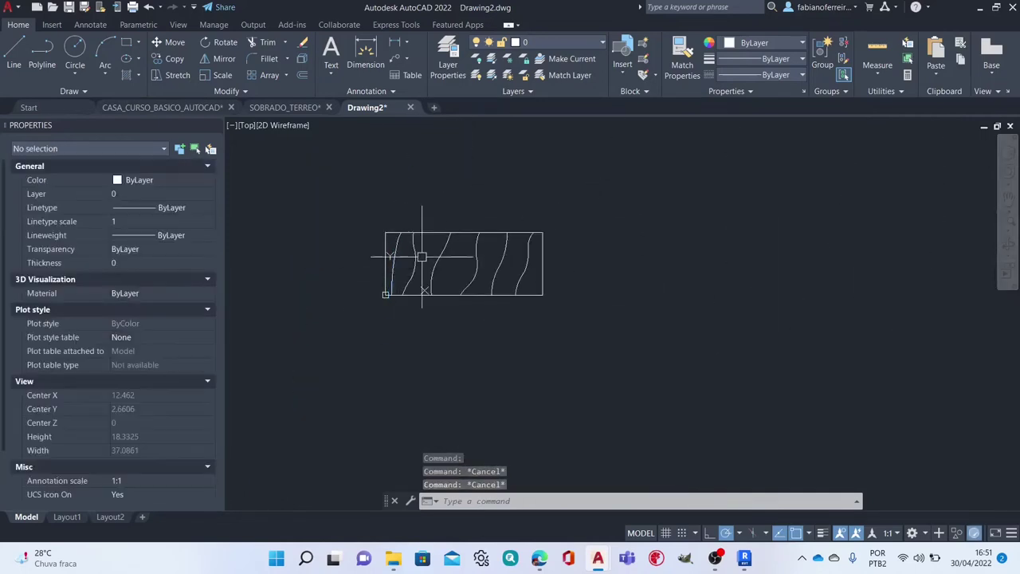
{"action": "left_click", "coordinate": [413, 257]}
{"action": "scroll", "coordinate": [417, 262], "scroll_direction": "up", "scroll_amount": 4}
{"action": "key", "text": "Escape"}
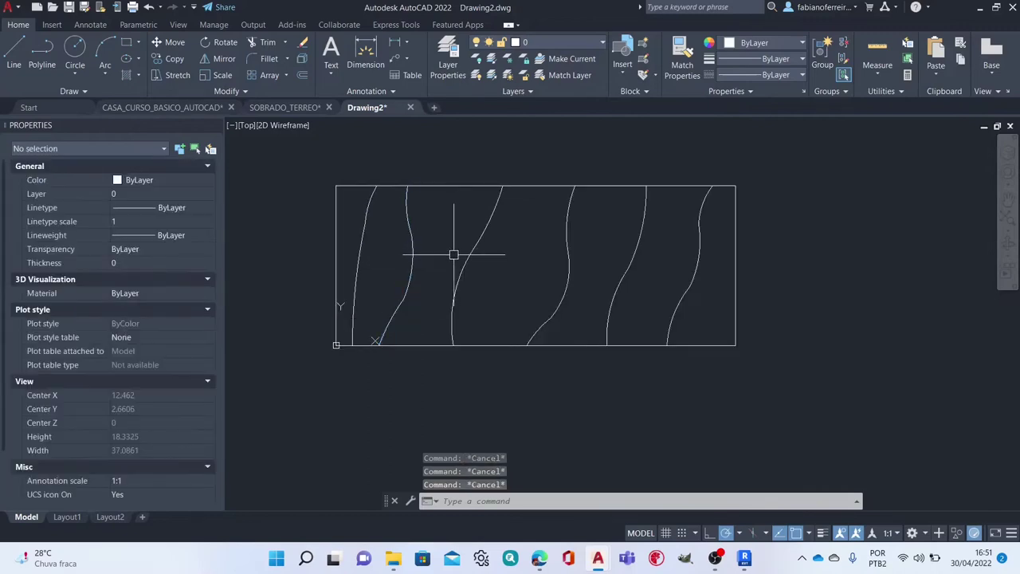
{"action": "scroll", "coordinate": [453, 254], "scroll_direction": "down", "scroll_amount": 2}
Step: Zoom to extents and save the contour drawing over the existing SOBRADO_TERRENO file
{"action": "middle_click", "coordinate": [560, 154]}
{"action": "middle_click", "coordinate": [560, 155]}
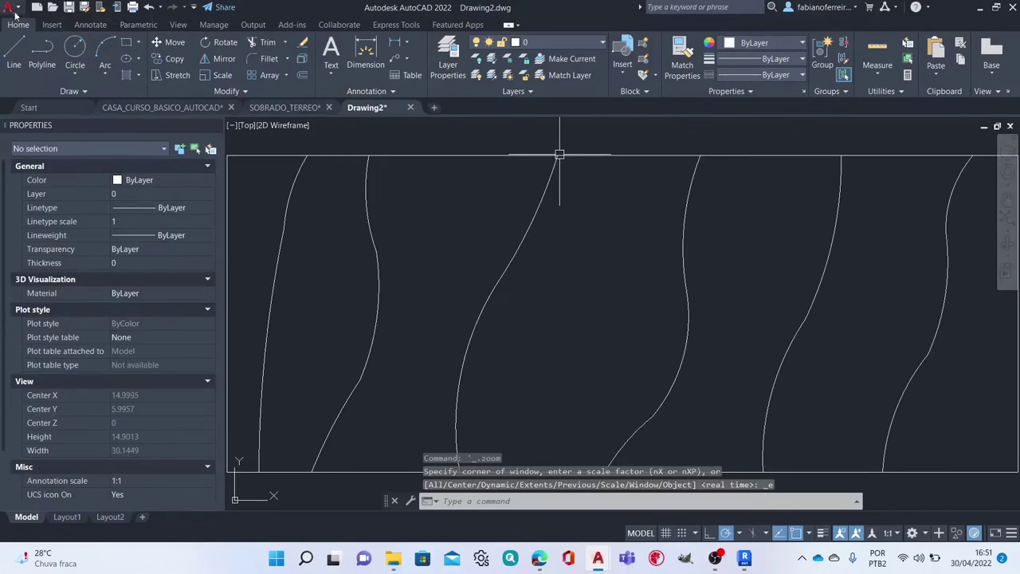
{"action": "left_click", "coordinate": [10, 8]}
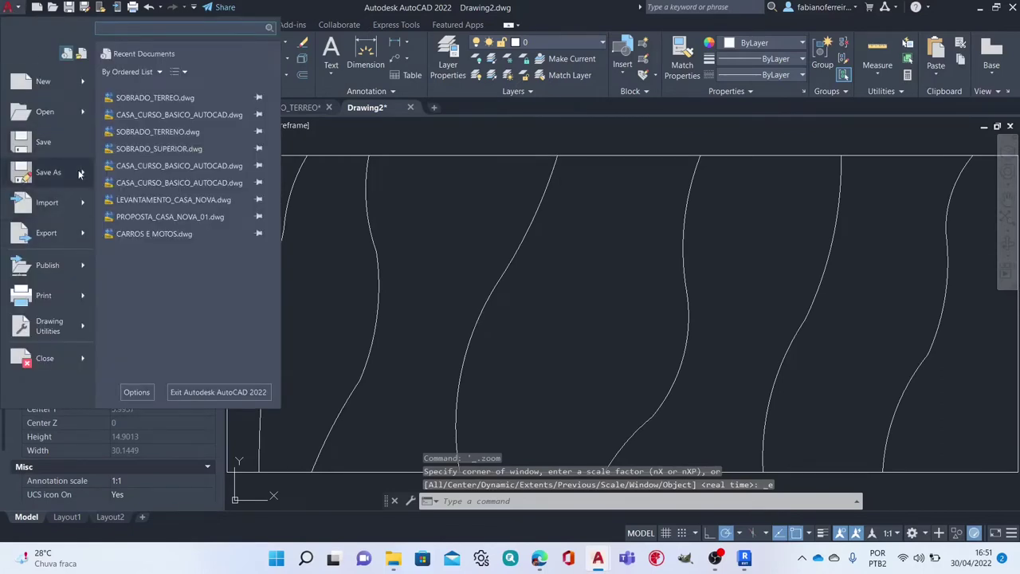
{"action": "mouse_move", "coordinate": [48, 172]}
{"action": "left_click", "coordinate": [116, 89]}
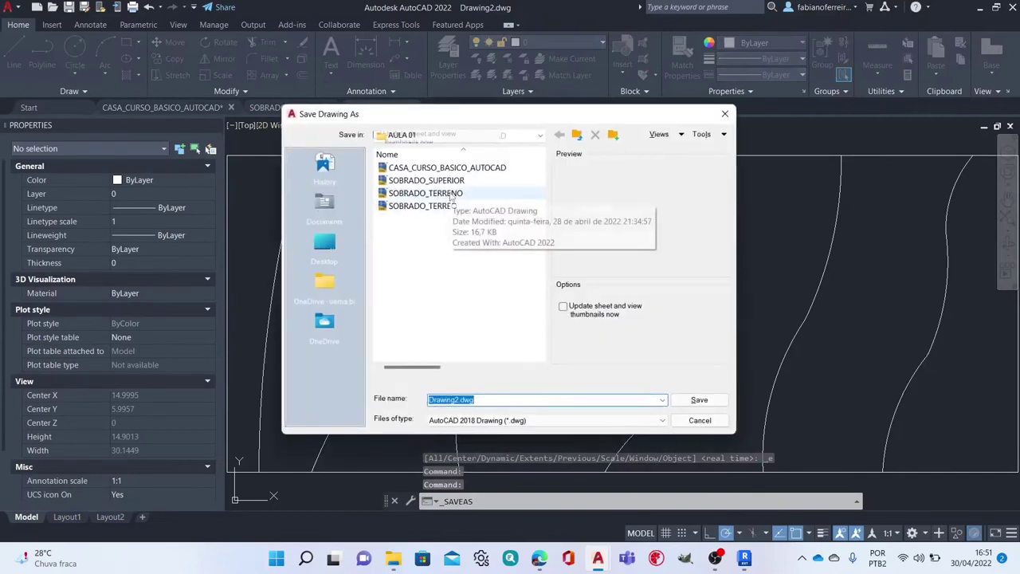
{"action": "left_click", "coordinate": [452, 197]}
{"action": "left_click", "coordinate": [700, 401]}
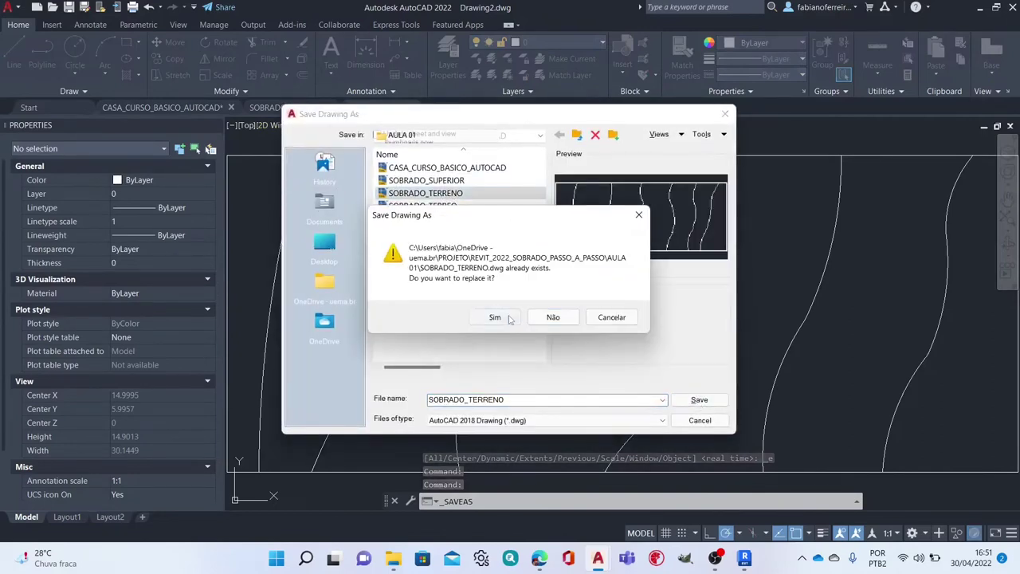
{"action": "left_click", "coordinate": [497, 323]}
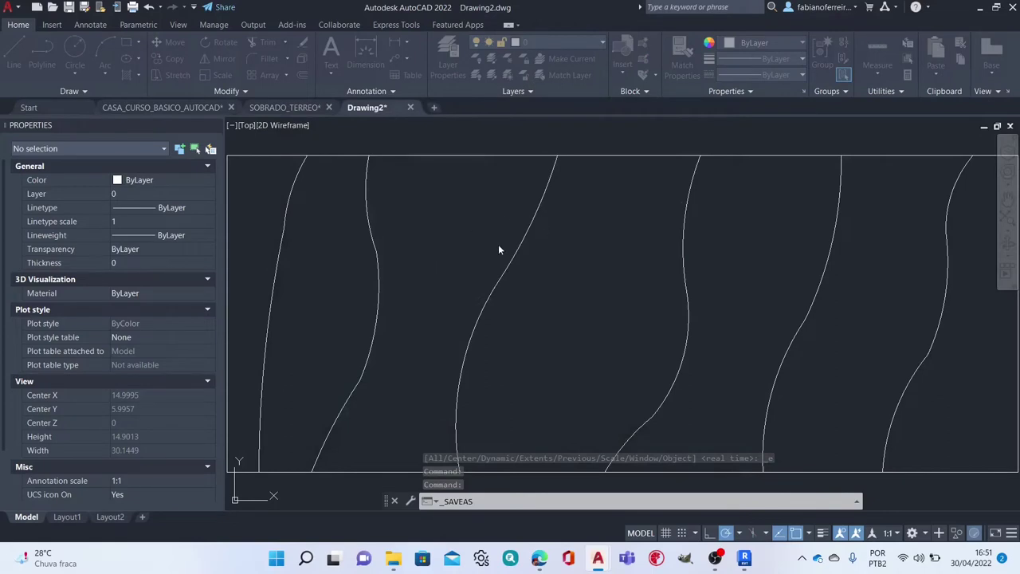
Step: In CASA_CURSO_BASICO_AUTOCAD, window-select the lower floor plan and copy it to the clipboard
{"action": "left_click", "coordinate": [147, 107]}
{"action": "middle_click_drag", "start_coordinate": [663, 242], "coordinate": [660, 212]}
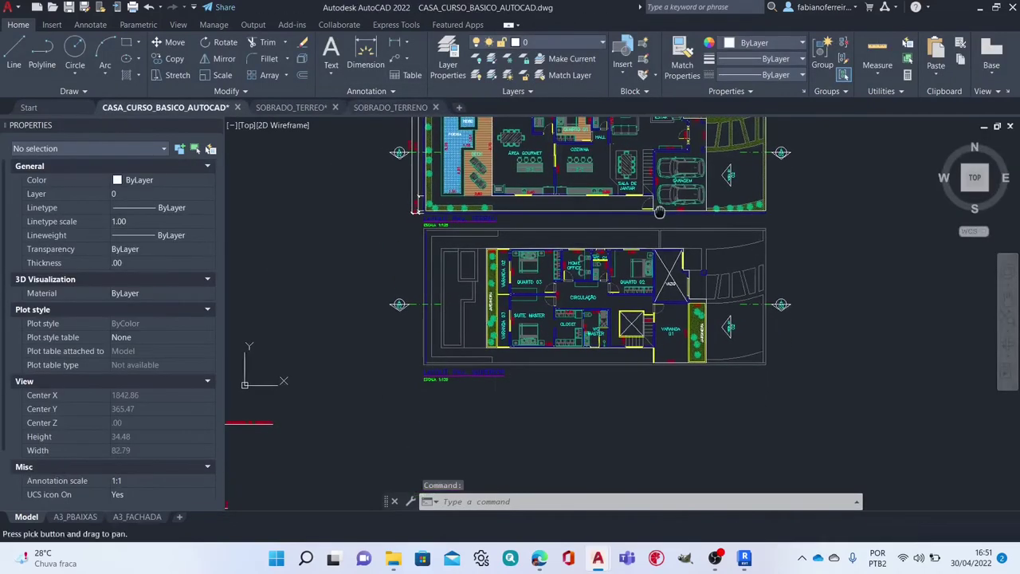
{"action": "left_click", "coordinate": [835, 459]}
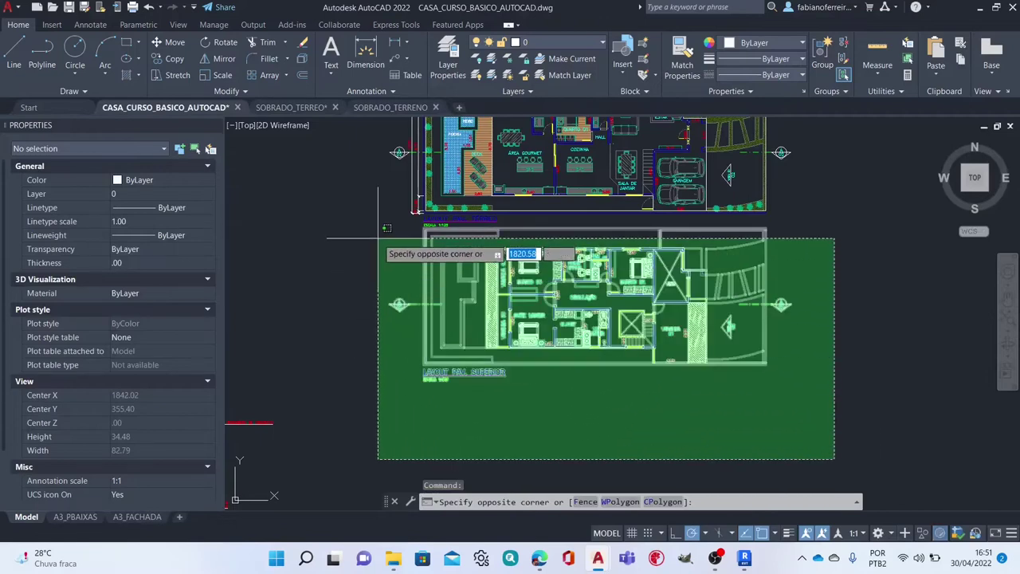
{"action": "left_click", "coordinate": [379, 238]}
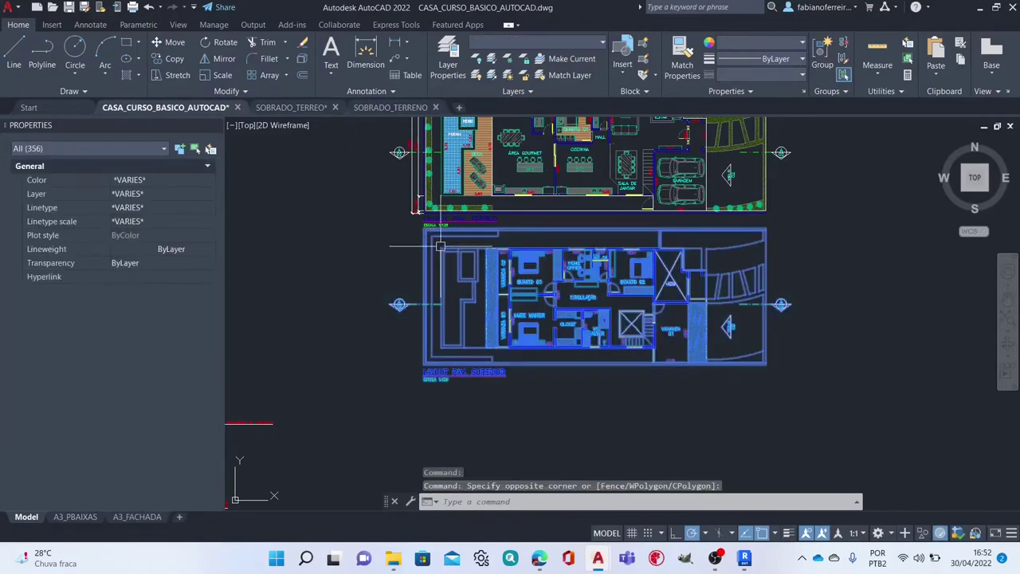
{"action": "key", "text": "ctrl+c"}
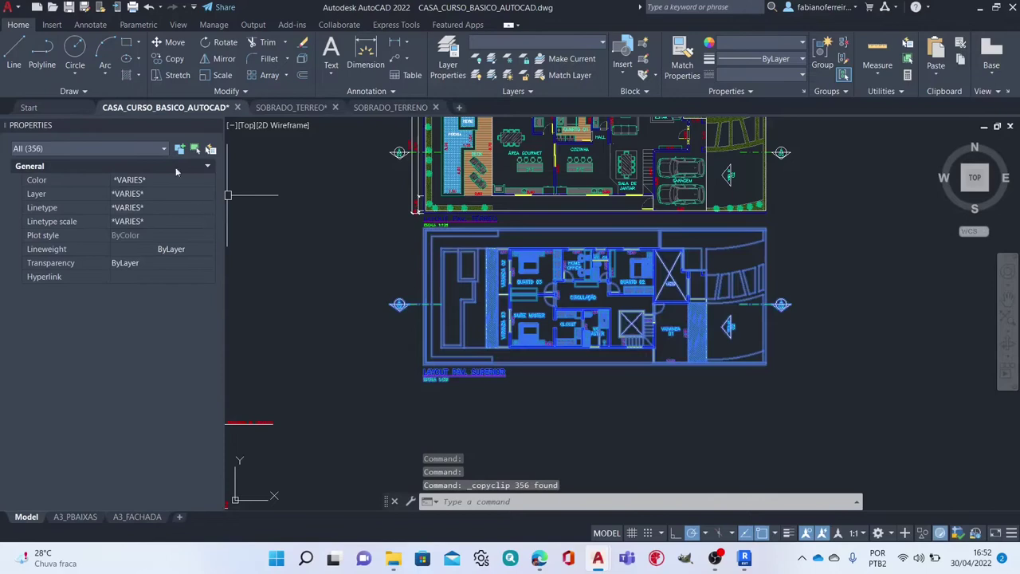
{"action": "key", "text": "Escape"}
{"action": "key", "text": "Escape"}
Step: Start a new drawing with no template, using metric units
{"action": "left_click", "coordinate": [37, 7]}
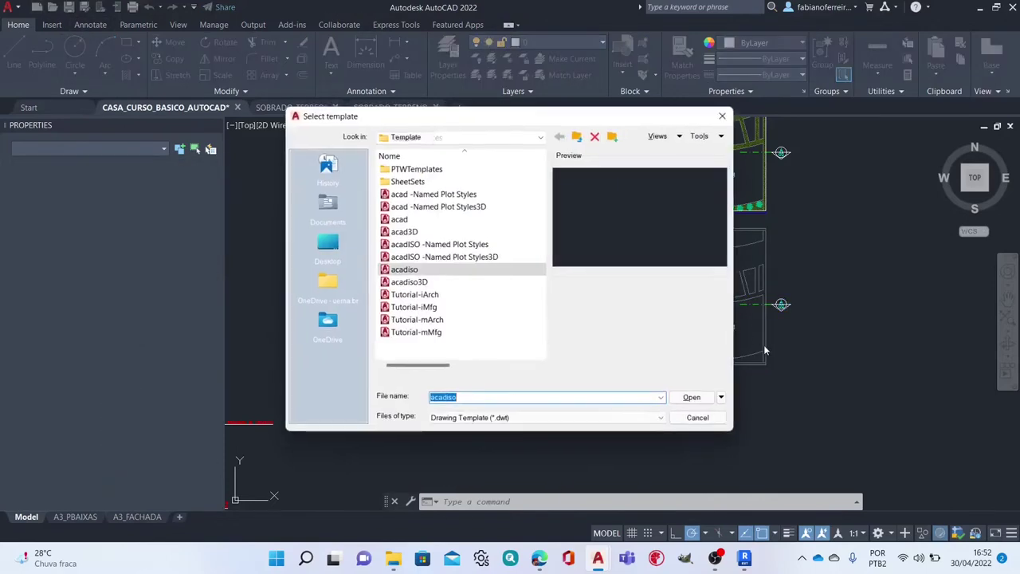
{"action": "left_click", "coordinate": [726, 399]}
{"action": "left_click", "coordinate": [751, 444]}
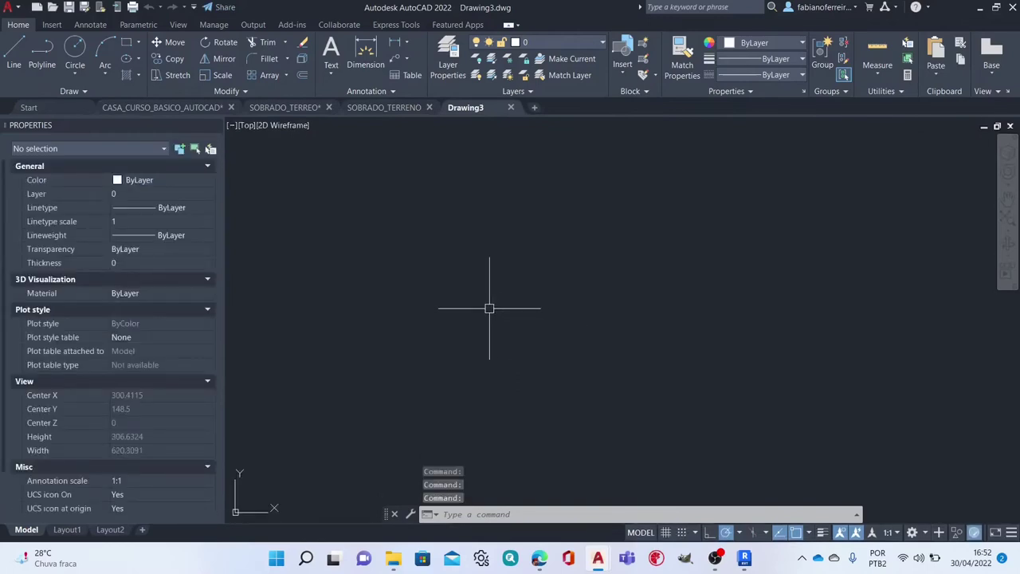
Step: Paste the copied plan at 0,0,0 and zoom to extents
{"action": "key", "text": "ctrl+v"}
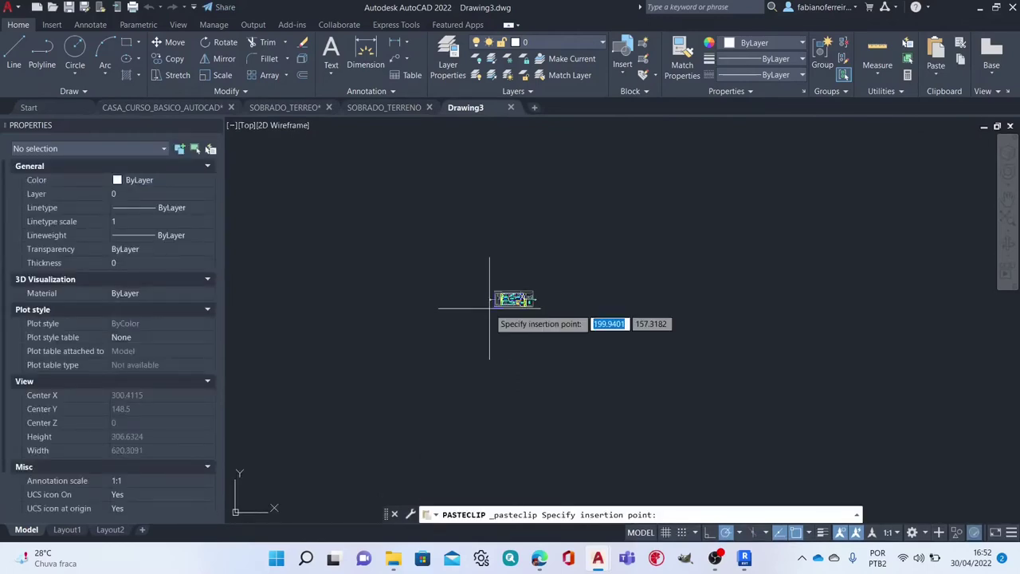
{"action": "type", "text": "#0,0,"}
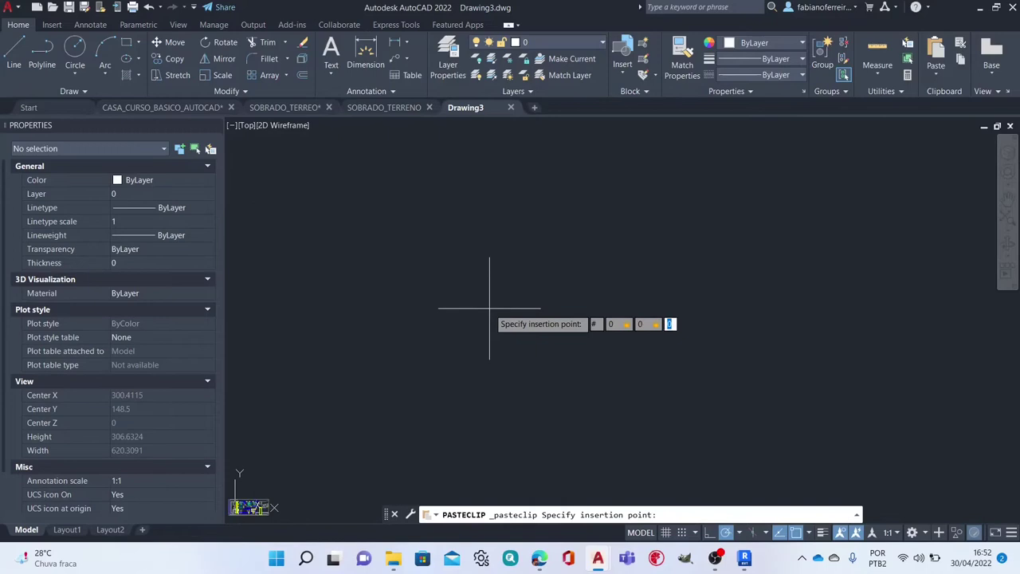
{"action": "key", "text": "Return"}
{"action": "type", "text": "z"}
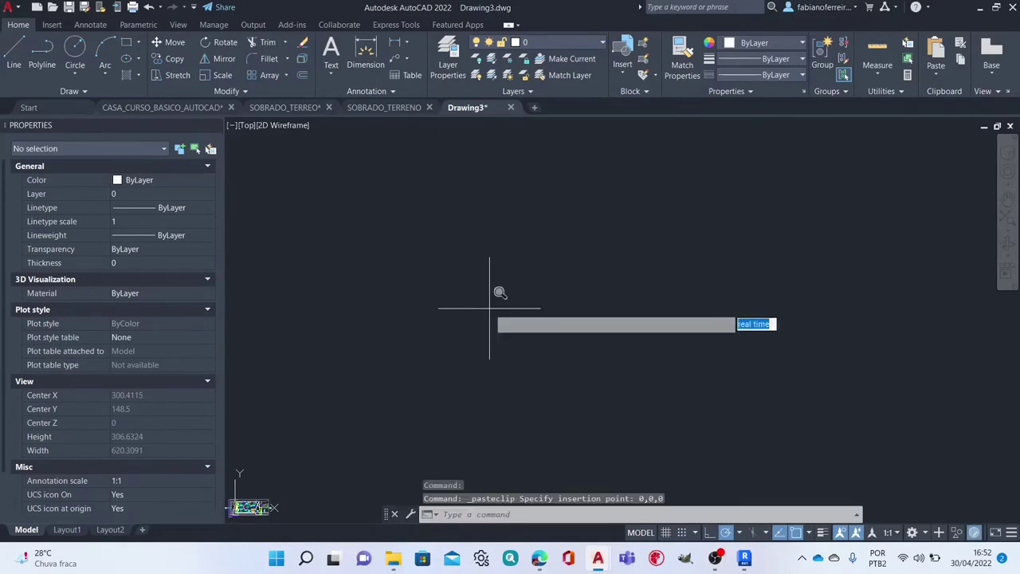
{"action": "key", "text": "Return"}
{"action": "type", "text": "e"}
{"action": "key", "text": "Return"}
{"action": "key", "text": "Escape"}
{"action": "key", "text": "Escape"}
{"action": "scroll", "coordinate": [542, 292], "scroll_direction": "down", "scroll_amount": 2}
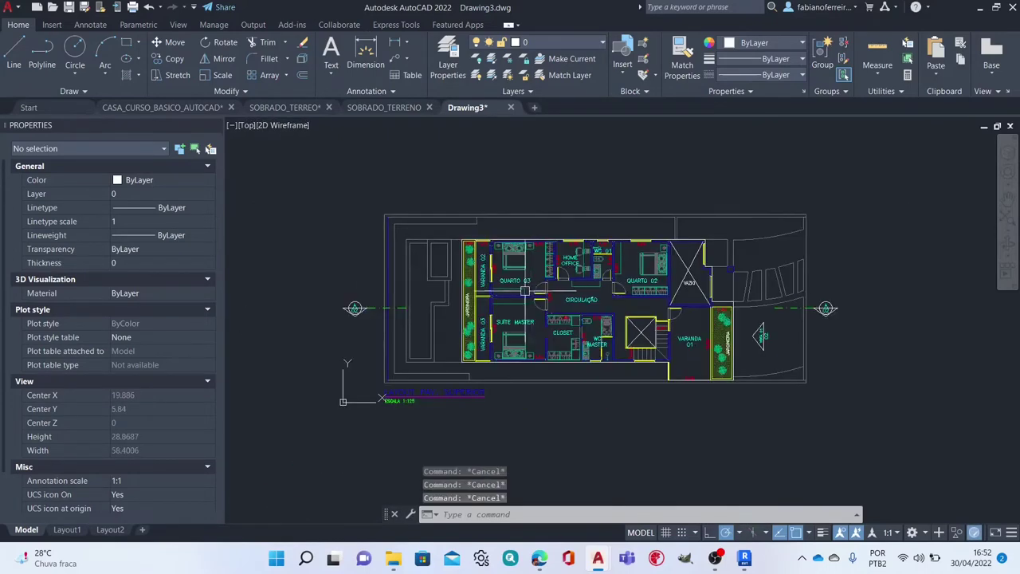
{"action": "scroll", "coordinate": [453, 337], "scroll_direction": "up", "scroll_amount": 4}
{"action": "scroll", "coordinate": [463, 315], "scroll_direction": "down", "scroll_amount": 2}
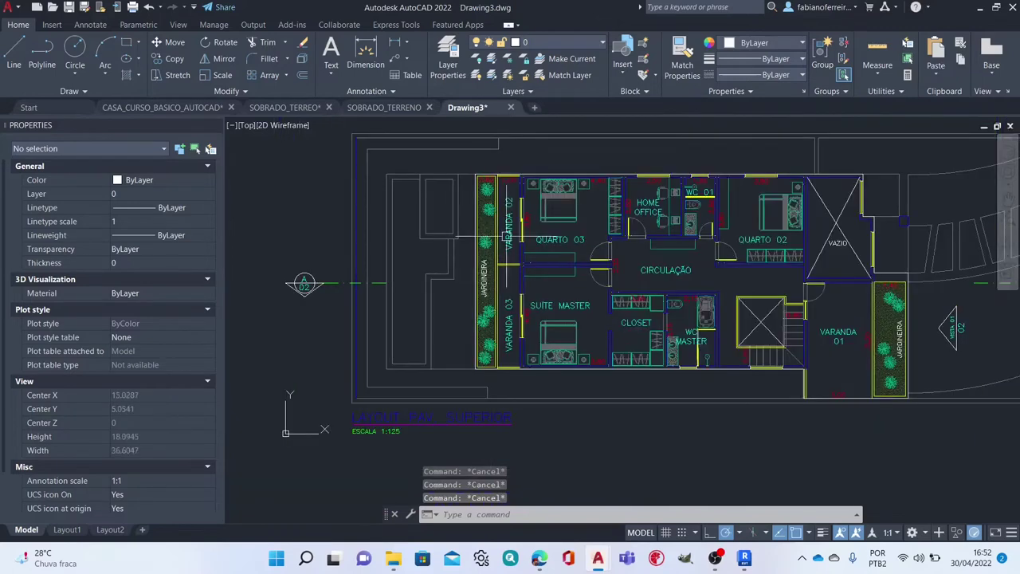
{"action": "scroll", "coordinate": [512, 157], "scroll_direction": "up", "scroll_amount": 3}
Step: Erase all dimensions and all planter hatches using Select Similar
{"action": "left_click", "coordinate": [497, 169]}
{"action": "right_click", "coordinate": [506, 140]}
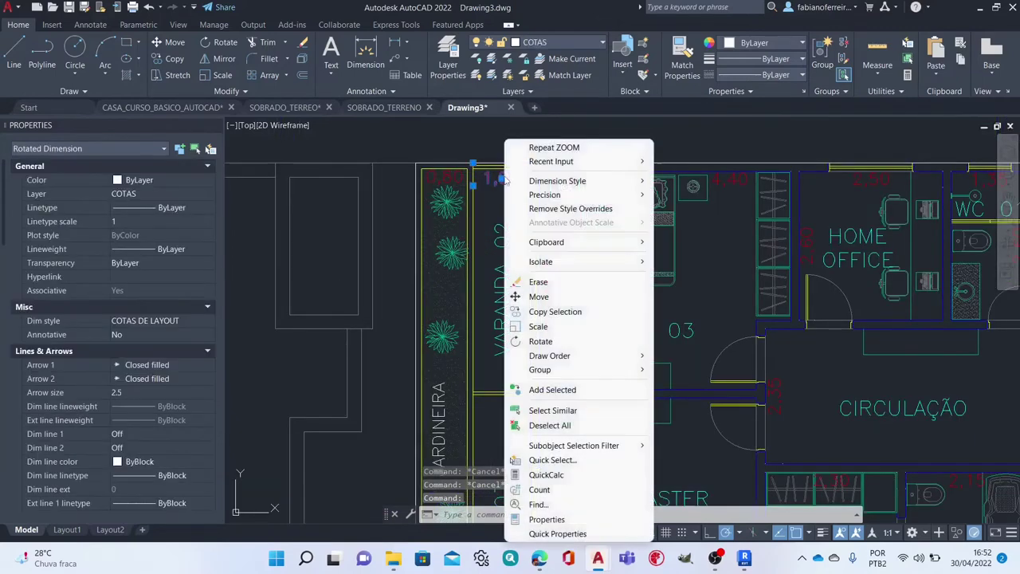
{"action": "left_click", "coordinate": [571, 415]}
{"action": "type", "text": "e"}
{"action": "key", "text": "Return"}
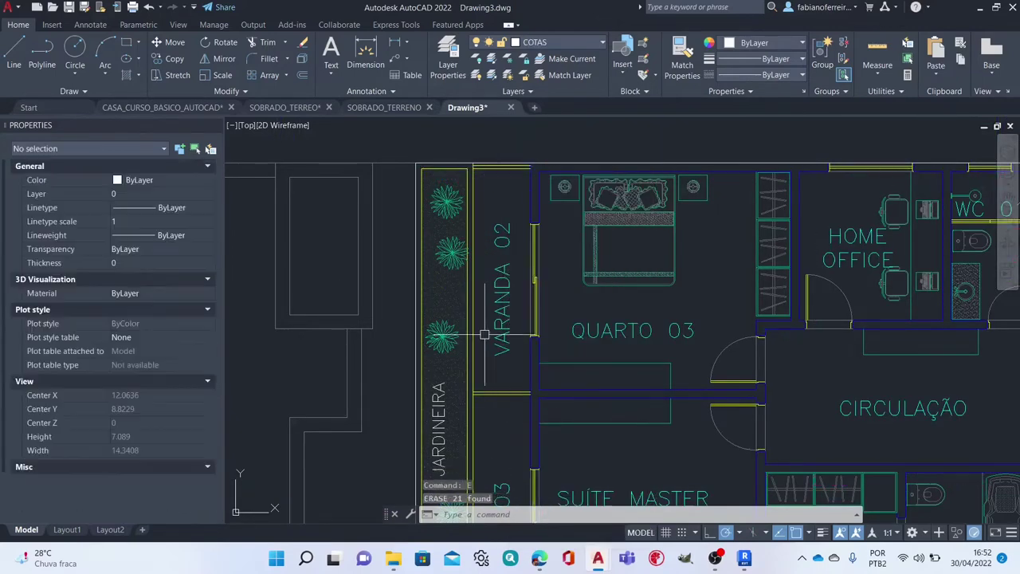
{"action": "left_click", "coordinate": [460, 320]}
{"action": "right_click", "coordinate": [449, 319]}
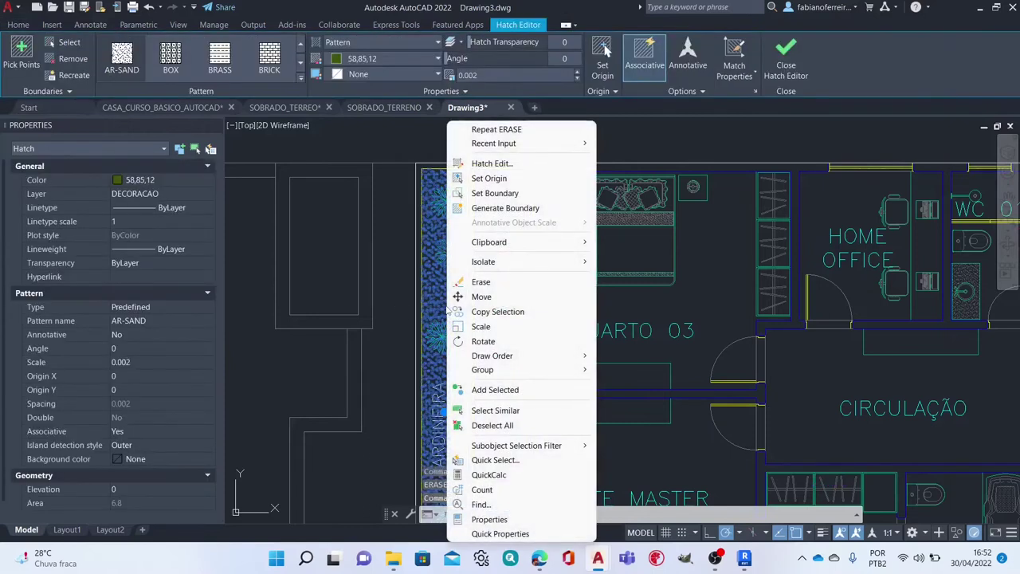
{"action": "left_click", "coordinate": [500, 415]}
{"action": "type", "text": "e"}
{"action": "key", "text": "Return"}
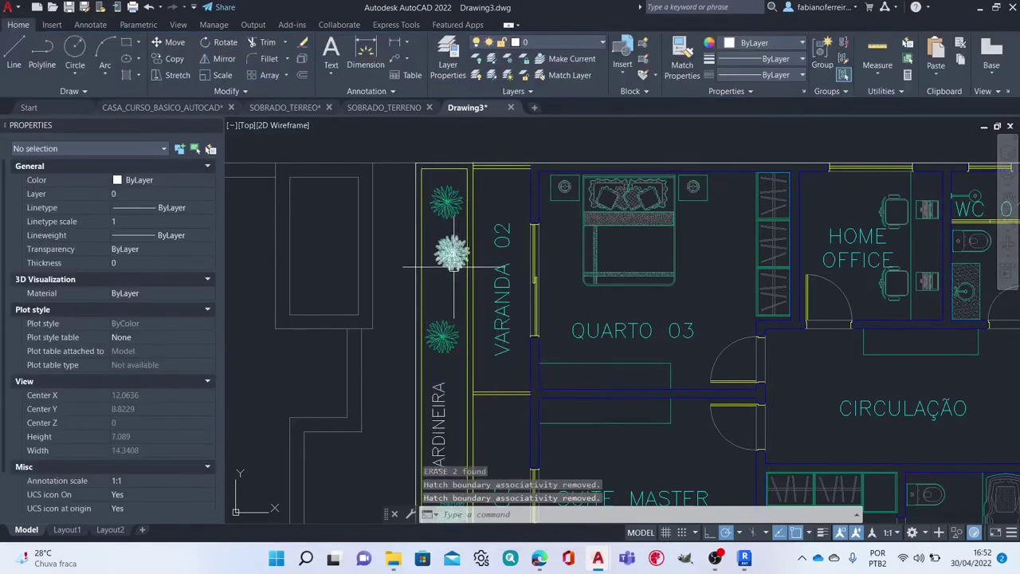
Step: Erase the outer building boundary polyline
{"action": "scroll", "coordinate": [437, 265], "scroll_direction": "down", "scroll_amount": 2}
{"action": "left_click", "coordinate": [434, 265]}
{"action": "scroll", "coordinate": [430, 235], "scroll_direction": "down", "scroll_amount": 3}
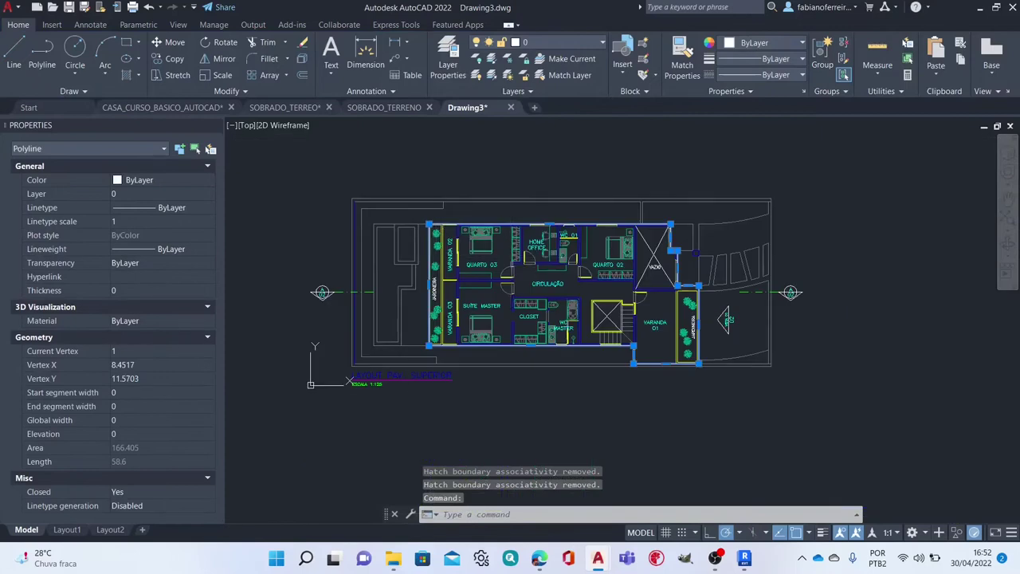
{"action": "type", "text": "e"}
{"action": "key", "text": "Return"}
Step: Erase all sand hatches, such as the one in WC 01, and fit the plan in view
{"action": "scroll", "coordinate": [626, 327], "scroll_direction": "up", "scroll_amount": 2}
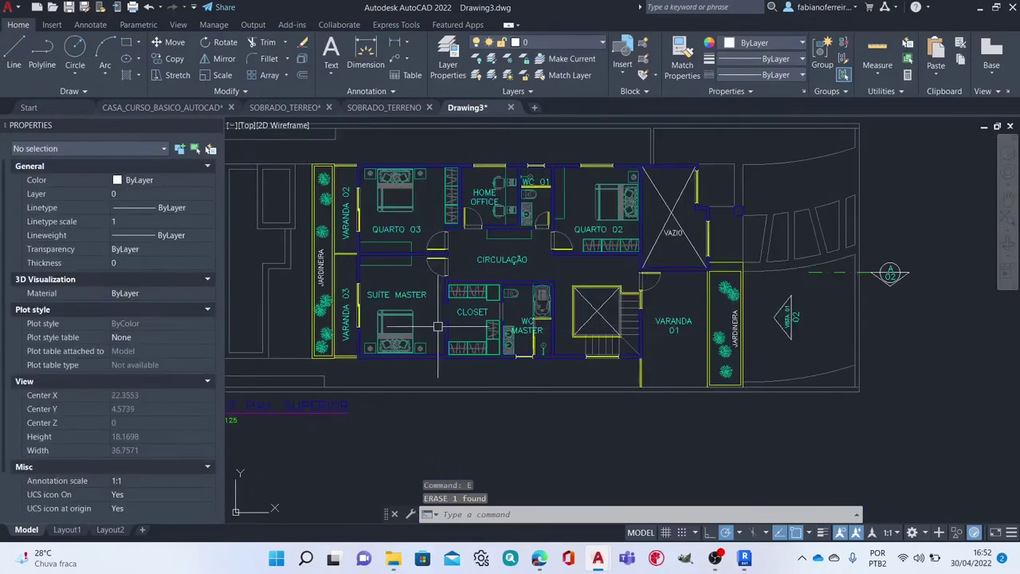
{"action": "scroll", "coordinate": [526, 285], "scroll_direction": "up", "scroll_amount": 5}
{"action": "scroll", "coordinate": [523, 211], "scroll_direction": "down", "scroll_amount": 1}
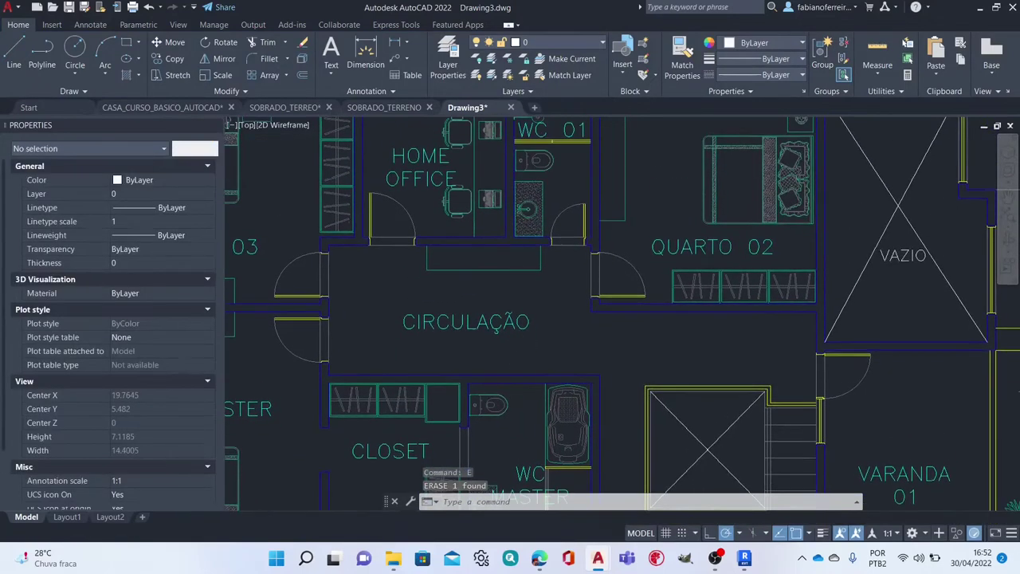
{"action": "left_click", "coordinate": [528, 206]}
{"action": "right_click", "coordinate": [533, 205]}
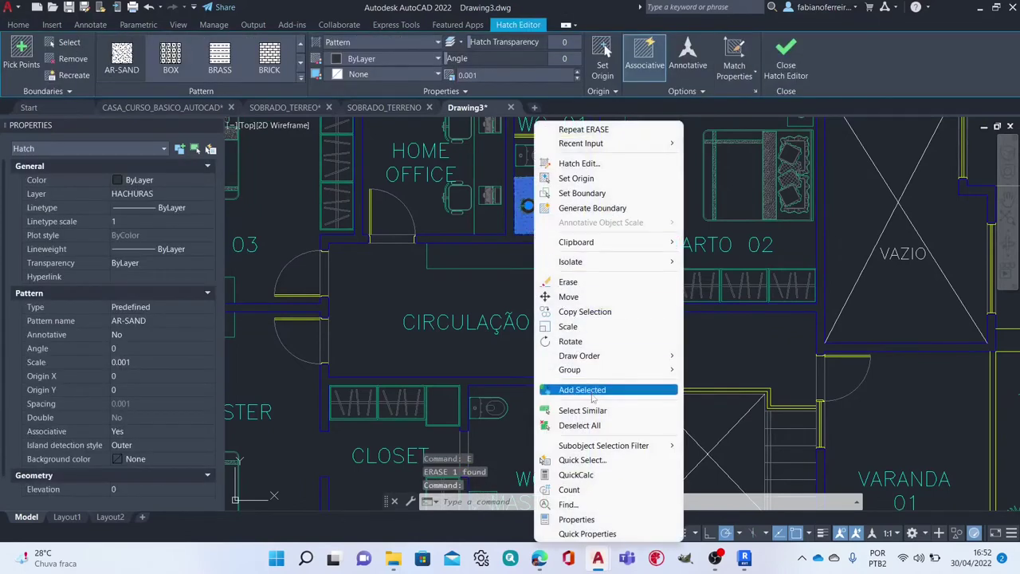
{"action": "left_click", "coordinate": [590, 410]}
{"action": "scroll", "coordinate": [615, 313], "scroll_direction": "down", "scroll_amount": 1}
{"action": "type", "text": "e"}
{"action": "key", "text": "Return"}
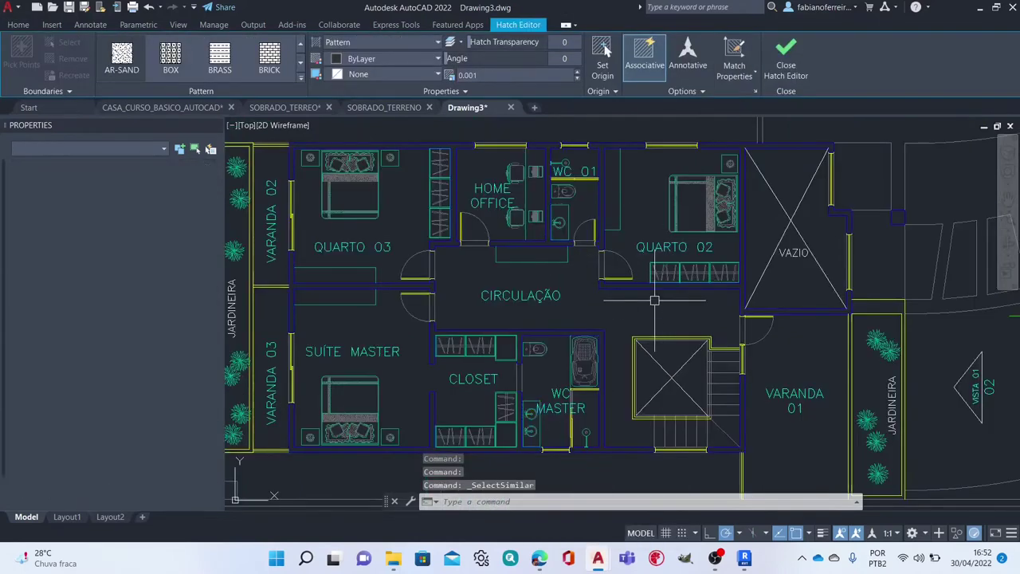
{"action": "scroll", "coordinate": [501, 285], "scroll_direction": "down", "scroll_amount": 1}
{"action": "scroll", "coordinate": [590, 264], "scroll_direction": "down", "scroll_amount": 1}
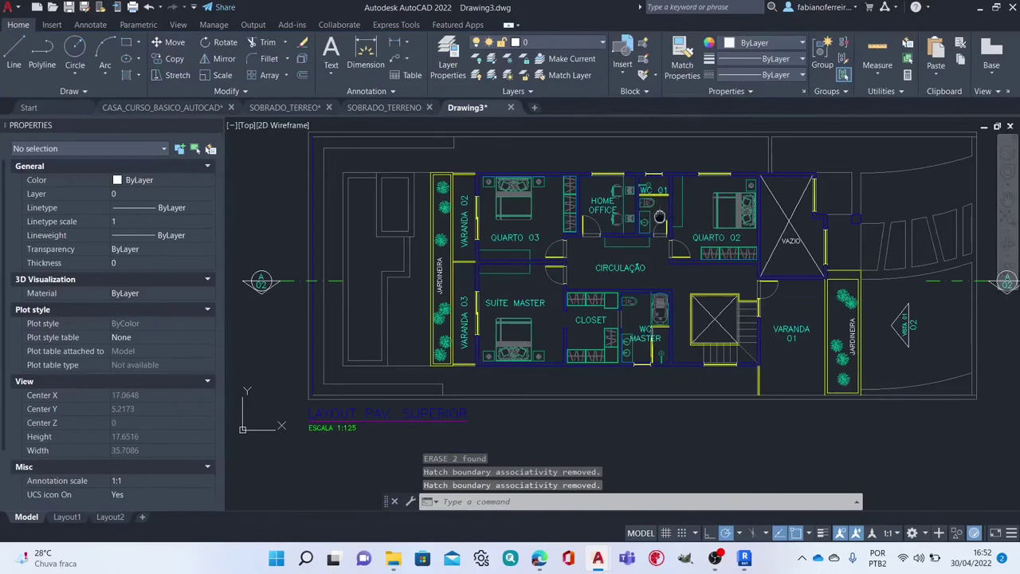
{"action": "middle_click", "coordinate": [660, 217]}
{"action": "middle_click", "coordinate": [660, 217]}
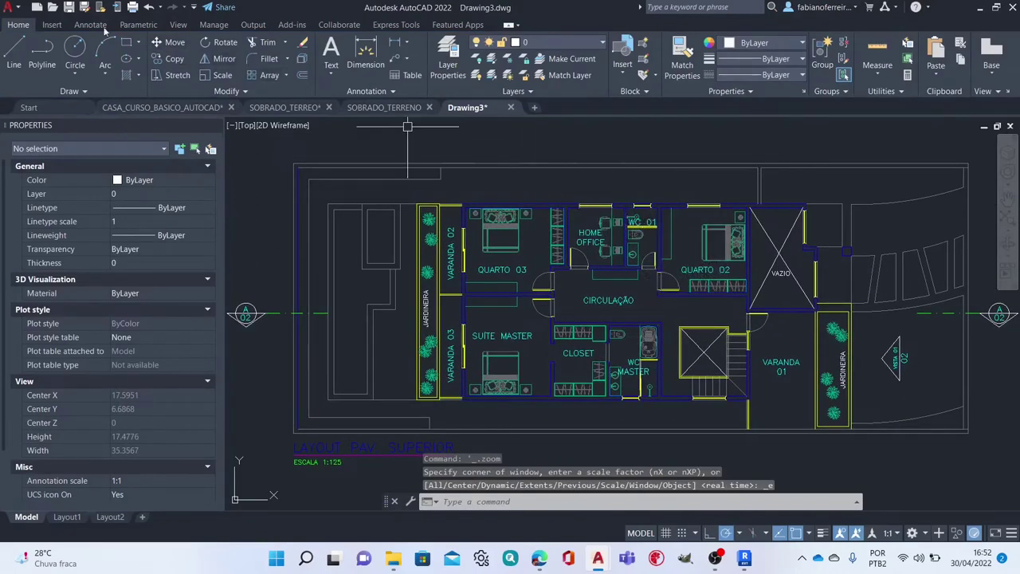
Step: Save the drawing over the existing SOBRADO_SUPERIOR.dwg and close it
{"action": "left_click", "coordinate": [11, 10]}
{"action": "mouse_move", "coordinate": [46, 172]}
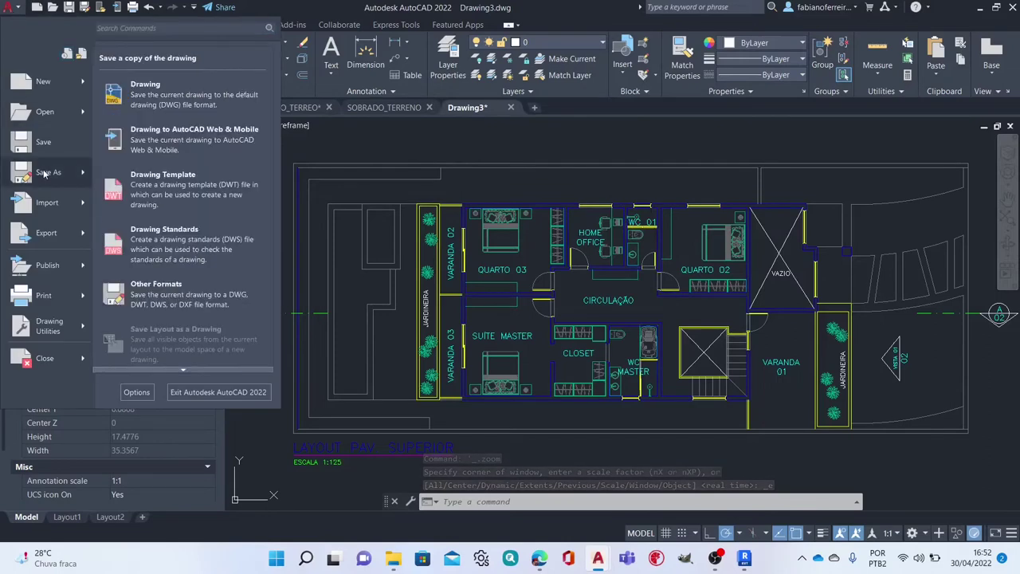
{"action": "left_click", "coordinate": [161, 109]}
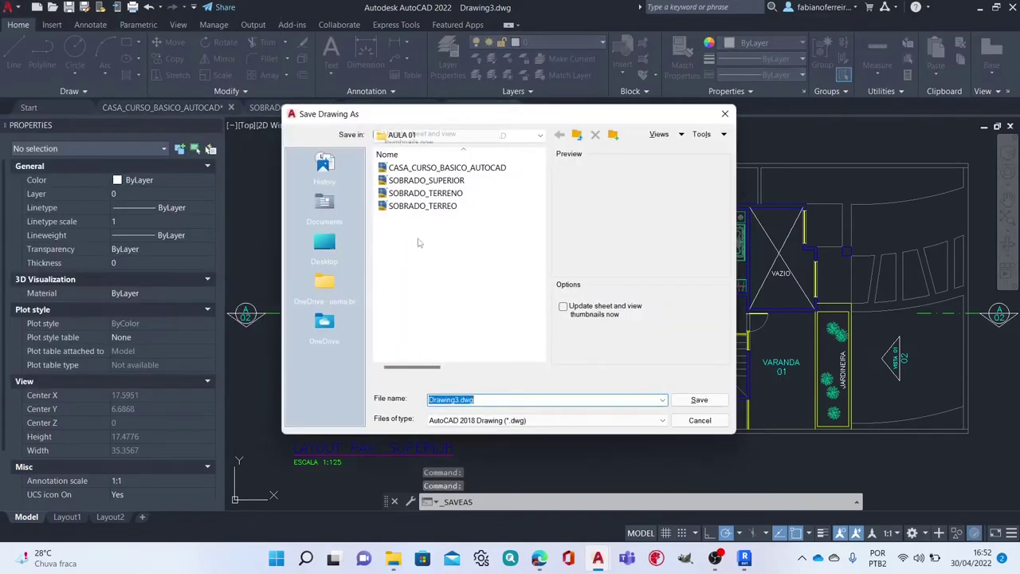
{"action": "left_click", "coordinate": [431, 181]}
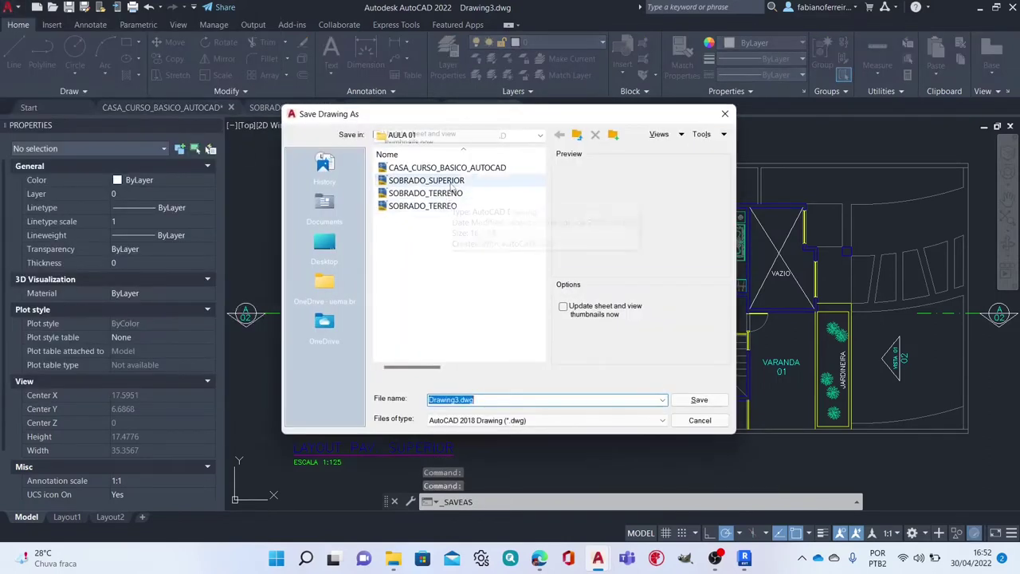
{"action": "left_click", "coordinate": [694, 404]}
{"action": "left_click", "coordinate": [497, 321]}
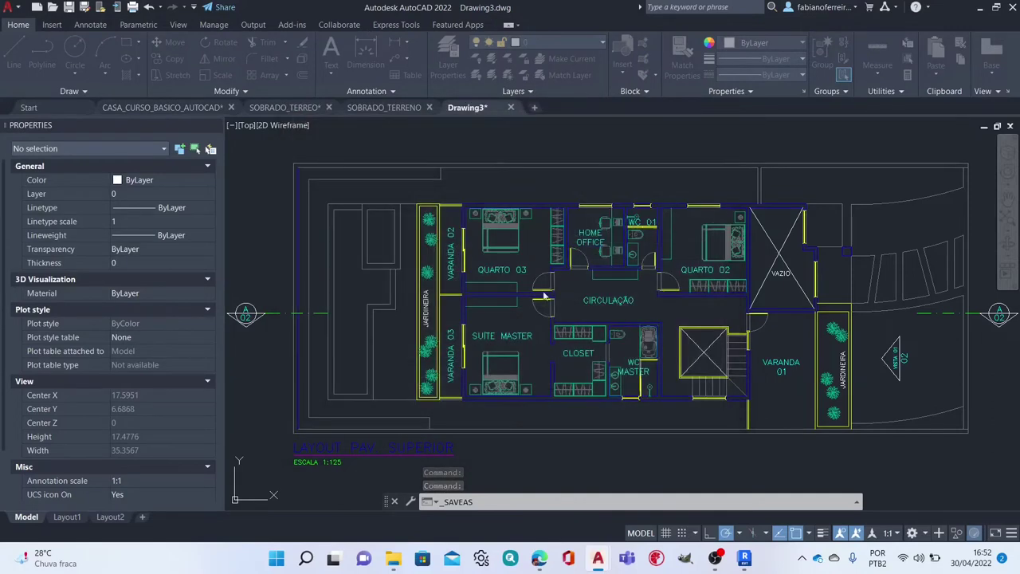
{"action": "left_click", "coordinate": [1014, 8]}
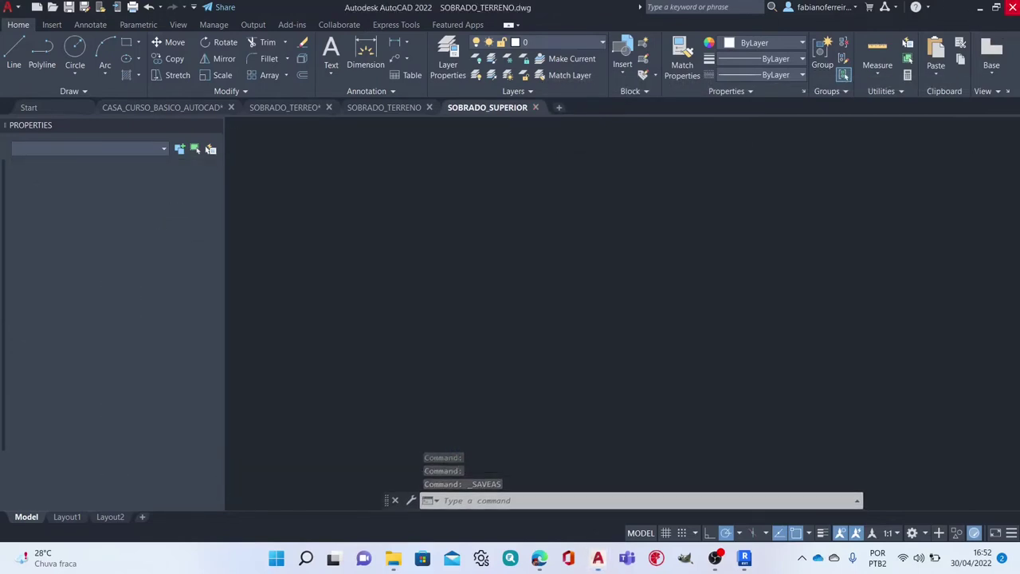
Step: Quit AutoCAD without saving SOBRADO_TERRENO and bring Revit 2023 to the front
{"action": "left_click", "coordinate": [558, 308]}
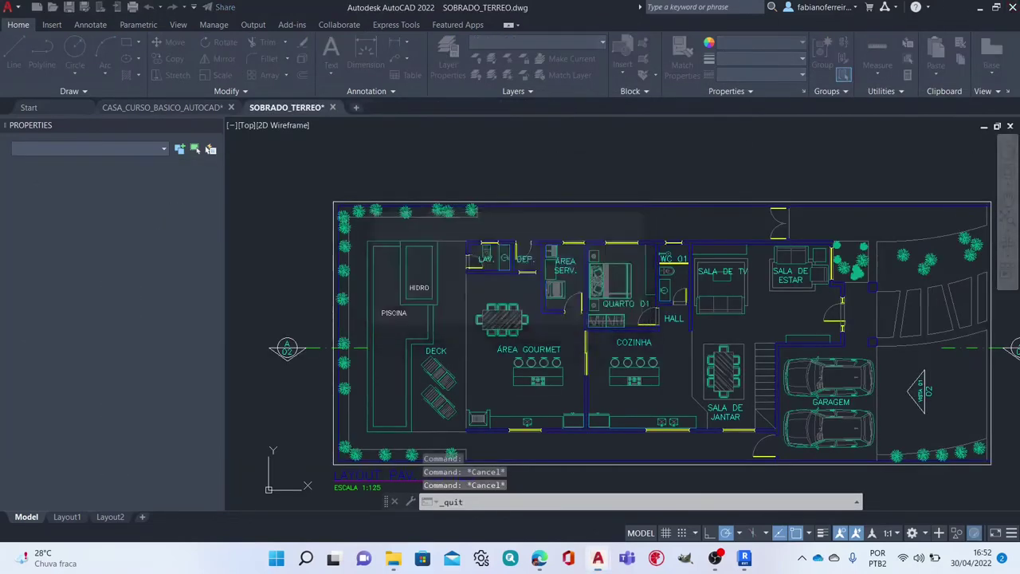
{"action": "left_click", "coordinate": [558, 312]}
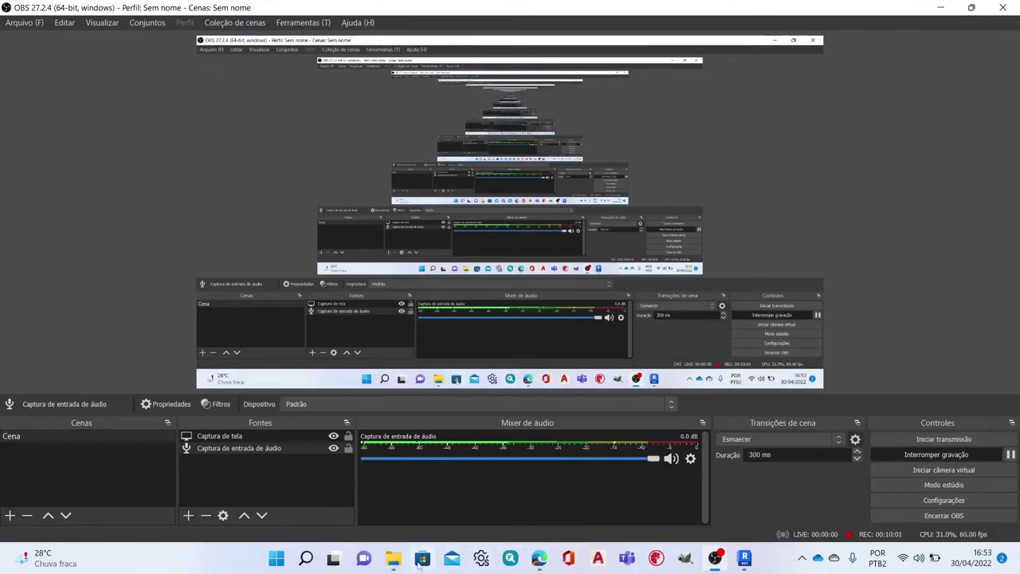
{"action": "left_click", "coordinate": [747, 563]}
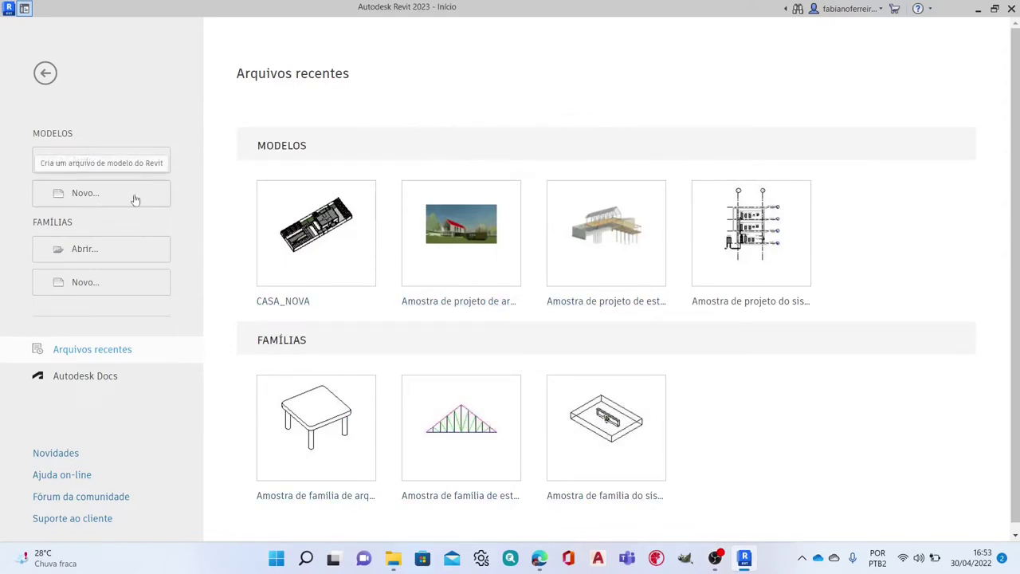
Step: Create a new project from the Modelo de arquitetura template
{"action": "left_click", "coordinate": [83, 201]}
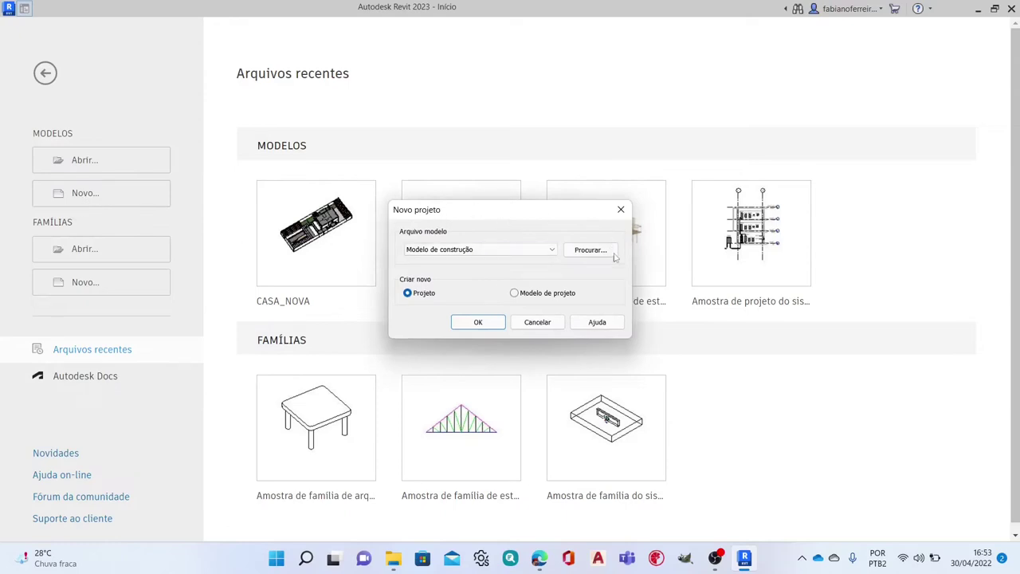
{"action": "left_click", "coordinate": [553, 250]}
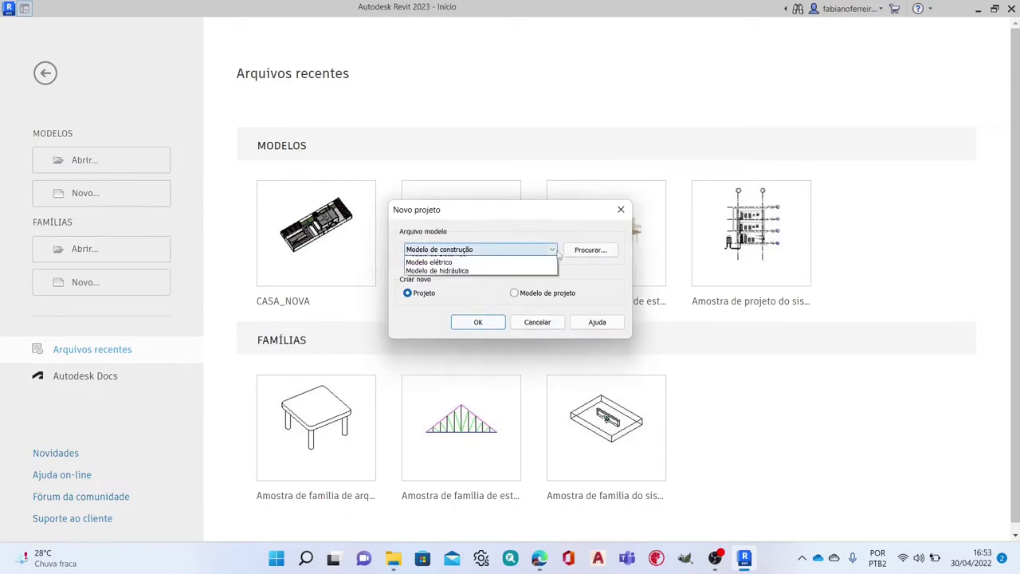
{"action": "left_click", "coordinate": [511, 281]}
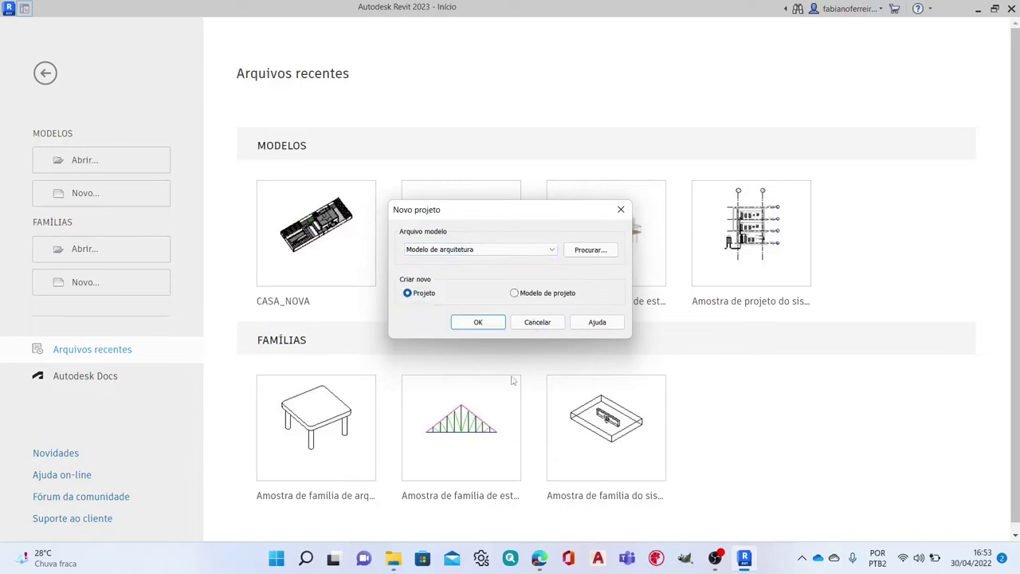
{"action": "left_click", "coordinate": [488, 325]}
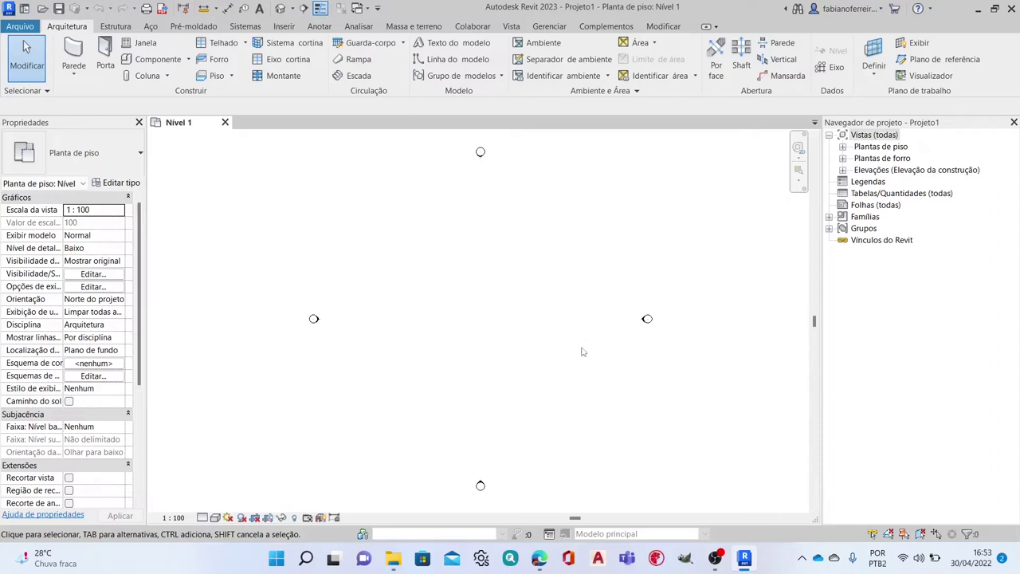
Step: Open Project Units with UN and round area to 2 decimal places
{"action": "key", "text": "u"}
{"action": "key", "text": "n"}
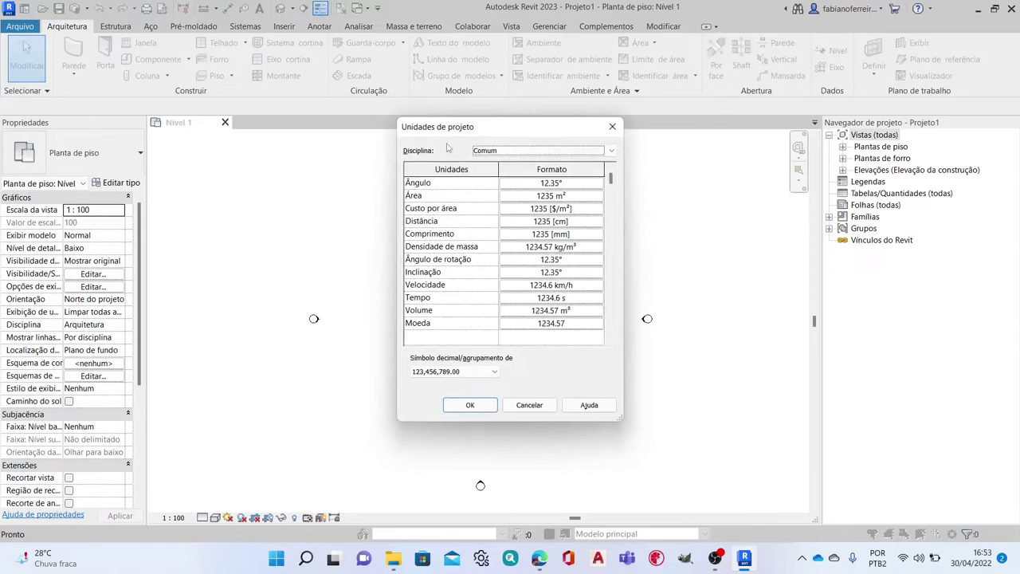
{"action": "left_click", "coordinate": [578, 199]}
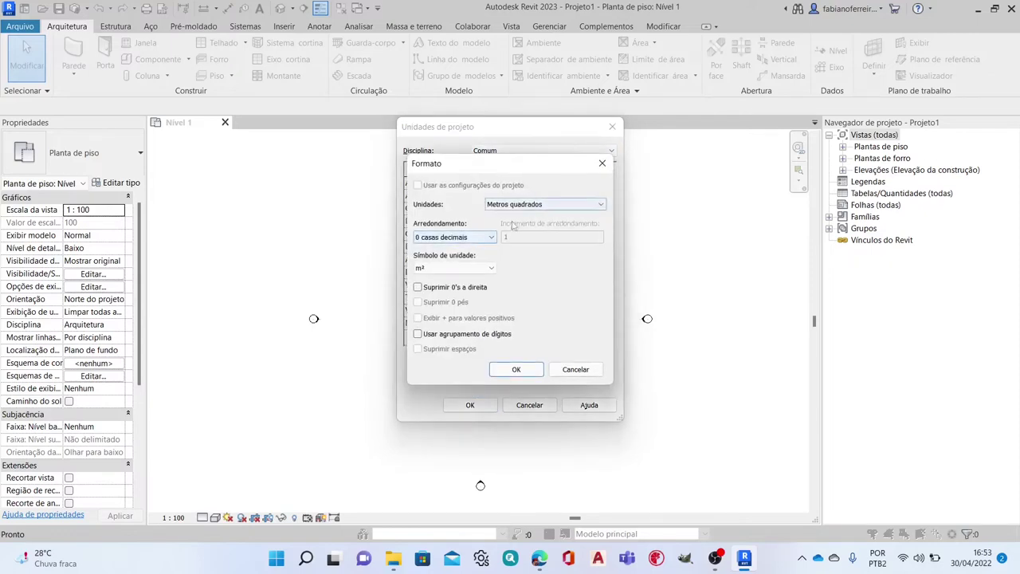
{"action": "left_click", "coordinate": [489, 237]}
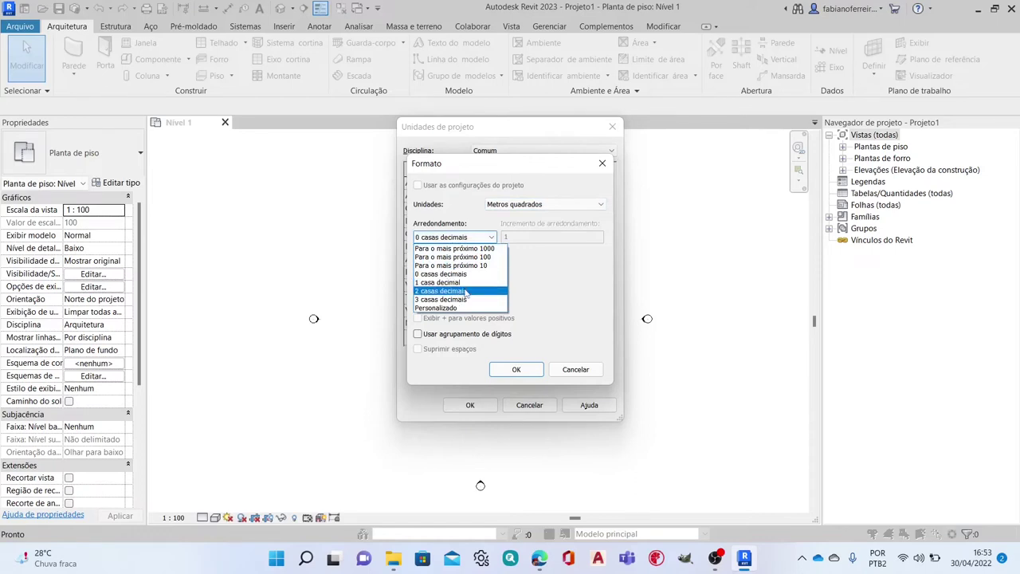
{"action": "left_click", "coordinate": [467, 292]}
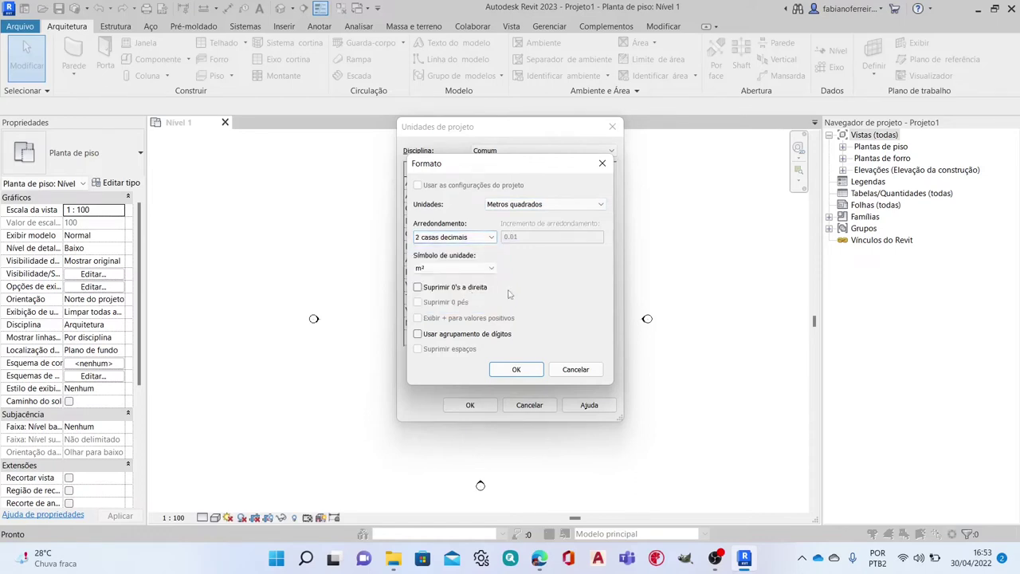
{"action": "left_click", "coordinate": [516, 369]}
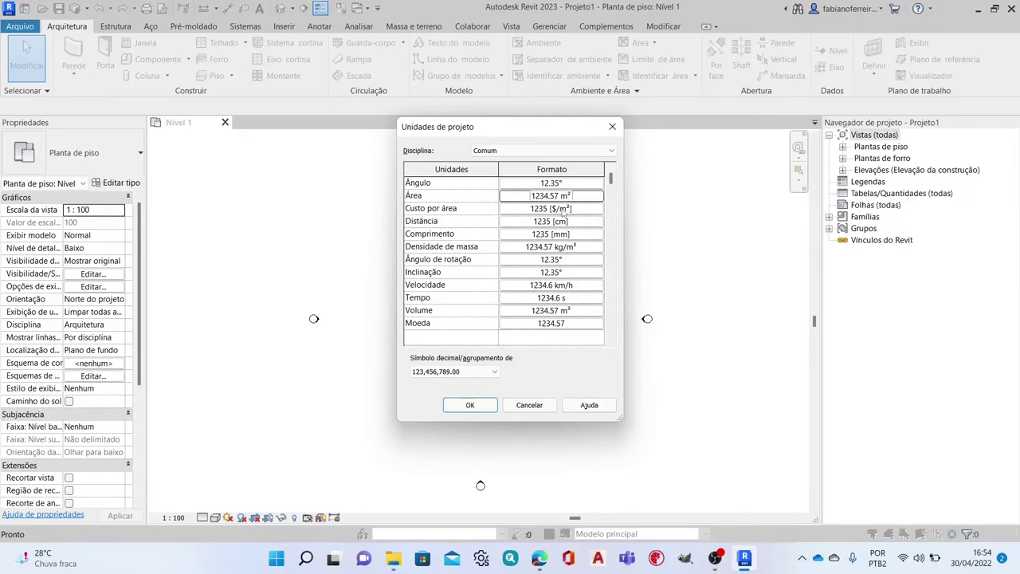
{"action": "left_click", "coordinate": [563, 209]}
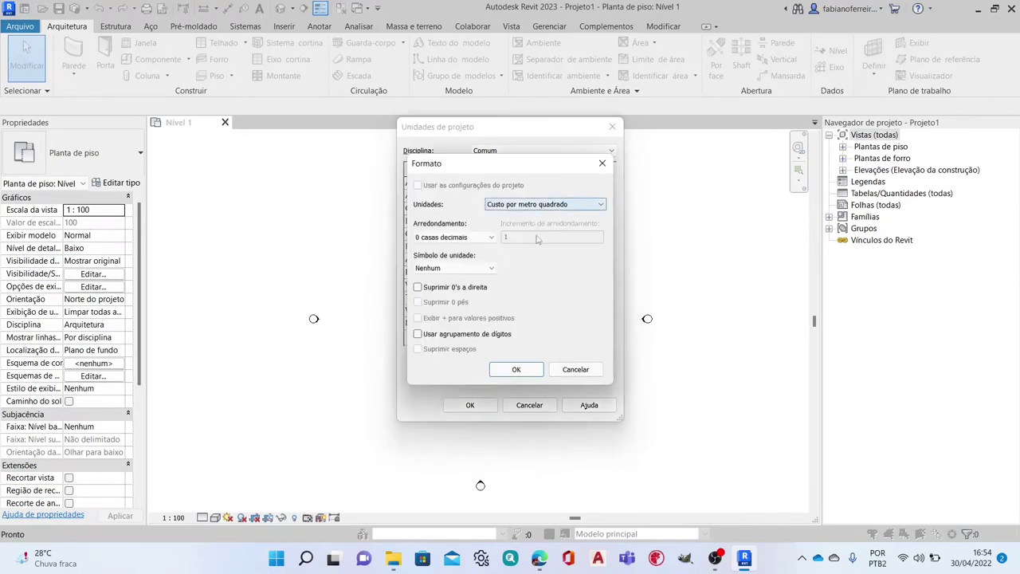
{"action": "left_click", "coordinate": [574, 369]}
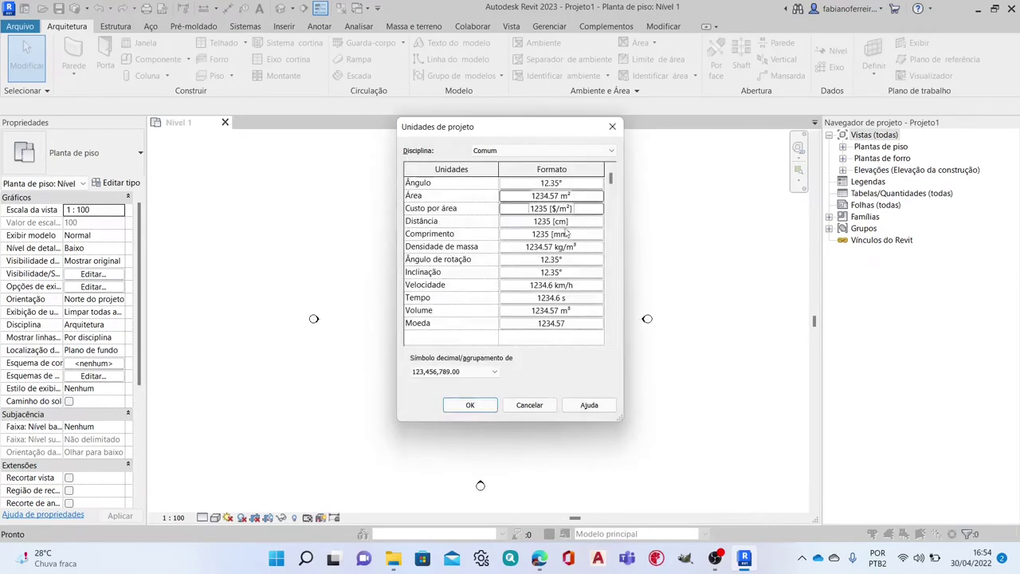
Step: Set distance and length units to metres with 2 decimal places
{"action": "left_click", "coordinate": [562, 221]}
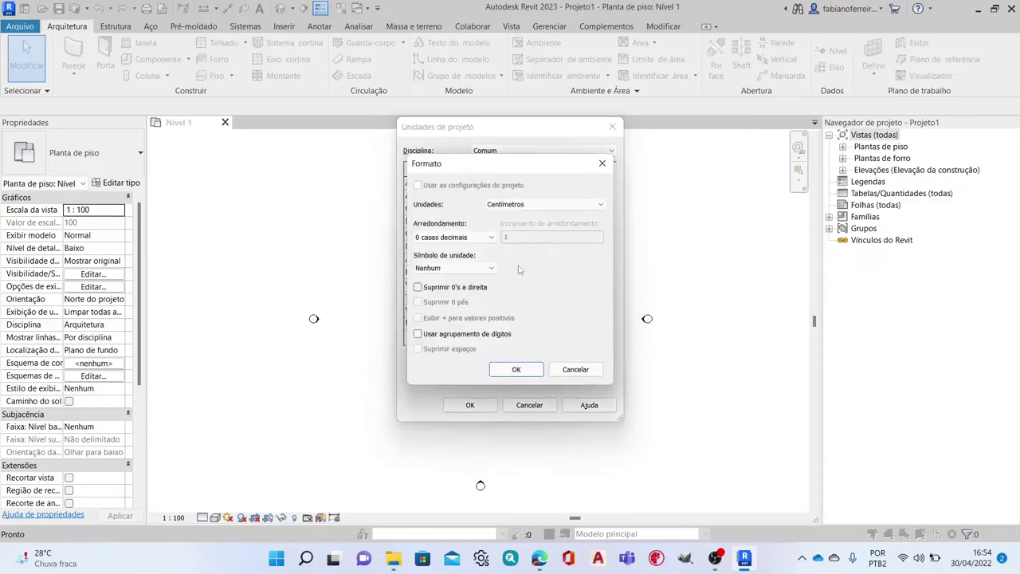
{"action": "left_click", "coordinate": [545, 204]}
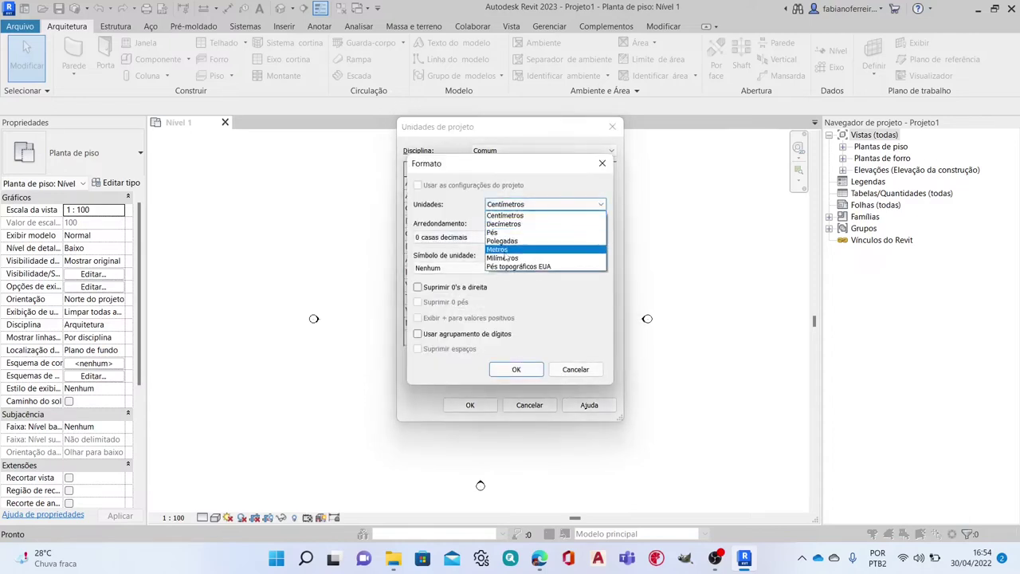
{"action": "left_click", "coordinate": [519, 246]}
{"action": "left_click", "coordinate": [470, 238]}
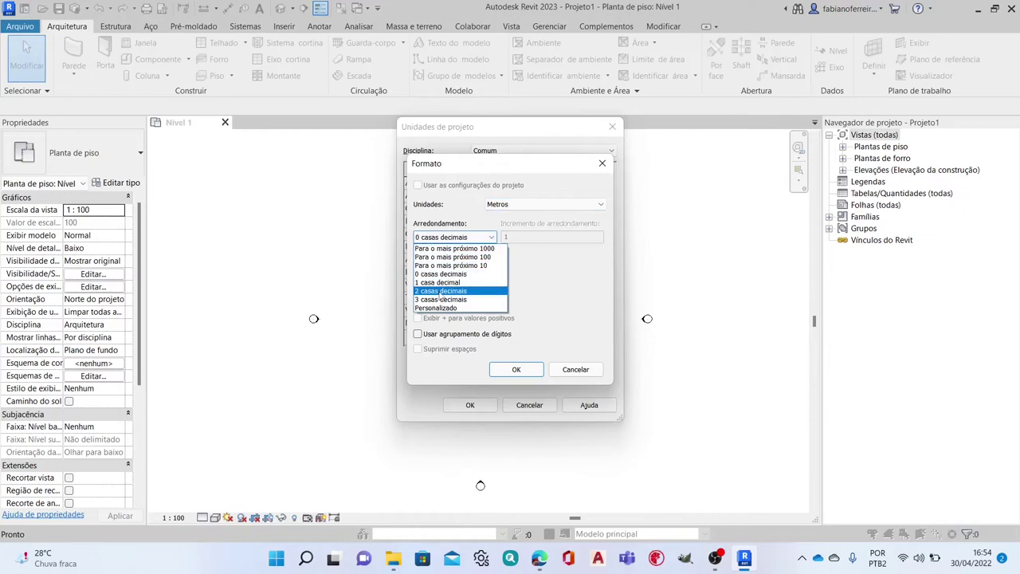
{"action": "left_click", "coordinate": [471, 288]}
{"action": "left_click", "coordinate": [514, 367]}
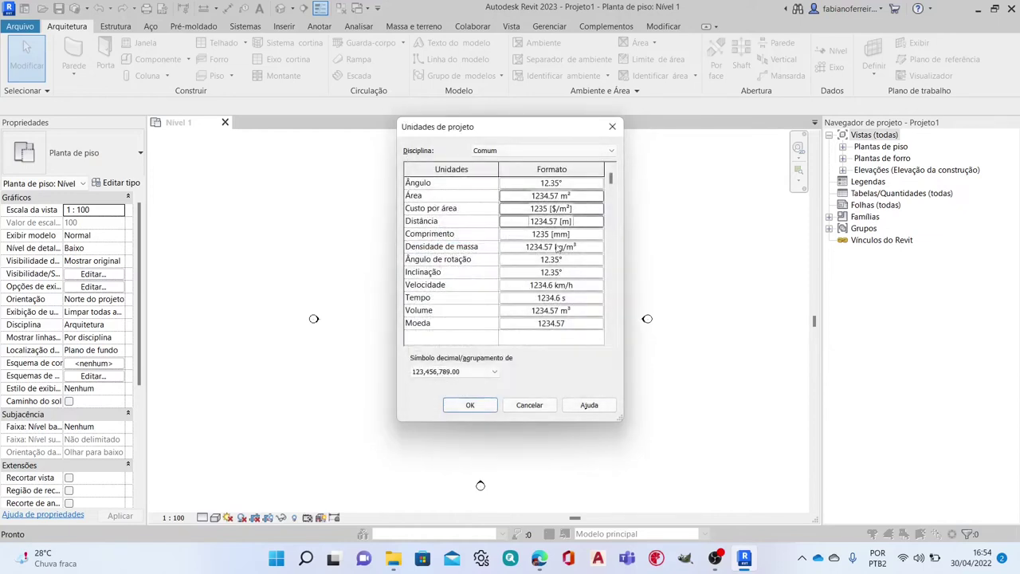
{"action": "left_click", "coordinate": [527, 233]}
{"action": "left_click", "coordinate": [518, 204]}
{"action": "left_click", "coordinate": [499, 250]}
{"action": "left_click", "coordinate": [454, 237]}
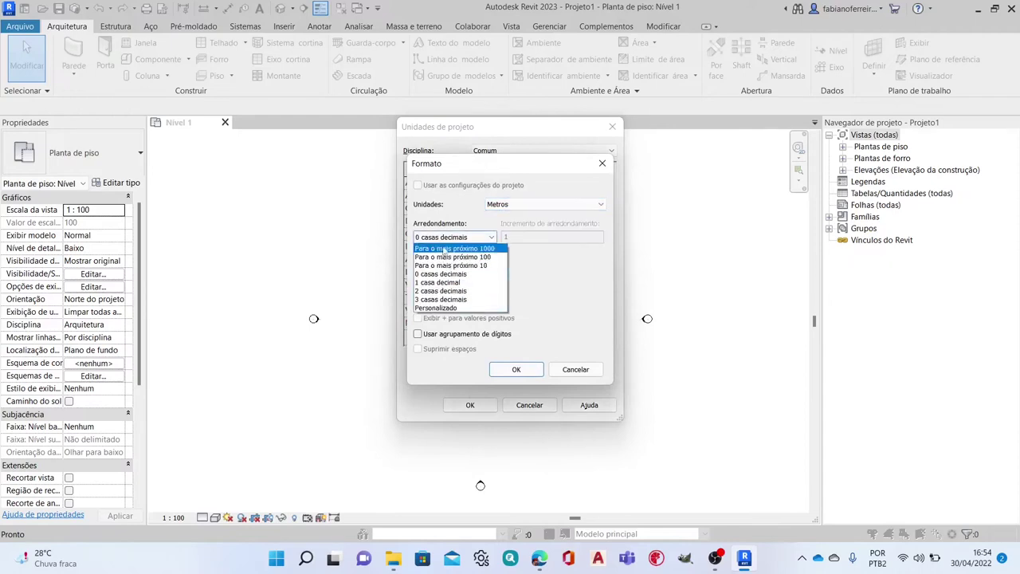
{"action": "left_click", "coordinate": [440, 291]}
{"action": "left_click", "coordinate": [510, 369]}
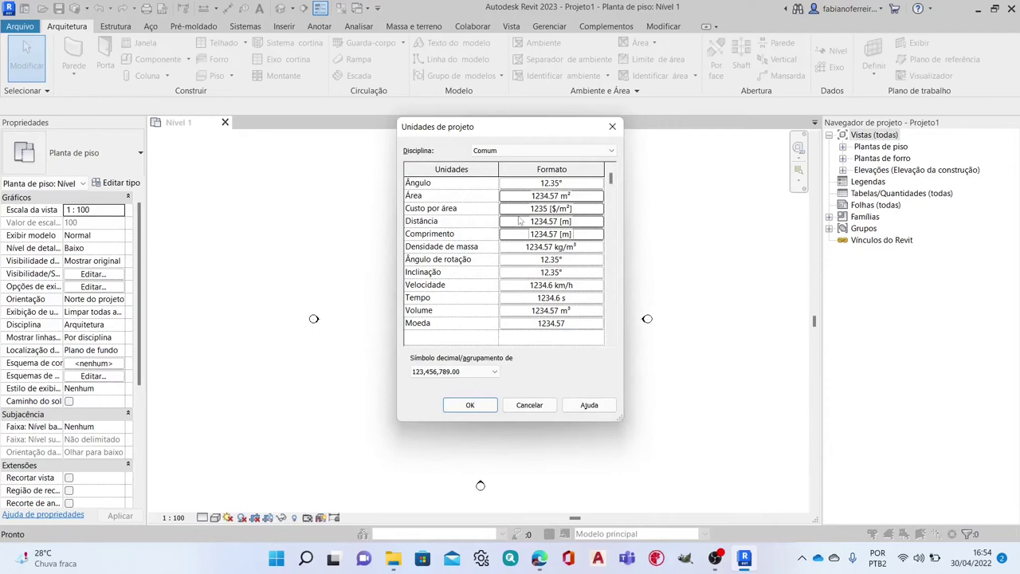
Step: Set slope to percent and apply the project units
{"action": "left_click", "coordinate": [550, 273]}
{"action": "left_click", "coordinate": [520, 210]}
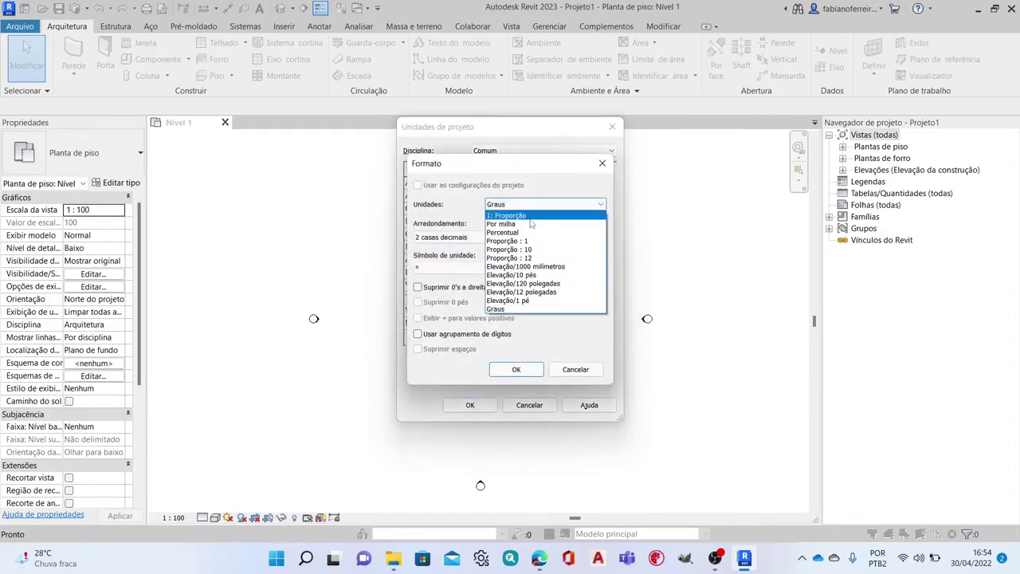
{"action": "left_click", "coordinate": [510, 232]}
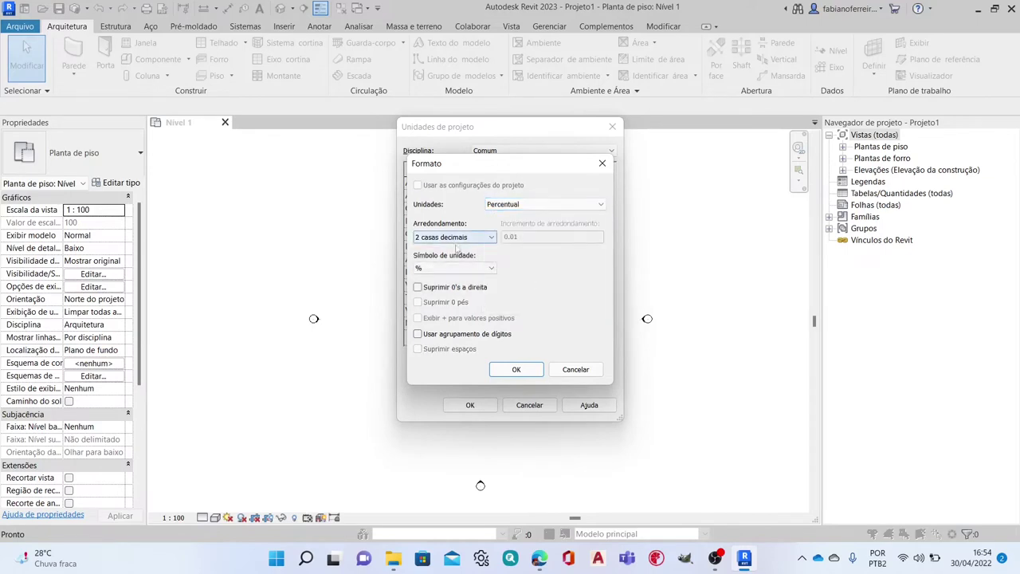
{"action": "left_click", "coordinate": [514, 370]}
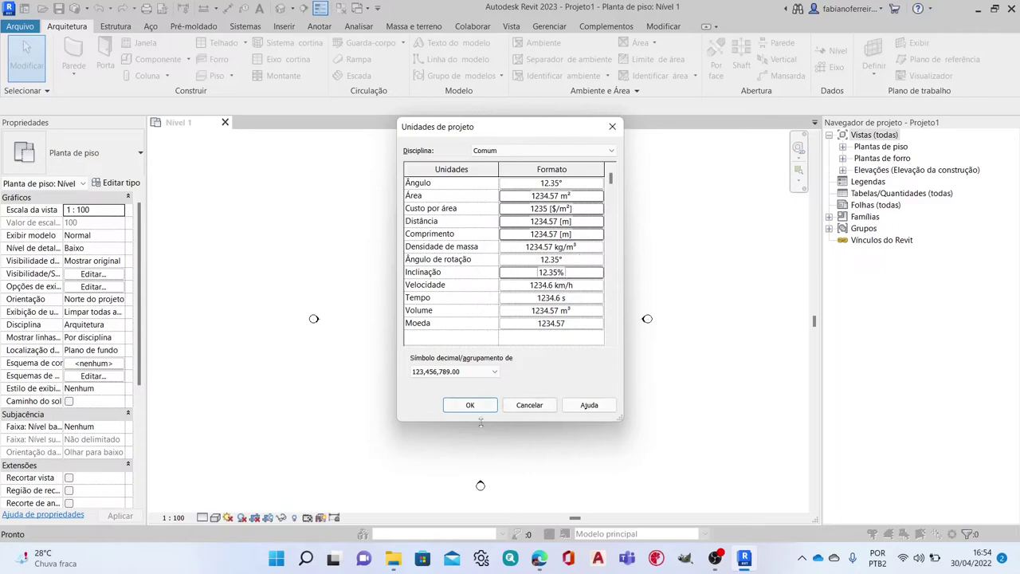
{"action": "left_click", "coordinate": [471, 405]}
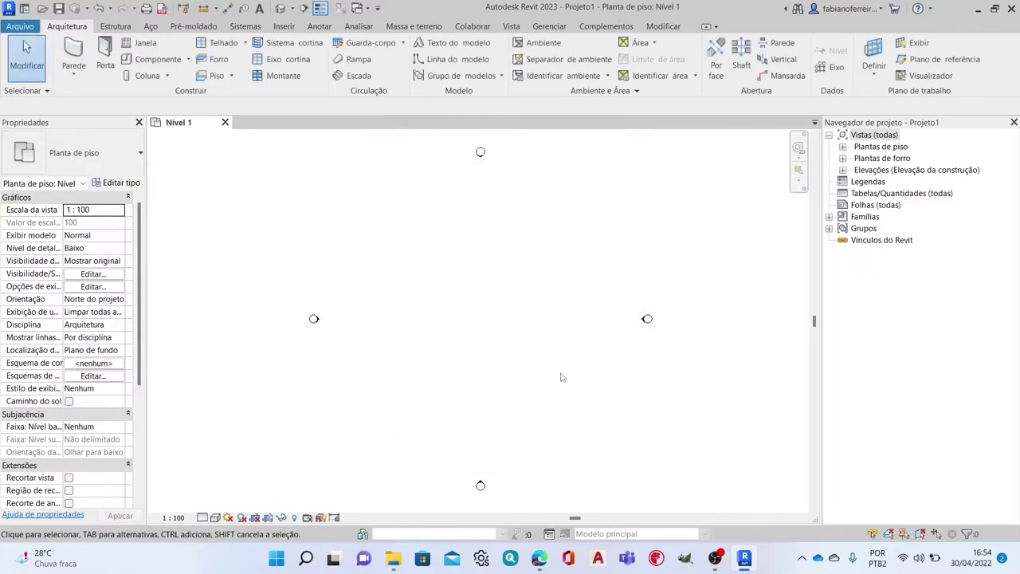
{"action": "left_click", "coordinate": [869, 134]}
{"action": "left_click", "coordinate": [129, 28]}
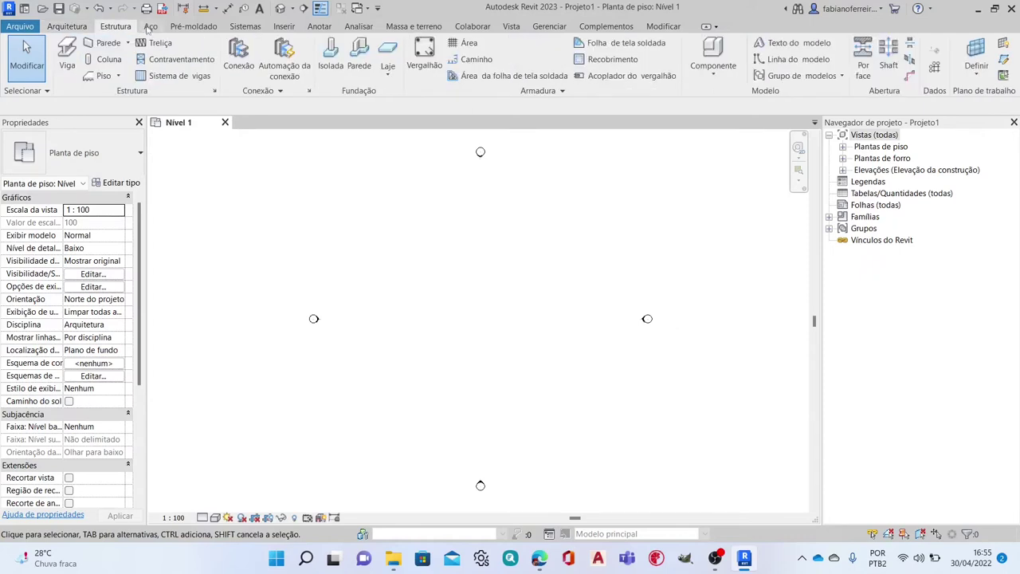
{"action": "left_click", "coordinate": [154, 28]}
{"action": "left_click", "coordinate": [206, 26]}
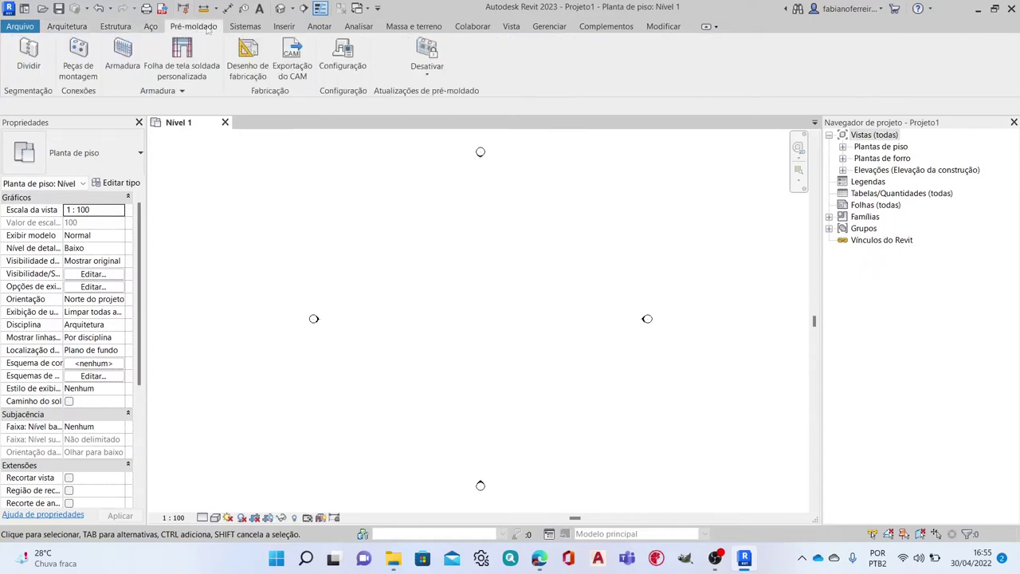
{"action": "left_click", "coordinate": [257, 30]}
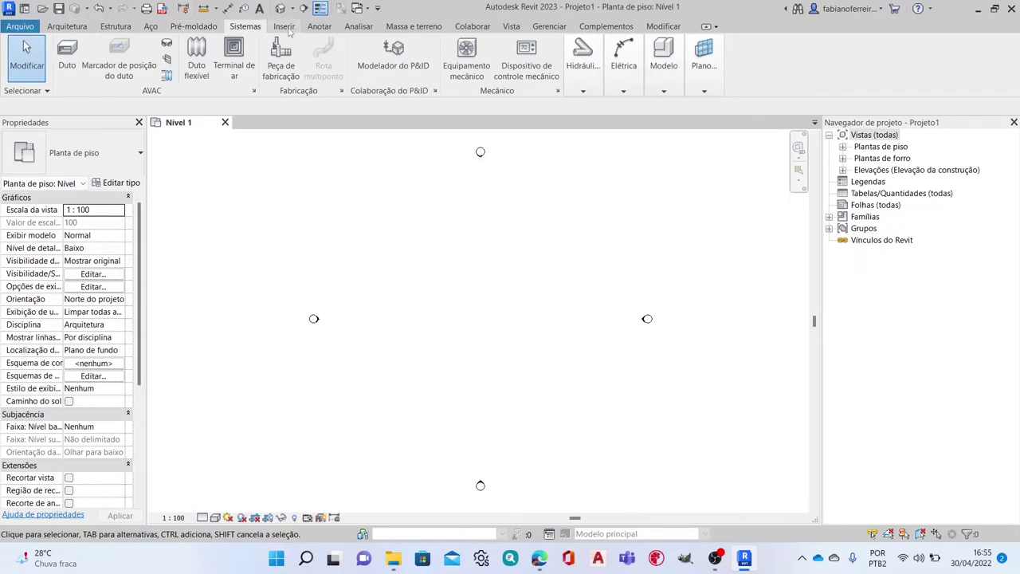
{"action": "left_click", "coordinate": [286, 27]}
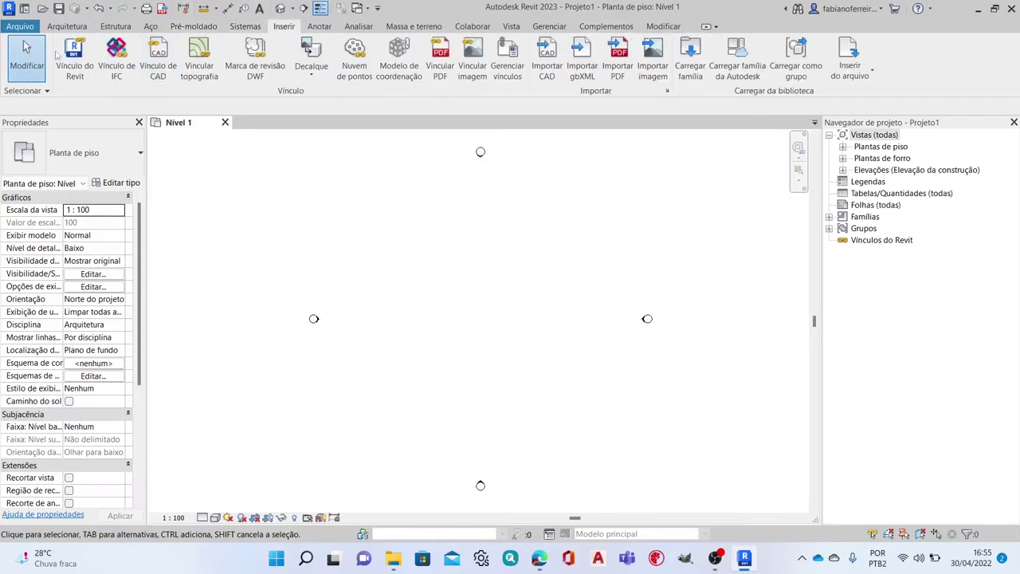
{"action": "left_click", "coordinate": [72, 28]}
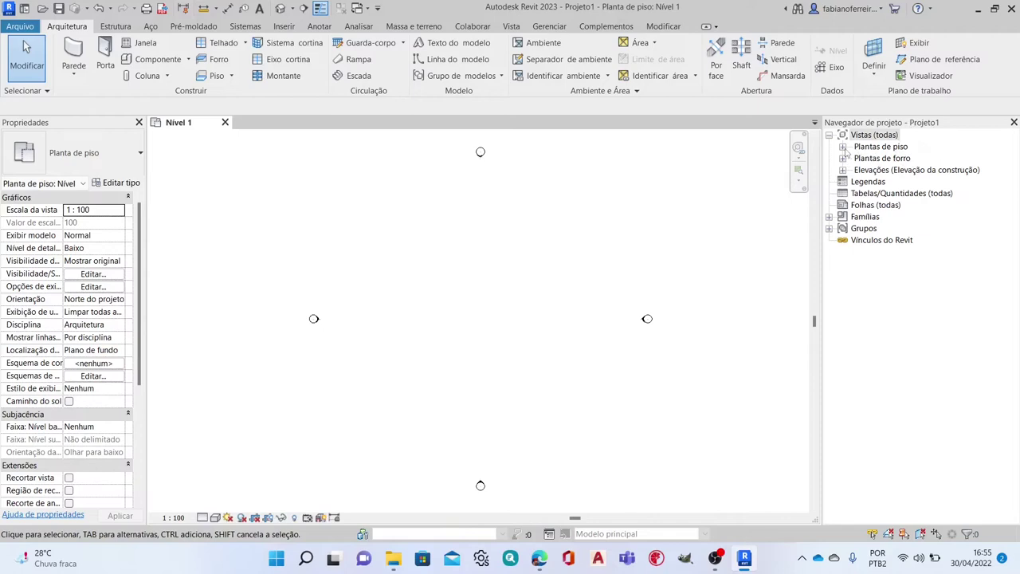
Step: Open the Terreno plan from Plantas de piso in the Project Browser
{"action": "left_click", "coordinate": [844, 148]}
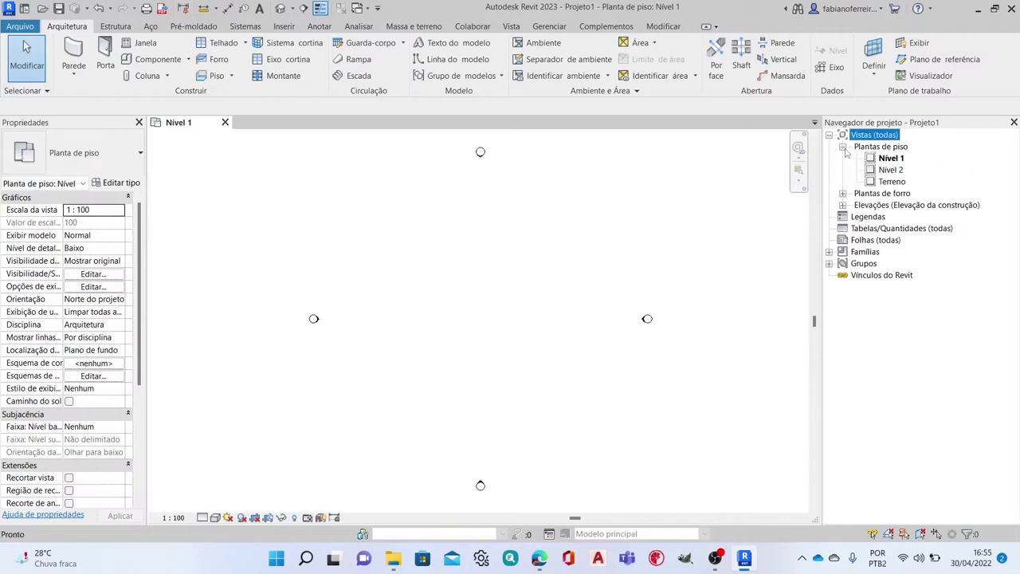
{"action": "left_click", "coordinate": [893, 182]}
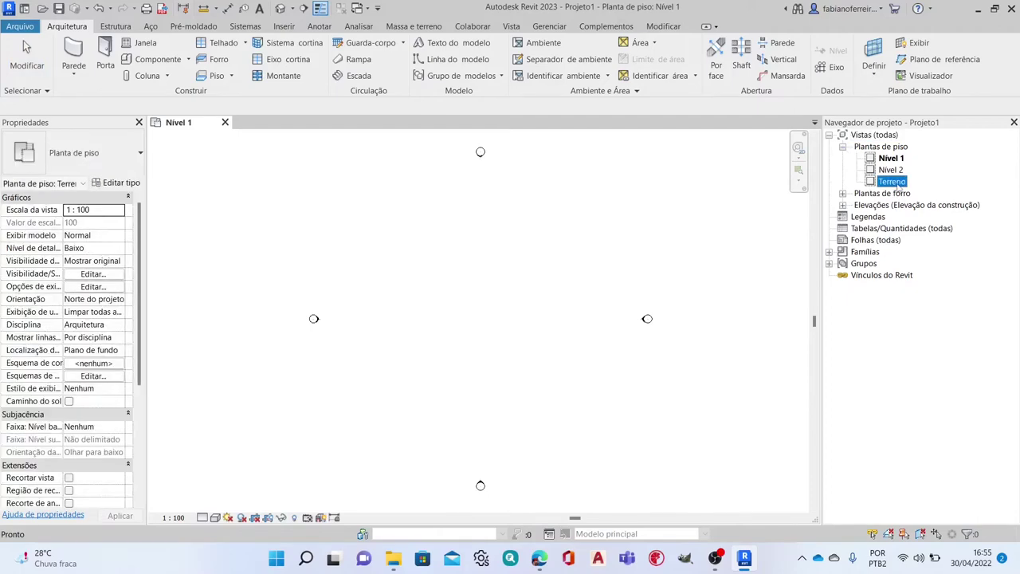
{"action": "double_click", "coordinate": [893, 182]}
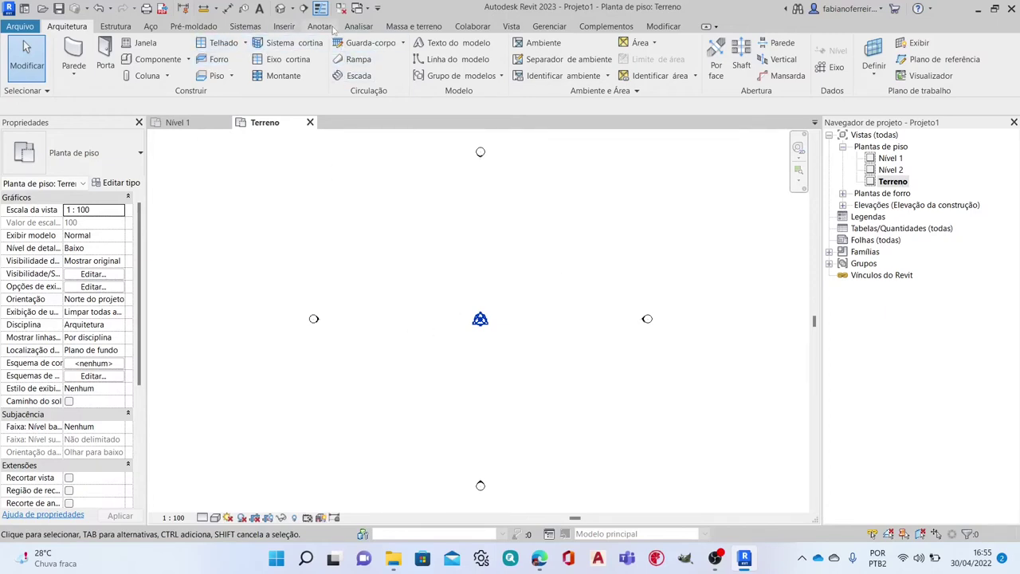
Step: Start a toposurface from Massing & Site, then cancel it
{"action": "left_click", "coordinate": [412, 27]}
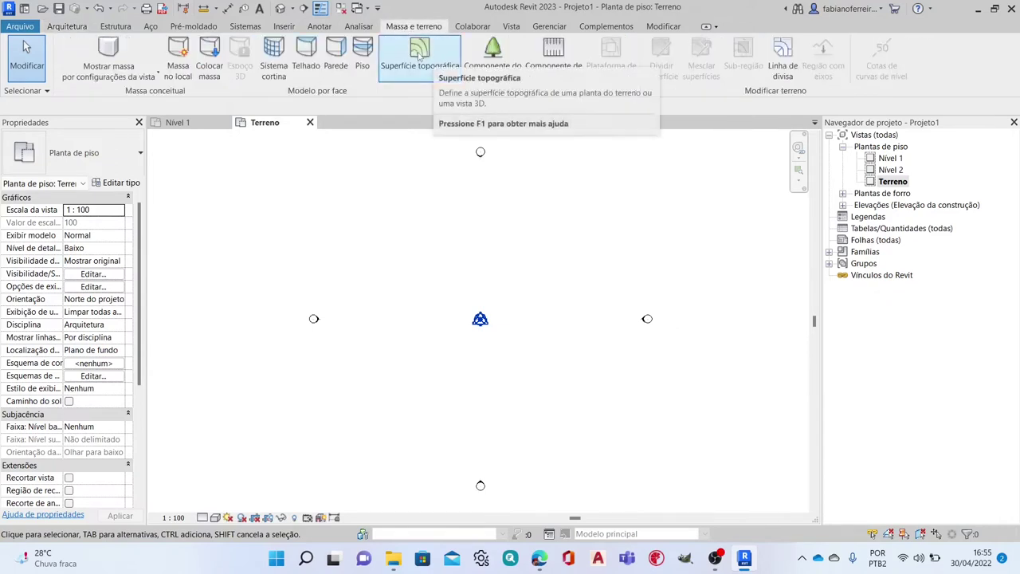
{"action": "left_click", "coordinate": [420, 58]}
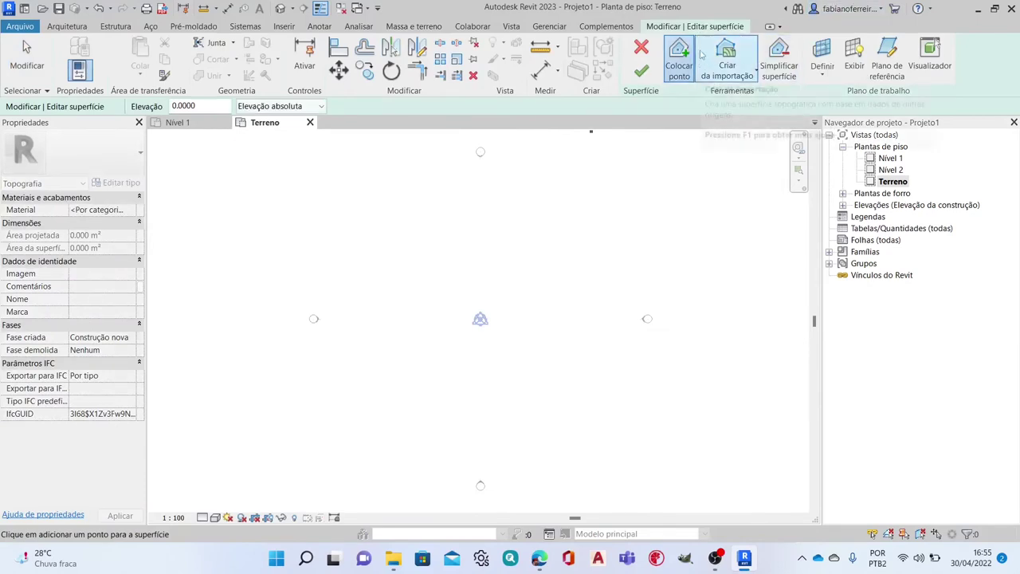
{"action": "left_click", "coordinate": [641, 49]}
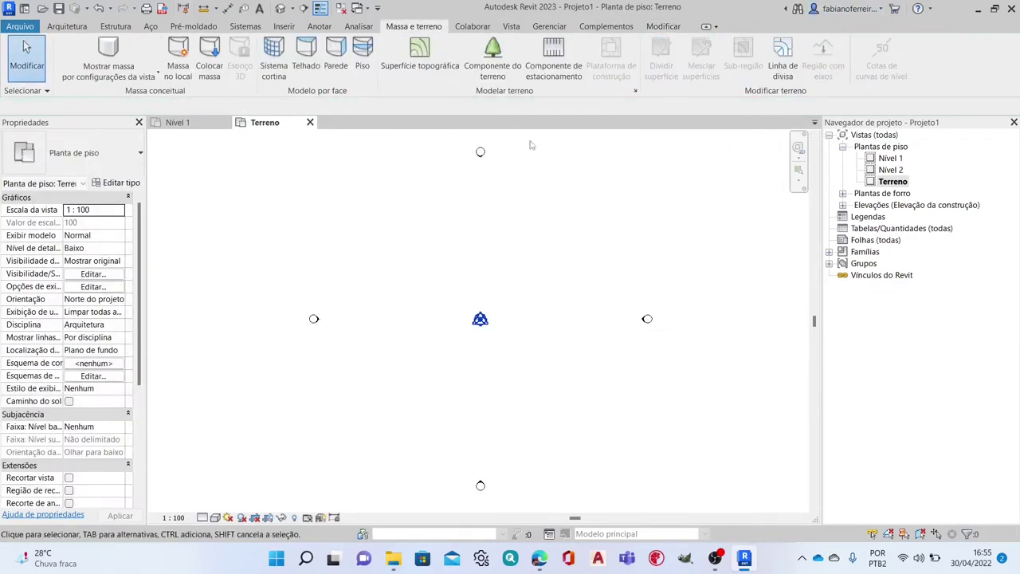
{"action": "left_click", "coordinate": [287, 29]}
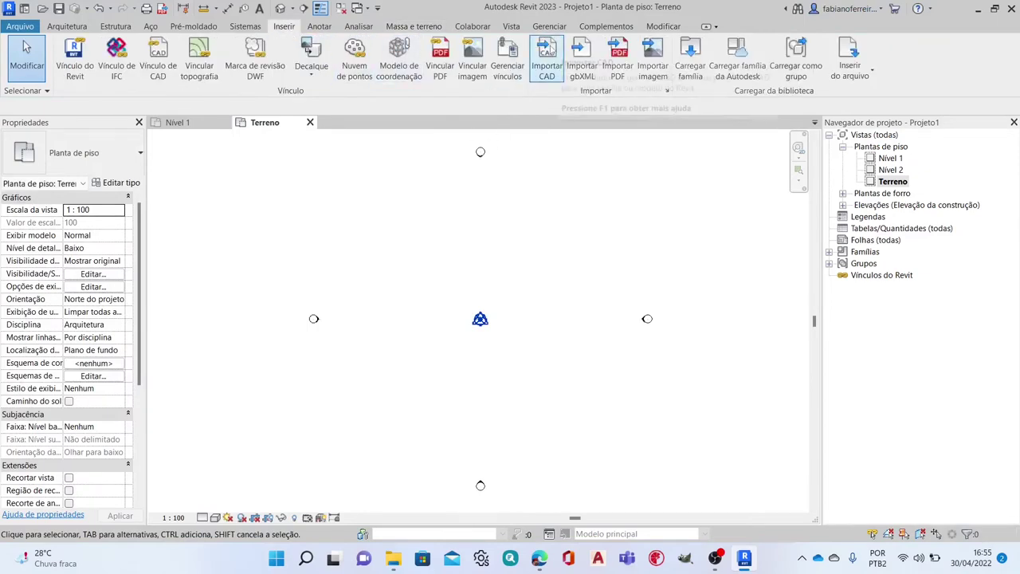
Step: Start Import CAD and select SOBRADO_TERRENO.dwg in the AULA 01 folder
{"action": "left_click", "coordinate": [547, 60]}
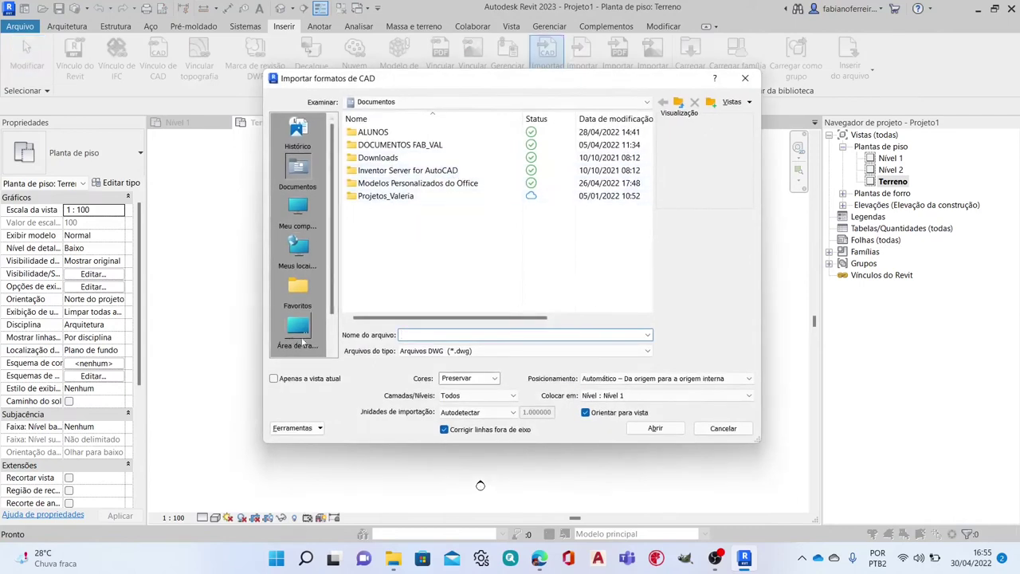
{"action": "left_click", "coordinate": [301, 339]}
{"action": "double_click", "coordinate": [416, 145]}
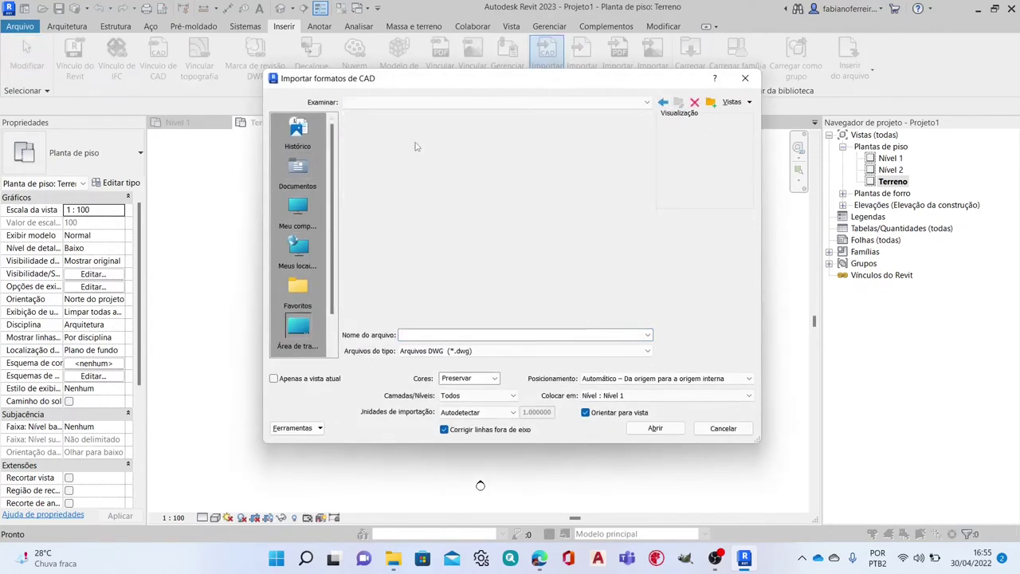
{"action": "scroll", "coordinate": [421, 225], "scroll_direction": "down", "scroll_amount": 2}
{"action": "double_click", "coordinate": [383, 271]}
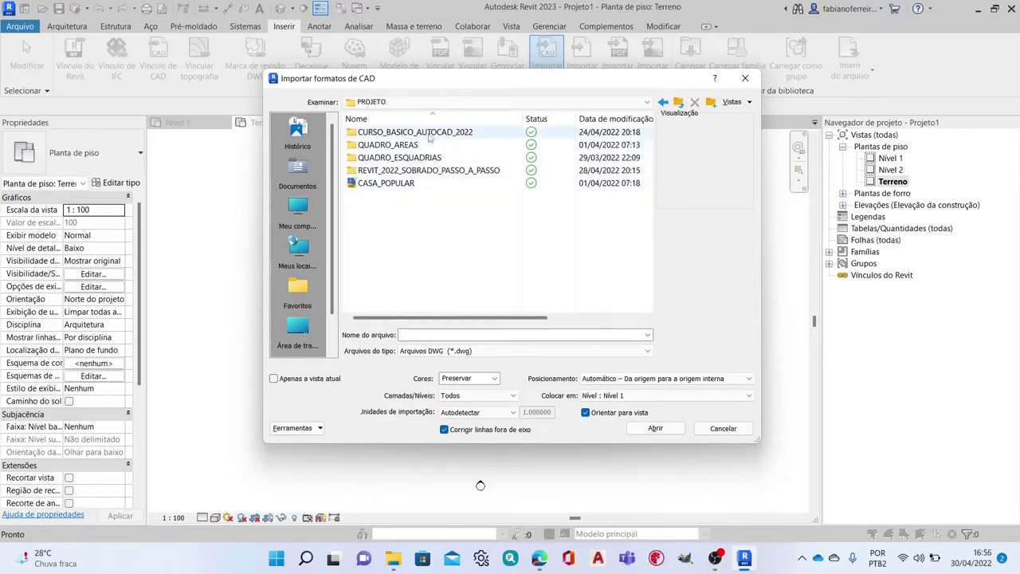
{"action": "double_click", "coordinate": [434, 171]}
{"action": "double_click", "coordinate": [416, 133]}
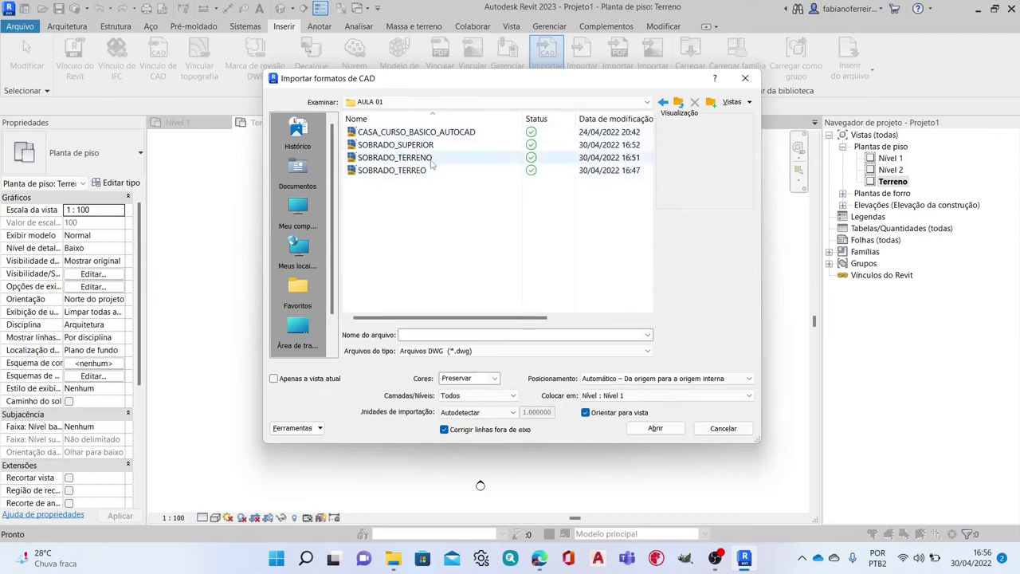
{"action": "left_click", "coordinate": [420, 162]}
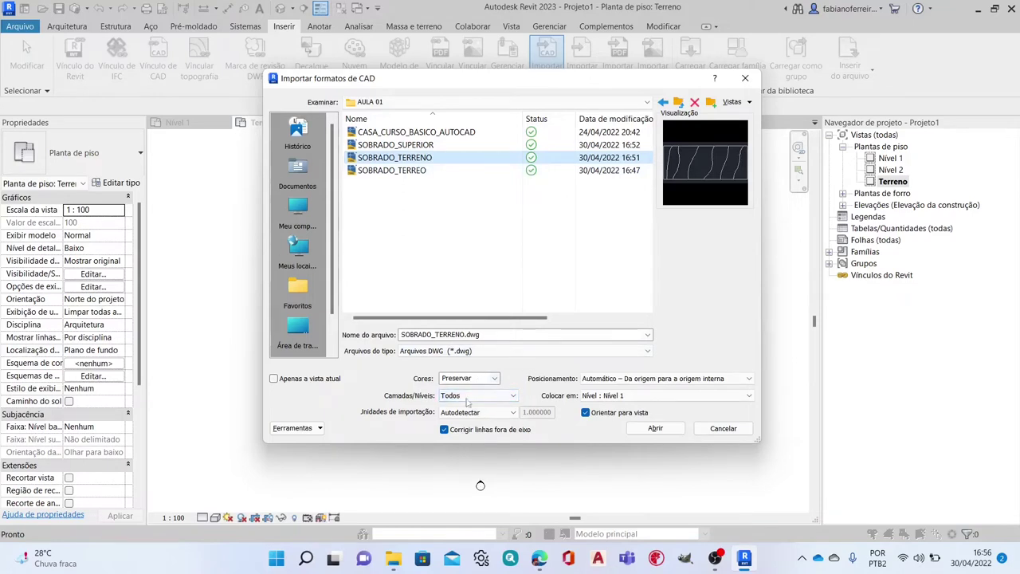
Step: Set import units to metre, keep placement on Nível 1, and import
{"action": "left_click", "coordinate": [512, 412]}
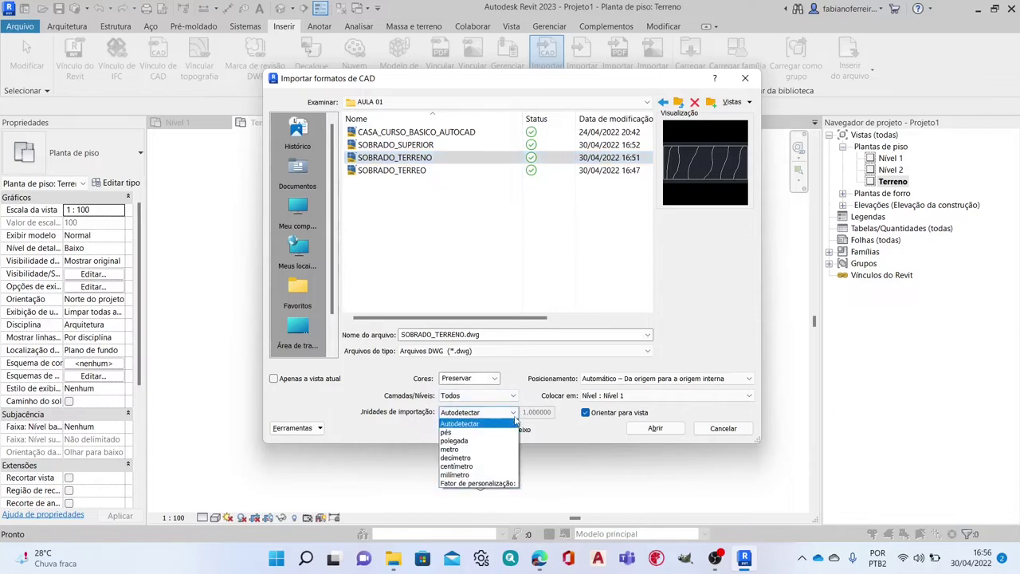
{"action": "left_click", "coordinate": [474, 451]}
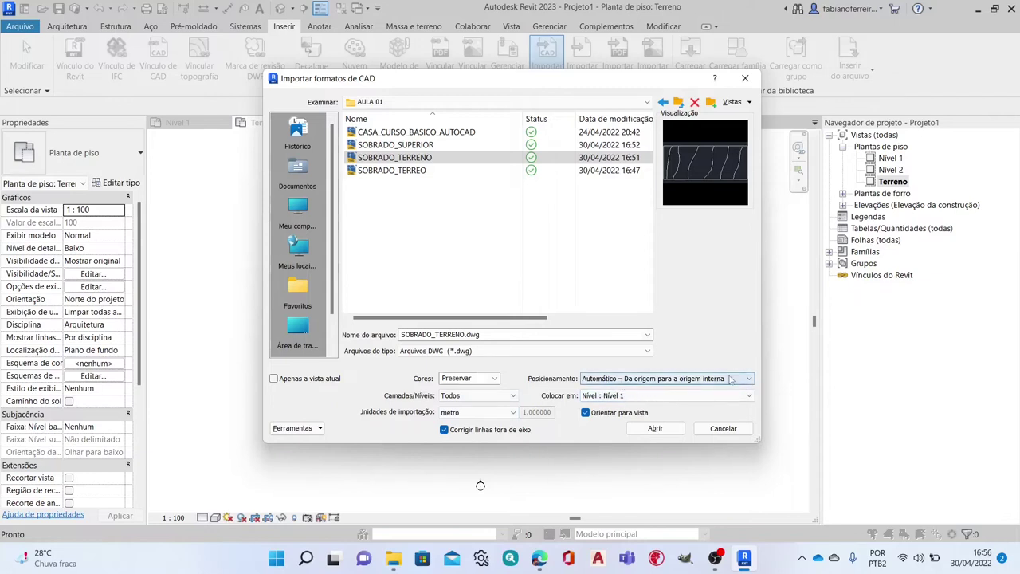
{"action": "left_click", "coordinate": [674, 396]}
{"action": "left_click", "coordinate": [647, 407]}
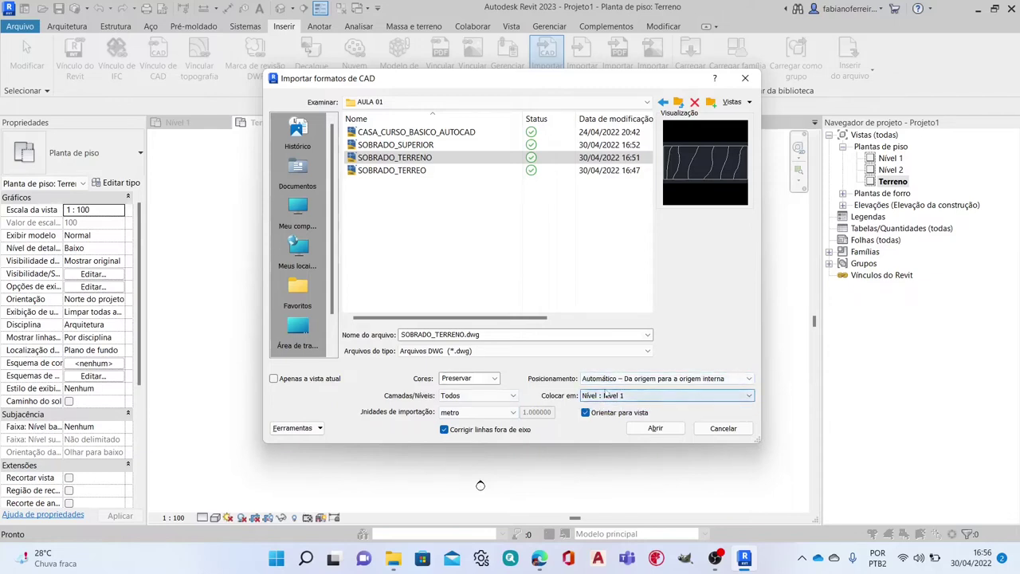
{"action": "left_click", "coordinate": [655, 429]}
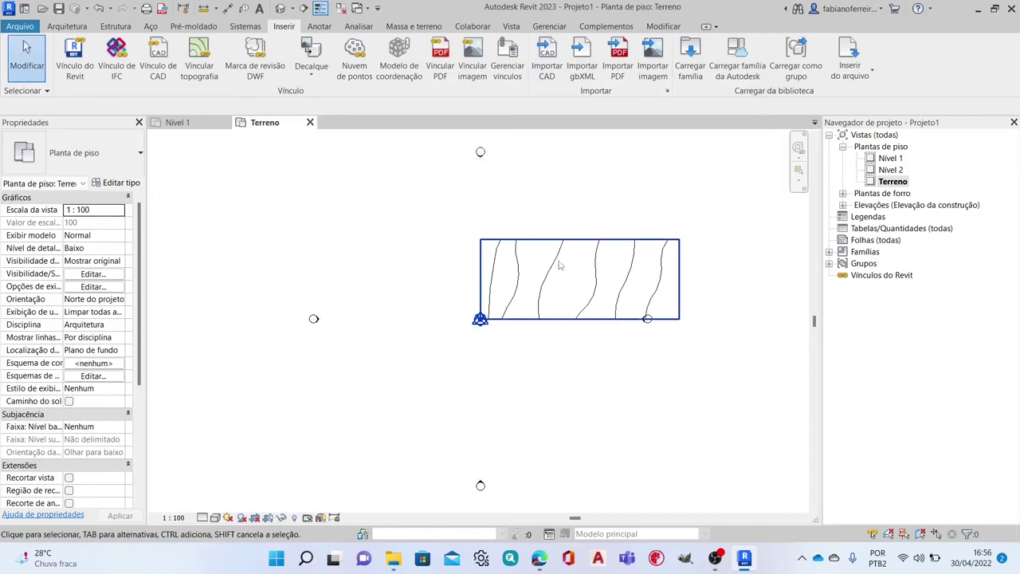
Step: Attempt to move the imported drawing and dismiss the pinned-element error
{"action": "left_click", "coordinate": [570, 246]}
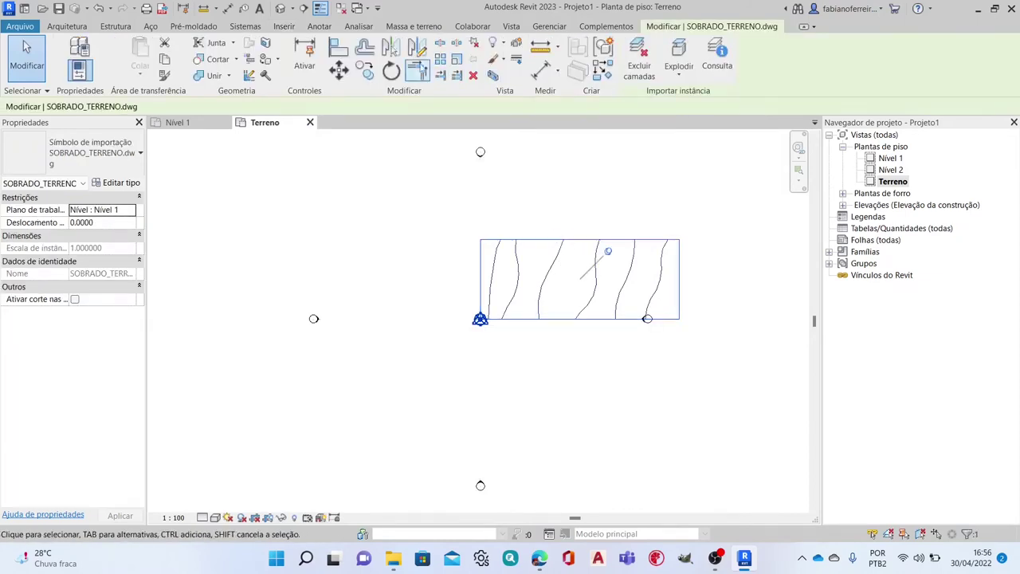
{"action": "left_click", "coordinate": [338, 70]}
{"action": "left_click", "coordinate": [481, 240]}
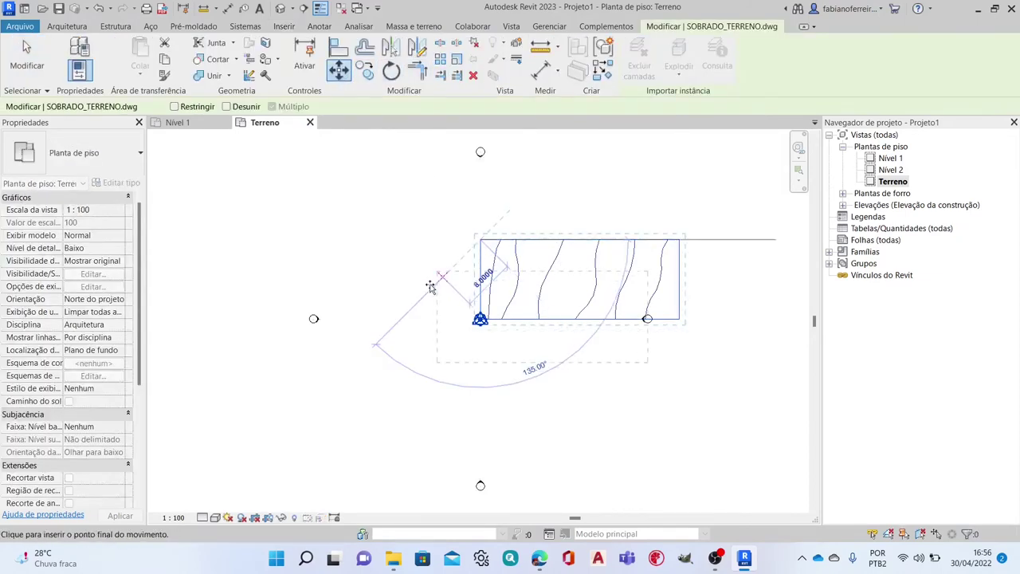
{"action": "left_click", "coordinate": [402, 307]}
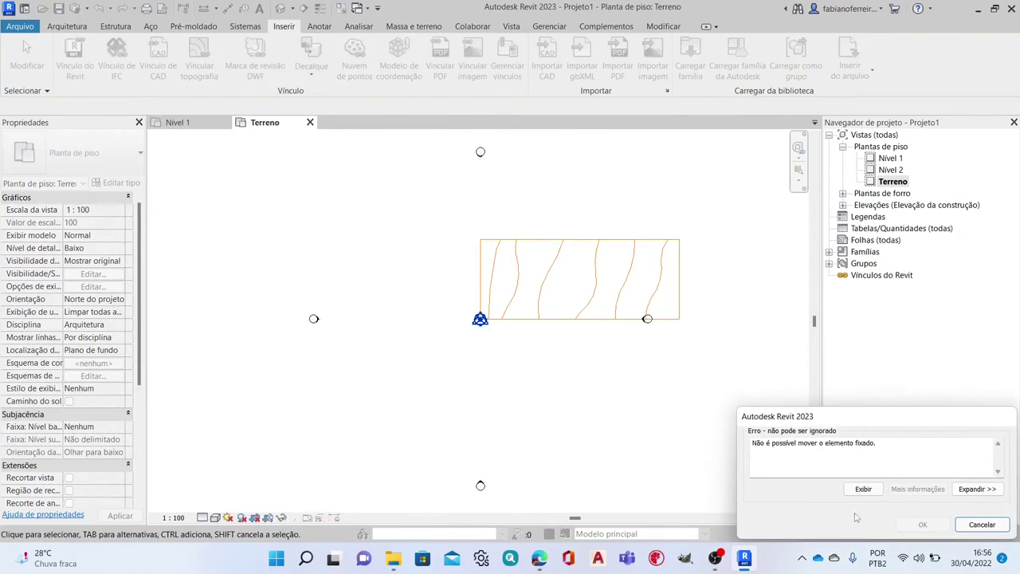
{"action": "left_click", "coordinate": [982, 525]}
Step: Unpin the imported DWG and drag it so the project base point sits at its centre
{"action": "left_click", "coordinate": [610, 241]}
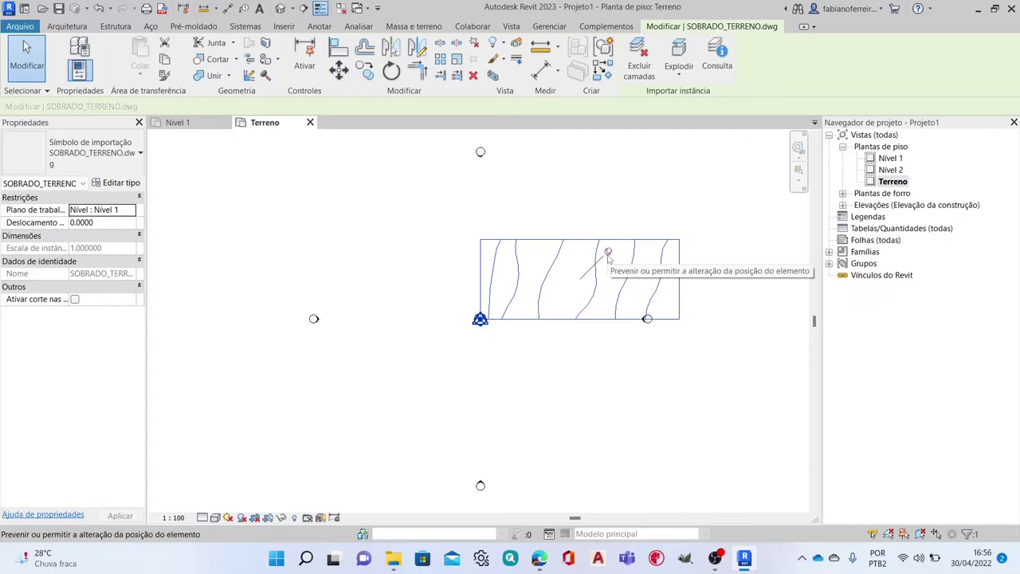
{"action": "left_click", "coordinate": [609, 255]}
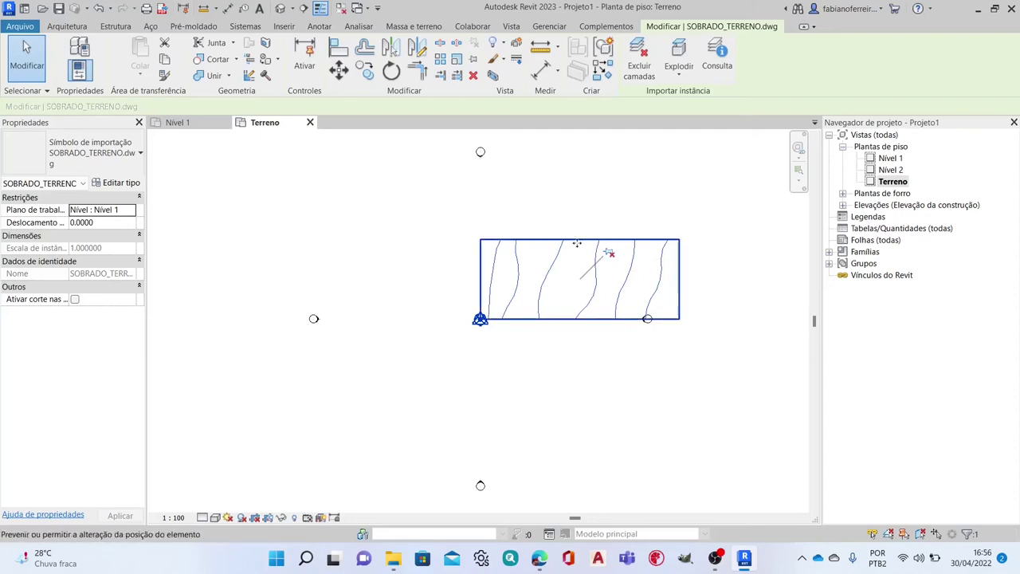
{"action": "left_click_drag", "start_coordinate": [572, 237], "coordinate": [467, 282]}
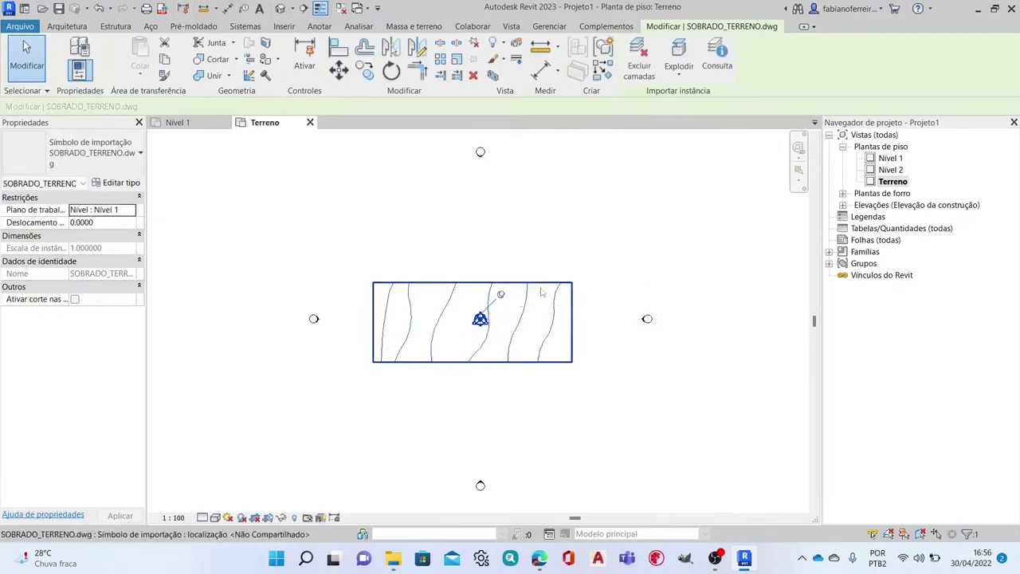
{"action": "left_click", "coordinate": [569, 271]}
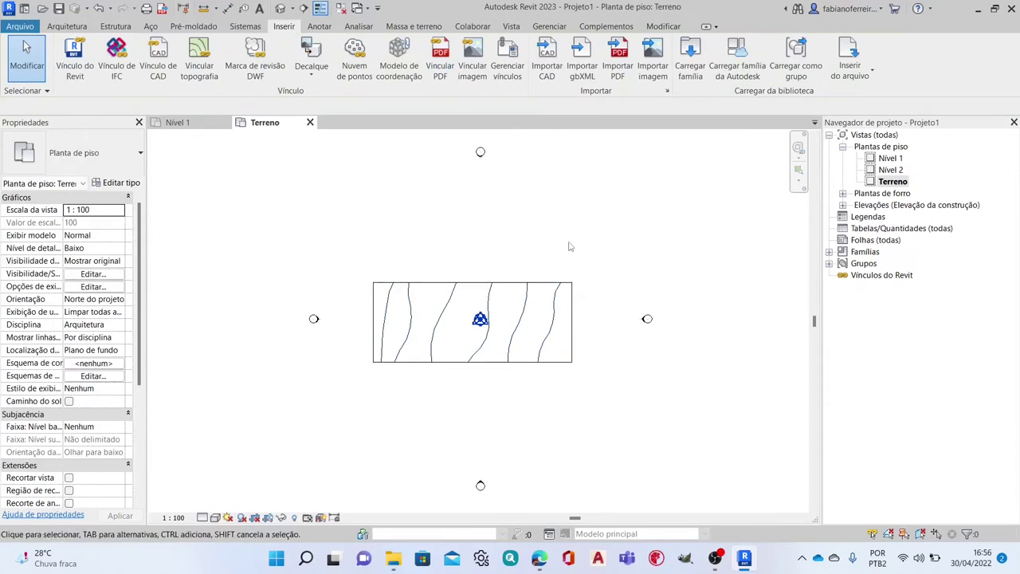
Step: Create a toposurface from the imported SOBRADO_TERRENO.dwg, using points from layer 0
{"action": "left_click", "coordinate": [412, 27]}
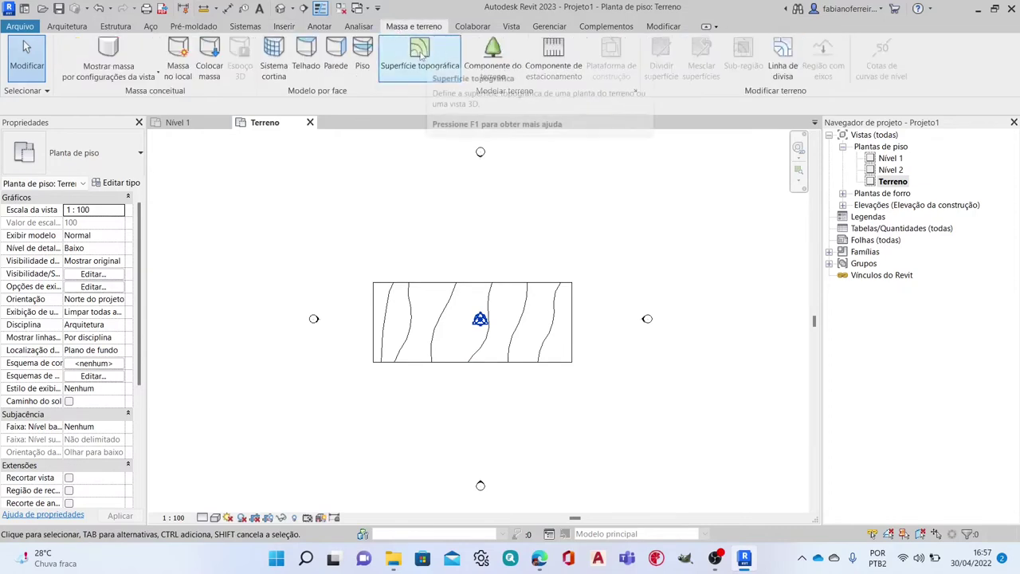
{"action": "left_click", "coordinate": [420, 52]}
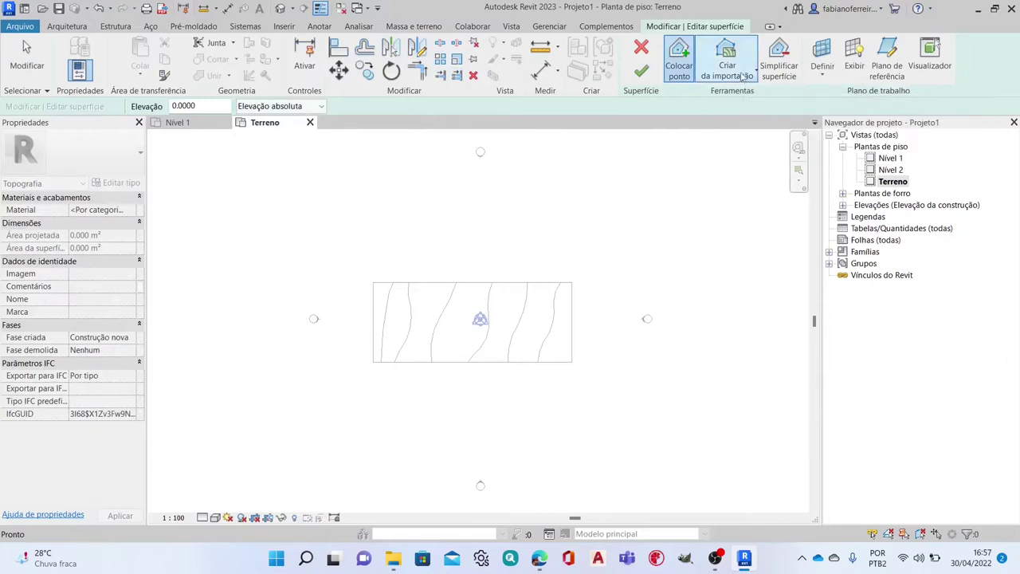
{"action": "left_click", "coordinate": [743, 77]}
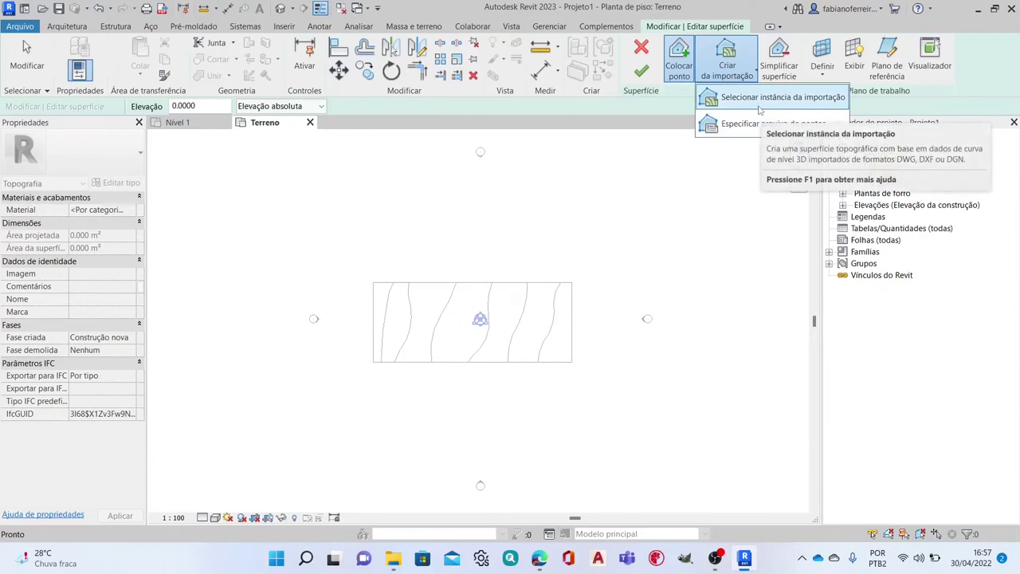
{"action": "left_click", "coordinate": [760, 108]}
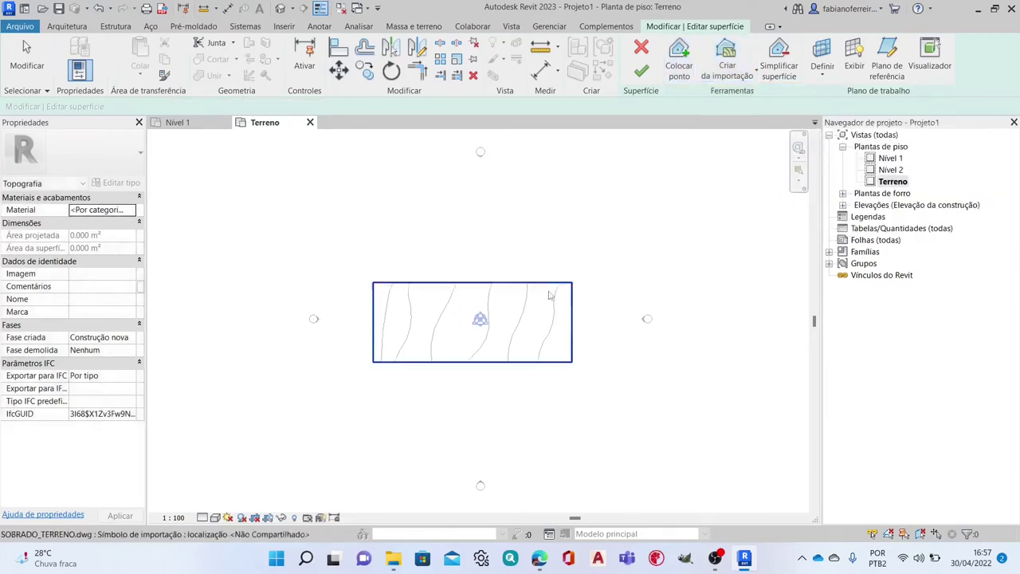
{"action": "left_click", "coordinate": [574, 302]}
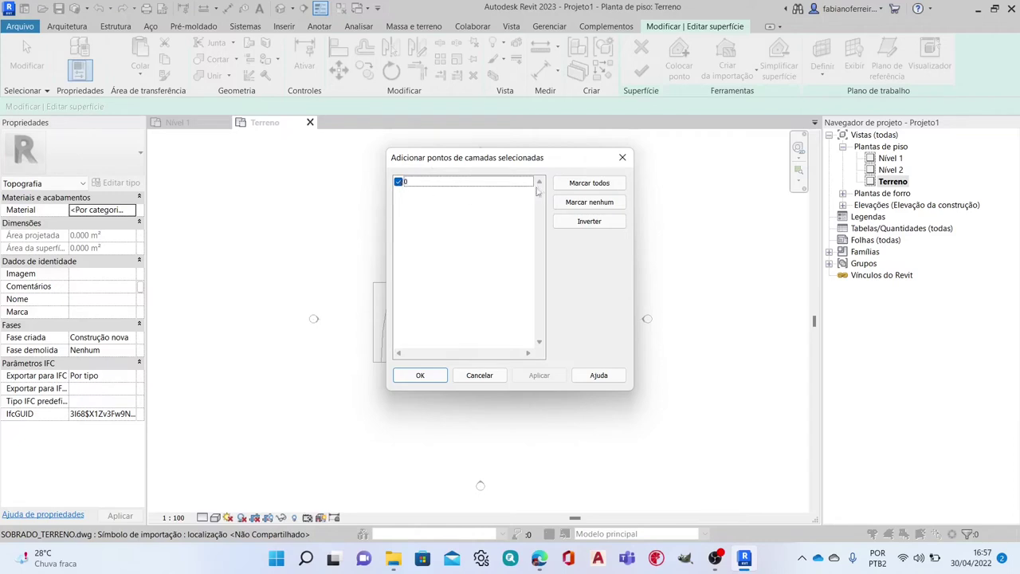
{"action": "left_click", "coordinate": [420, 376]}
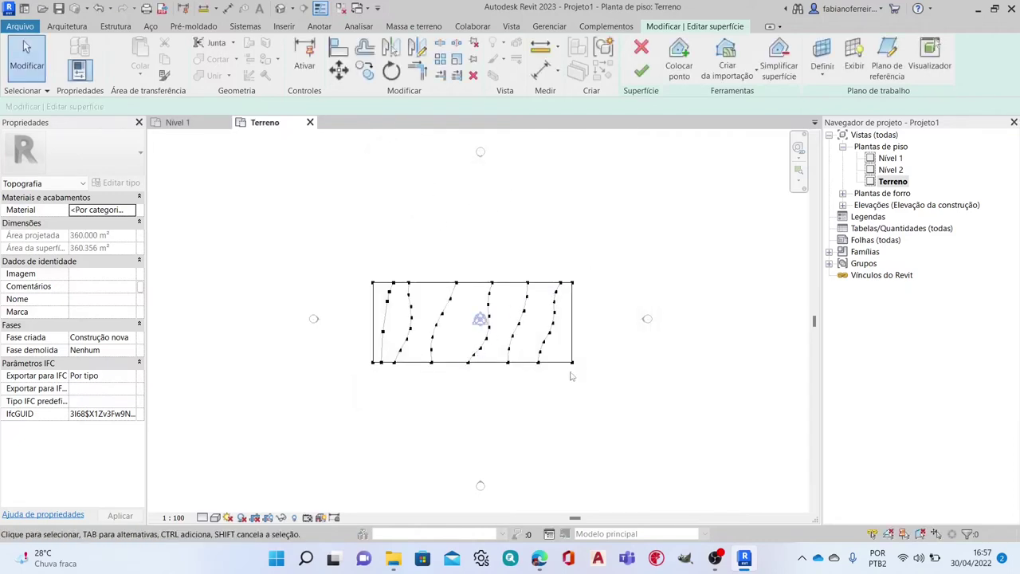
Step: Select the toposurface's top-edge and corner boundary points to check their elevations
{"action": "scroll", "coordinate": [539, 387], "scroll_direction": "up", "scroll_amount": 2}
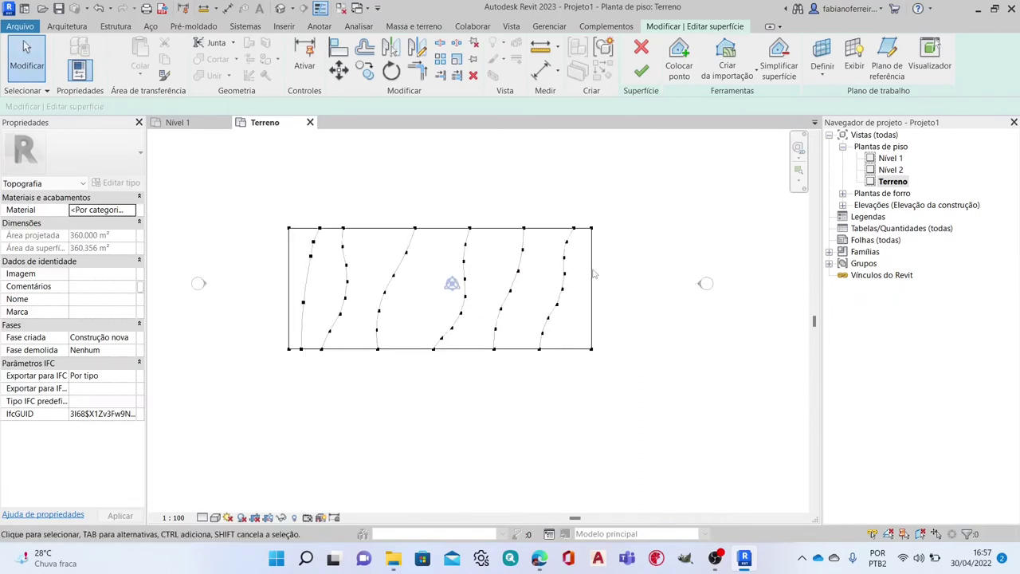
{"action": "scroll", "coordinate": [572, 255], "scroll_direction": "up", "scroll_amount": 1}
{"action": "scroll", "coordinate": [571, 253], "scroll_direction": "up", "scroll_amount": 1}
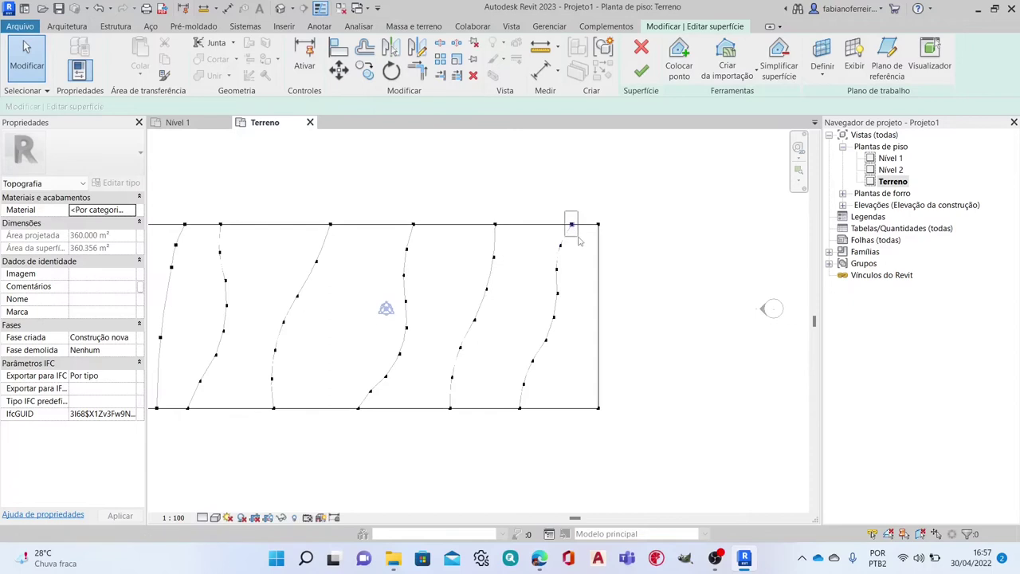
{"action": "left_click", "coordinate": [578, 239]}
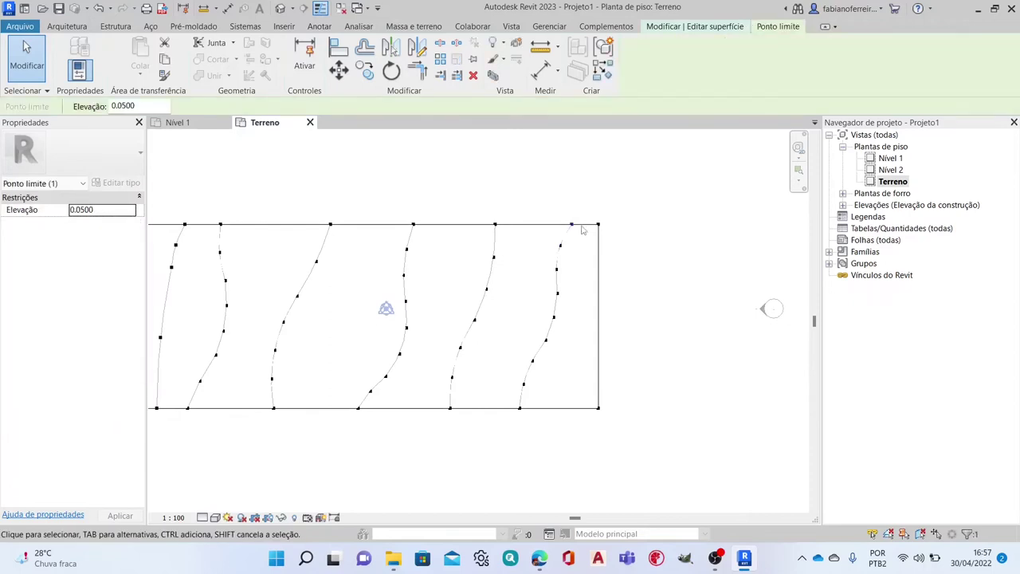
{"action": "left_click_drag", "start_coordinate": [479, 208], "coordinate": [503, 240]}
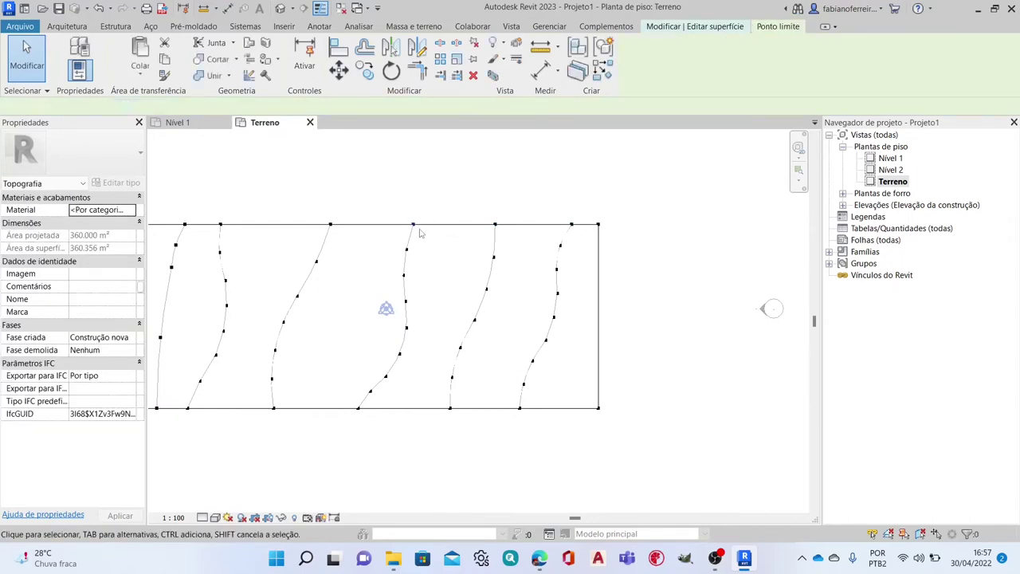
{"action": "left_click_drag", "start_coordinate": [324, 209], "coordinate": [341, 247]}
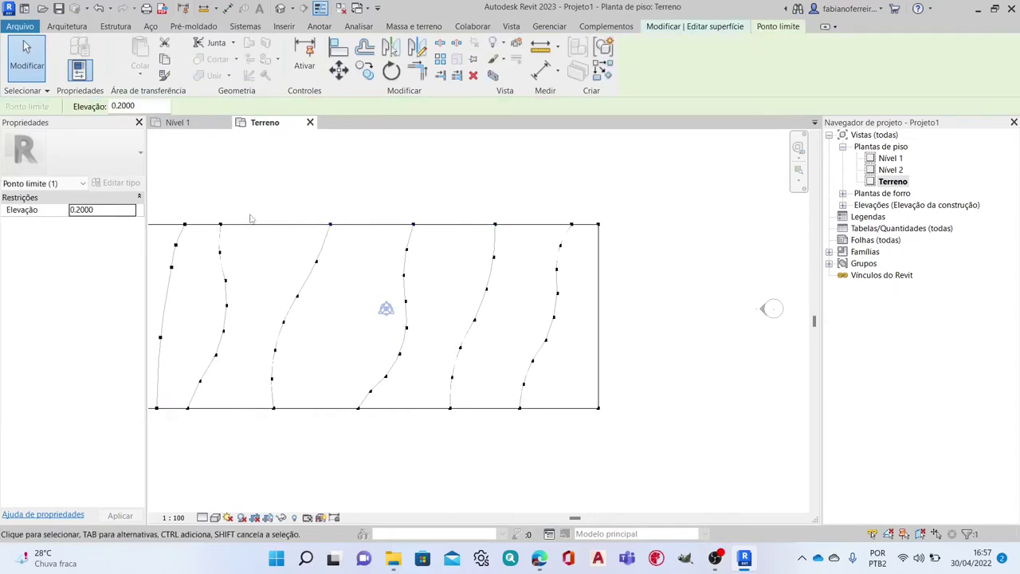
{"action": "left_click", "coordinate": [217, 223]}
{"action": "left_click", "coordinate": [186, 222]}
{"action": "left_click", "coordinate": [186, 226]}
{"action": "middle_click_drag", "start_coordinate": [203, 189], "coordinate": [296, 173]}
{"action": "left_click", "coordinate": [319, 167]}
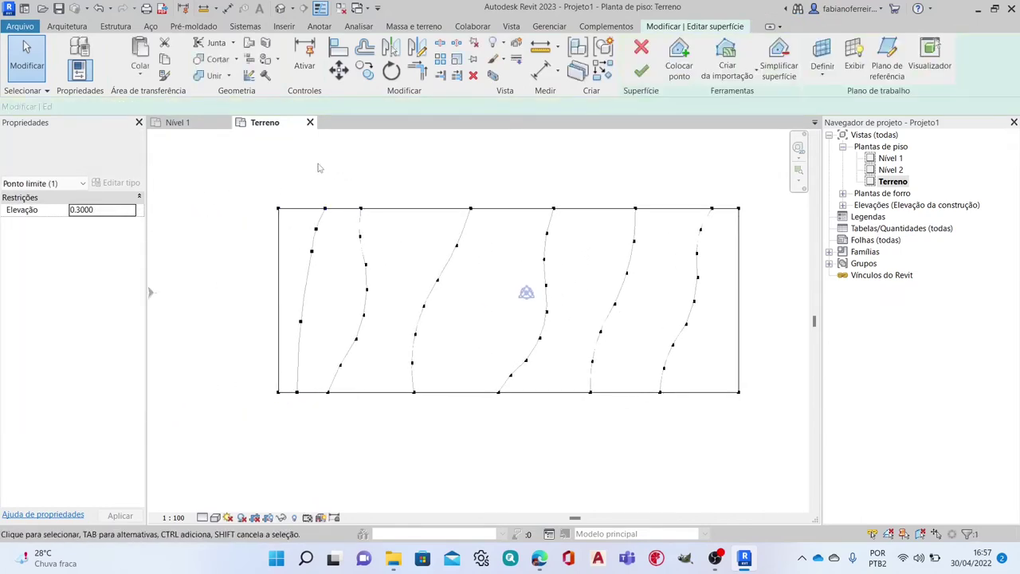
{"action": "left_click_drag", "start_coordinate": [256, 183], "coordinate": [289, 227]}
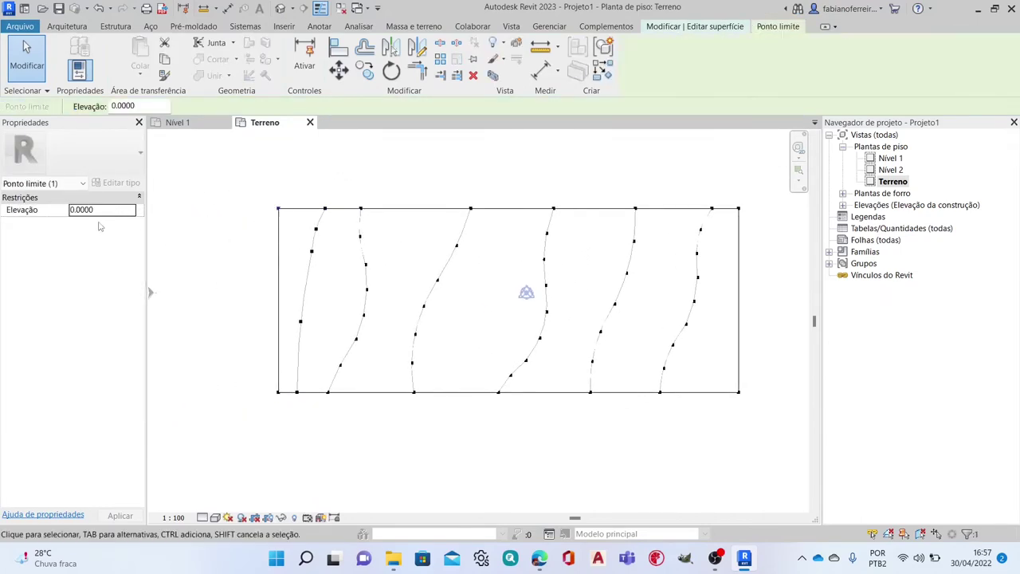
{"action": "left_click_drag", "start_coordinate": [314, 194], "coordinate": [335, 227]}
{"action": "left_click_drag", "start_coordinate": [259, 186], "coordinate": [287, 226]}
Step: Set the bottom-left corner point's elevation to 0.35, then check the right-hand corners
{"action": "left_click", "coordinate": [104, 211]}
{"action": "type", "text": "."}
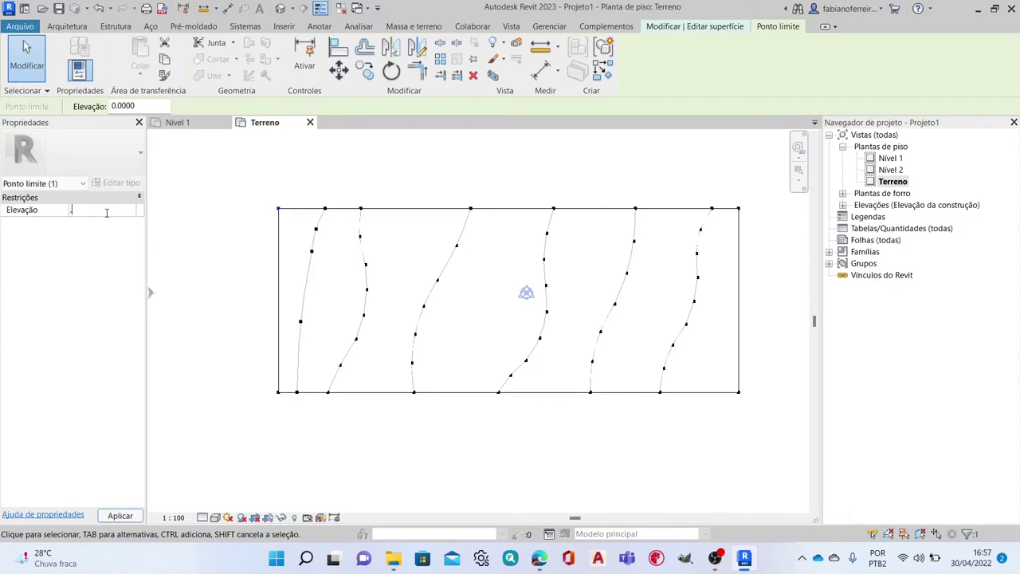
{"action": "left_click_drag", "start_coordinate": [250, 372], "coordinate": [289, 408]}
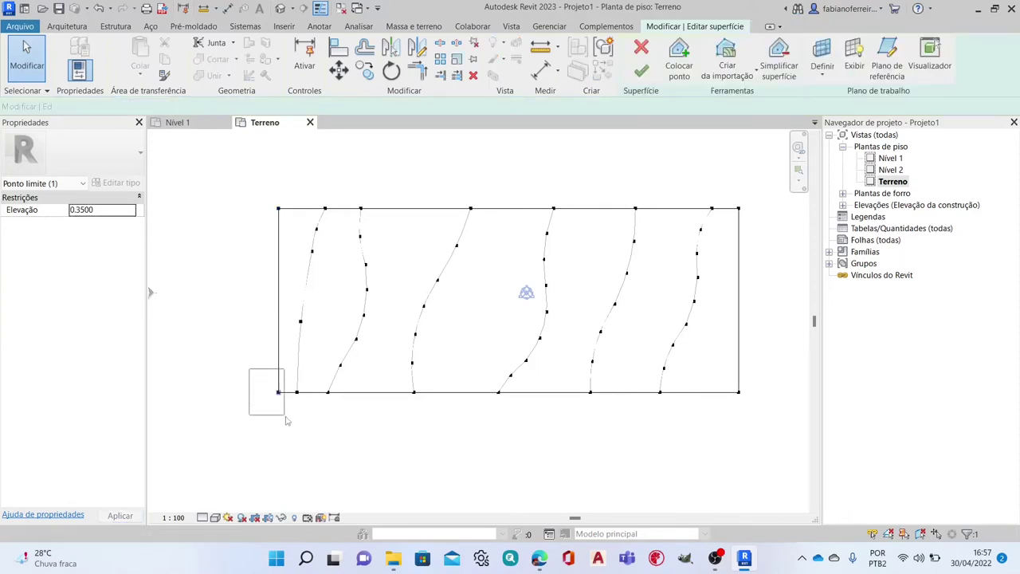
{"action": "left_click", "coordinate": [113, 212]}
{"action": "type", "text": ".3"}
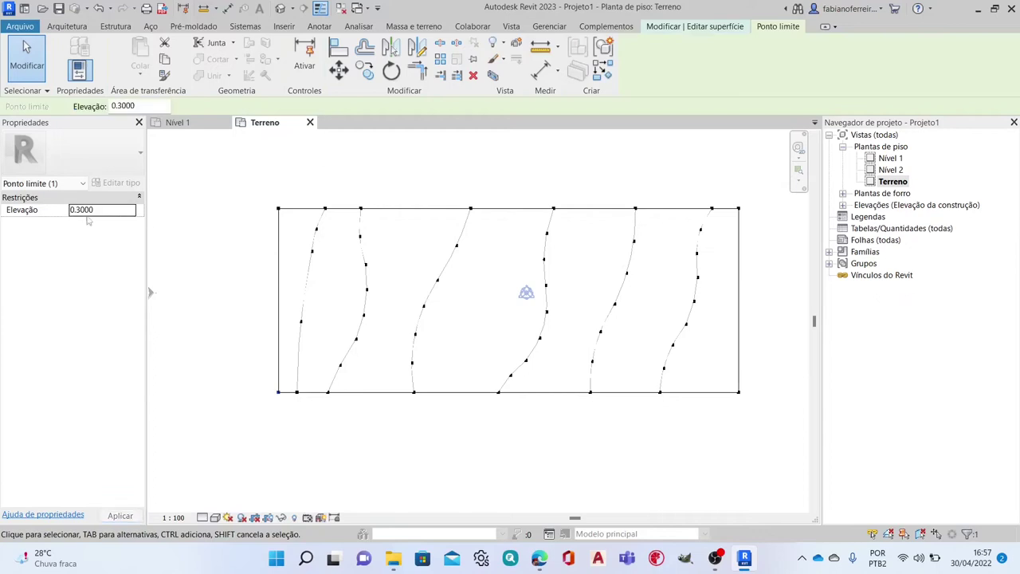
{"action": "left_click_drag", "start_coordinate": [82, 209], "coordinate": [113, 211]}
{"action": "left_click_drag", "start_coordinate": [291, 418], "coordinate": [239, 346]}
{"action": "left_click", "coordinate": [102, 211]}
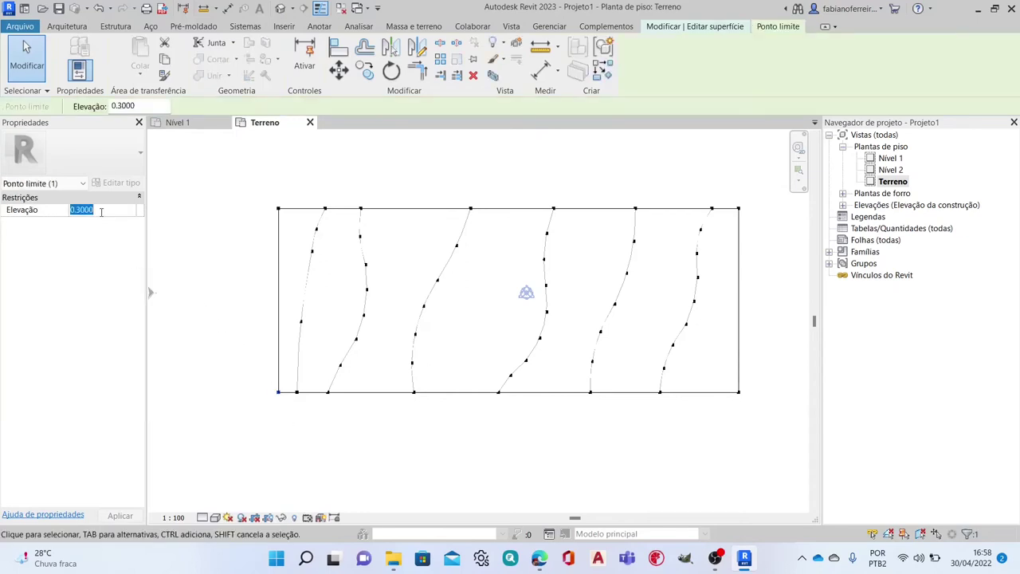
{"action": "type", "text": ".35"}
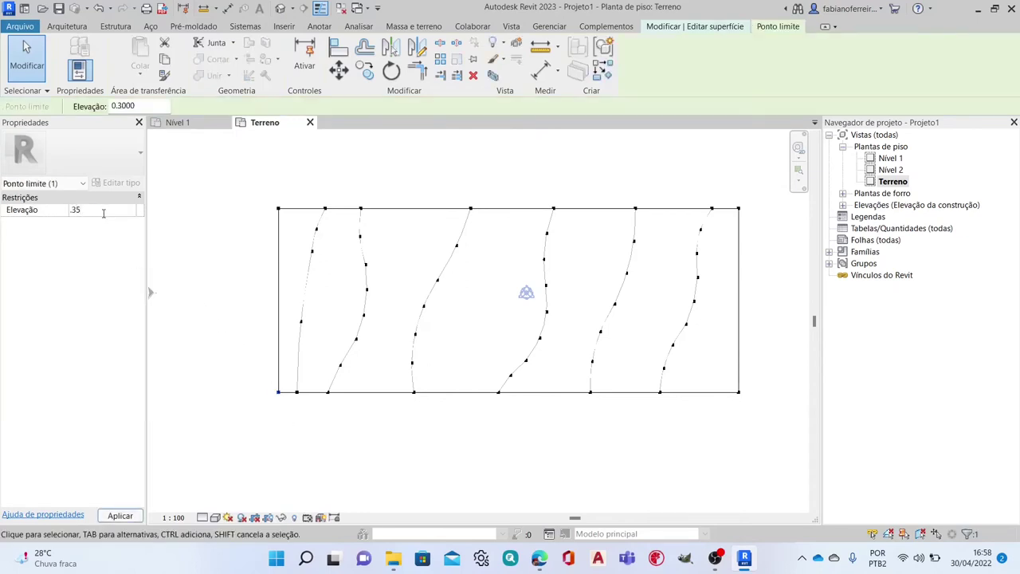
{"action": "key", "text": "Return"}
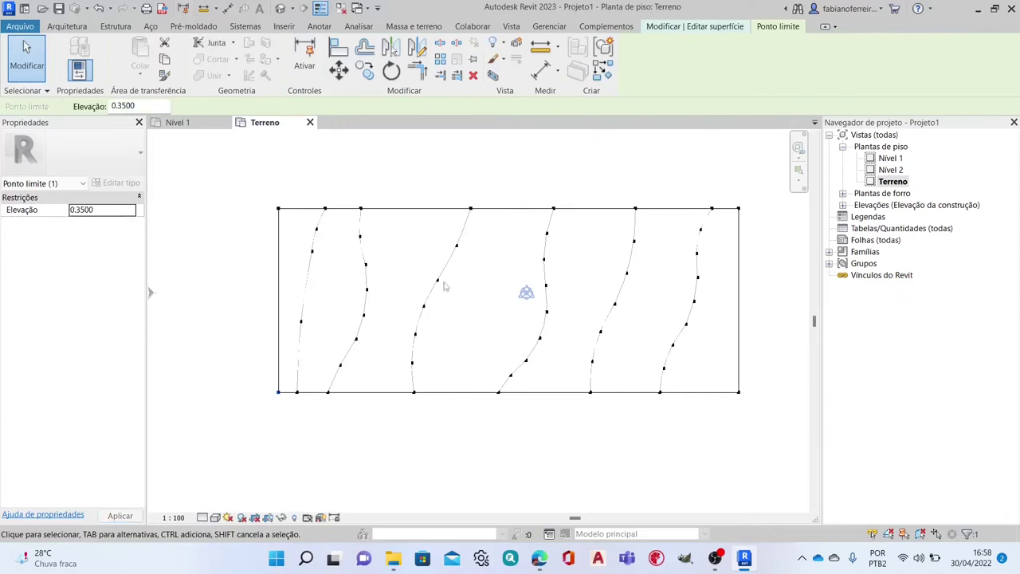
{"action": "left_click", "coordinate": [739, 209]}
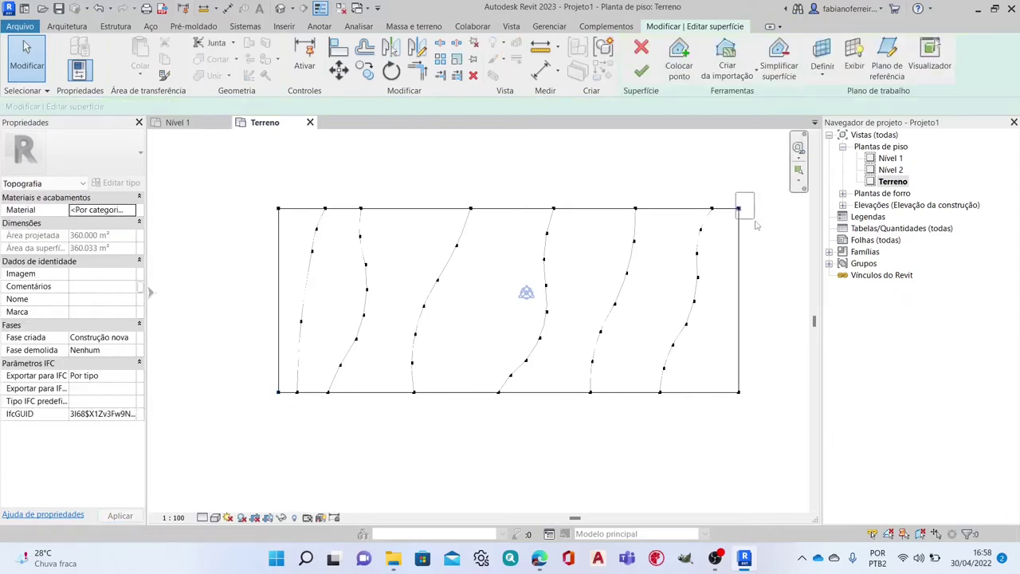
{"action": "left_click_drag", "start_coordinate": [732, 415], "coordinate": [780, 363]}
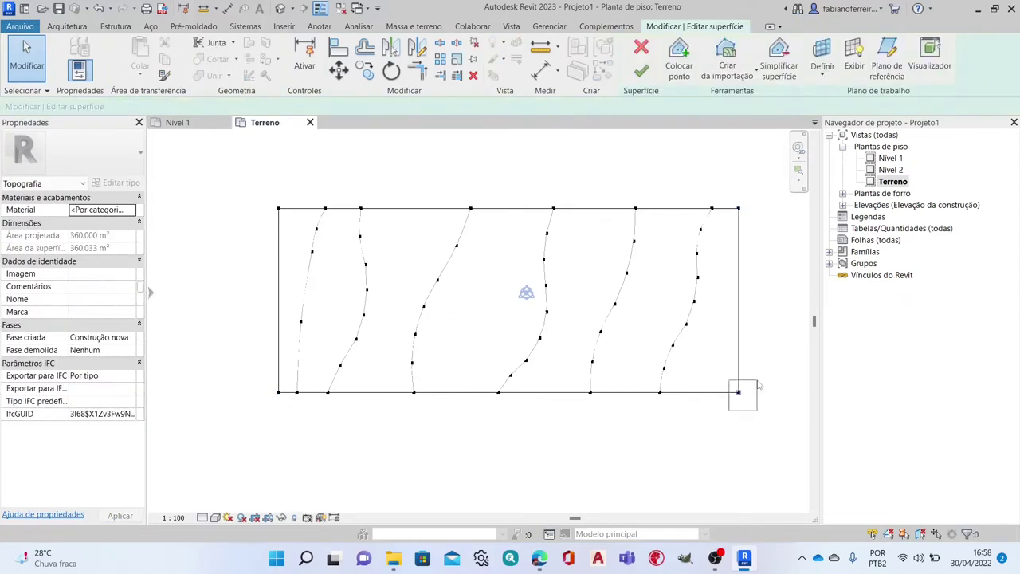
{"action": "left_click", "coordinate": [784, 374]}
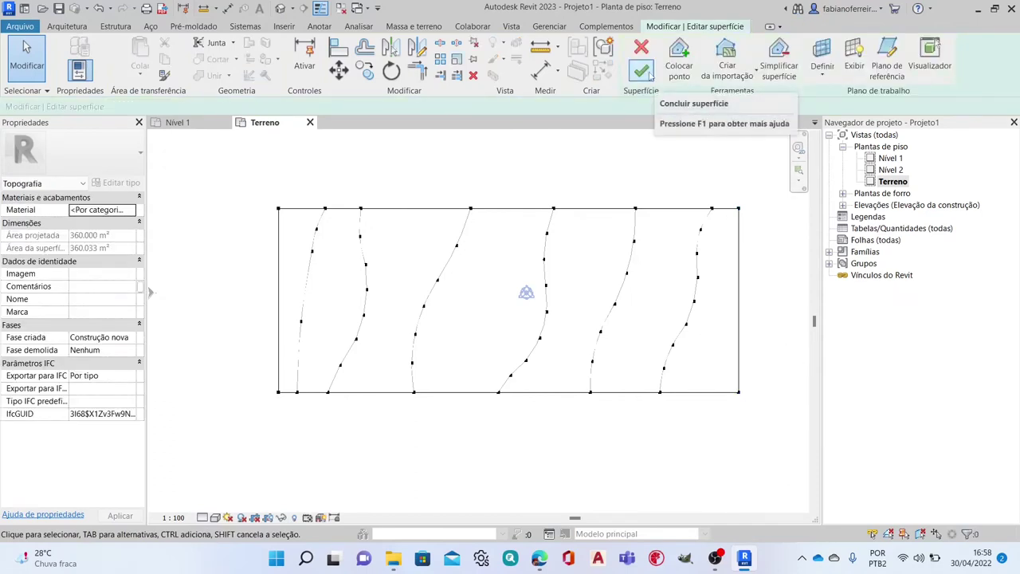
Step: Finish the surface, then view its material in the Material browser and cancel without changes
{"action": "left_click", "coordinate": [648, 73]}
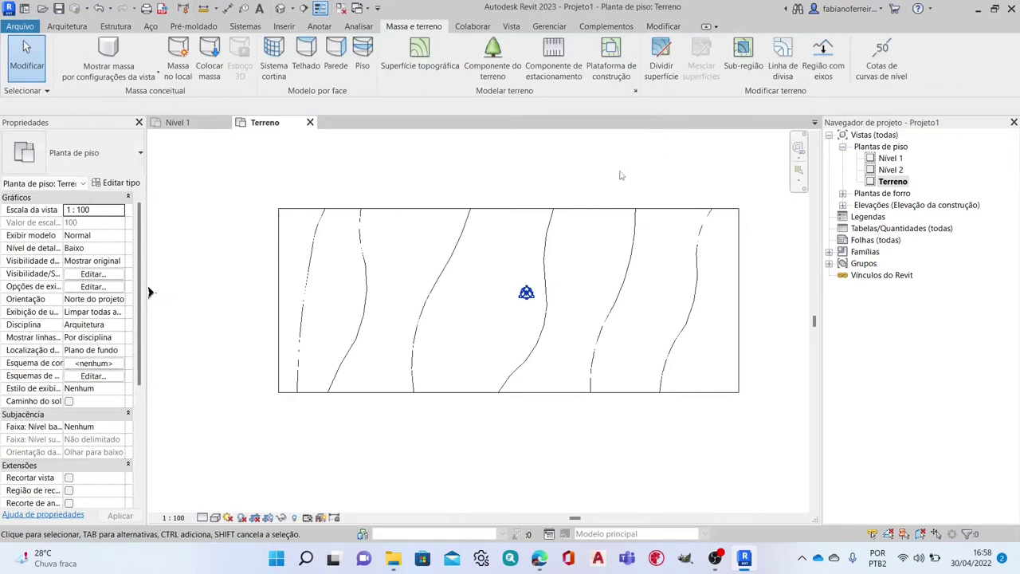
{"action": "left_click", "coordinate": [406, 210]}
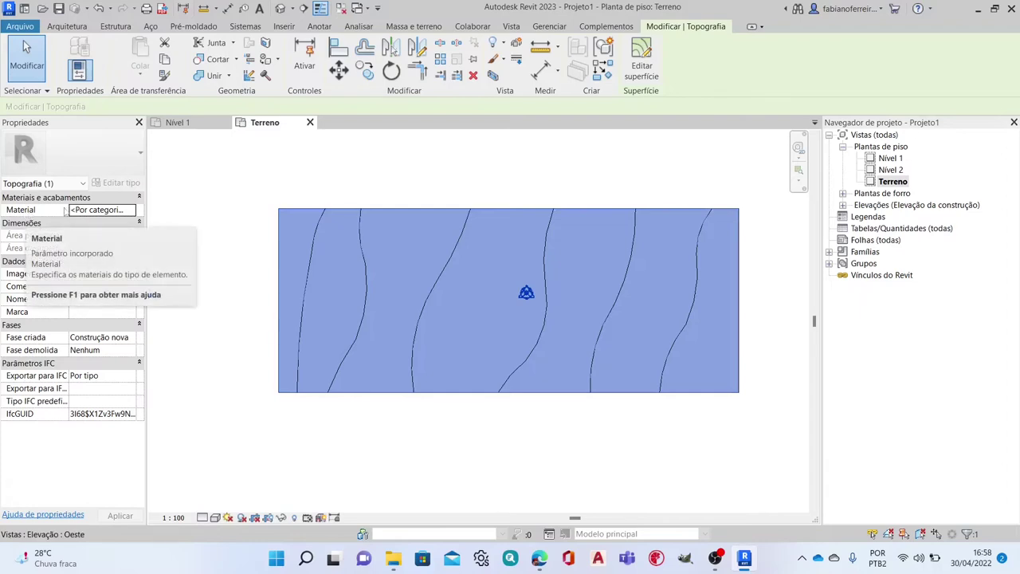
{"action": "left_click", "coordinate": [127, 211]}
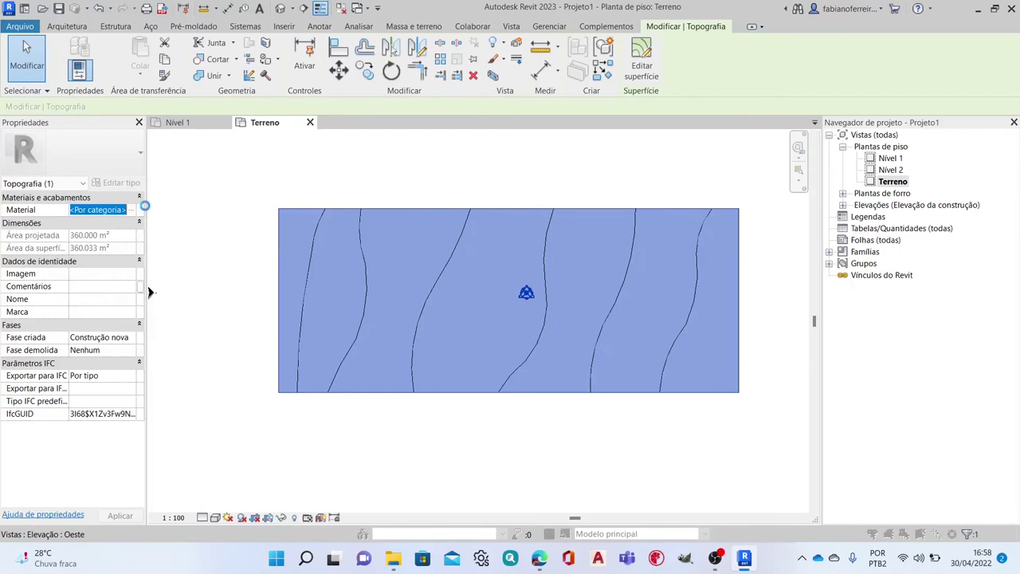
{"action": "left_click", "coordinate": [139, 209]}
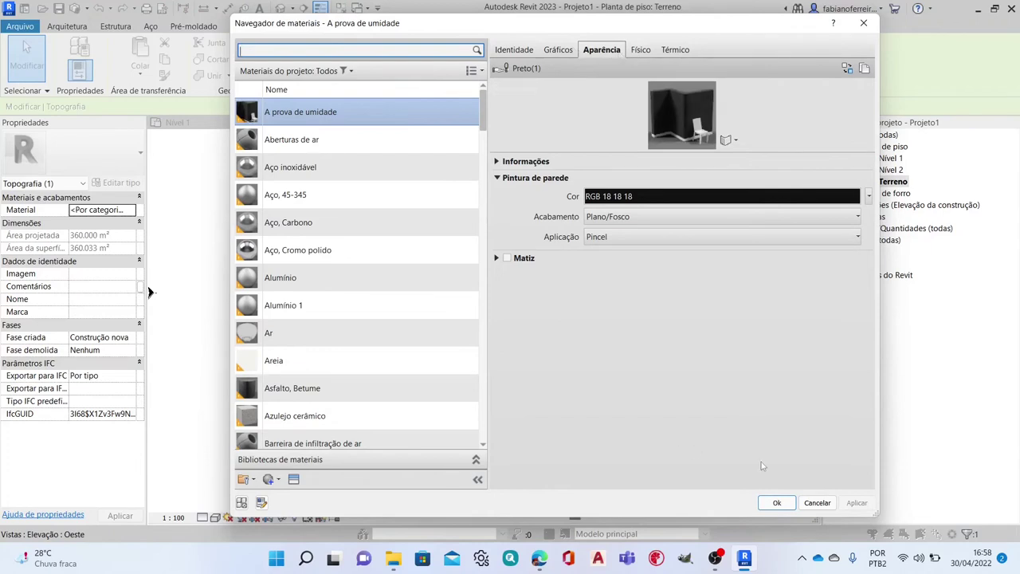
{"action": "left_click", "coordinate": [817, 503]}
{"action": "key", "text": "Escape"}
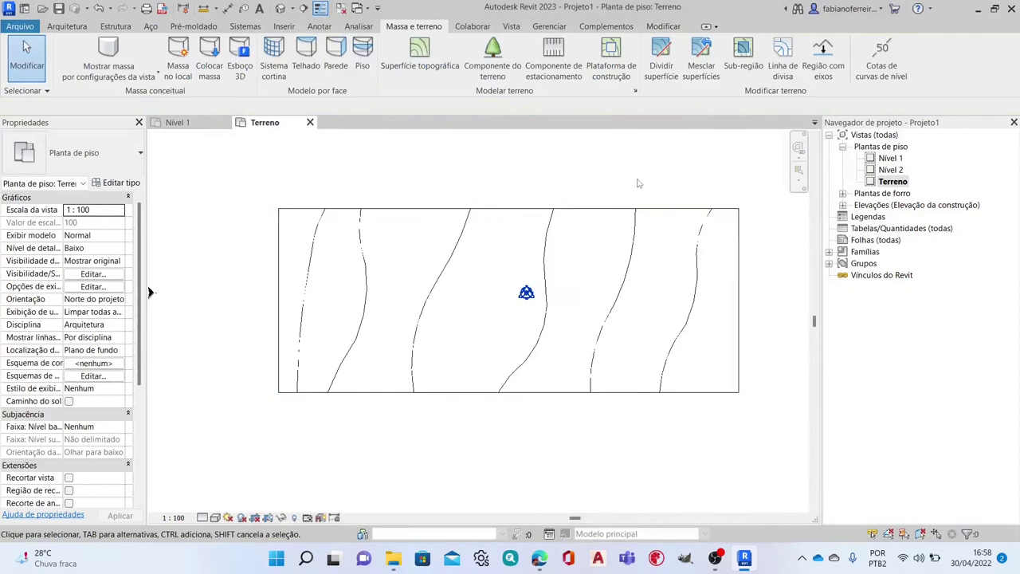
Step: Show the terrain in Cores consistentes style in both the plan and the default 3D view
{"action": "left_click", "coordinate": [204, 518]}
{"action": "left_click", "coordinate": [219, 490]}
{"action": "left_click", "coordinate": [215, 518]}
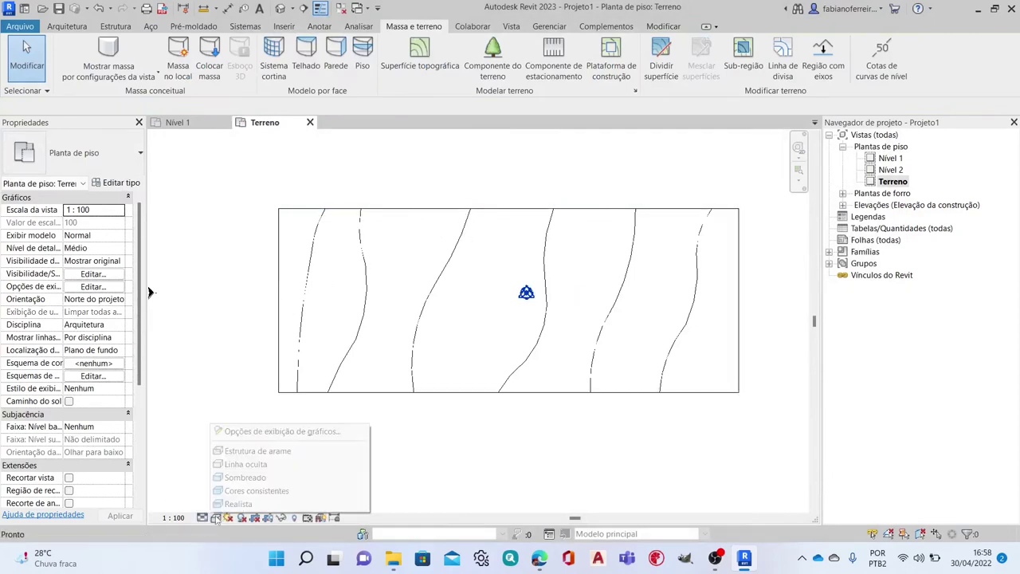
{"action": "left_click", "coordinate": [239, 491]}
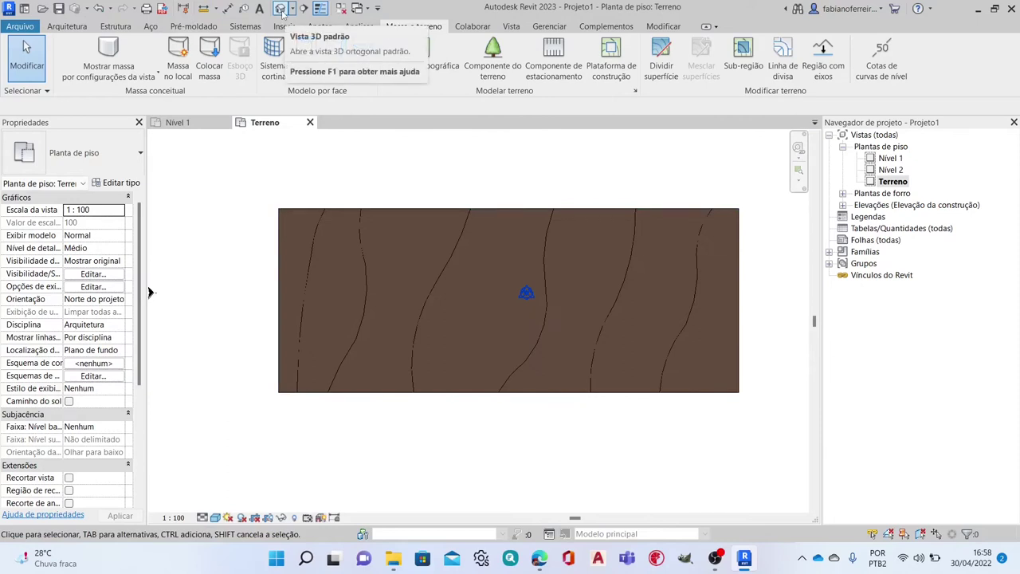
{"action": "left_click", "coordinate": [280, 9]}
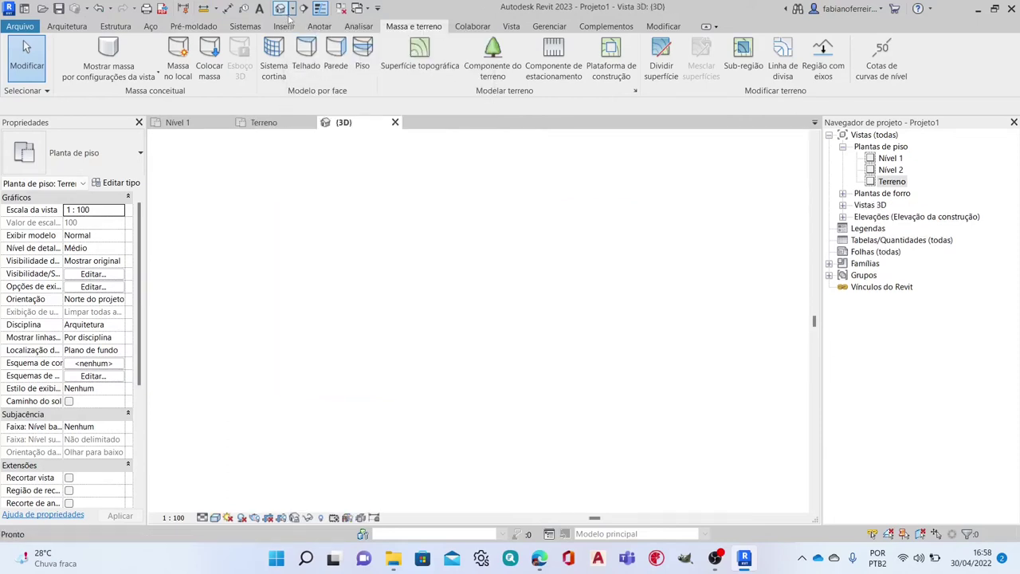
{"action": "left_click", "coordinate": [215, 518]}
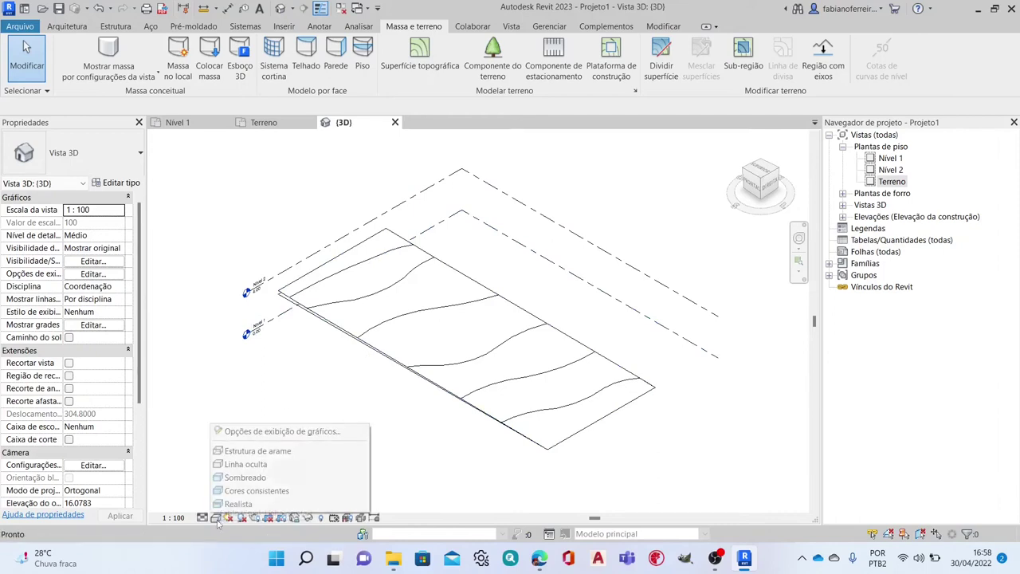
{"action": "left_click", "coordinate": [252, 489]}
Step: Reframe the 3D view and open its Visibility/Graphic Overrides with VG
{"action": "scroll", "coordinate": [335, 413], "scroll_direction": "up", "scroll_amount": 1}
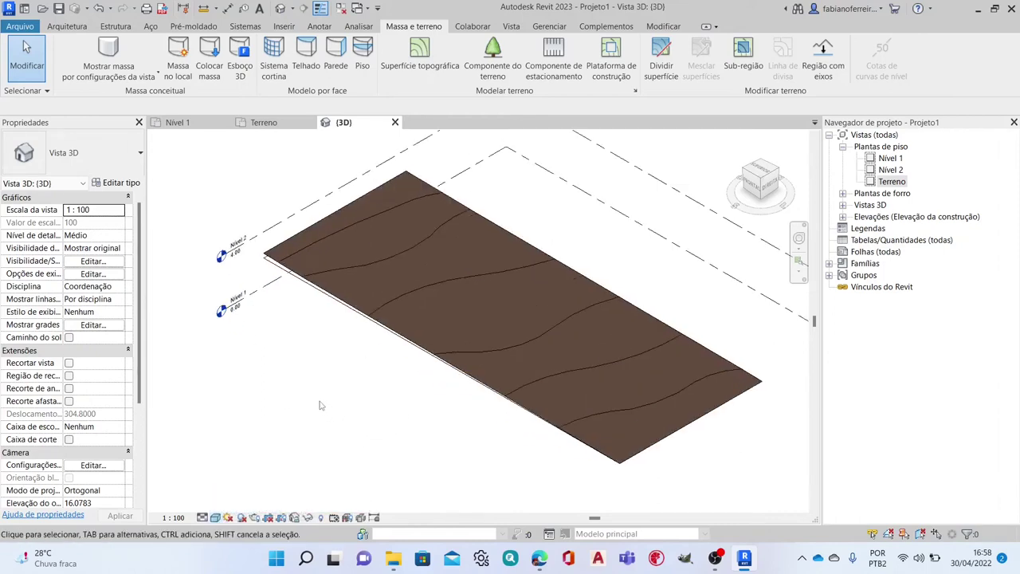
{"action": "scroll", "coordinate": [287, 328], "scroll_direction": "up", "scroll_amount": 2}
{"action": "scroll", "coordinate": [276, 263], "scroll_direction": "up", "scroll_amount": 1}
{"action": "scroll", "coordinate": [276, 252], "scroll_direction": "down", "scroll_amount": 1}
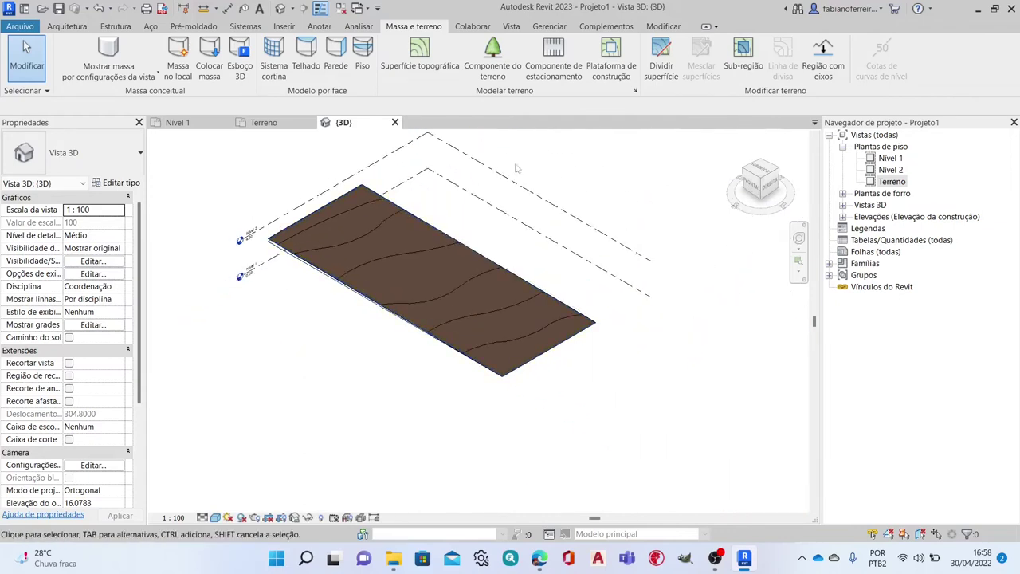
{"action": "scroll", "coordinate": [383, 244], "scroll_direction": "down", "scroll_amount": 1}
{"action": "scroll", "coordinate": [468, 221], "scroll_direction": "down", "scroll_amount": 1}
{"action": "middle_click_drag", "start_coordinate": [468, 221], "coordinate": [492, 248]}
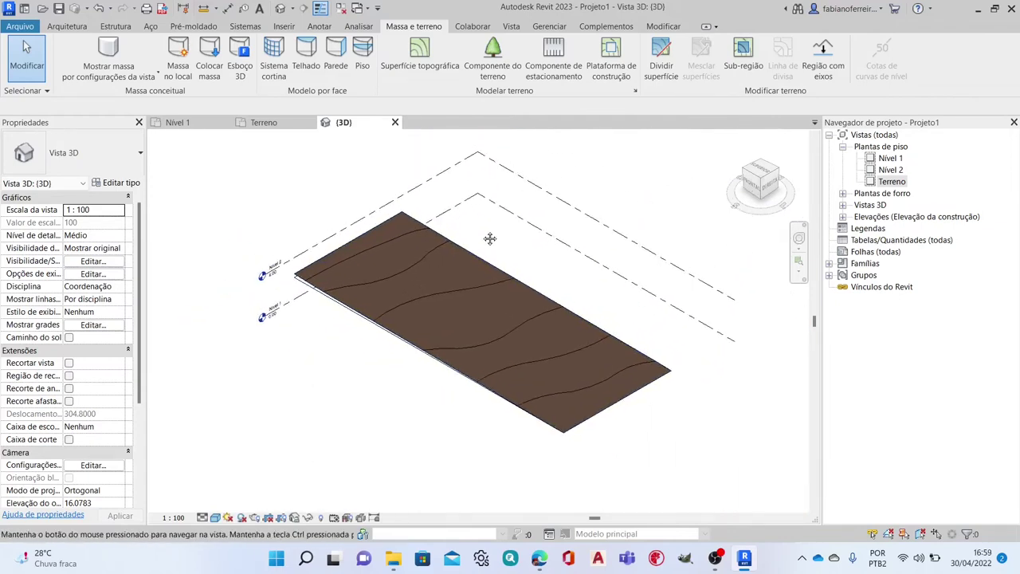
{"action": "key", "text": "v"}
{"action": "key", "text": "v"}
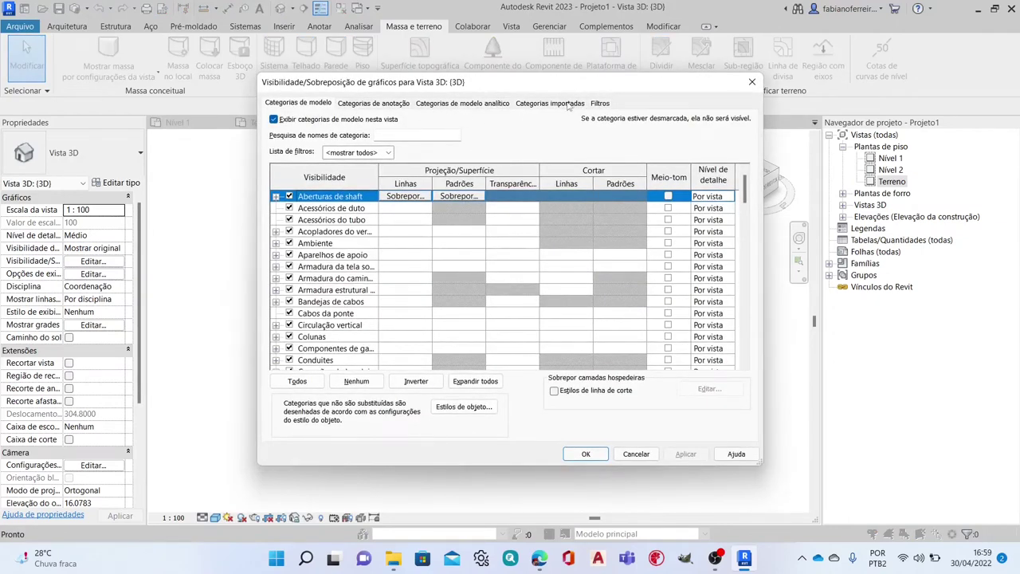
Step: Hide SOBRADO_TERRENO.dwg under Imported Categories and apply the change
{"action": "left_click", "coordinate": [570, 106]}
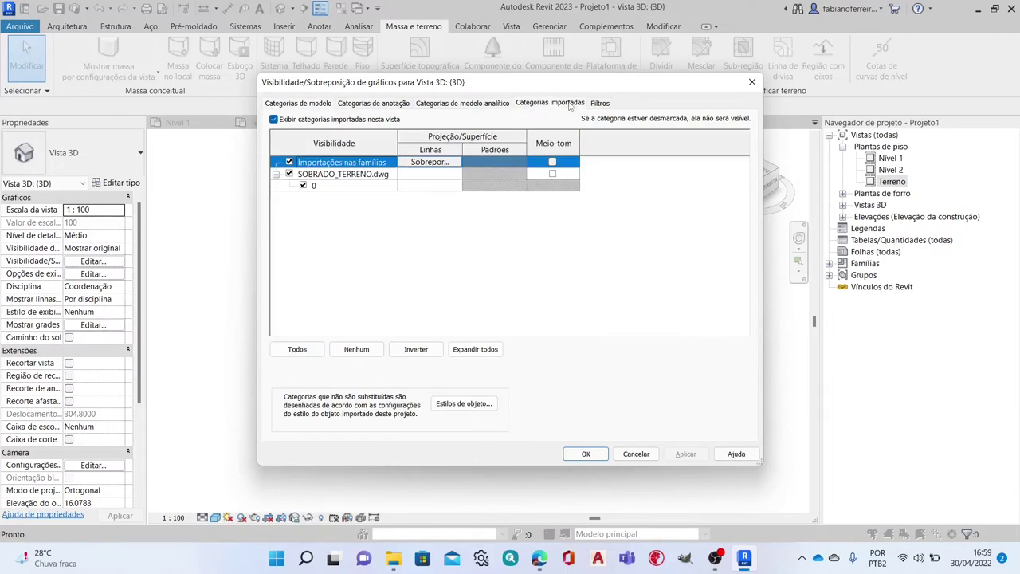
{"action": "left_click", "coordinate": [289, 174]}
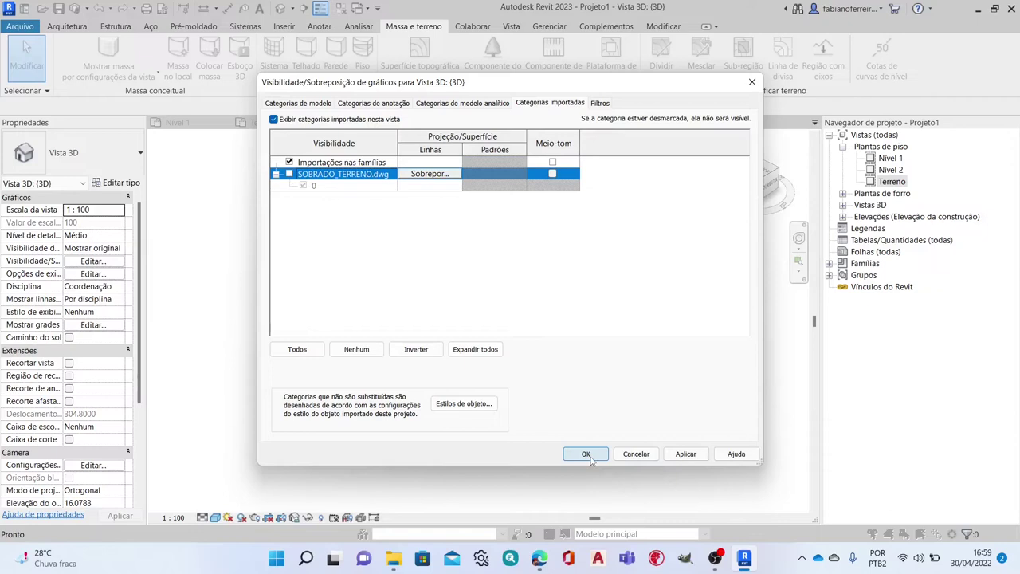
{"action": "left_click", "coordinate": [685, 454]}
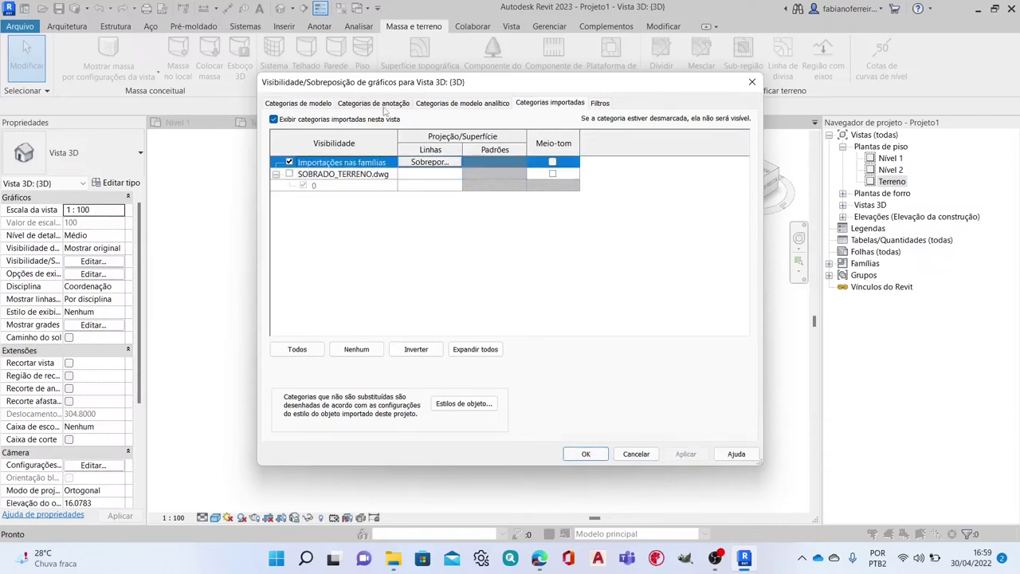
Step: Hide Níveis under Annotation Categories, apply, and close the dialog
{"action": "left_click", "coordinate": [385, 107]}
{"action": "scroll", "coordinate": [402, 225], "scroll_direction": "down", "scroll_amount": 2}
{"action": "scroll", "coordinate": [403, 225], "scroll_direction": "down", "scroll_amount": 1}
{"action": "mouse_move", "coordinate": [748, 183]}
{"action": "left_mouse_down"}
{"action": "mouse_move", "coordinate": [744, 234]}
{"action": "mouse_move", "coordinate": [695, 336]}
{"action": "left_mouse_up"}
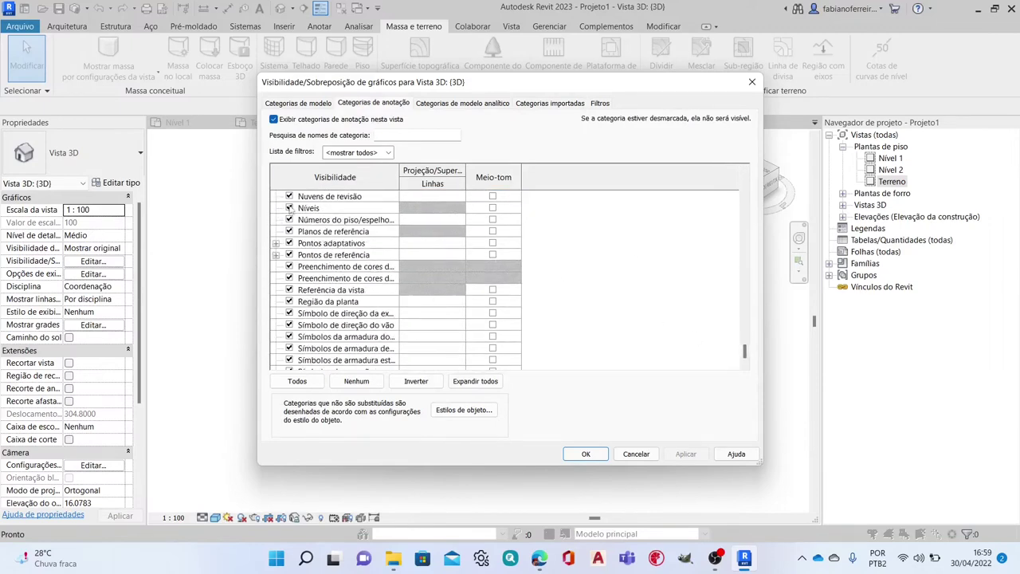
{"action": "left_click", "coordinate": [290, 207]}
{"action": "left_click", "coordinate": [686, 454]}
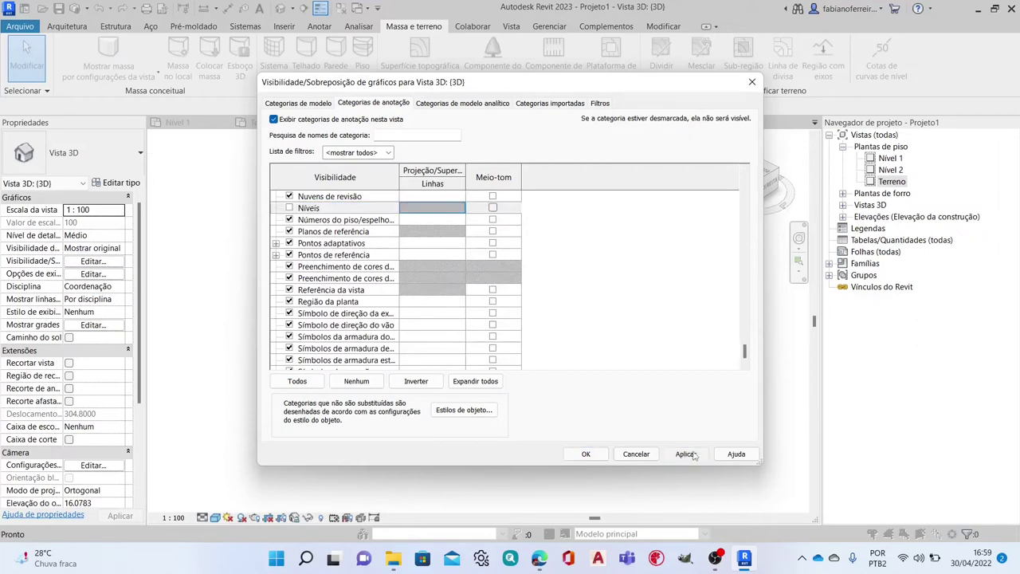
{"action": "left_click", "coordinate": [586, 454]}
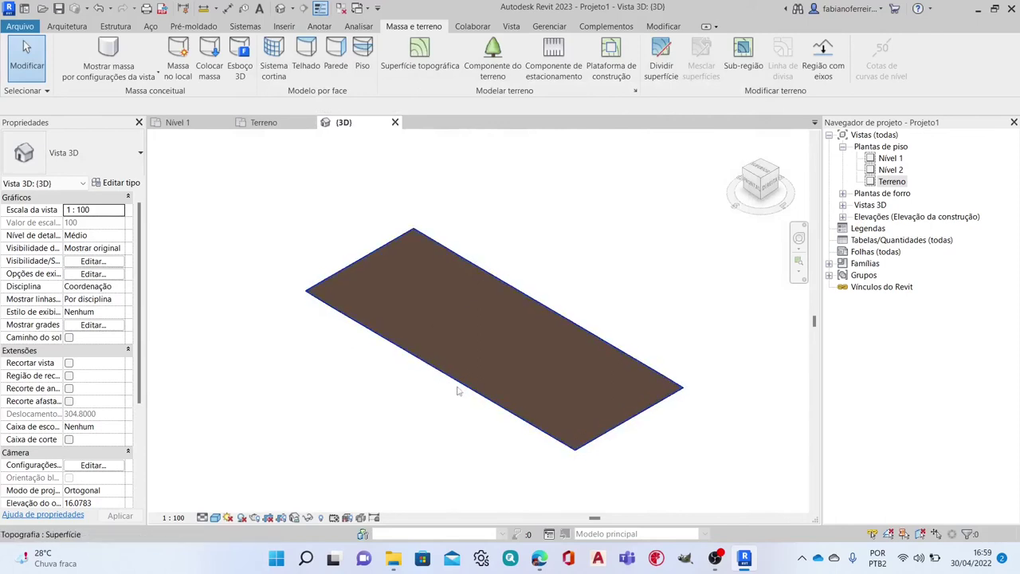
Step: Orbit the 3D view and turn on Caixa de corte in Properties
{"action": "middle_click_drag", "start_coordinate": [414, 410], "coordinate": [620, 428], "text": "shift"}
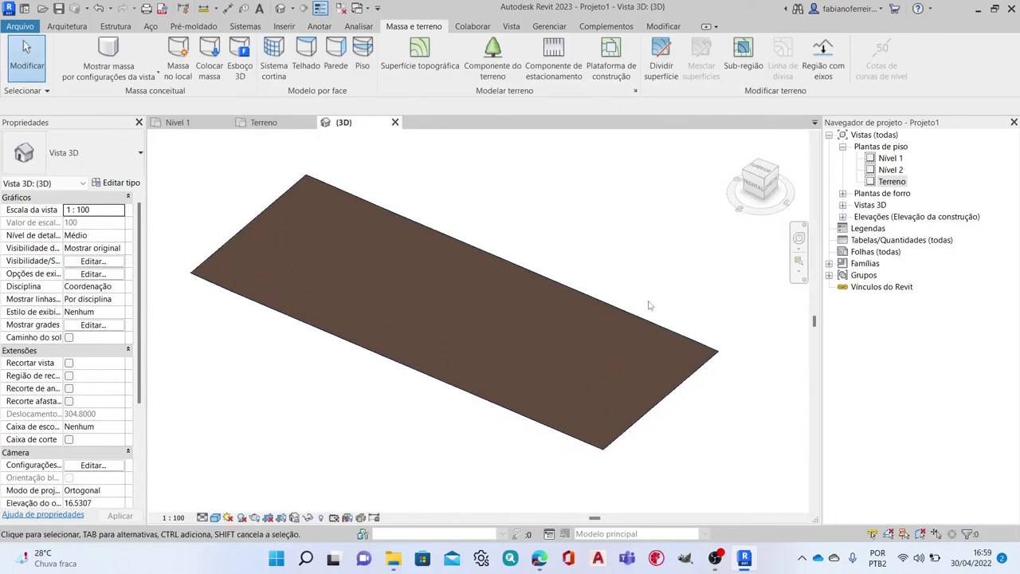
{"action": "scroll", "coordinate": [650, 305], "scroll_direction": "up", "scroll_amount": 2}
{"action": "scroll", "coordinate": [630, 303], "scroll_direction": "down", "scroll_amount": 4}
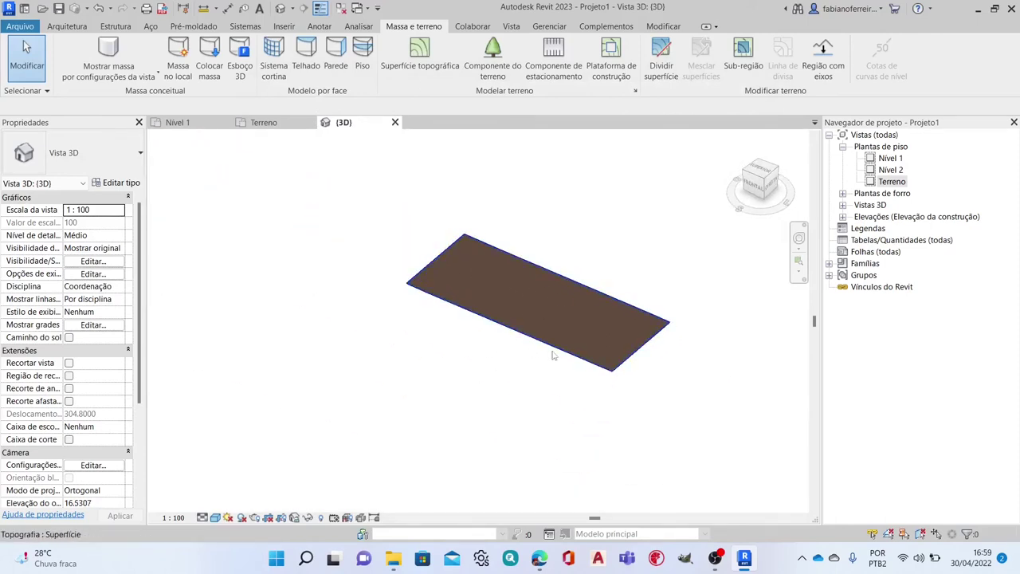
{"action": "scroll", "coordinate": [554, 356], "scroll_direction": "up", "scroll_amount": 2}
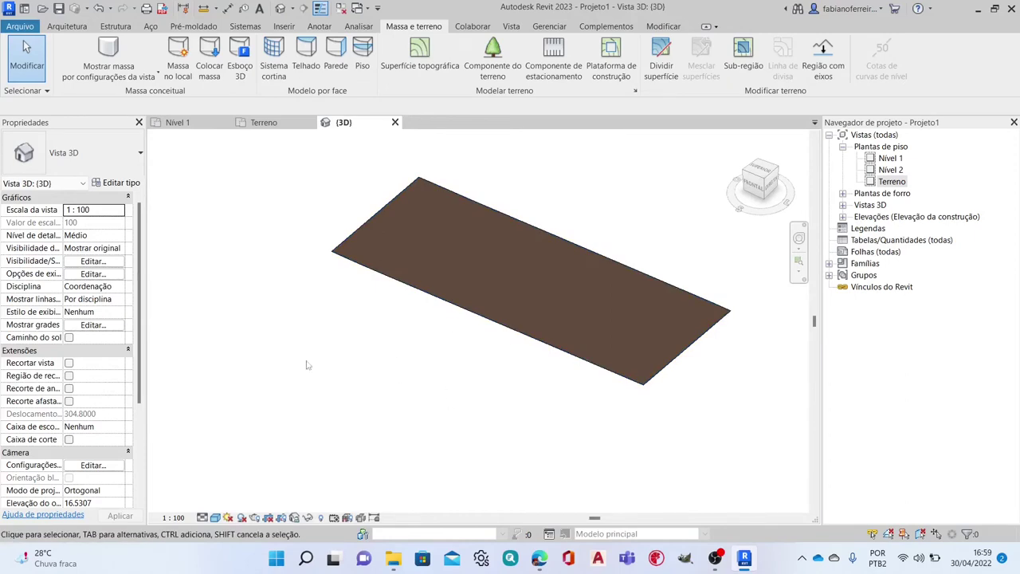
{"action": "left_click", "coordinate": [69, 441]}
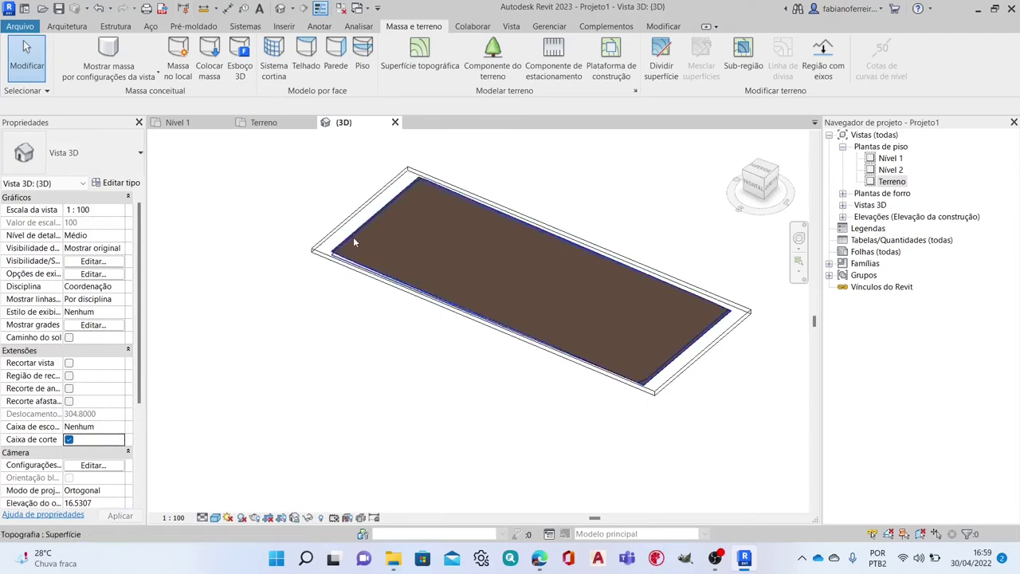
Step: Drag the first section box face onto the terrain edge
{"action": "scroll", "coordinate": [316, 266], "scroll_direction": "up", "scroll_amount": 3}
{"action": "middle_click_drag", "start_coordinate": [315, 266], "coordinate": [297, 255], "text": "shift"}
{"action": "left_click", "coordinate": [297, 250]}
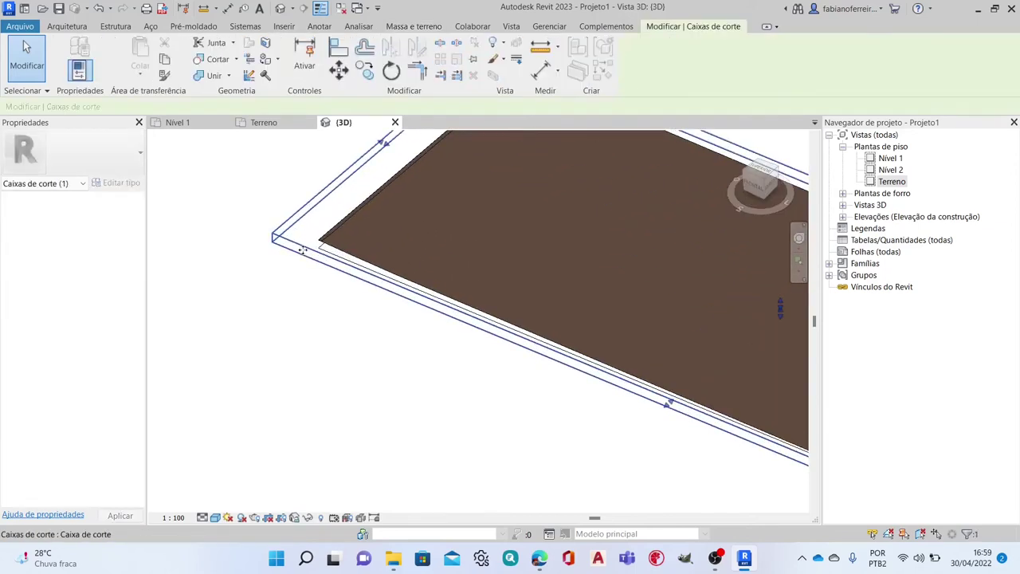
{"action": "scroll", "coordinate": [699, 405], "scroll_direction": "up", "scroll_amount": 2}
{"action": "scroll", "coordinate": [700, 405], "scroll_direction": "up", "scroll_amount": 2}
{"action": "scroll", "coordinate": [579, 396], "scroll_direction": "up", "scroll_amount": 2}
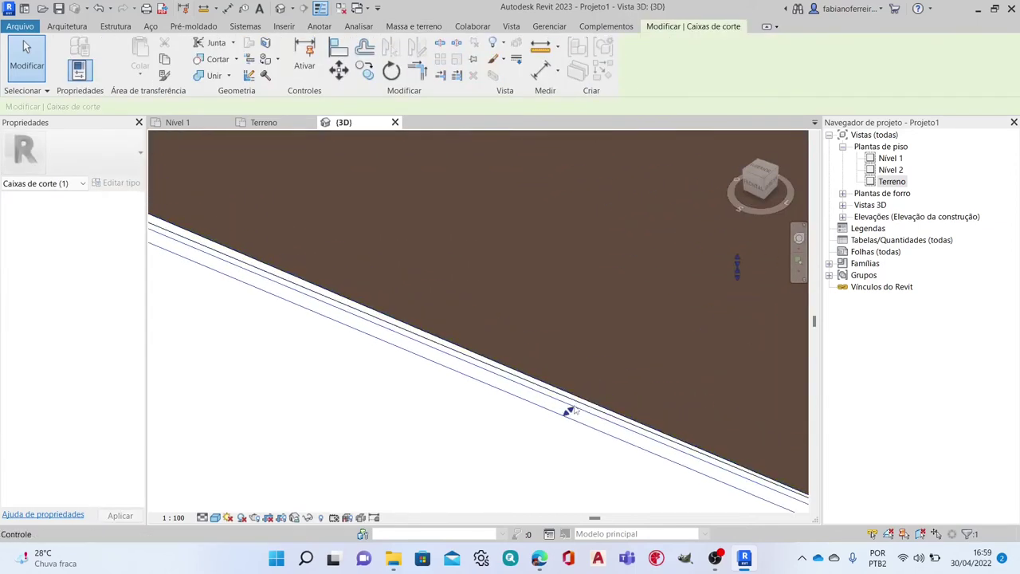
{"action": "left_click_drag", "start_coordinate": [568, 411], "coordinate": [584, 400]}
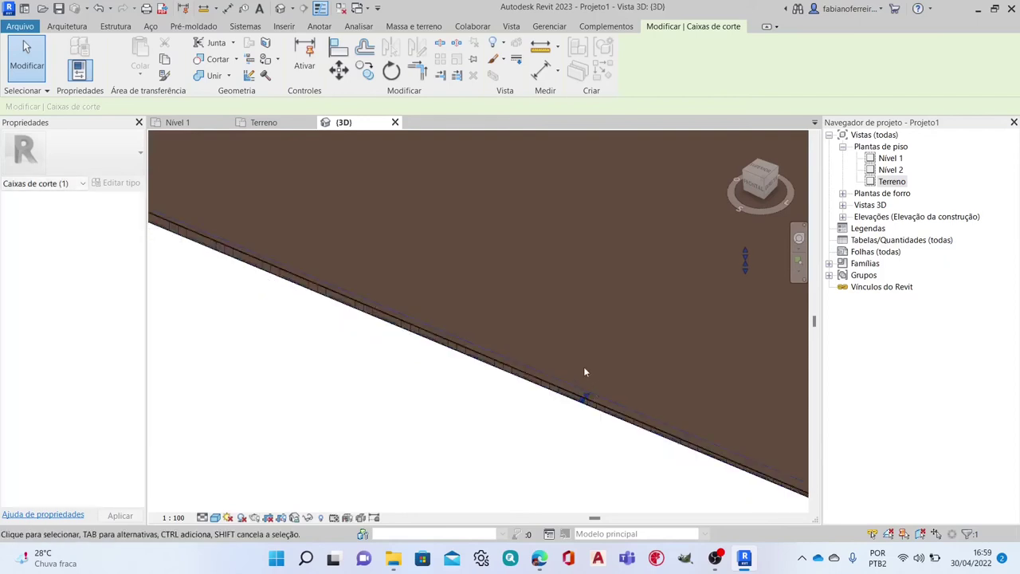
{"action": "scroll", "coordinate": [582, 359], "scroll_direction": "down", "scroll_amount": 3}
{"action": "scroll", "coordinate": [500, 348], "scroll_direction": "up", "scroll_amount": 2}
{"action": "scroll", "coordinate": [694, 411], "scroll_direction": "up", "scroll_amount": 2}
{"action": "scroll", "coordinate": [693, 411], "scroll_direction": "up", "scroll_amount": 2}
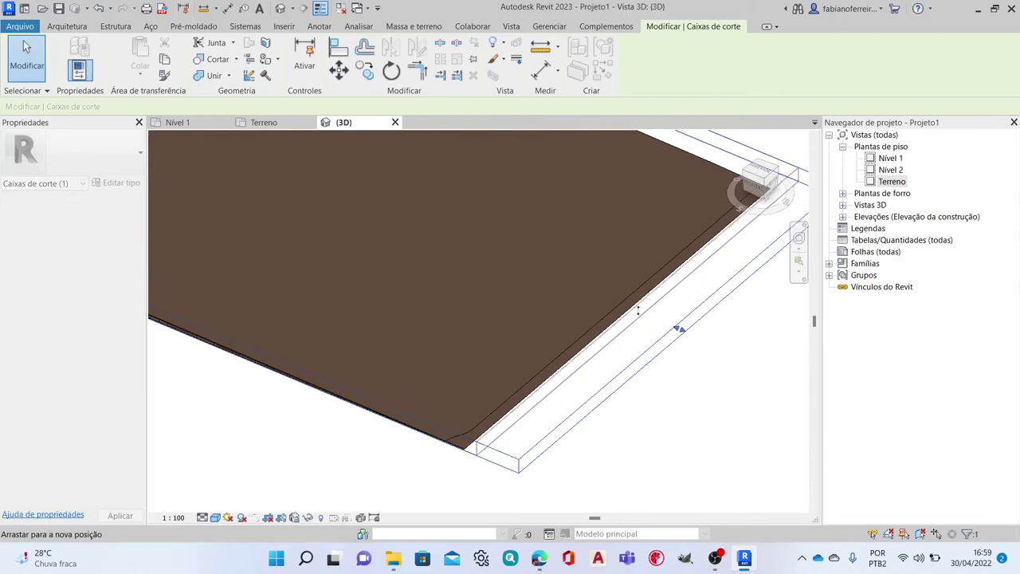
{"action": "left_click", "coordinate": [631, 314]}
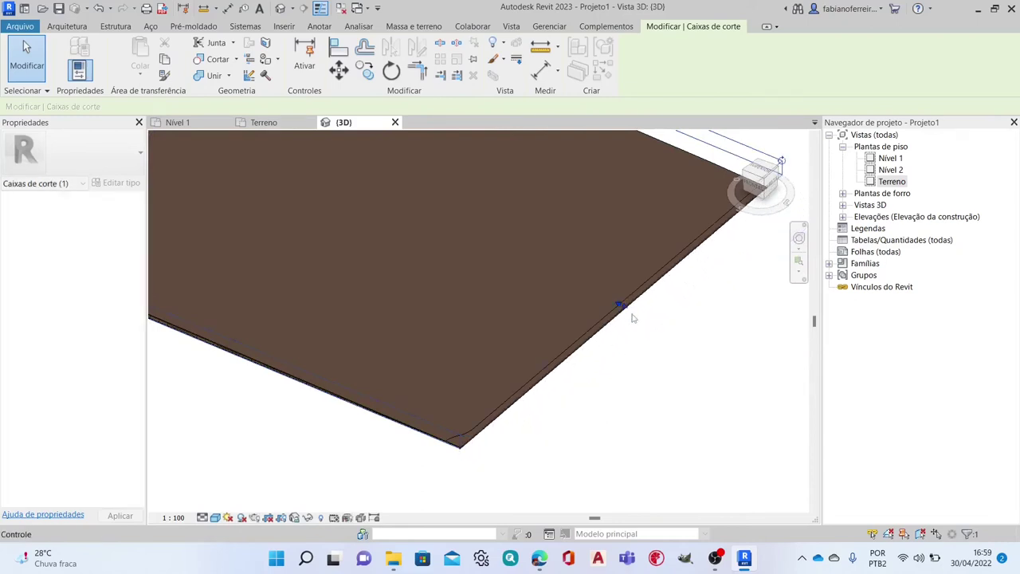
Step: Fit the remaining section box faces tightly to the other terrain edges
{"action": "scroll", "coordinate": [677, 349], "scroll_direction": "down", "scroll_amount": 2}
{"action": "mouse_move", "coordinate": [261, 356]}
{"action": "middle_mouse_down", "text": "shift"}
{"action": "mouse_move", "coordinate": [397, 353]}
{"action": "mouse_move", "coordinate": [545, 326]}
{"action": "mouse_move", "coordinate": [205, 326]}
{"action": "mouse_move", "coordinate": [321, 303]}
{"action": "middle_mouse_up", "text": "shift"}
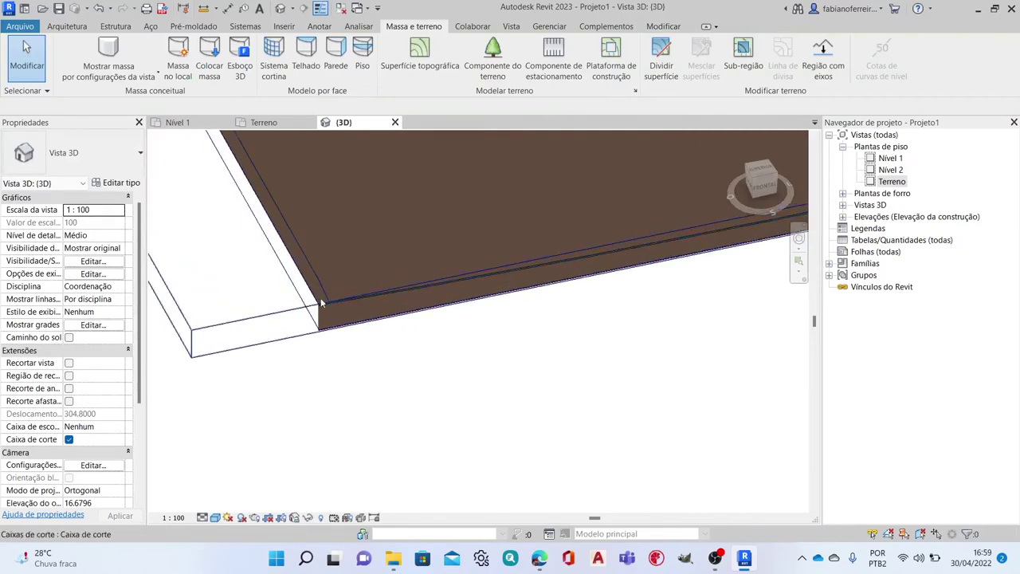
{"action": "scroll", "coordinate": [321, 303], "scroll_direction": "down", "scroll_amount": 2}
{"action": "scroll", "coordinate": [364, 338], "scroll_direction": "down", "scroll_amount": 2}
{"action": "left_click", "coordinate": [289, 263]}
{"action": "scroll", "coordinate": [299, 279], "scroll_direction": "up", "scroll_amount": 3}
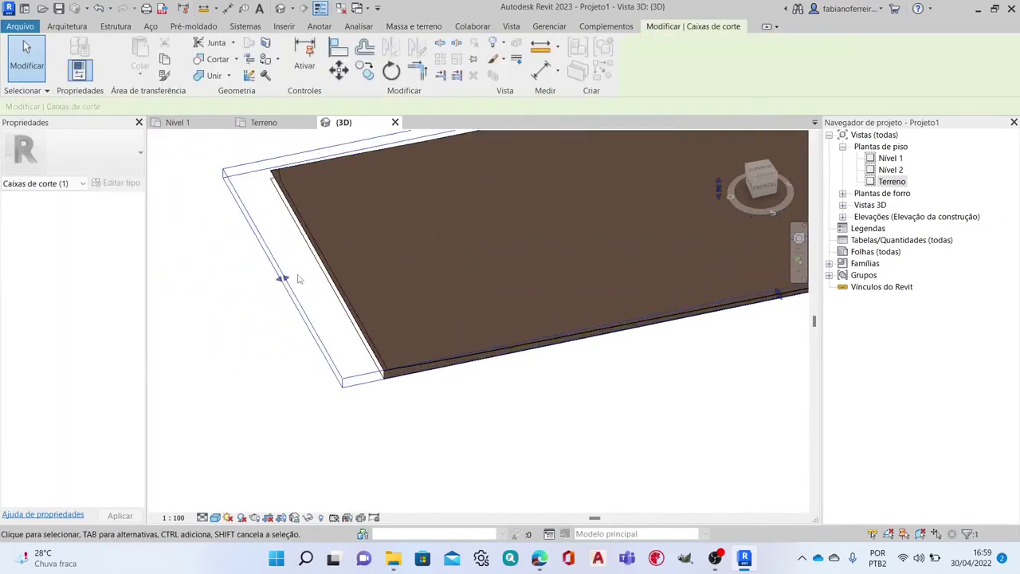
{"action": "mouse_move", "coordinate": [283, 278]}
{"action": "left_mouse_down"}
{"action": "mouse_move", "coordinate": [328, 271]}
{"action": "mouse_move", "coordinate": [267, 285]}
{"action": "left_mouse_up"}
{"action": "middle_click_drag", "start_coordinate": [267, 285], "coordinate": [476, 343], "text": "shift"}
{"action": "scroll", "coordinate": [576, 348], "scroll_direction": "up", "scroll_amount": 2}
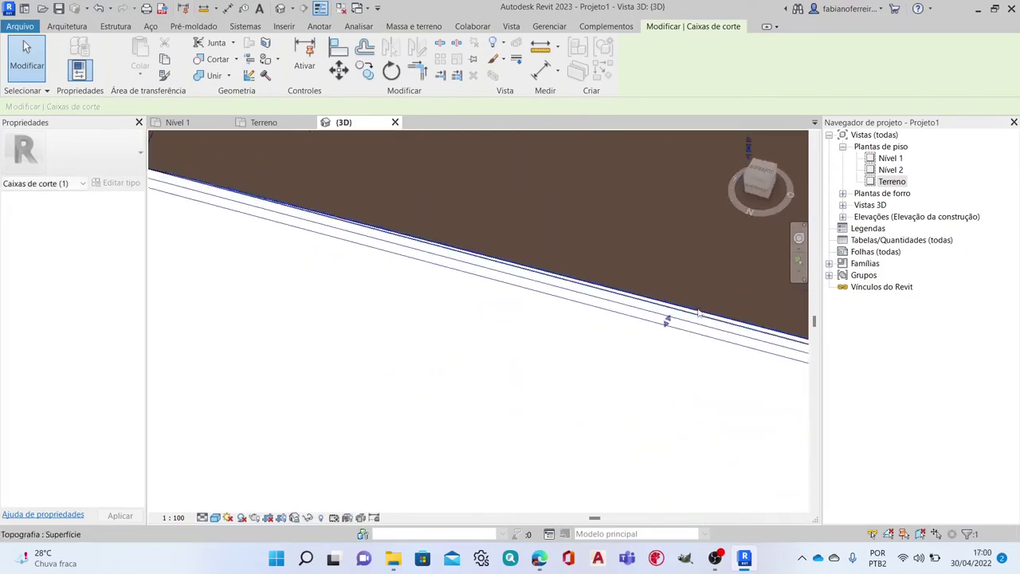
{"action": "left_click_drag", "start_coordinate": [653, 327], "coordinate": [666, 309]}
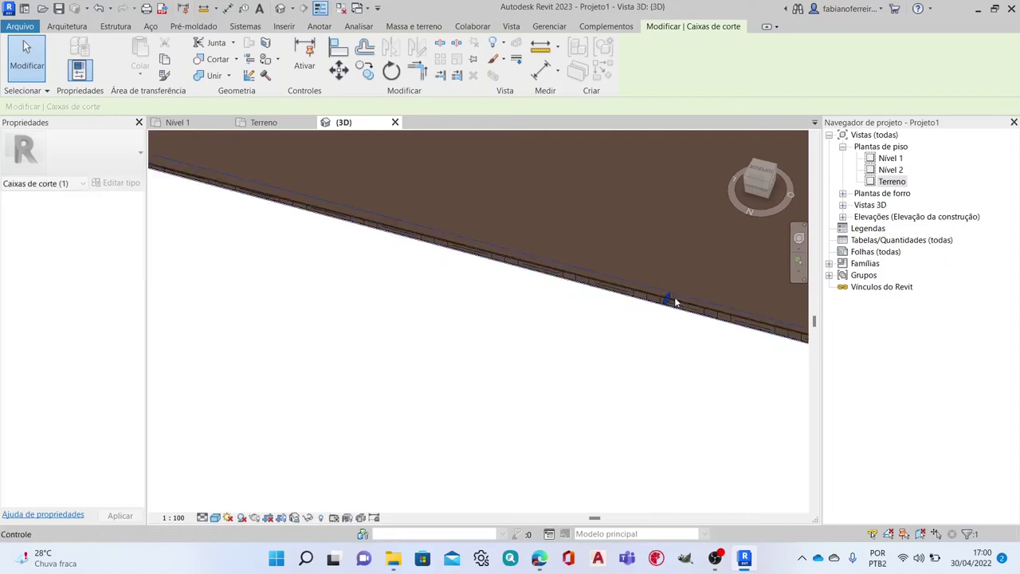
{"action": "left_click", "coordinate": [568, 344]}
Step: Orbit to verify the trimmed terrain, then return to the Terreno floor plan
{"action": "mouse_move", "coordinate": [584, 333]}
{"action": "middle_mouse_down", "text": "shift"}
{"action": "mouse_move", "coordinate": [548, 392]}
{"action": "mouse_move", "coordinate": [638, 324]}
{"action": "mouse_move", "coordinate": [455, 360]}
{"action": "mouse_move", "coordinate": [466, 346]}
{"action": "mouse_move", "coordinate": [289, 387]}
{"action": "mouse_move", "coordinate": [312, 319]}
{"action": "middle_mouse_up", "text": "shift"}
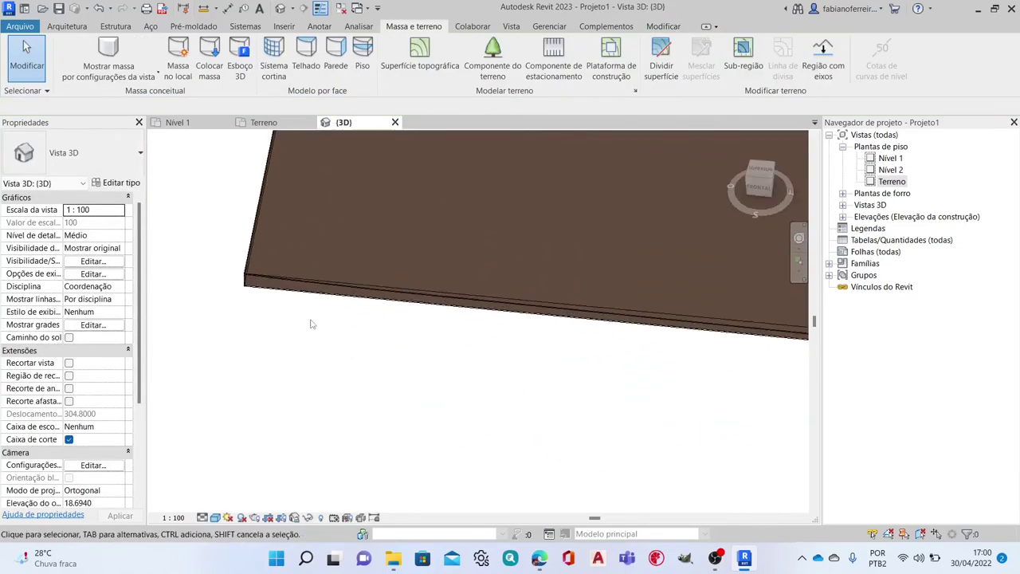
{"action": "left_click", "coordinate": [281, 280]}
{"action": "key", "text": "Escape"}
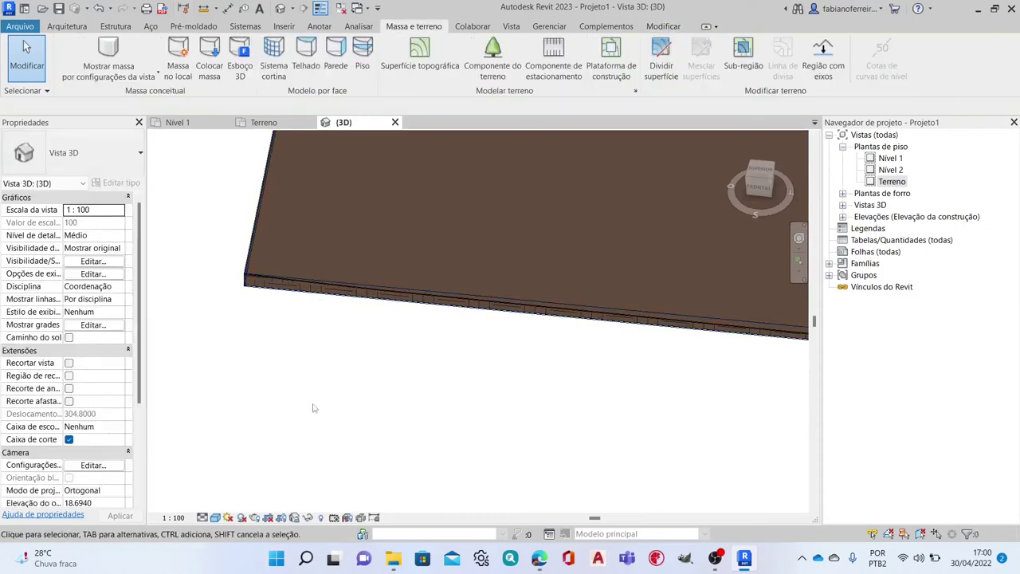
{"action": "mouse_move", "coordinate": [398, 273]}
{"action": "middle_mouse_down", "text": "shift"}
{"action": "mouse_move", "coordinate": [342, 258]}
{"action": "mouse_move", "coordinate": [553, 284]}
{"action": "middle_mouse_up", "text": "shift"}
{"action": "left_click", "coordinate": [544, 285]}
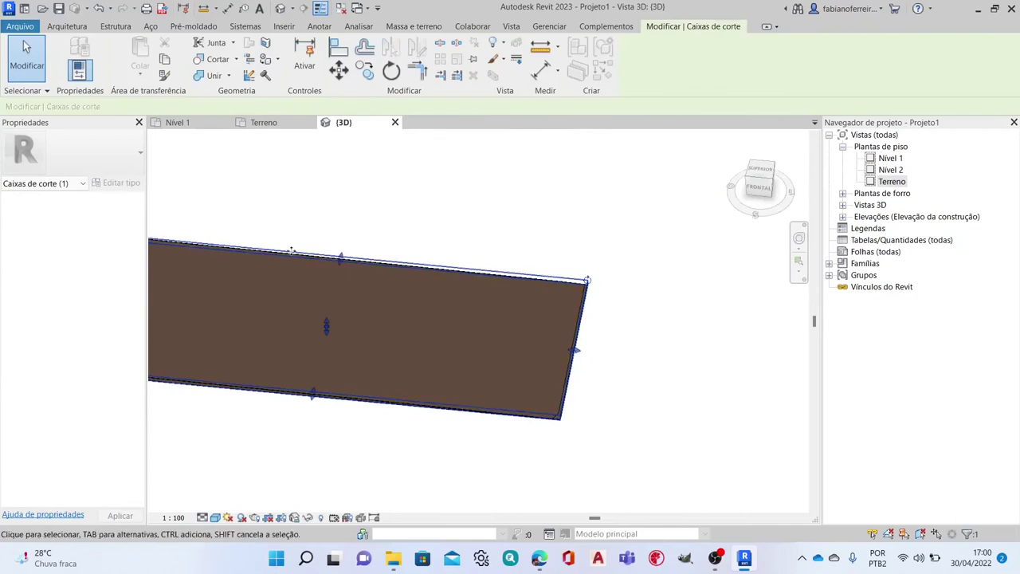
{"action": "key", "text": "Escape"}
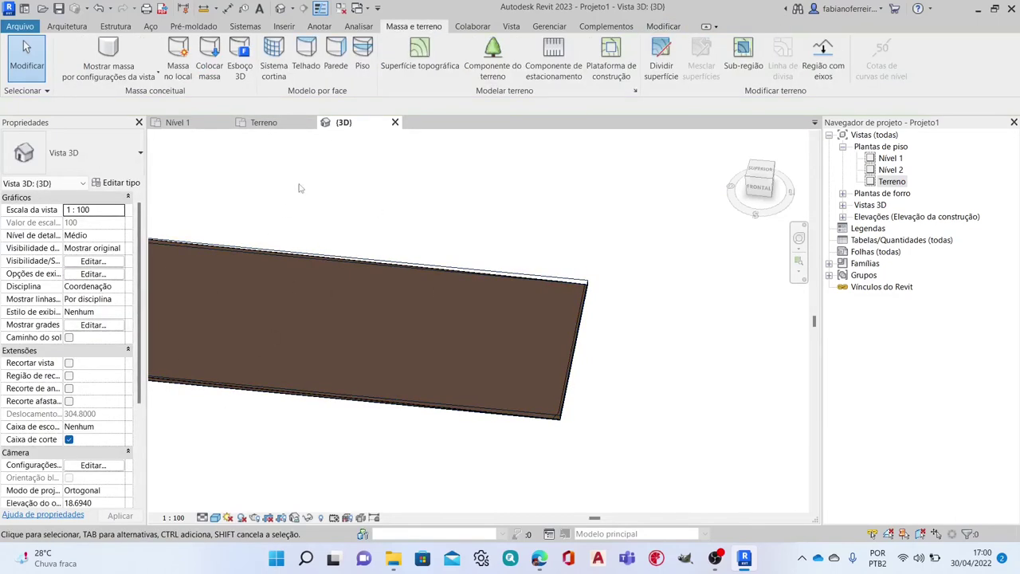
{"action": "mouse_move", "coordinate": [342, 216]}
{"action": "middle_mouse_down"}
{"action": "mouse_move", "coordinate": [415, 236]}
{"action": "mouse_move", "coordinate": [429, 144]}
{"action": "middle_mouse_up"}
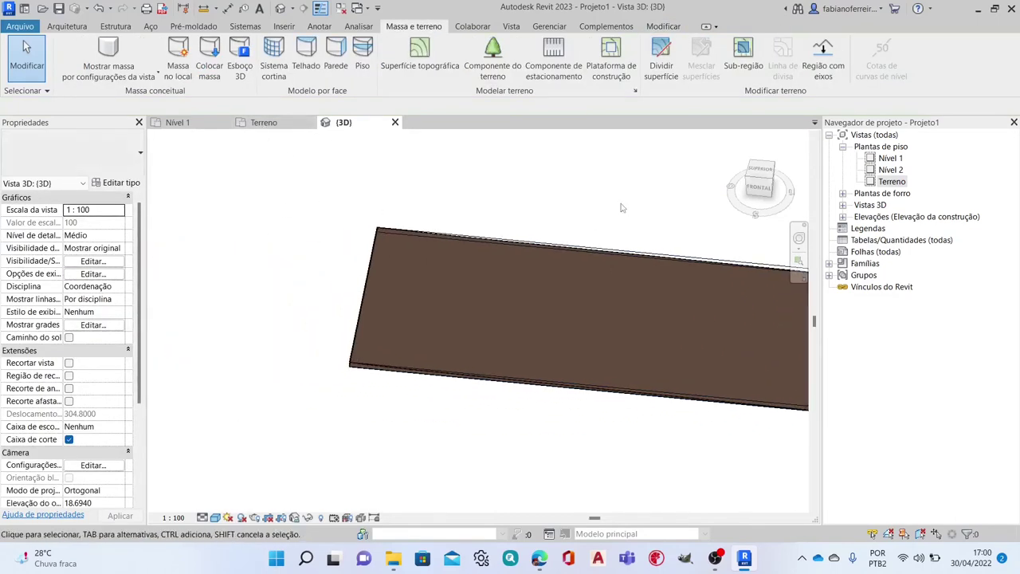
{"action": "left_click", "coordinate": [266, 122]}
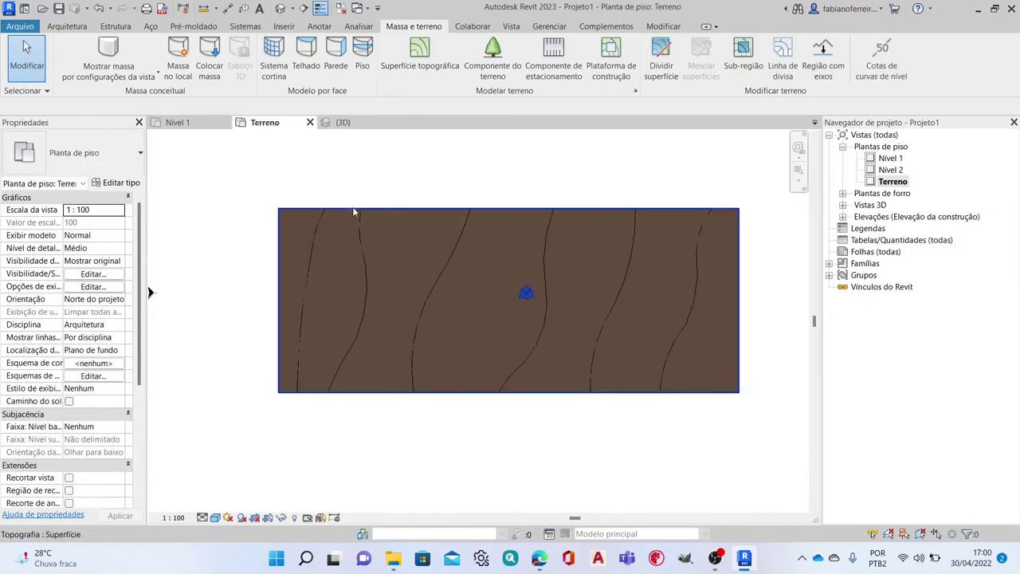
Step: Open the toposurface's Material Browser and expand the Create/Duplicate Material dropdown
{"action": "left_click", "coordinate": [351, 214]}
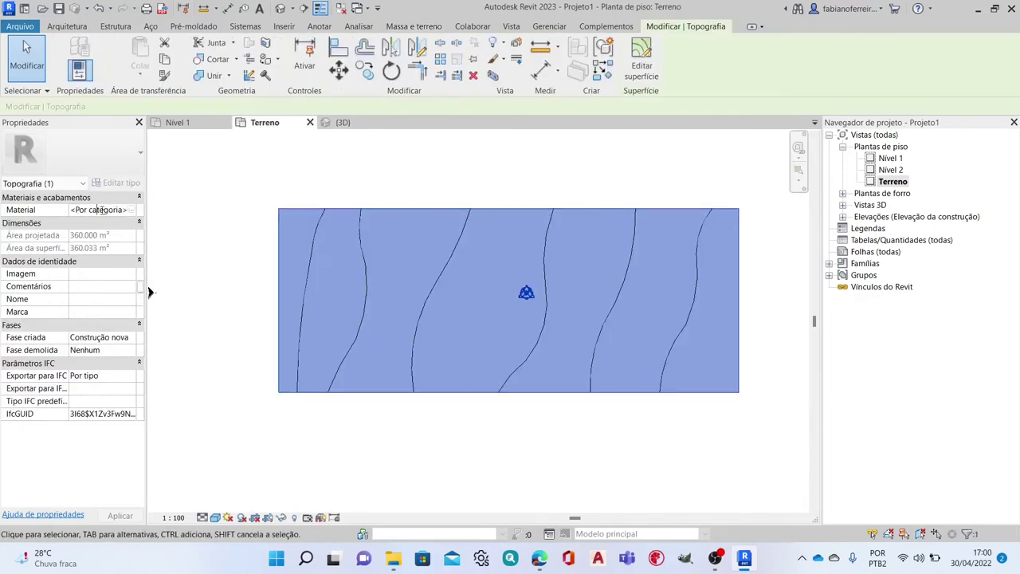
{"action": "left_click", "coordinate": [133, 212]}
{"action": "left_click", "coordinate": [141, 211]}
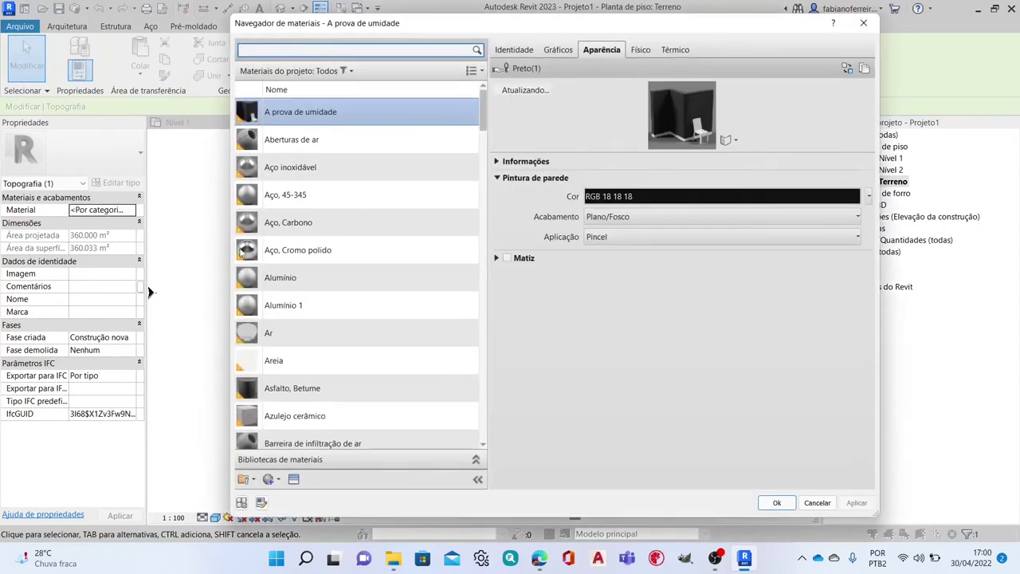
{"action": "scroll", "coordinate": [313, 301], "scroll_direction": "down", "scroll_amount": 5}
{"action": "scroll", "coordinate": [312, 300], "scroll_direction": "down", "scroll_amount": 5}
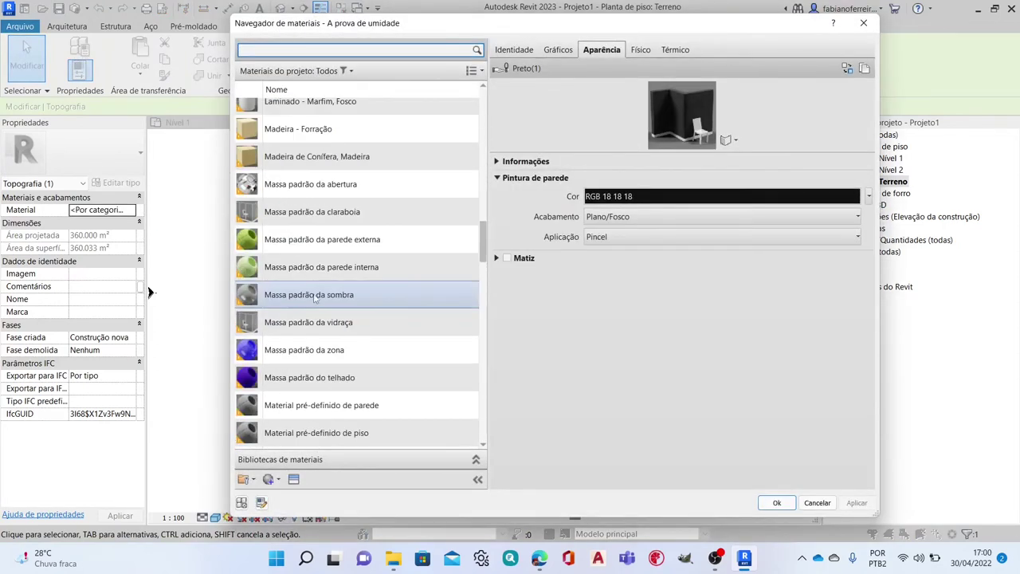
{"action": "scroll", "coordinate": [317, 296], "scroll_direction": "down", "scroll_amount": 3}
{"action": "scroll", "coordinate": [319, 295], "scroll_direction": "down", "scroll_amount": 3}
{"action": "scroll", "coordinate": [323, 293], "scroll_direction": "up", "scroll_amount": 1}
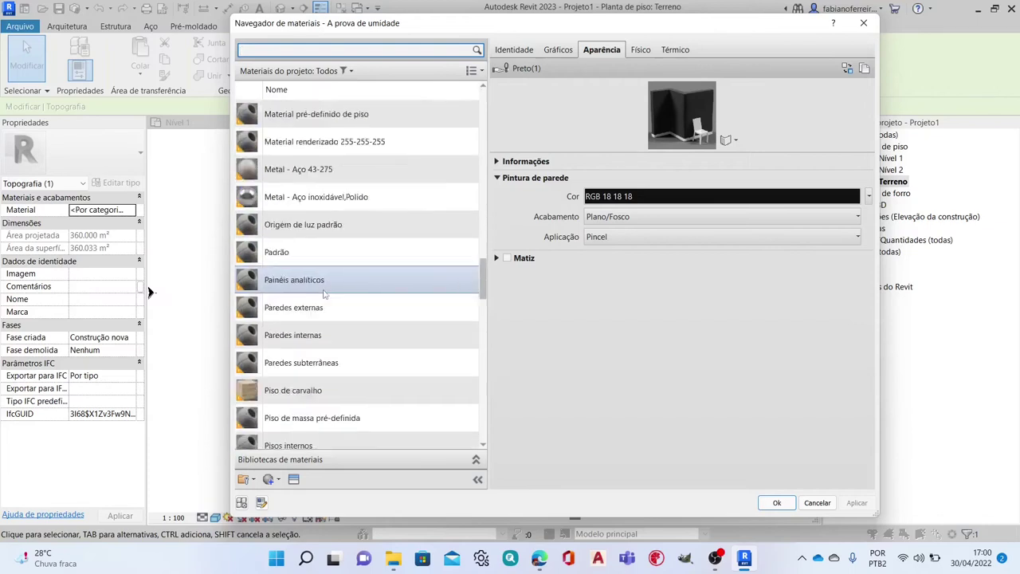
{"action": "scroll", "coordinate": [327, 289], "scroll_direction": "up", "scroll_amount": 6}
{"action": "scroll", "coordinate": [328, 290], "scroll_direction": "up", "scroll_amount": 6}
{"action": "scroll", "coordinate": [331, 288], "scroll_direction": "up", "scroll_amount": 5}
{"action": "scroll", "coordinate": [331, 288], "scroll_direction": "down", "scroll_amount": 5}
{"action": "scroll", "coordinate": [334, 287], "scroll_direction": "down", "scroll_amount": 10}
{"action": "scroll", "coordinate": [334, 287], "scroll_direction": "down", "scroll_amount": 6}
{"action": "scroll", "coordinate": [336, 285], "scroll_direction": "down", "scroll_amount": 6}
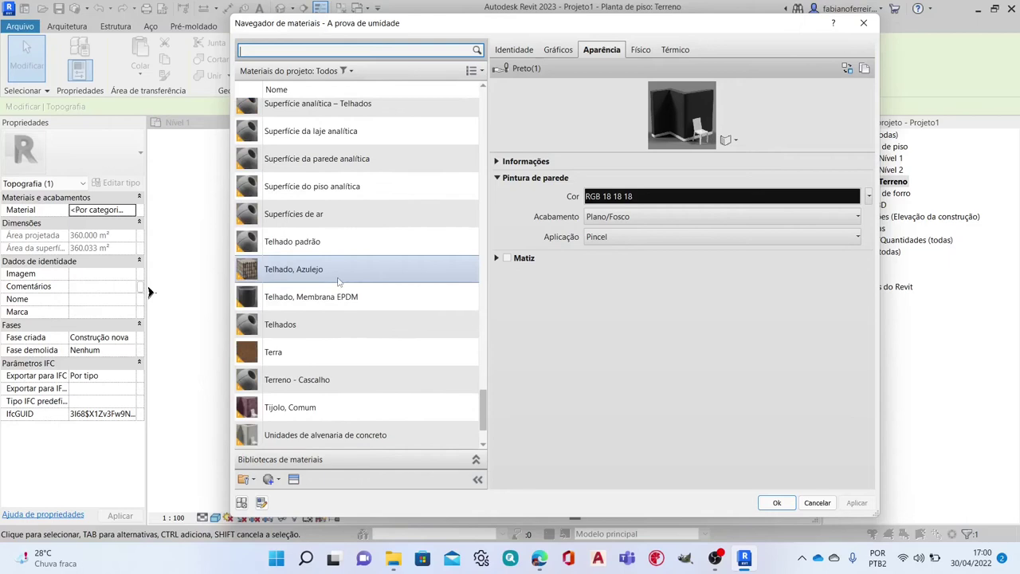
{"action": "scroll", "coordinate": [319, 431], "scroll_direction": "down", "scroll_amount": 2}
{"action": "left_click", "coordinate": [276, 479]}
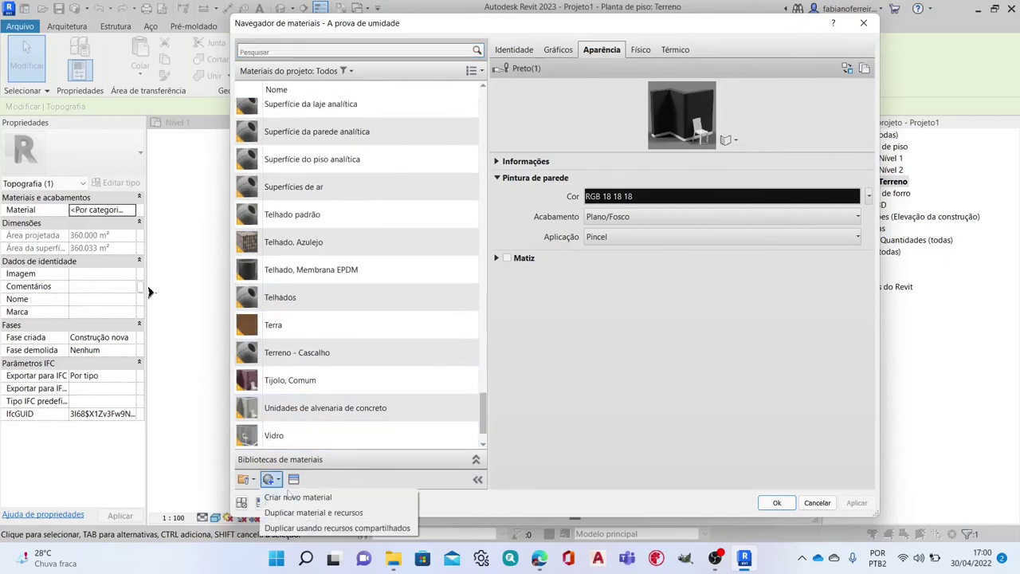
Step: Add a material with Criar novo material and rename it from Novo material to .GRAMA
{"action": "left_click", "coordinate": [296, 496]}
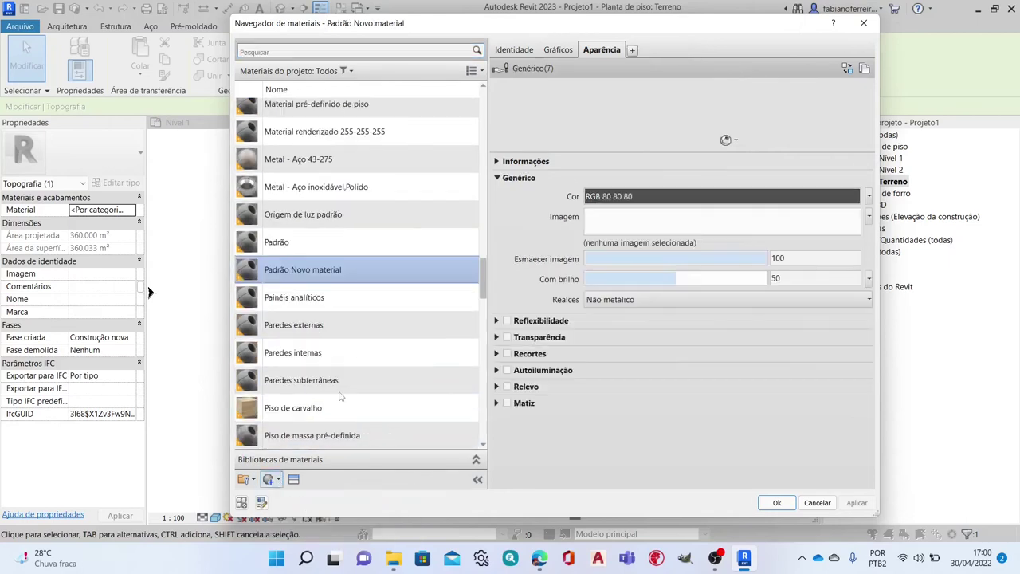
{"action": "right_click", "coordinate": [340, 279]}
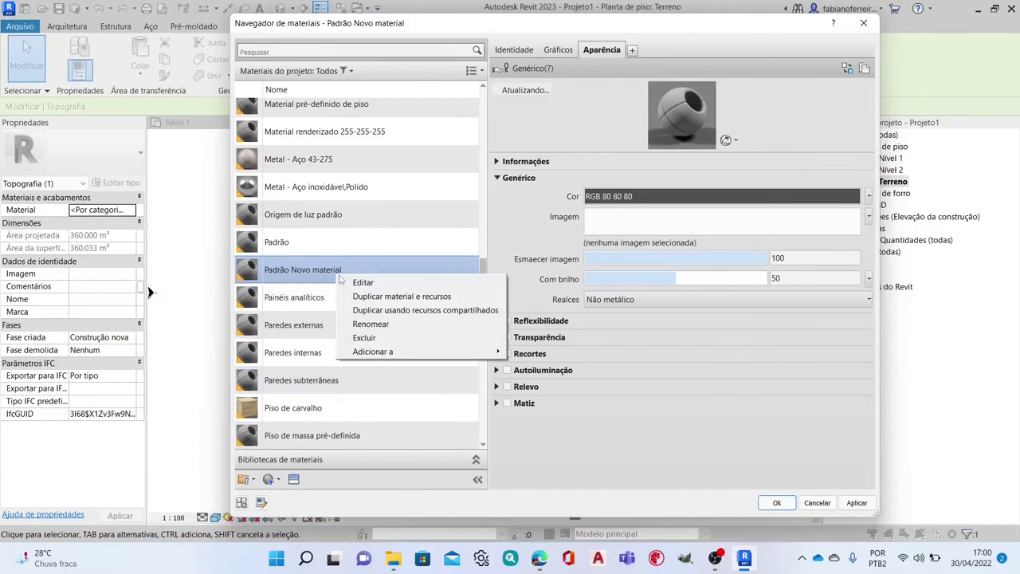
{"action": "left_click", "coordinate": [368, 324]}
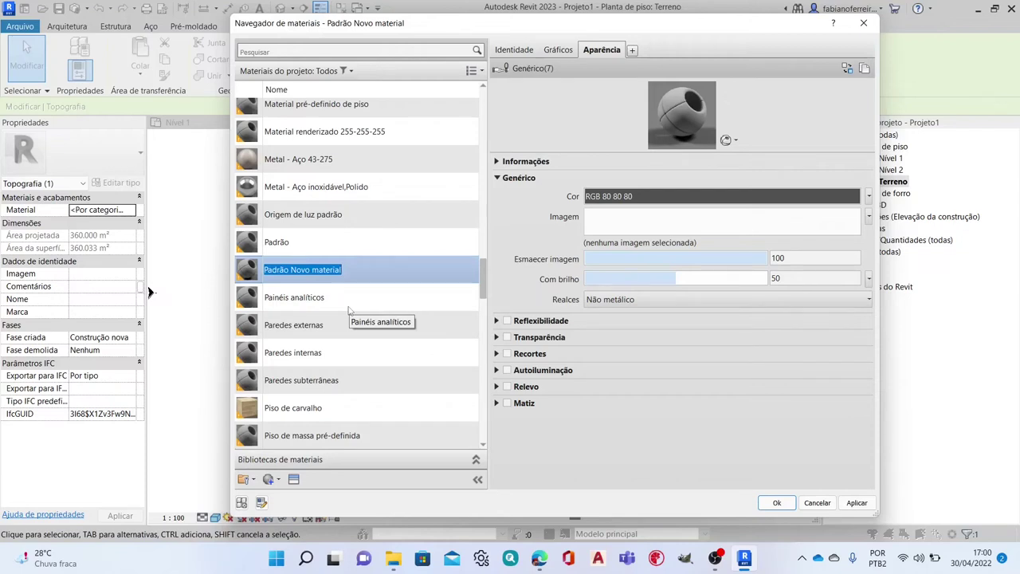
{"action": "key", "text": "BackSpace"}
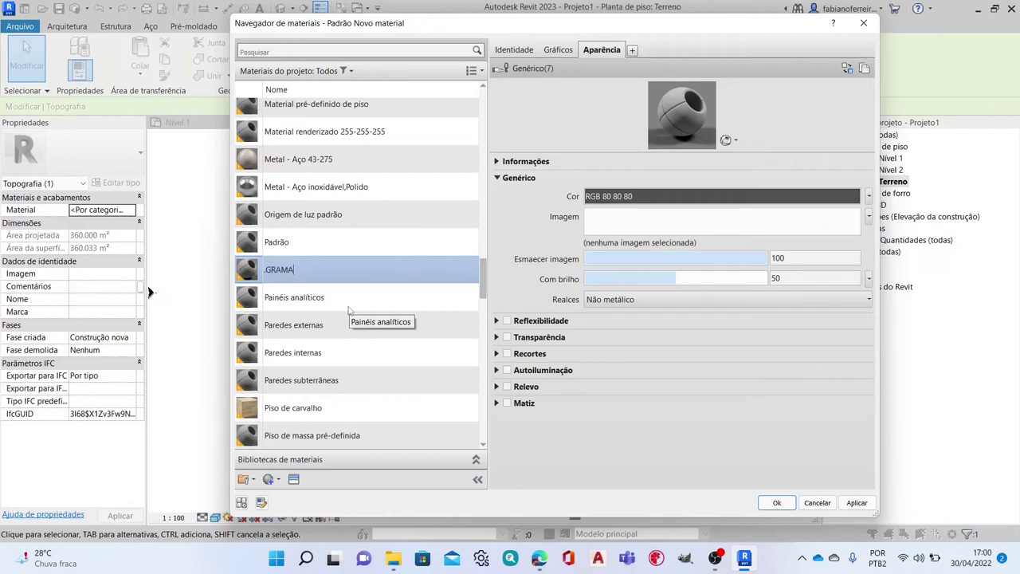
{"action": "key", "text": "Return"}
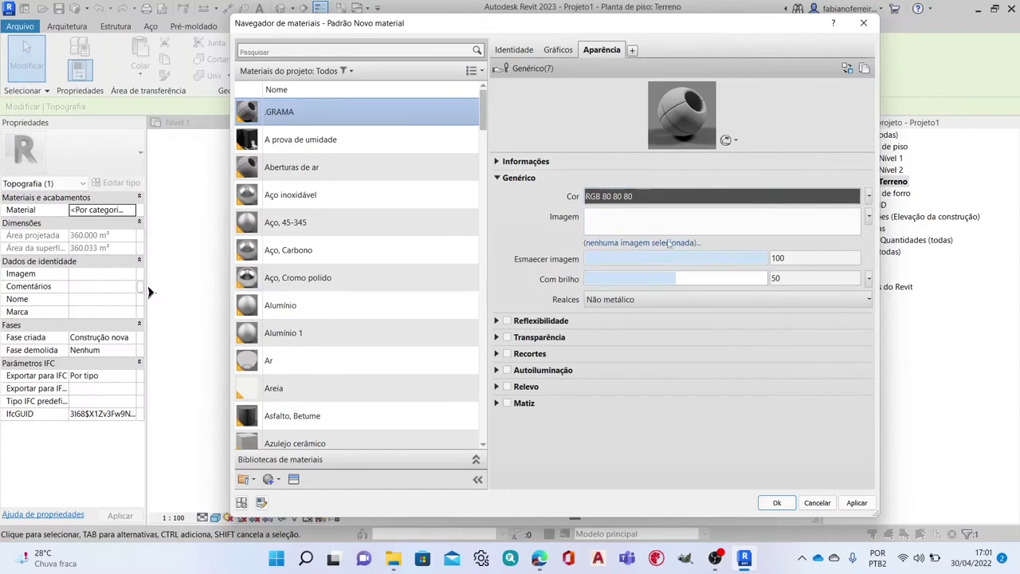
{"action": "scroll", "coordinate": [374, 392], "scroll_direction": "down", "scroll_amount": 1}
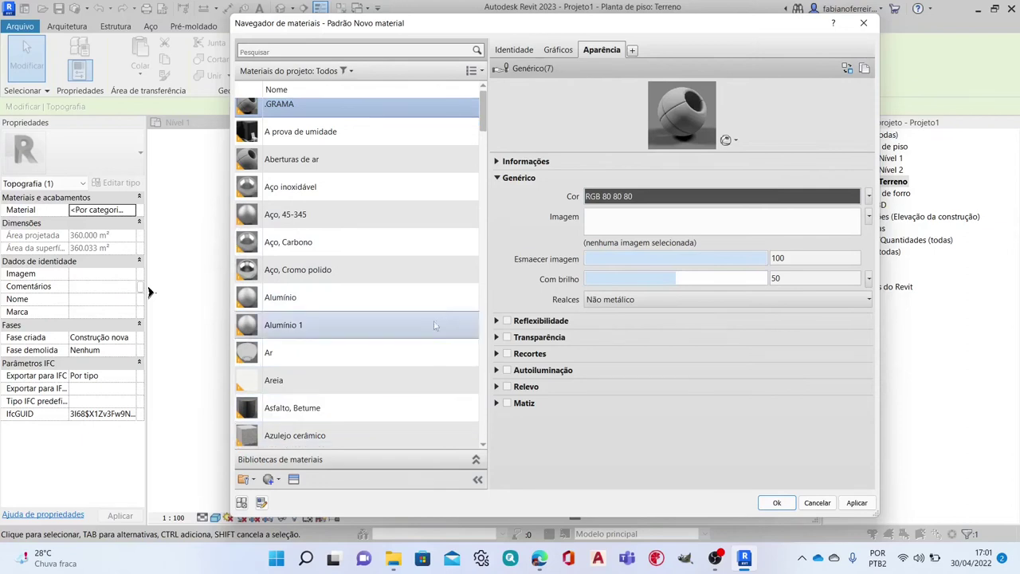
Step: Replace the .GRAMA appearance asset with Grama – Genérico from the Appearance Library
{"action": "left_click", "coordinate": [560, 50]}
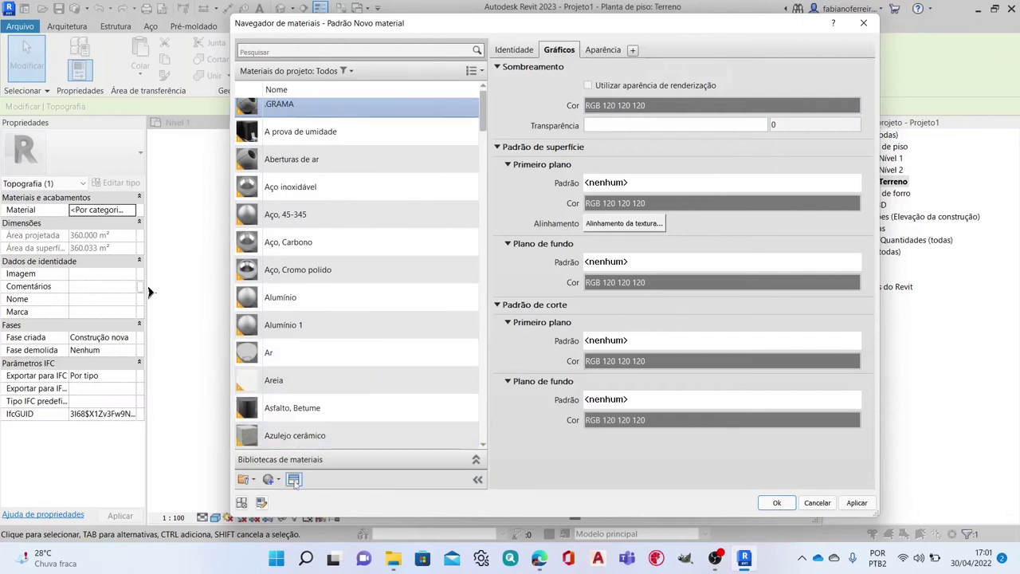
{"action": "left_click", "coordinate": [293, 480]}
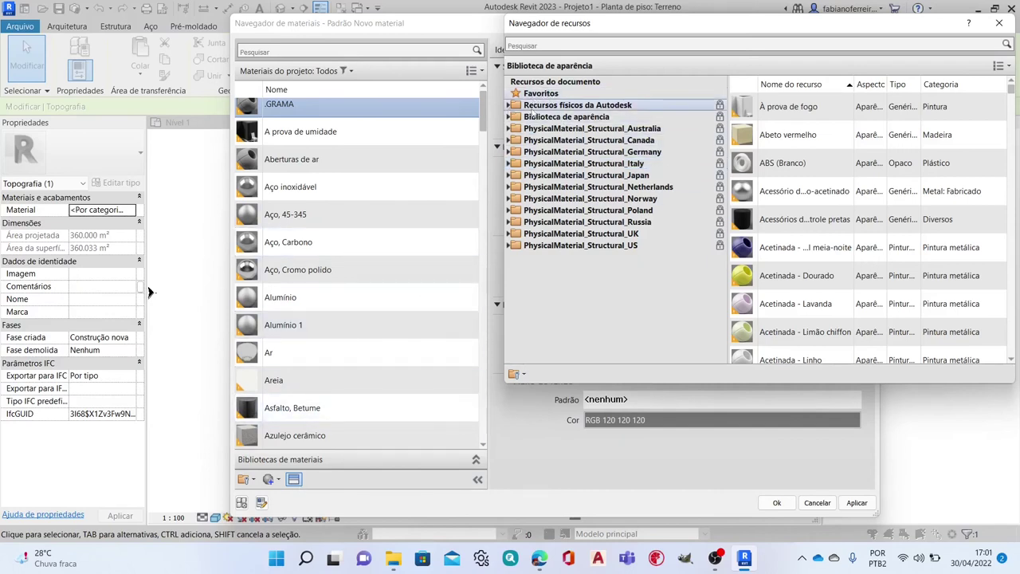
{"action": "double_click", "coordinate": [563, 120]}
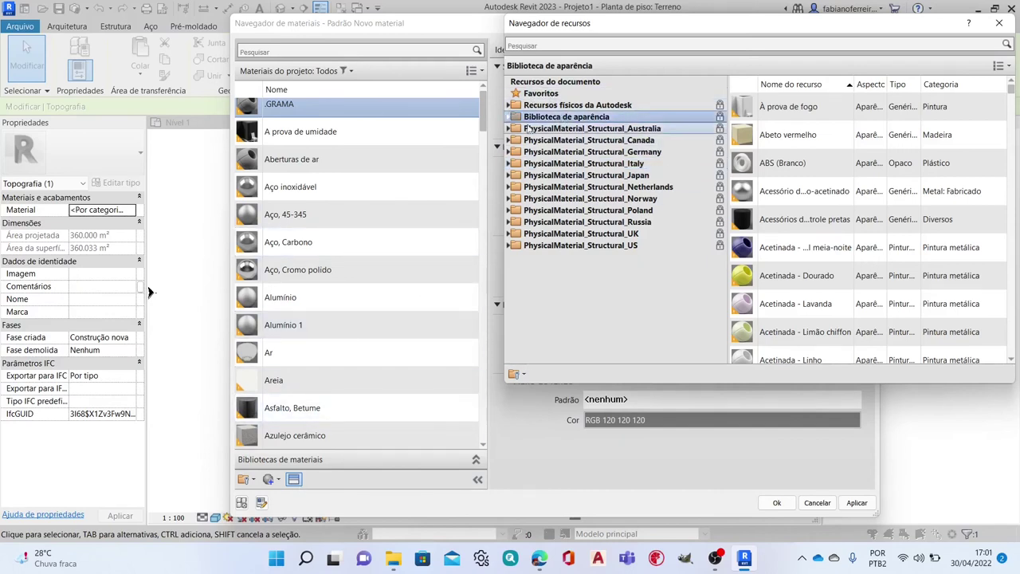
{"action": "scroll", "coordinate": [536, 227], "scroll_direction": "down", "scroll_amount": 3}
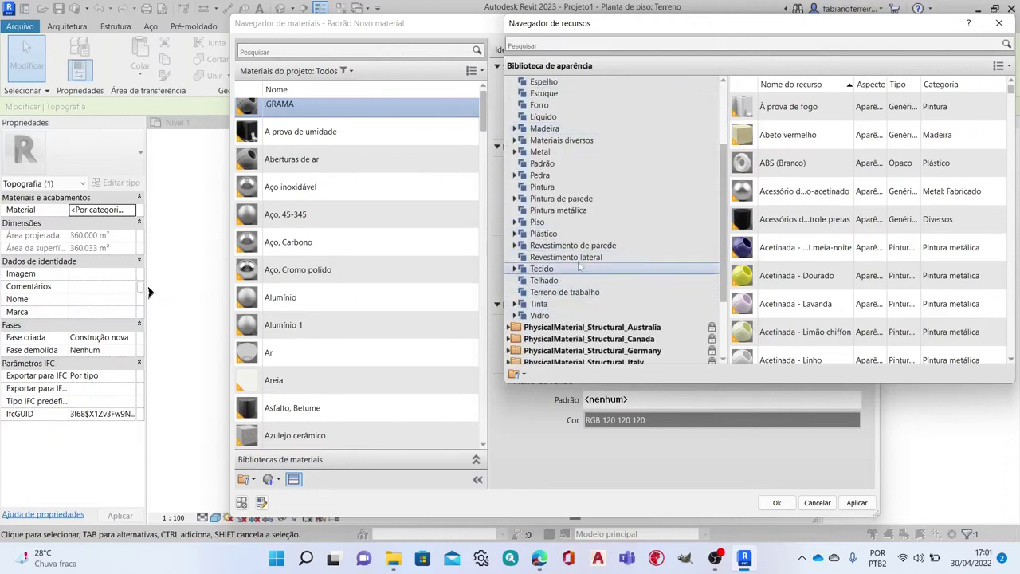
{"action": "scroll", "coordinate": [562, 271], "scroll_direction": "up", "scroll_amount": 1}
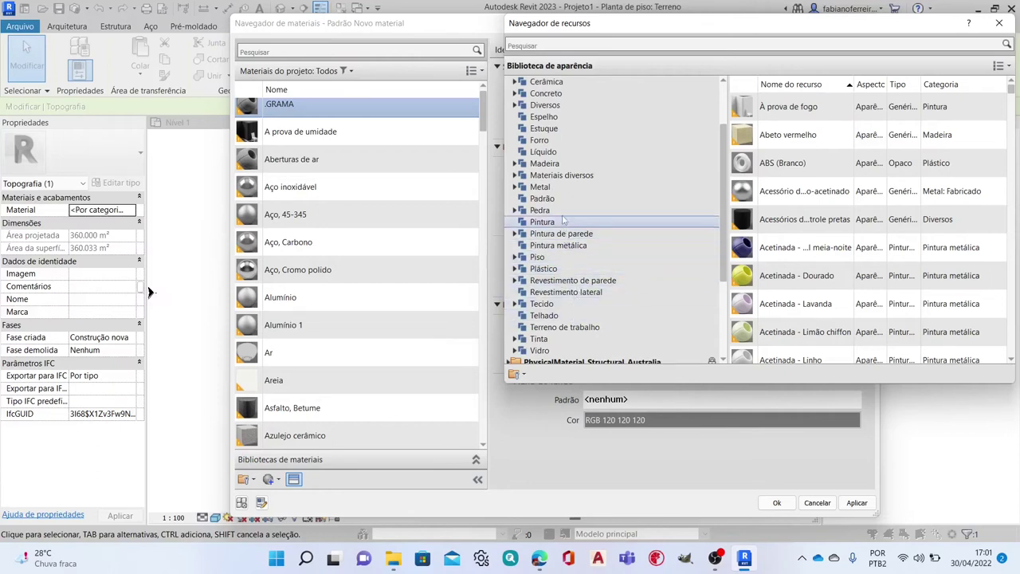
{"action": "scroll", "coordinate": [563, 220], "scroll_direction": "up", "scroll_amount": 1}
{"action": "left_click", "coordinate": [679, 40]}
{"action": "type", "text": "grama"}
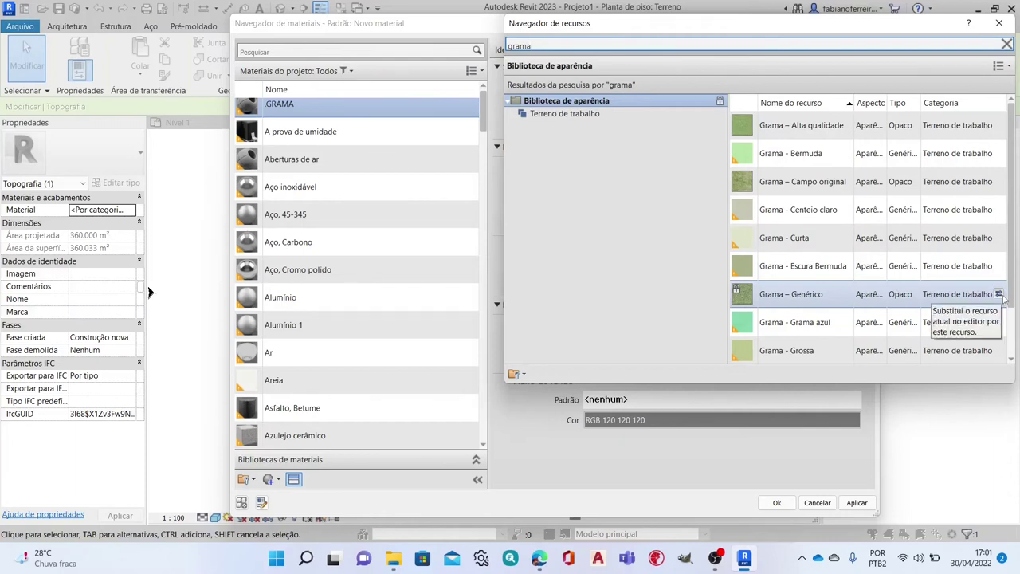
{"action": "left_click", "coordinate": [999, 294]}
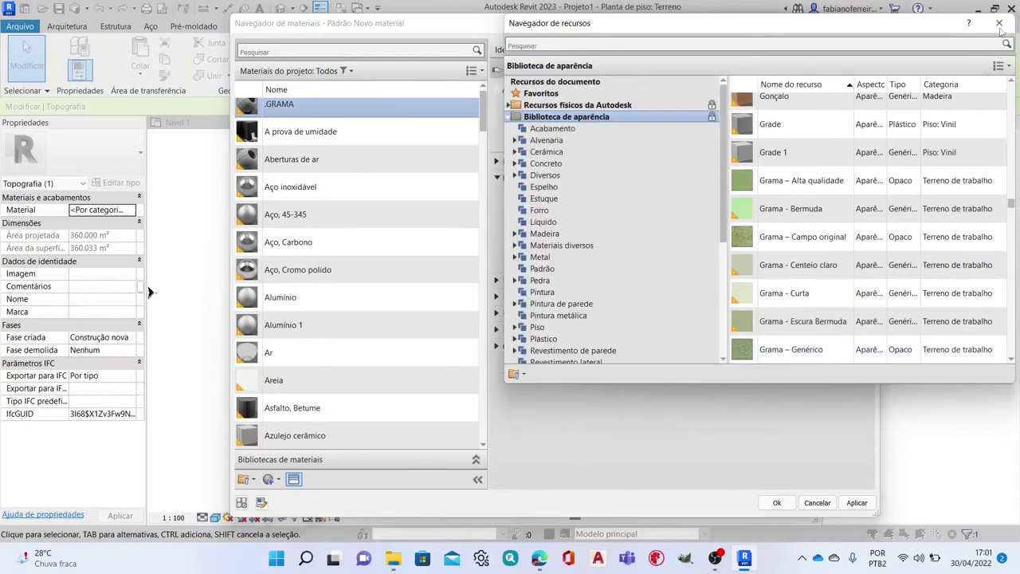
{"action": "left_click", "coordinate": [999, 23]}
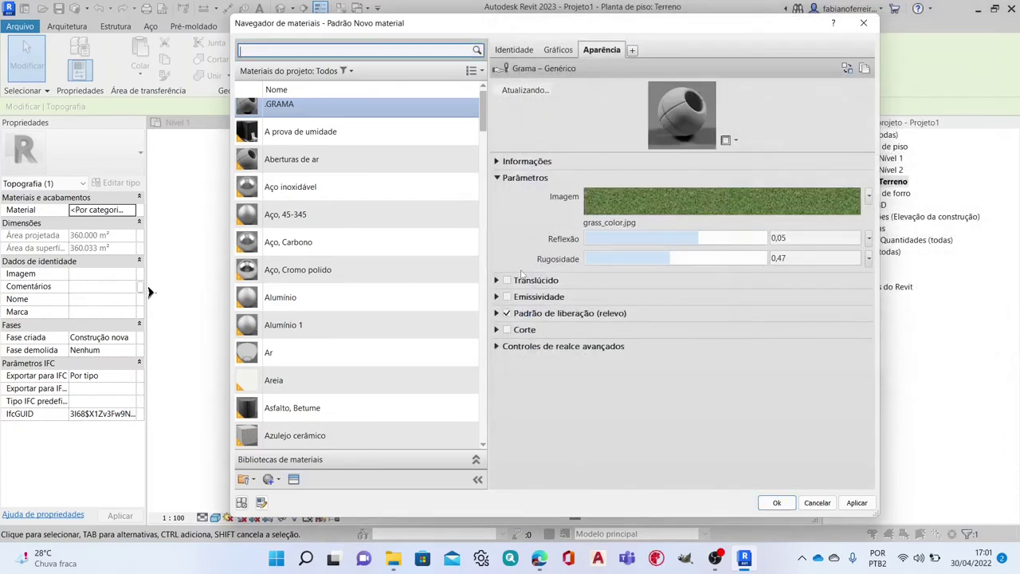
Step: On the Gráficos settings, give .GRAMA an Areia - densa surface foreground over a Preenchimento sólido background
{"action": "left_click", "coordinate": [558, 49]}
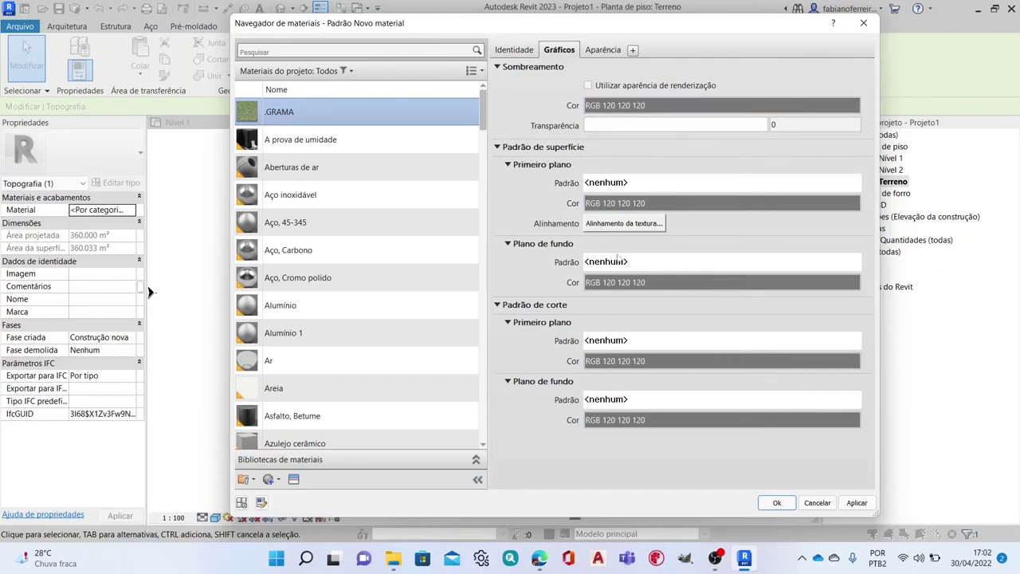
{"action": "left_click", "coordinate": [631, 183]}
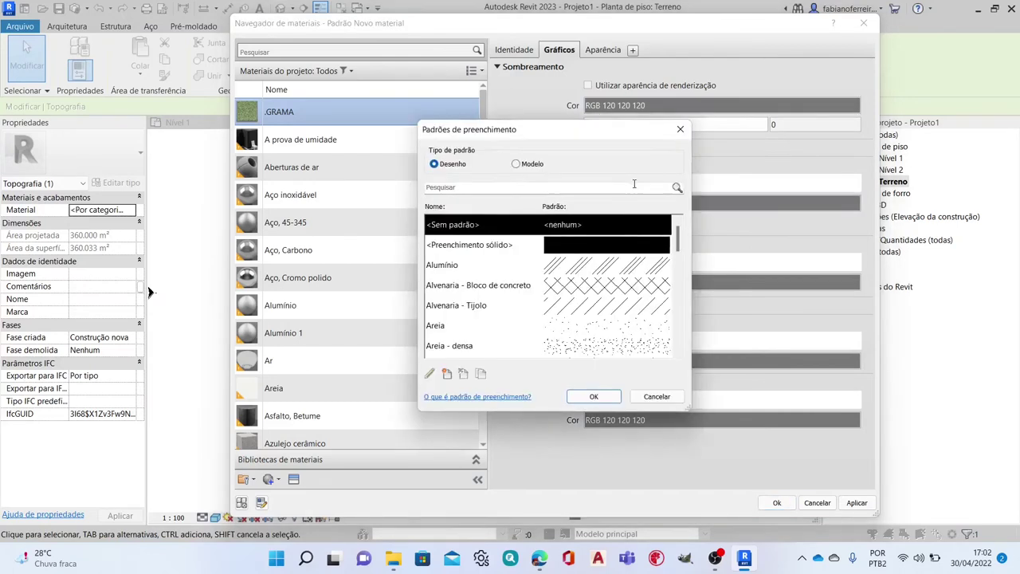
{"action": "left_click", "coordinate": [582, 349]}
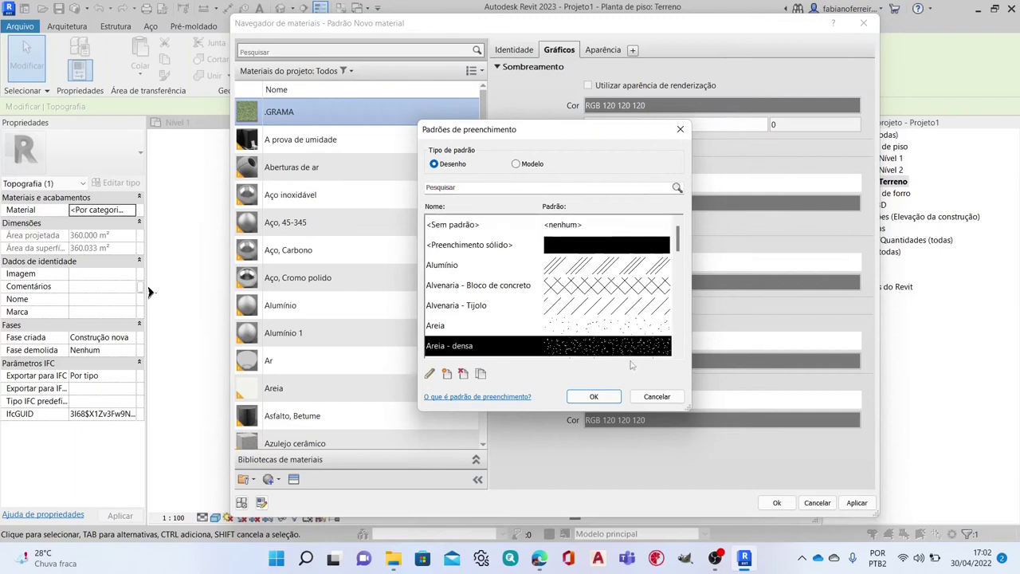
{"action": "left_click", "coordinate": [594, 396]}
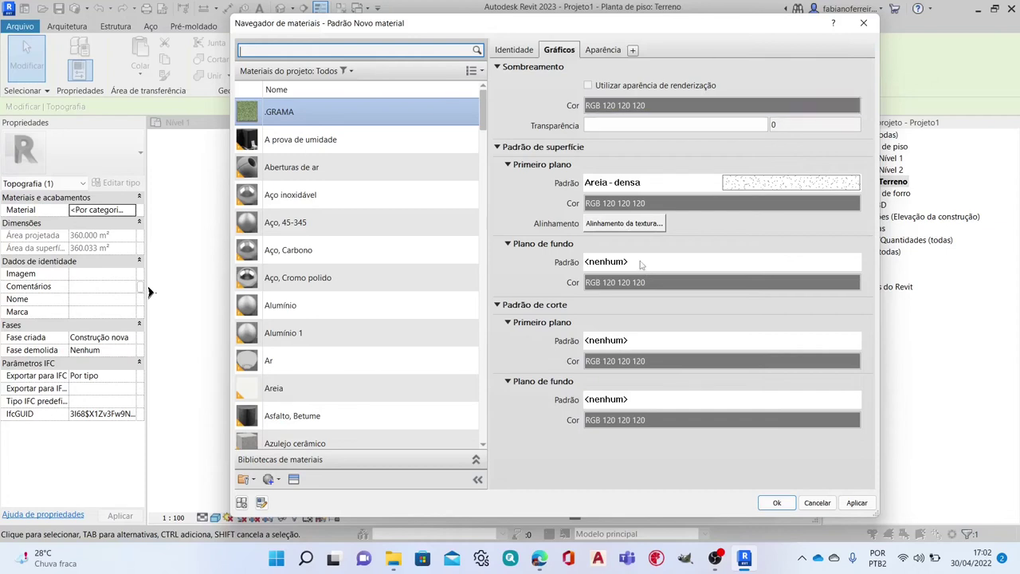
{"action": "left_click", "coordinate": [644, 266]}
{"action": "left_click", "coordinate": [580, 242]}
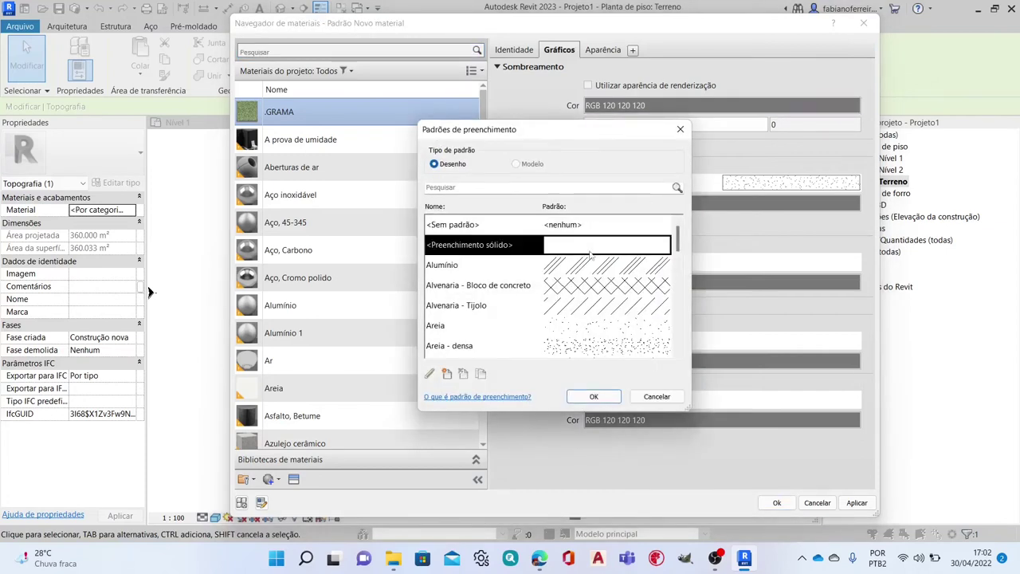
{"action": "left_click", "coordinate": [594, 396]}
Step: Make the background fill olive green (RGB 80 107 37), enable render-appearance shading, and apply
{"action": "left_click", "coordinate": [703, 284]}
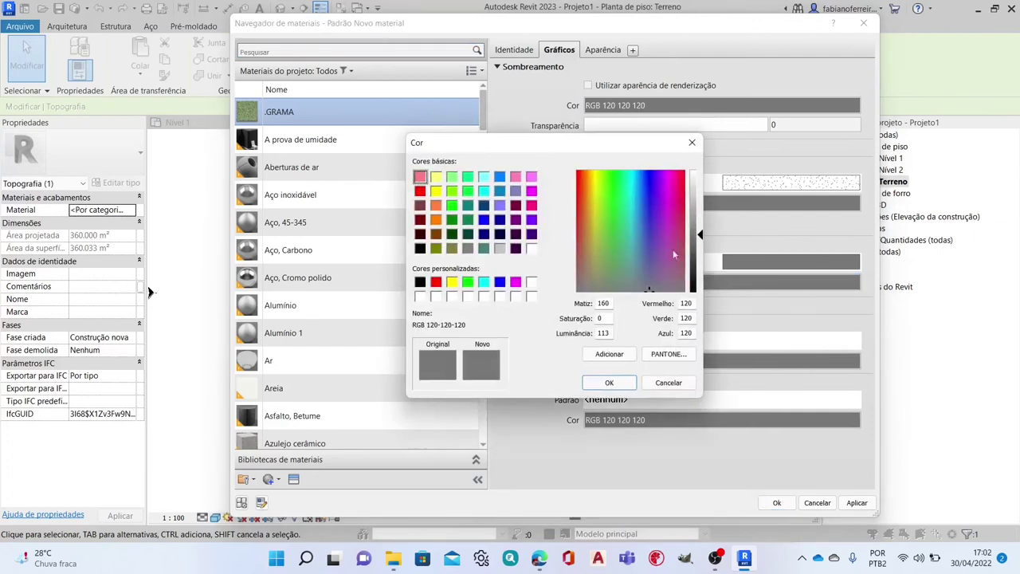
{"action": "left_click", "coordinate": [620, 243]}
{"action": "left_click", "coordinate": [611, 226]}
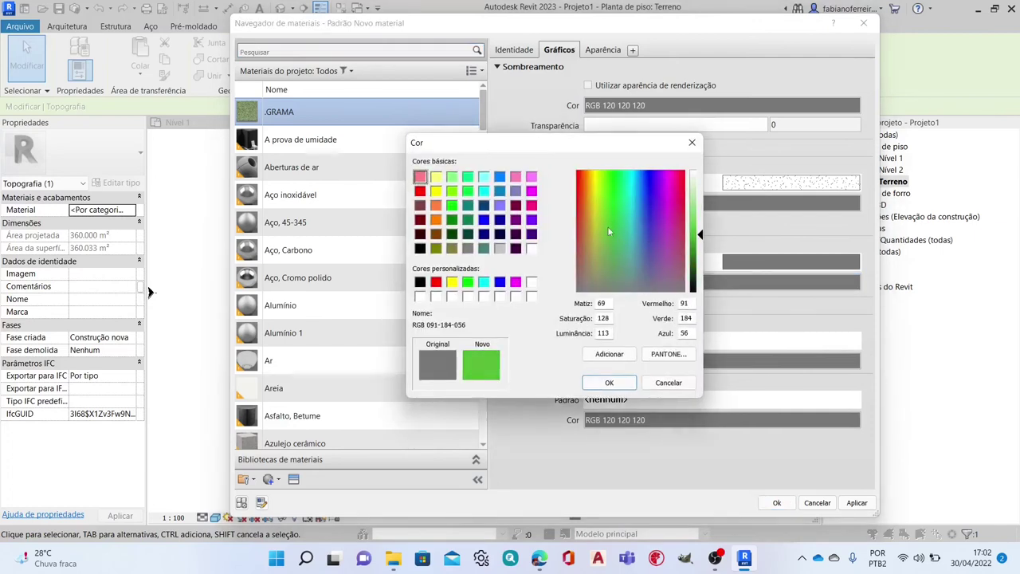
{"action": "left_click", "coordinate": [695, 255]}
{"action": "left_click_drag", "start_coordinate": [699, 256], "coordinate": [699, 262]}
{"action": "left_click", "coordinate": [605, 385]}
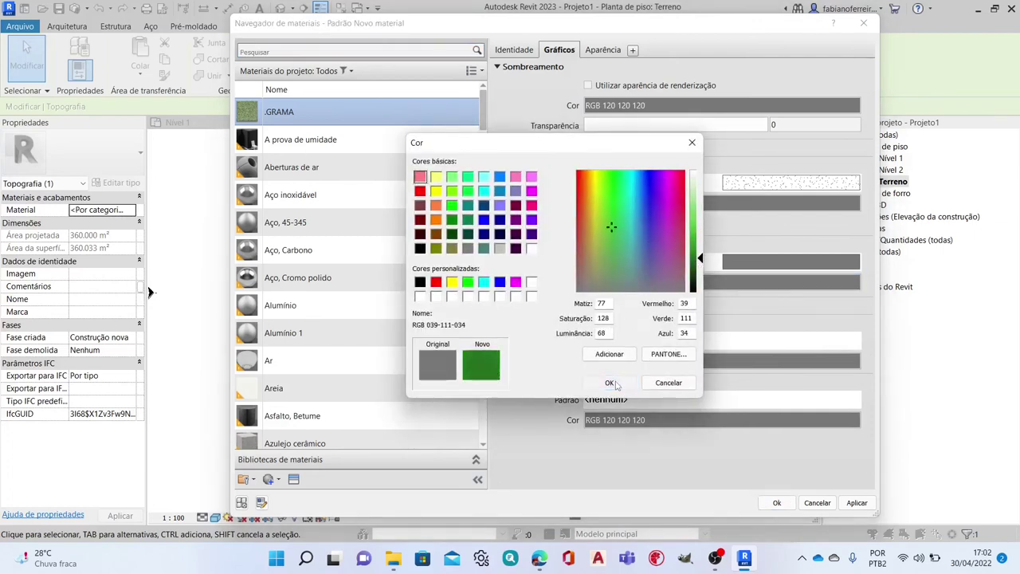
{"action": "left_click", "coordinate": [588, 84]}
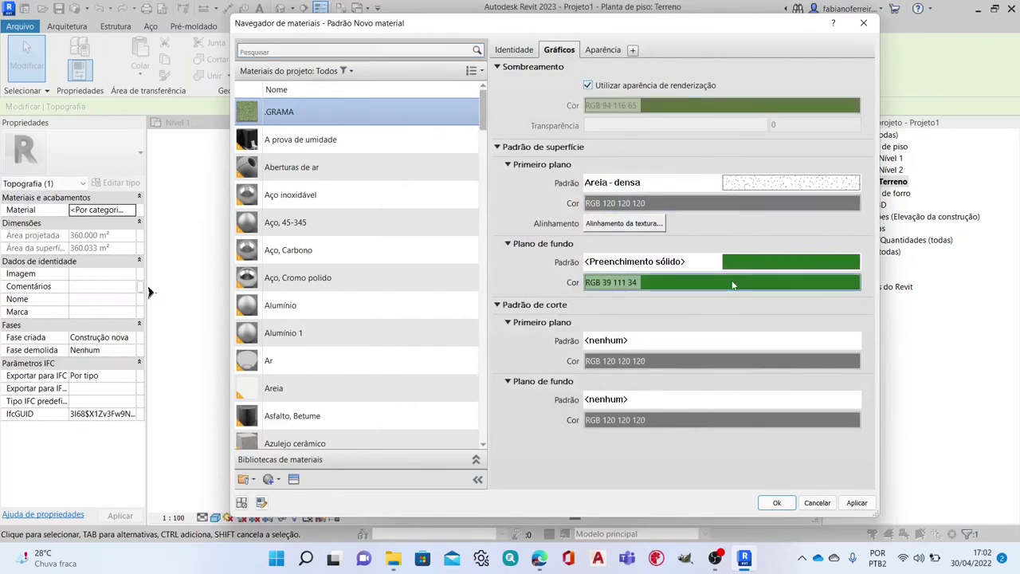
{"action": "left_click", "coordinate": [733, 286]}
{"action": "left_click_drag", "start_coordinate": [605, 221], "coordinate": [602, 233]}
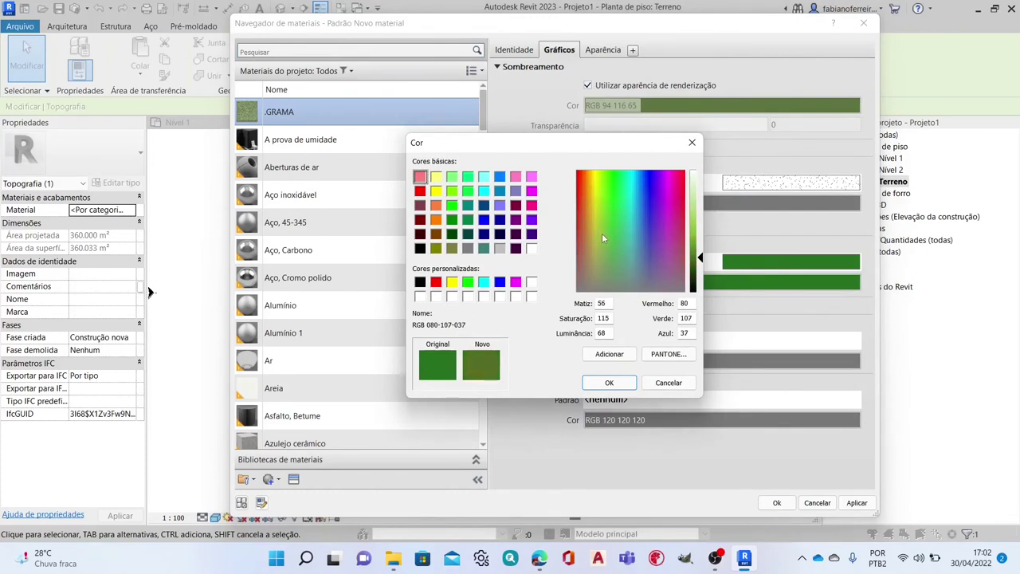
{"action": "left_click", "coordinate": [618, 383]}
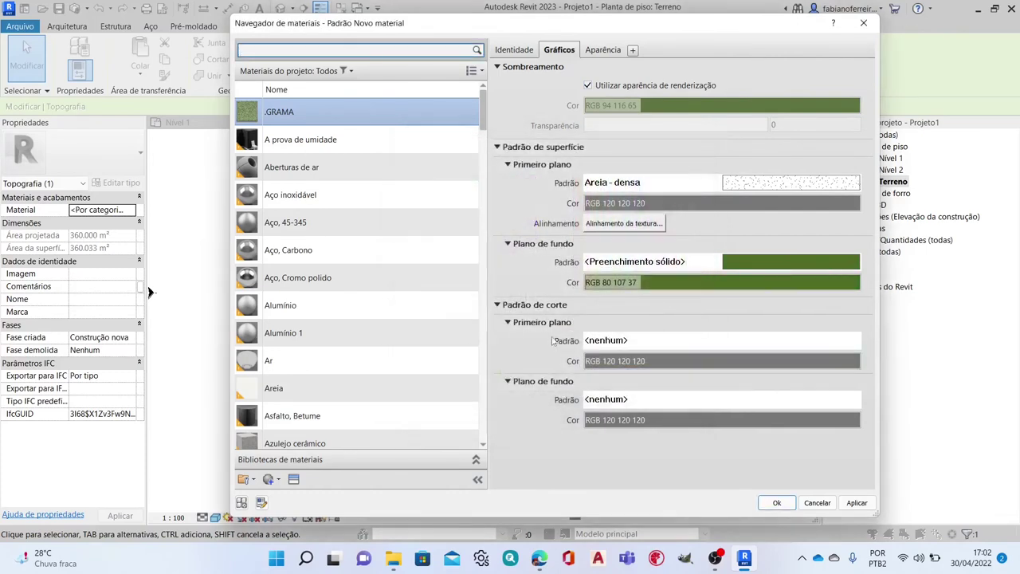
{"action": "left_click", "coordinate": [857, 502]}
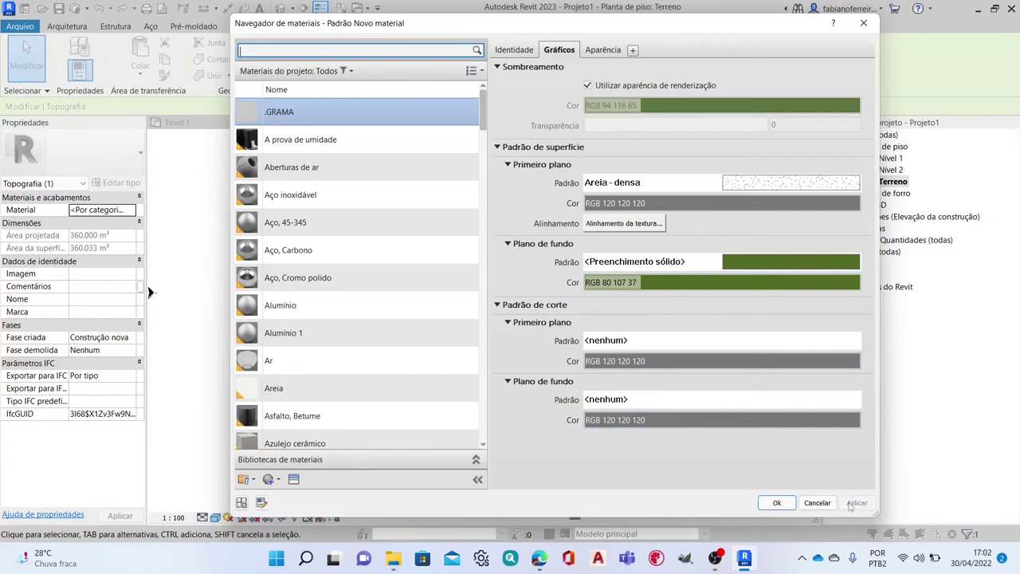
Step: Close the material browser, orbit the 3D view to check the olive-green terrain, then open Nivel 1
{"action": "left_click", "coordinate": [777, 503]}
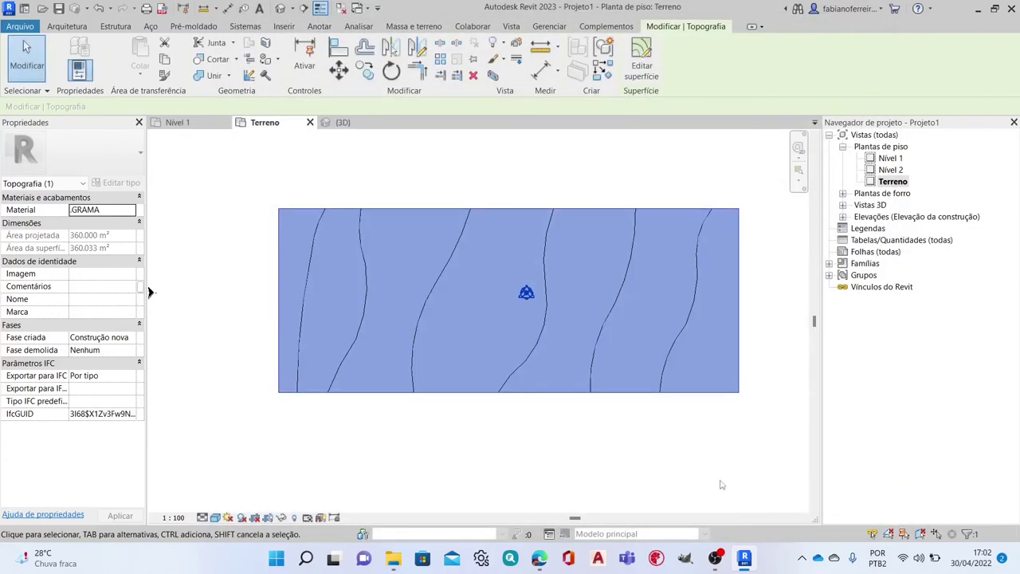
{"action": "left_click", "coordinate": [610, 163]}
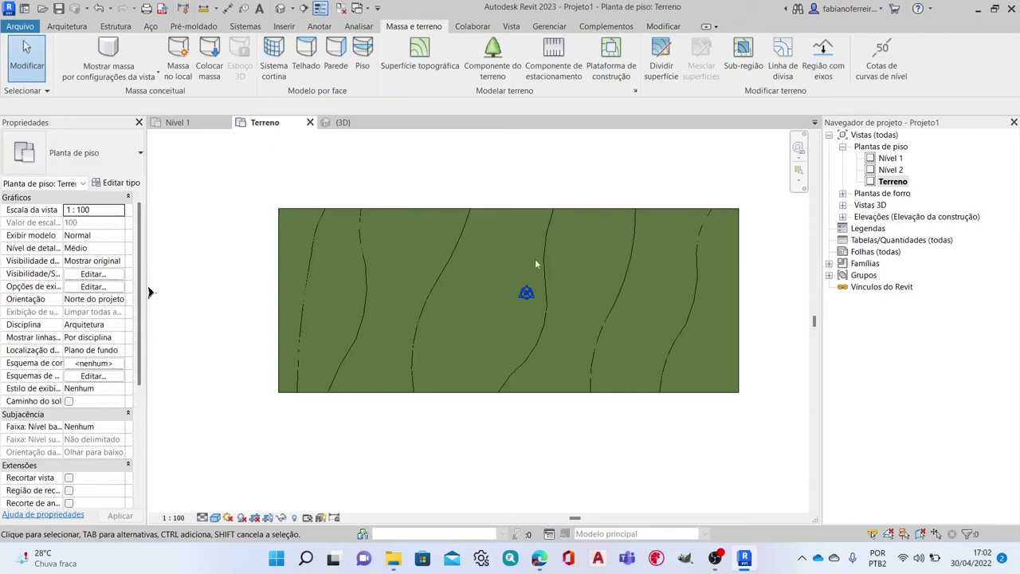
{"action": "left_click", "coordinate": [343, 123]}
{"action": "mouse_move", "coordinate": [462, 384]}
{"action": "middle_mouse_down", "text": "shift"}
{"action": "mouse_move", "coordinate": [385, 341]}
{"action": "mouse_move", "coordinate": [364, 213]}
{"action": "middle_mouse_up", "text": "shift"}
{"action": "left_click", "coordinate": [266, 122]}
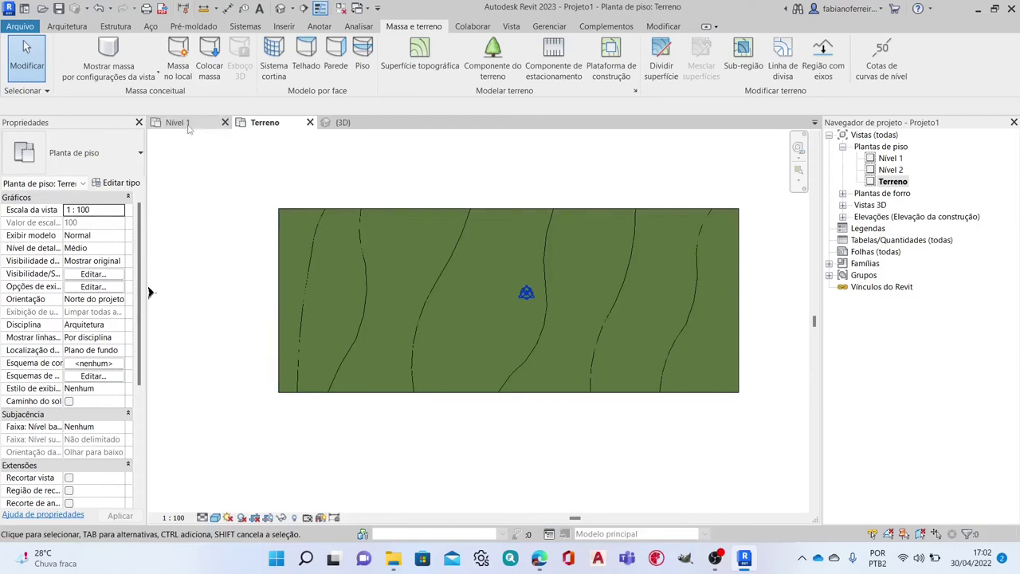
{"action": "left_click", "coordinate": [190, 126]}
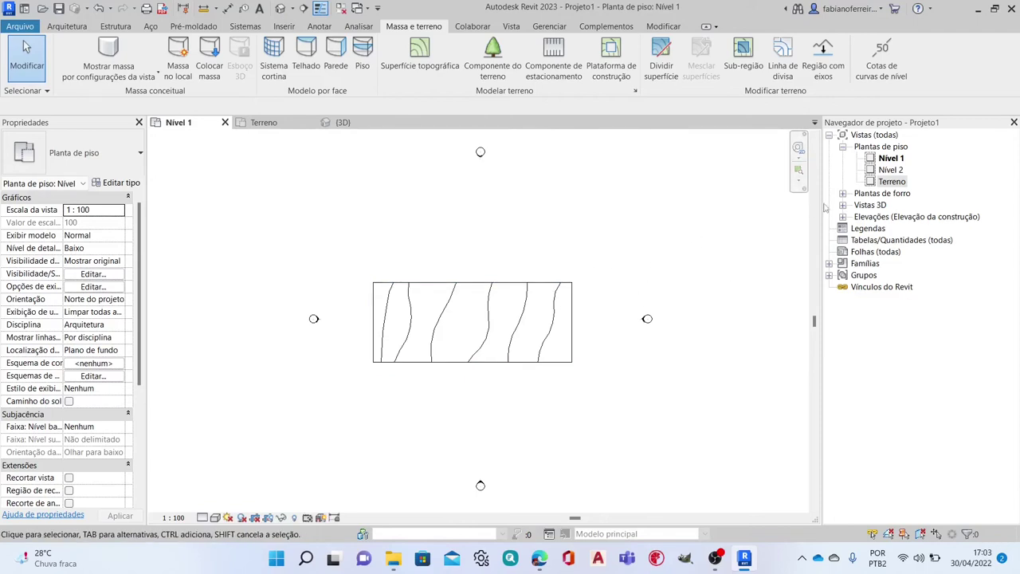
Step: Rename the Nível 1 floor plan and its level to TERREO
{"action": "left_click", "coordinate": [901, 170]}
{"action": "right_click", "coordinate": [900, 162]}
{"action": "right_click", "coordinate": [900, 162]}
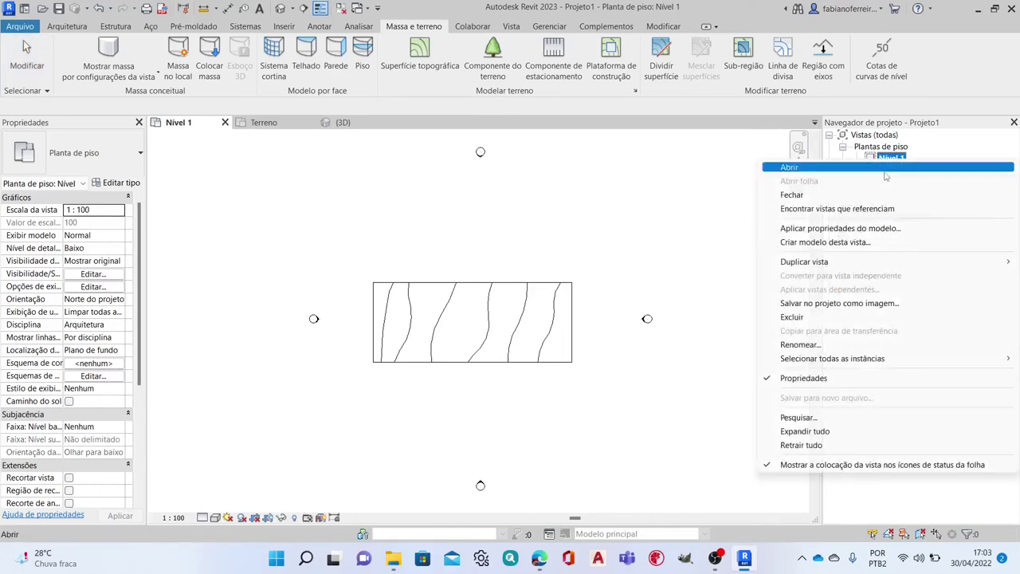
{"action": "left_click", "coordinate": [801, 344]}
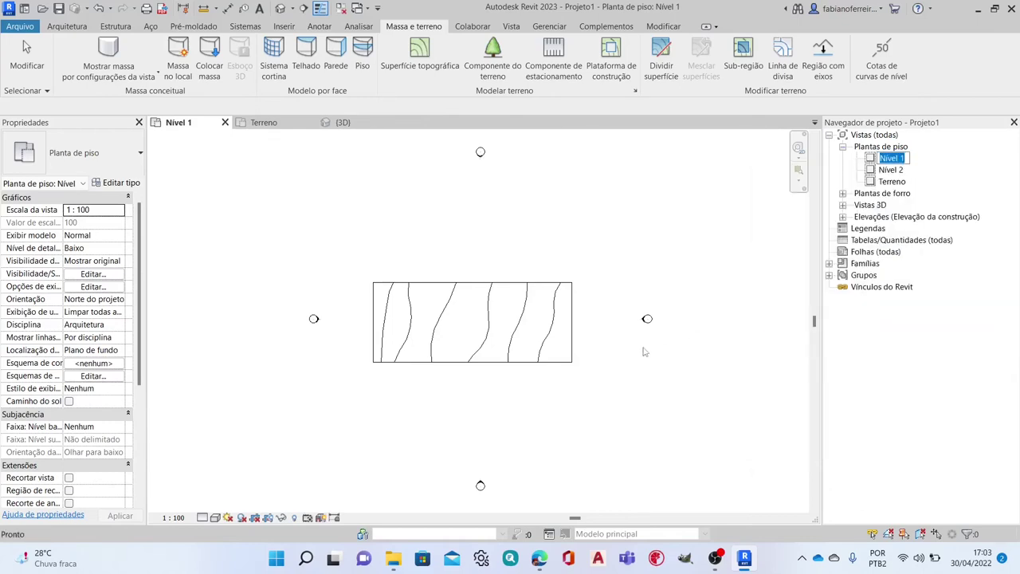
{"action": "type", "text": "TERREO"}
{"action": "key", "text": "Return"}
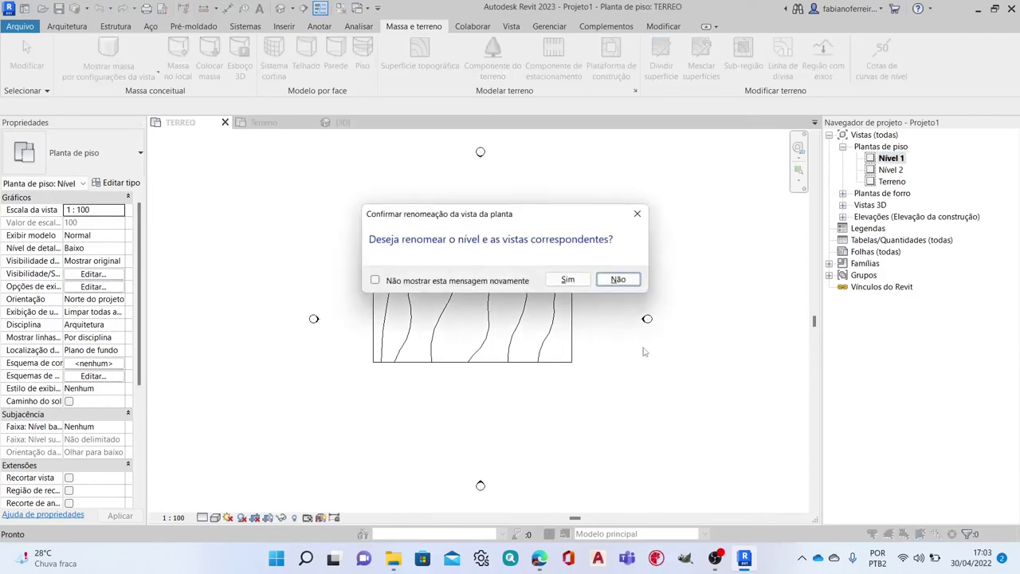
{"action": "left_click", "coordinate": [576, 279]}
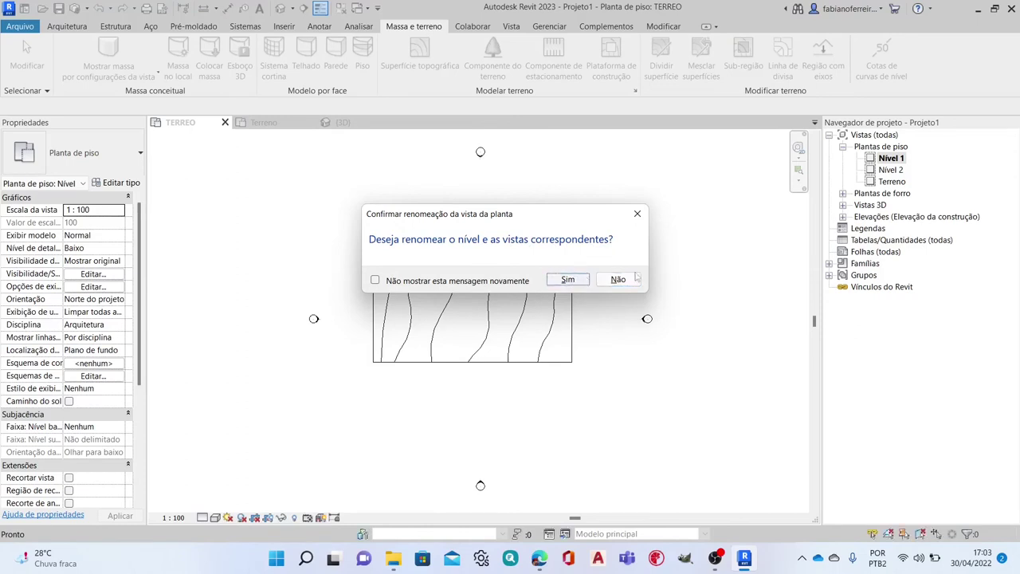
Step: Rename the Nível 2 floor plan and its level to SUPERIOR
{"action": "left_click", "coordinate": [901, 159]}
{"action": "right_click", "coordinate": [899, 161]}
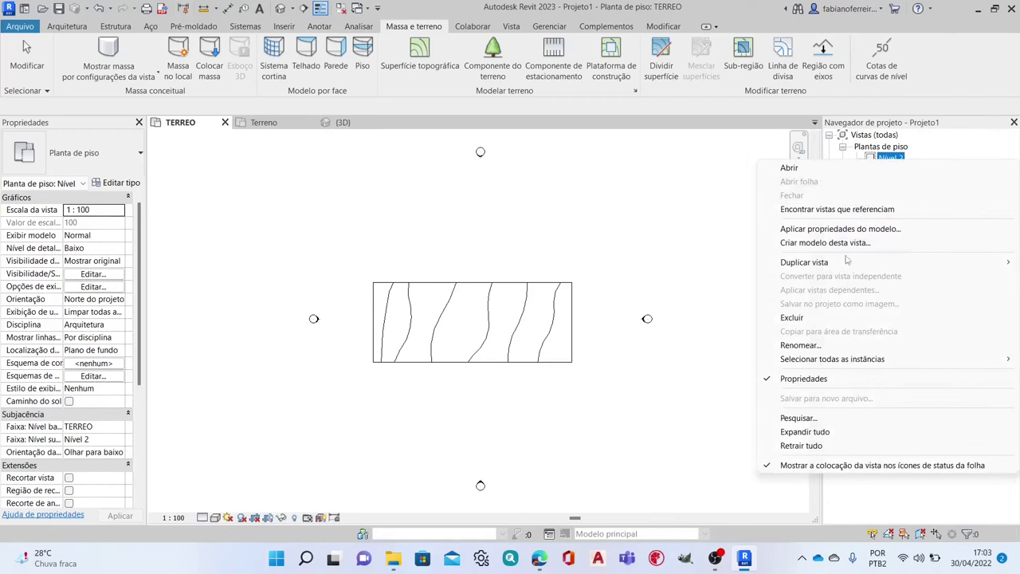
{"action": "left_click", "coordinate": [797, 344]}
{"action": "type", "text": "SUPERIOR"}
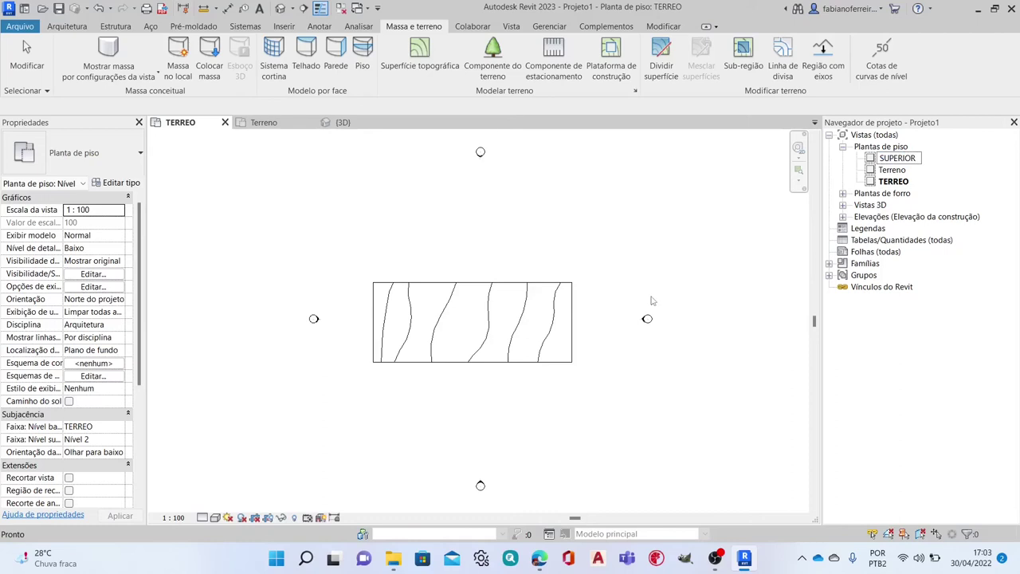
{"action": "key", "text": "Return"}
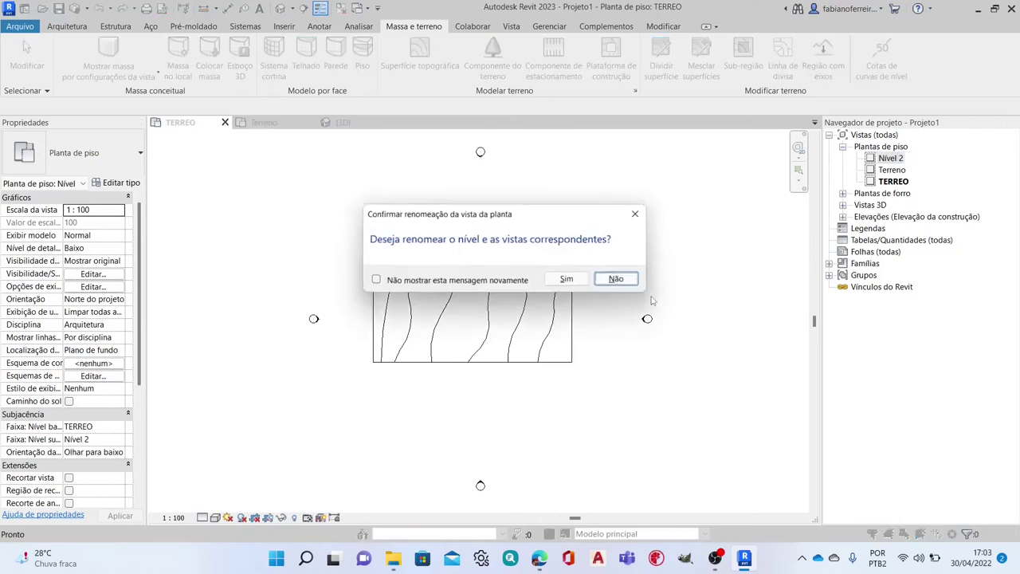
{"action": "left_click", "coordinate": [570, 279]}
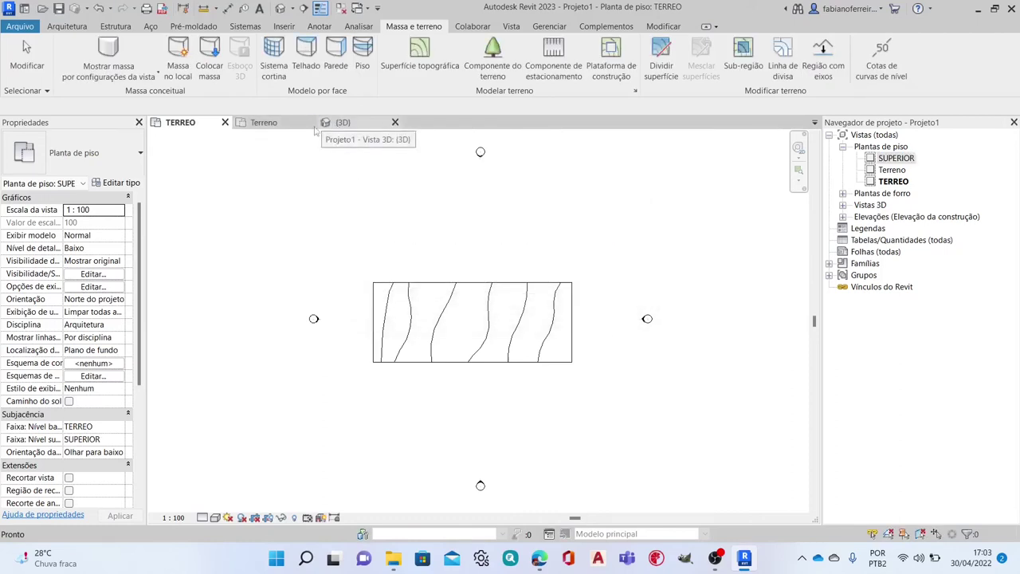
Step: Close the {3D} and Terreno view tabs
{"action": "left_click", "coordinate": [355, 128]}
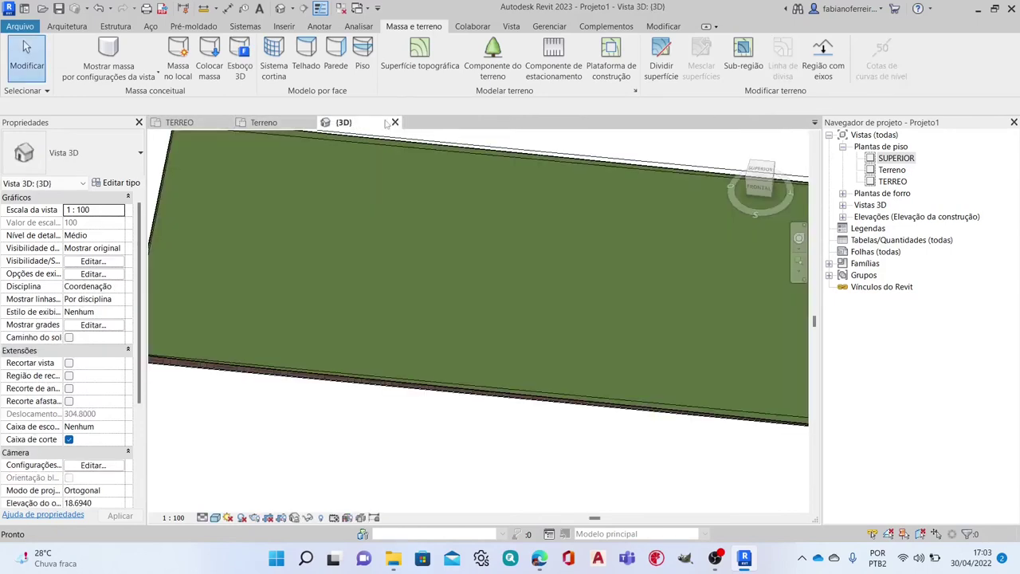
{"action": "left_click", "coordinate": [394, 123]}
{"action": "left_click", "coordinate": [291, 125]}
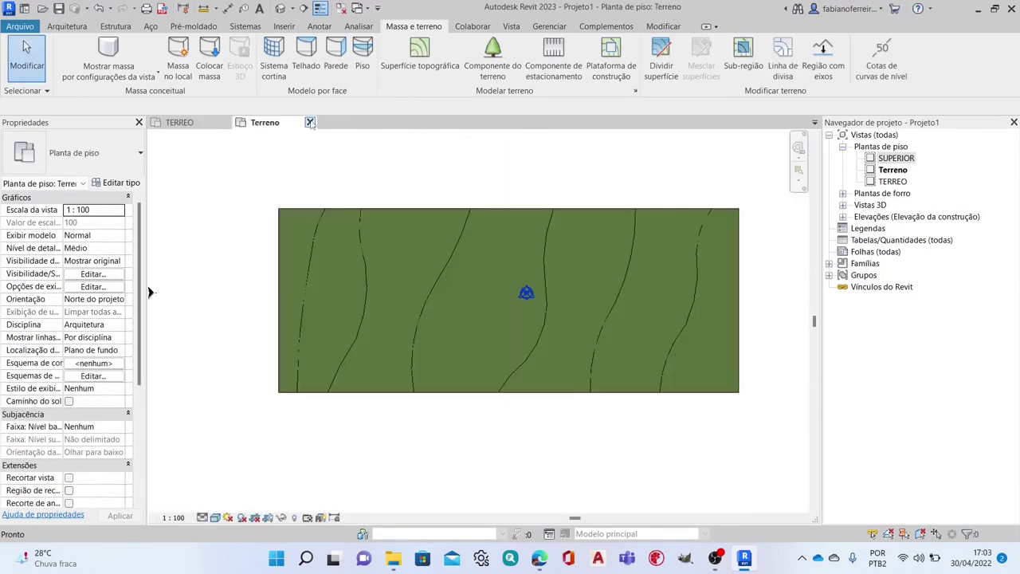
{"action": "left_click", "coordinate": [309, 122]}
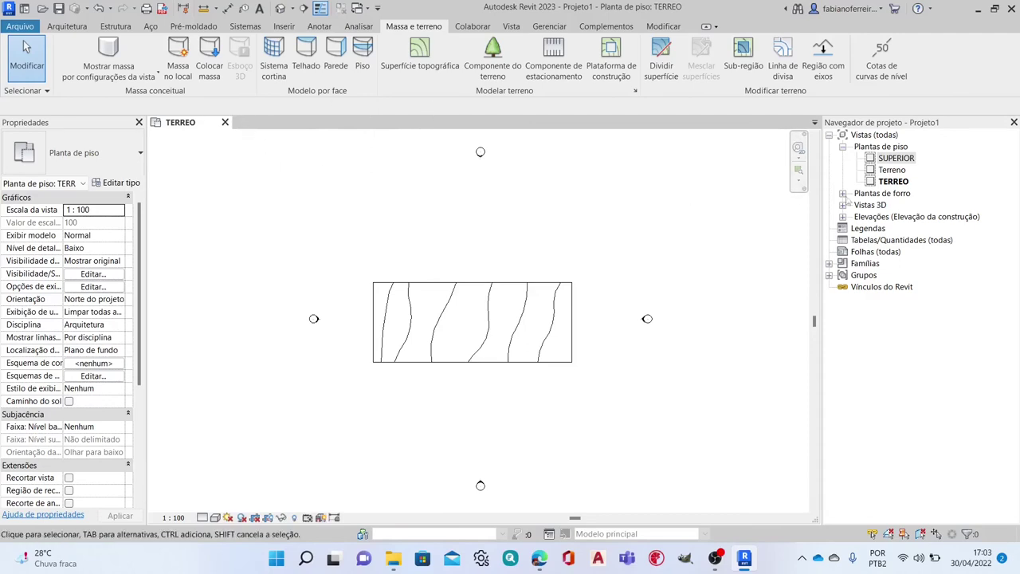
Step: Expand Elevações and look over the Leste elevation before closing it
{"action": "left_click", "coordinate": [843, 216]}
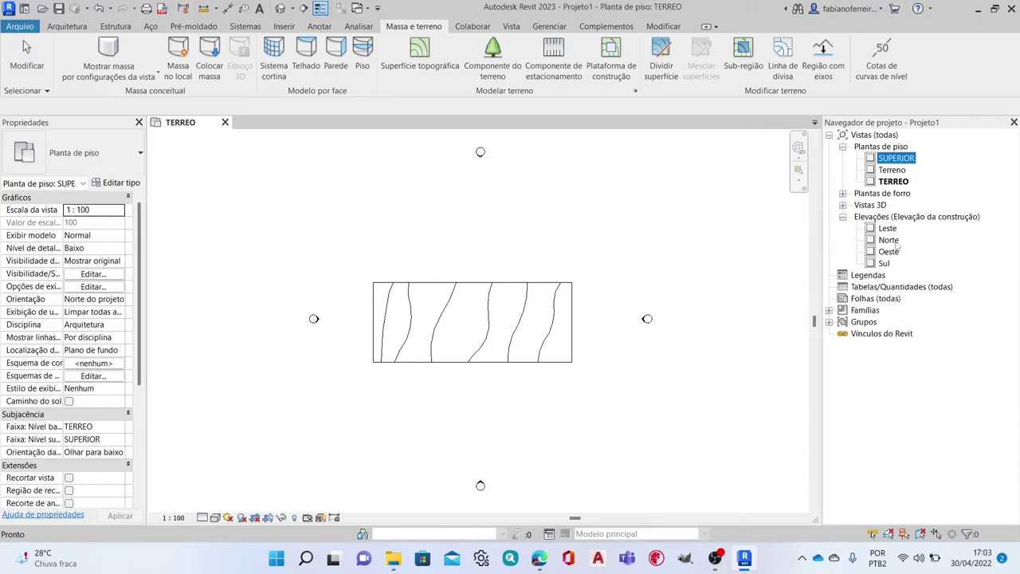
{"action": "double_click", "coordinate": [887, 229]}
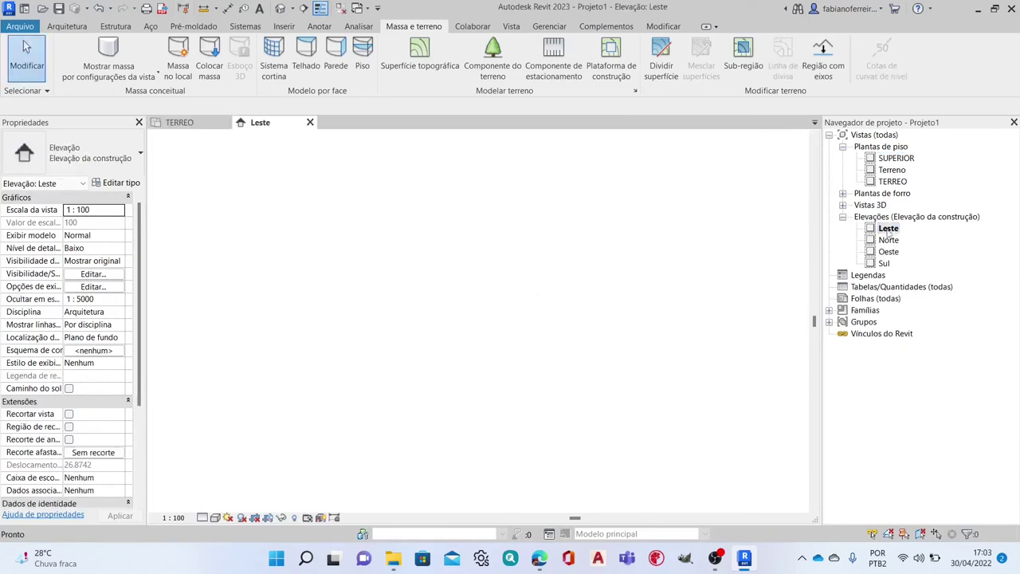
{"action": "scroll", "coordinate": [654, 299], "scroll_direction": "down", "scroll_amount": 1}
{"action": "scroll", "coordinate": [606, 319], "scroll_direction": "up", "scroll_amount": 1}
{"action": "scroll", "coordinate": [606, 319], "scroll_direction": "up", "scroll_amount": 2}
{"action": "scroll", "coordinate": [603, 322], "scroll_direction": "down", "scroll_amount": 3}
{"action": "scroll", "coordinate": [691, 298], "scroll_direction": "down", "scroll_amount": 1}
{"action": "scroll", "coordinate": [685, 299], "scroll_direction": "down", "scroll_amount": 1}
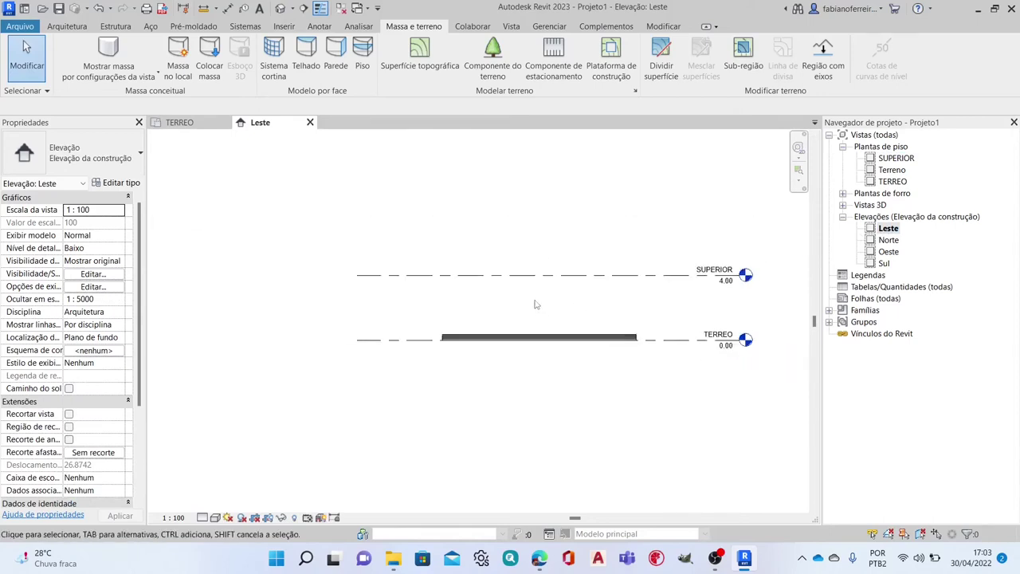
{"action": "left_click", "coordinate": [310, 123]}
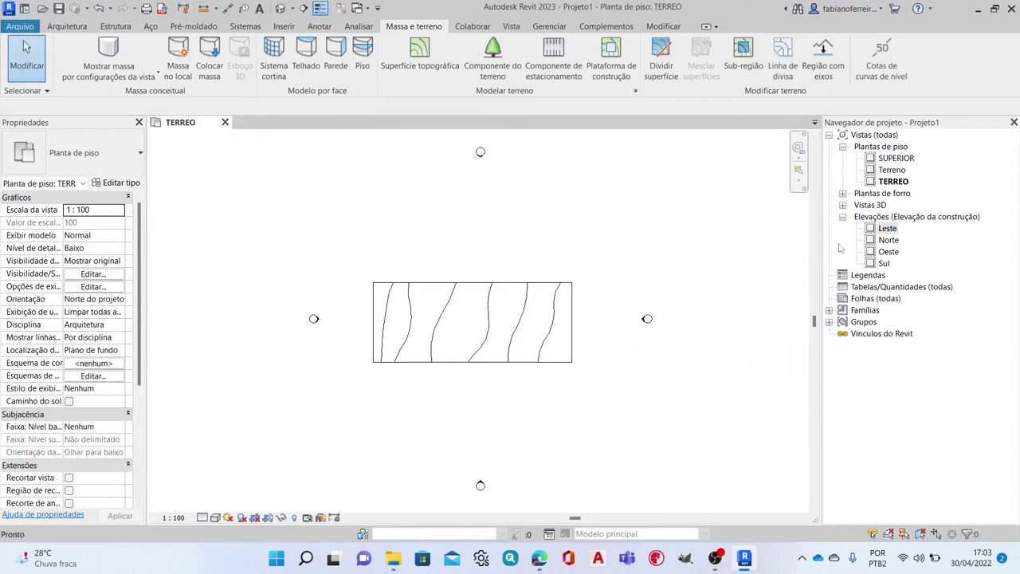
Step: Open the Norte elevation and frame the TERREO and SUPERIOR level heads
{"action": "double_click", "coordinate": [890, 240]}
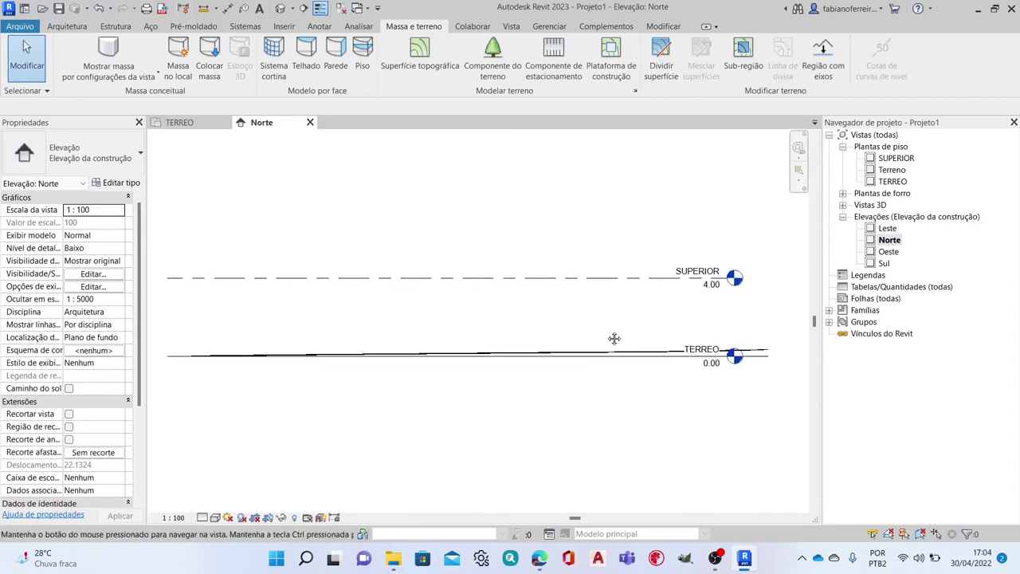
{"action": "scroll", "coordinate": [645, 344], "scroll_direction": "up", "scroll_amount": 1}
{"action": "scroll", "coordinate": [571, 362], "scroll_direction": "up", "scroll_amount": 2}
{"action": "scroll", "coordinate": [629, 346], "scroll_direction": "down", "scroll_amount": 2}
{"action": "scroll", "coordinate": [629, 346], "scroll_direction": "down", "scroll_amount": 1}
{"action": "scroll", "coordinate": [629, 346], "scroll_direction": "up", "scroll_amount": 1}
{"action": "scroll", "coordinate": [562, 371], "scroll_direction": "up", "scroll_amount": 2}
{"action": "scroll", "coordinate": [562, 371], "scroll_direction": "up", "scroll_amount": 1}
{"action": "scroll", "coordinate": [668, 344], "scroll_direction": "down", "scroll_amount": 5}
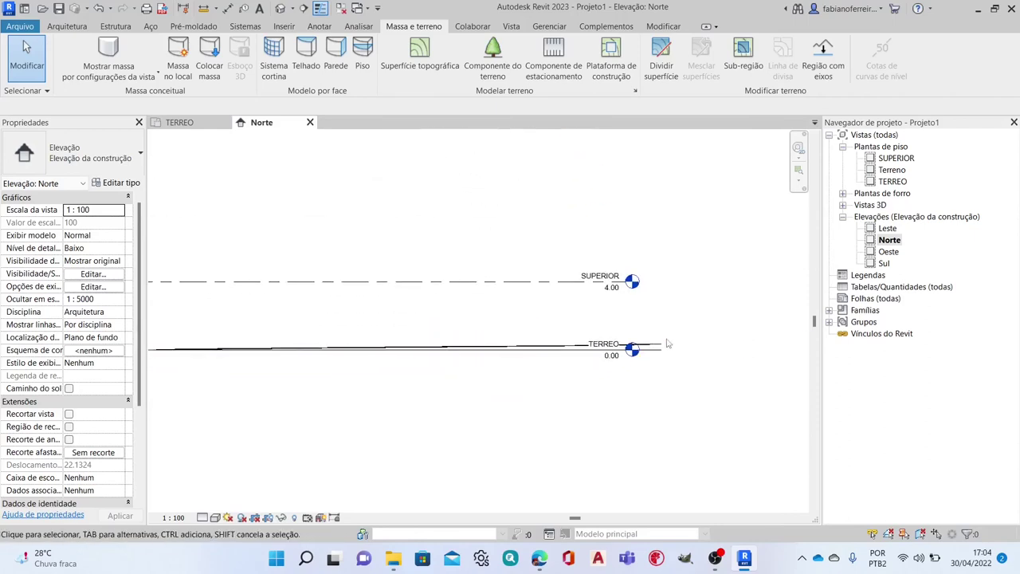
{"action": "scroll", "coordinate": [606, 343], "scroll_direction": "up", "scroll_amount": 2}
{"action": "scroll", "coordinate": [559, 343], "scroll_direction": "up", "scroll_amount": 2}
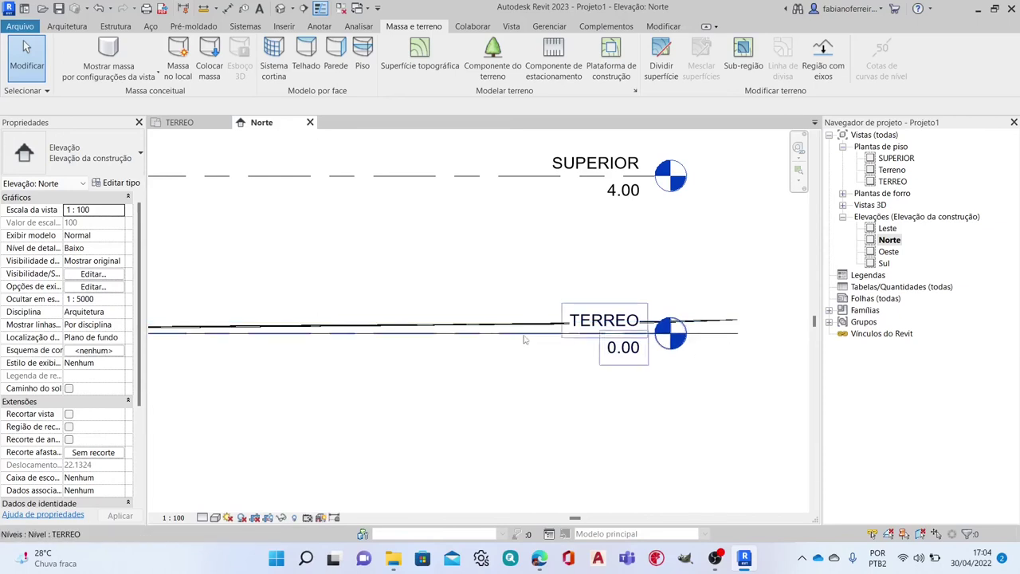
{"action": "scroll", "coordinate": [687, 295], "scroll_direction": "down", "scroll_amount": 3}
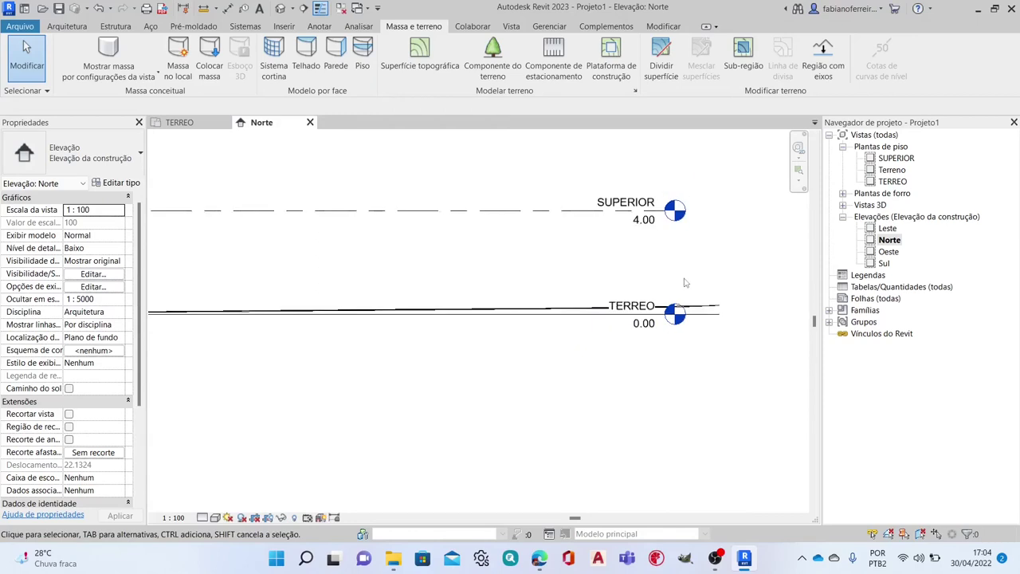
{"action": "middle_click_drag", "start_coordinate": [605, 268], "coordinate": [597, 335]}
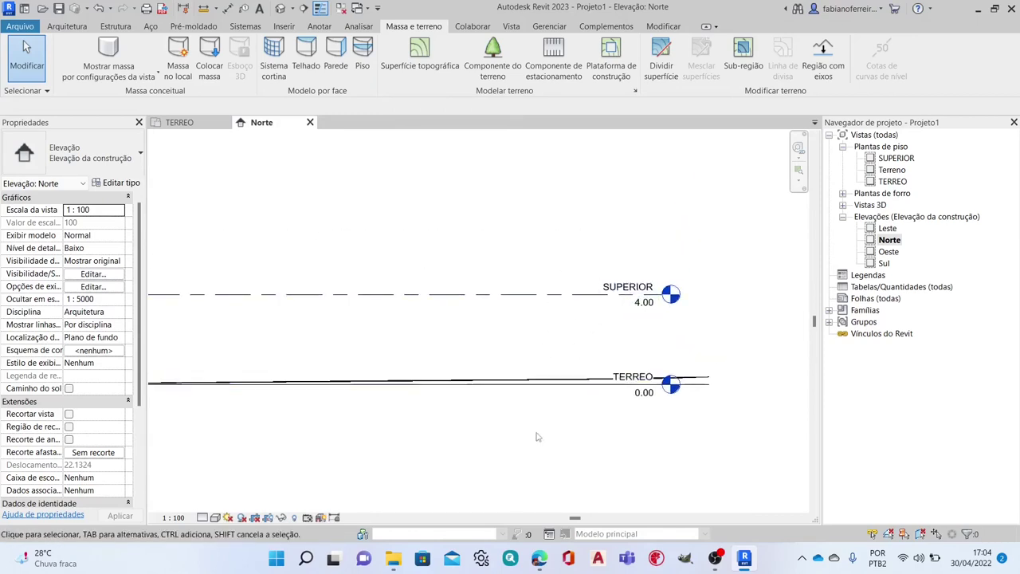
{"action": "middle_click_drag", "start_coordinate": [633, 221], "coordinate": [646, 260]}
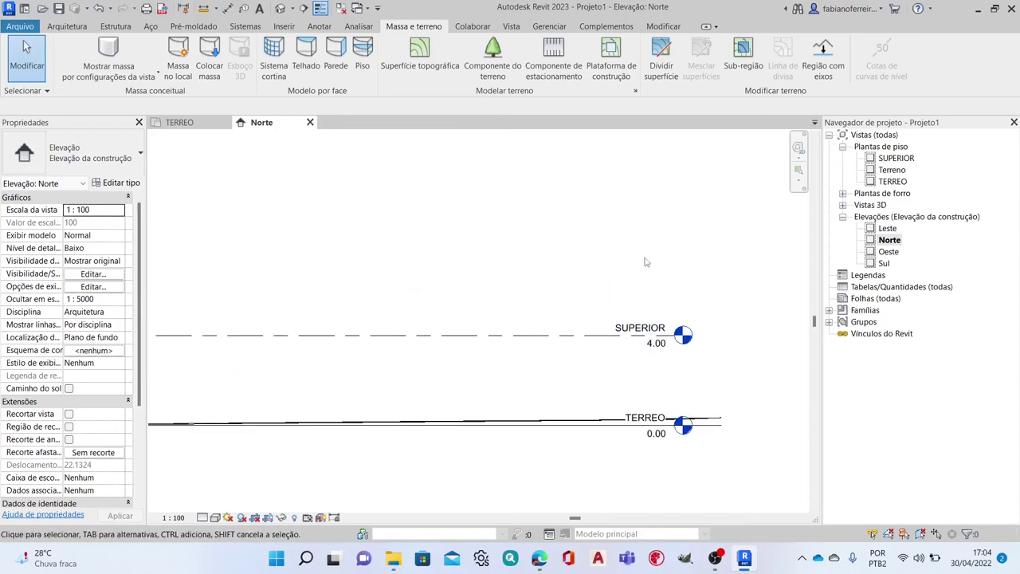
{"action": "scroll", "coordinate": [637, 253], "scroll_direction": "down", "scroll_amount": 2}
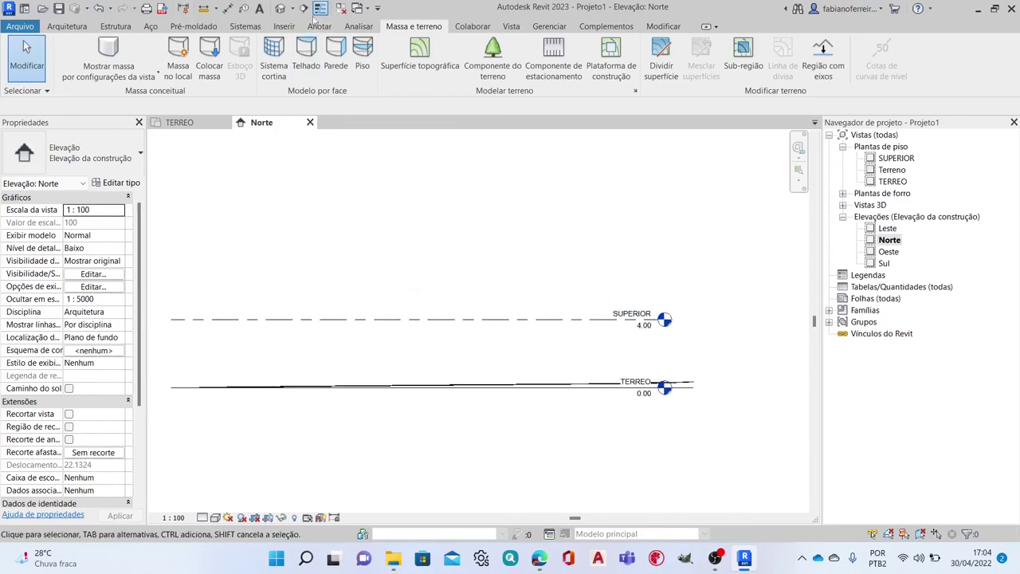
Step: Draw a new level, Nível 3, at 8.00 across the Norte elevation
{"action": "left_click", "coordinate": [83, 26]}
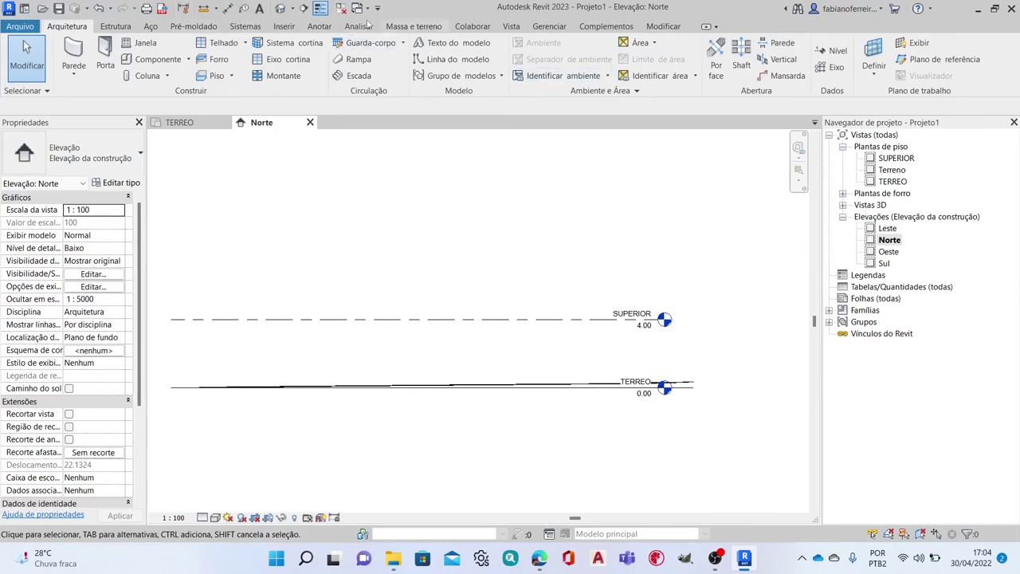
{"action": "left_click", "coordinate": [834, 52]}
{"action": "scroll", "coordinate": [502, 219], "scroll_direction": "down", "scroll_amount": 1}
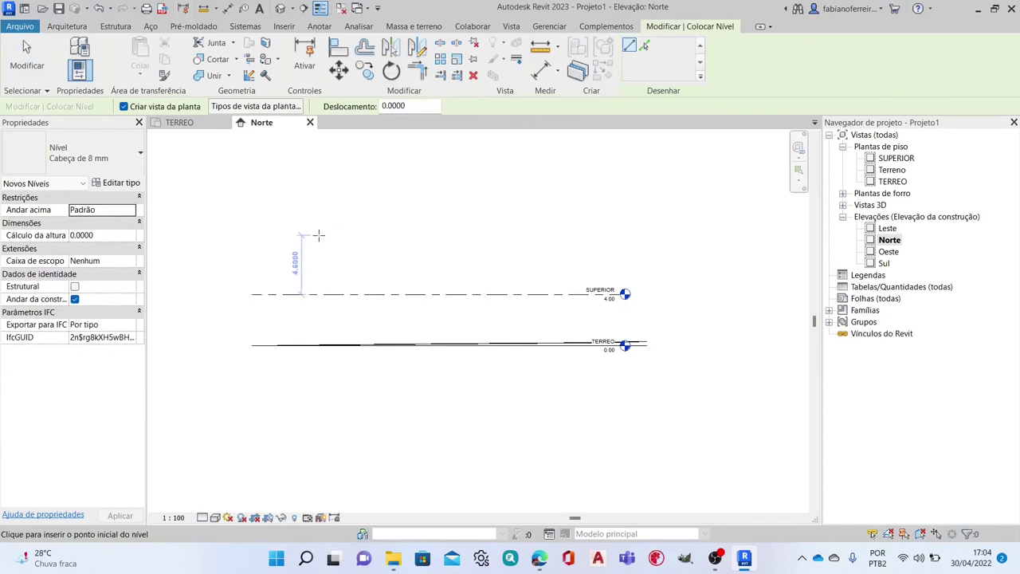
{"action": "left_click", "coordinate": [251, 241]}
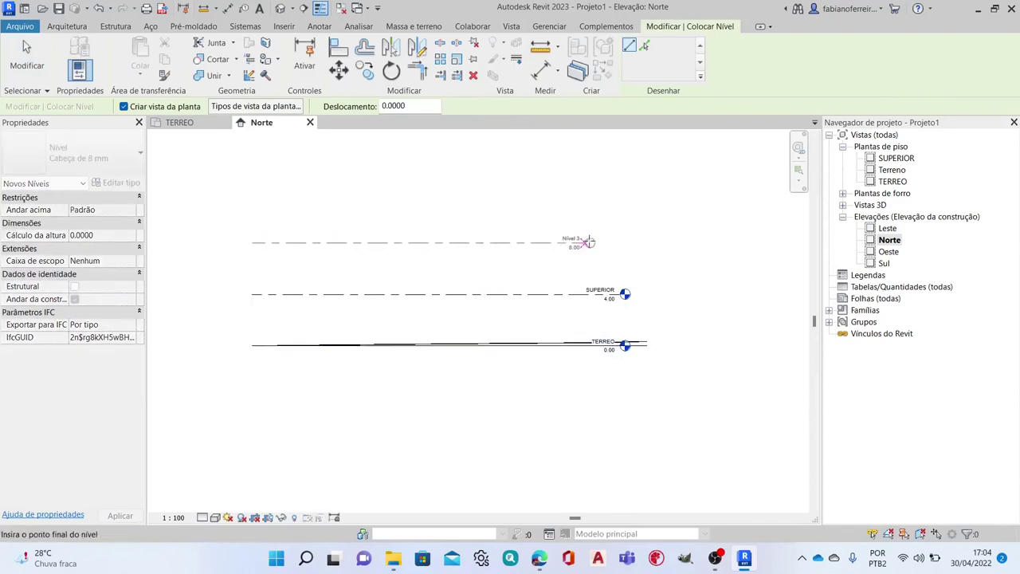
{"action": "left_click", "coordinate": [626, 243]}
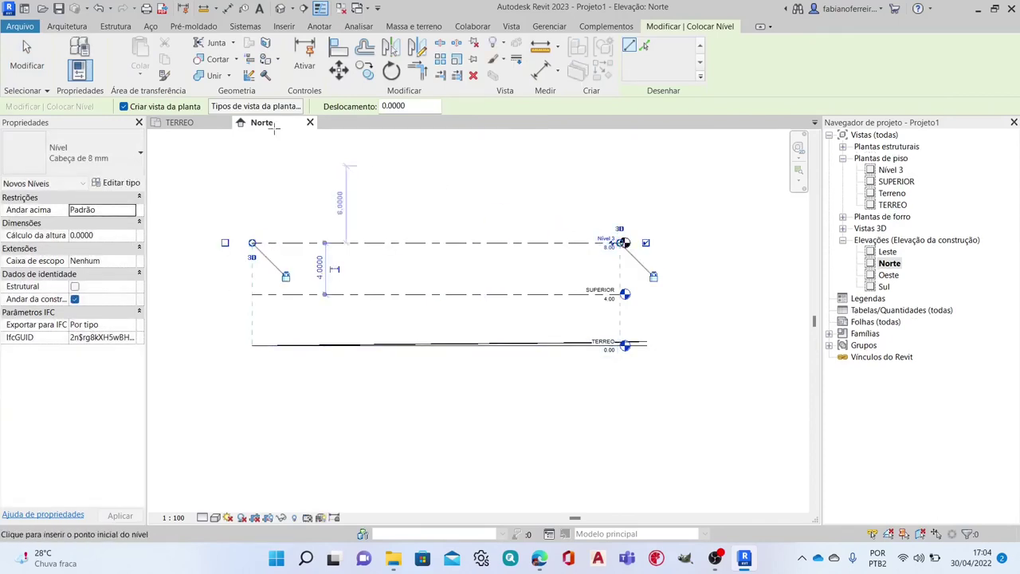
{"action": "left_click", "coordinate": [26, 56]}
{"action": "scroll", "coordinate": [602, 247], "scroll_direction": "up", "scroll_amount": 1}
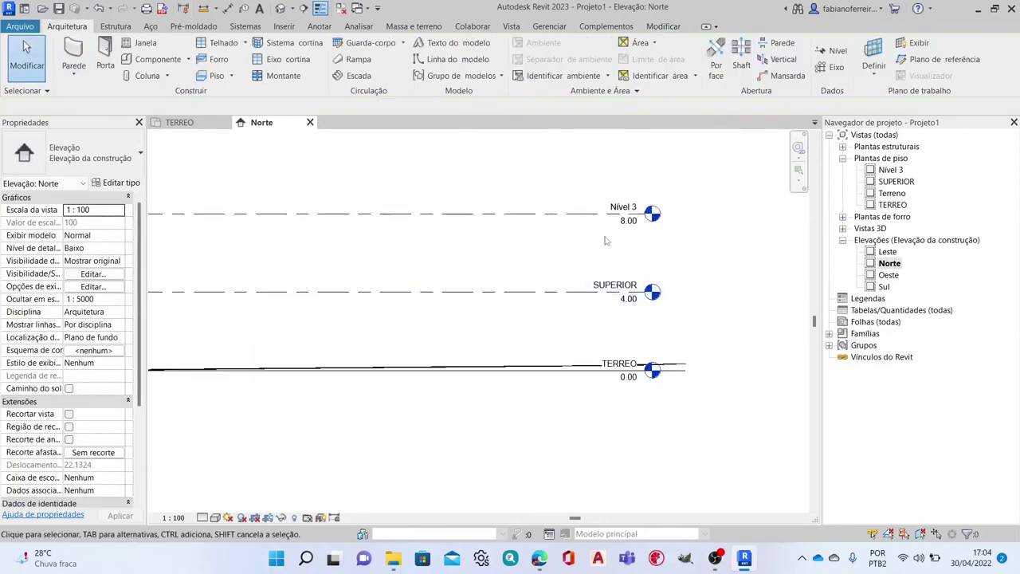
{"action": "scroll", "coordinate": [602, 246], "scroll_direction": "up", "scroll_amount": 1}
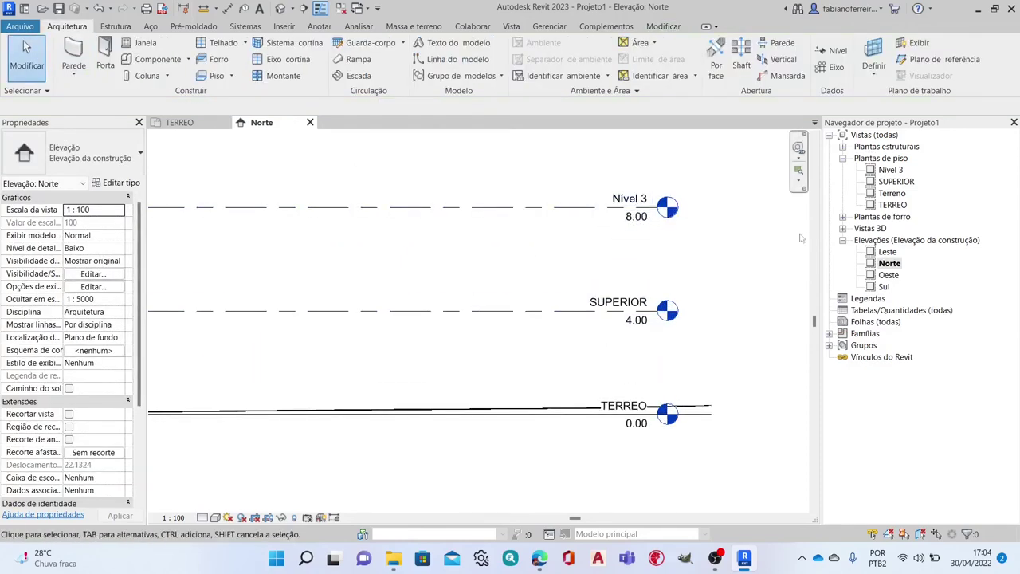
Step: Rename the Nível 3 view and its level to COBERTURA
{"action": "right_click", "coordinate": [903, 171]}
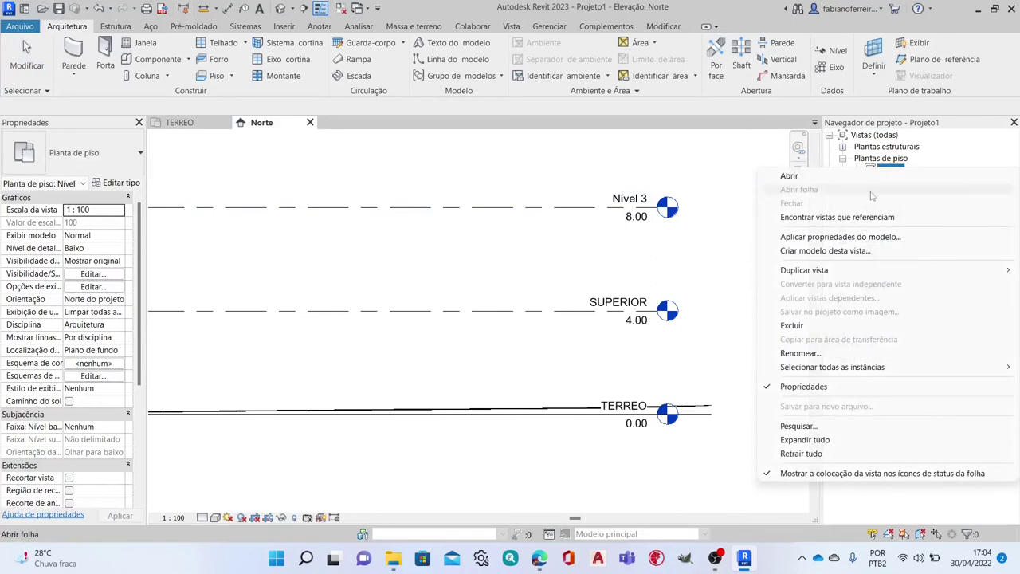
{"action": "left_click", "coordinate": [801, 353]}
{"action": "type", "text": "COBERTURA"}
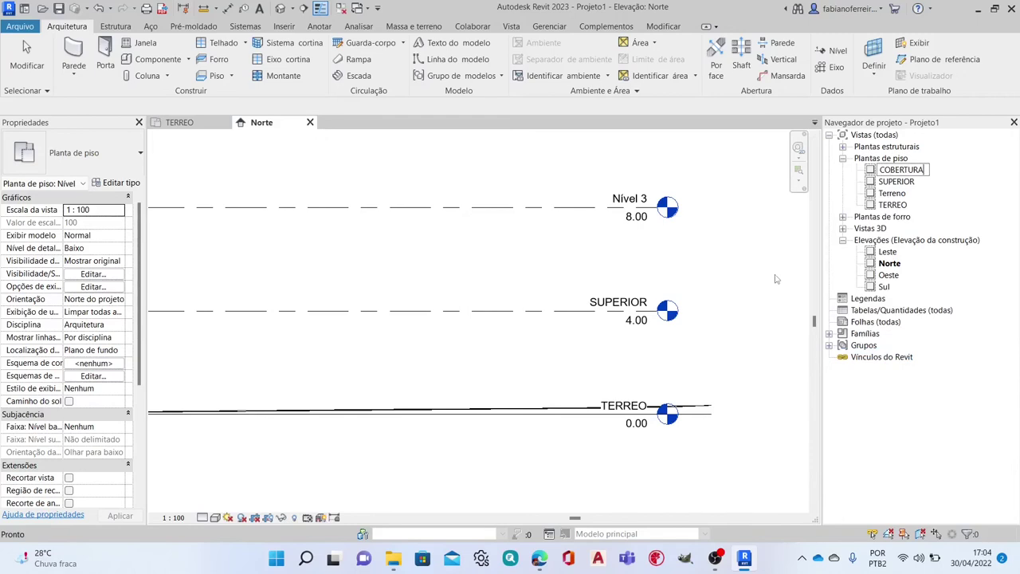
{"action": "key", "text": "Return"}
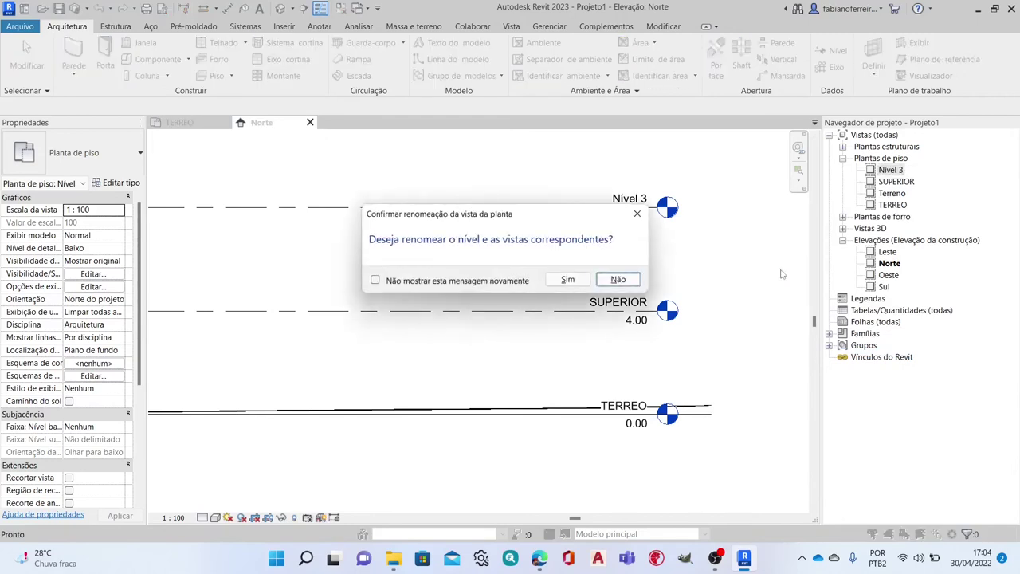
{"action": "left_click", "coordinate": [568, 280]}
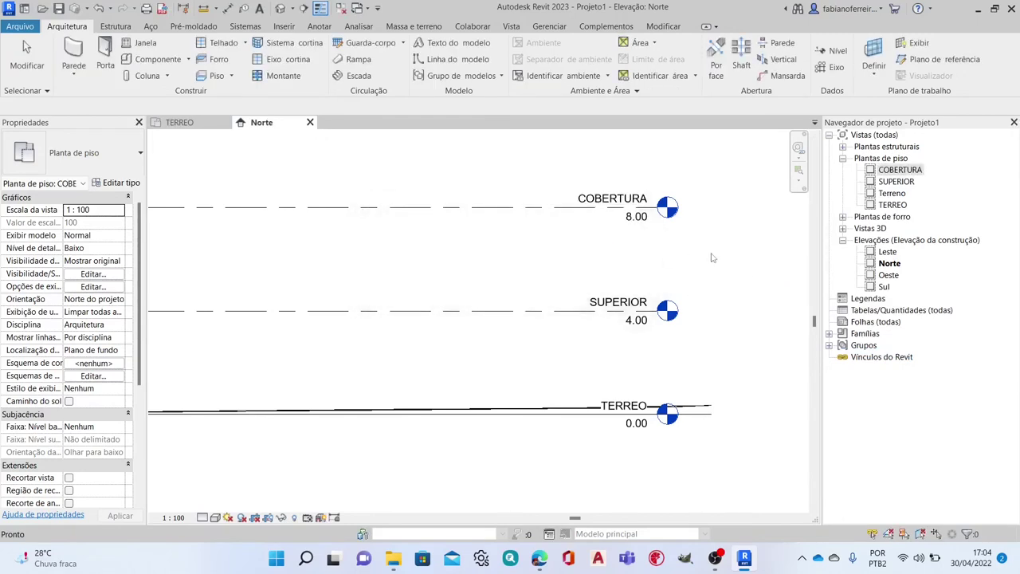
{"action": "scroll", "coordinate": [676, 319], "scroll_direction": "down", "scroll_amount": 5}
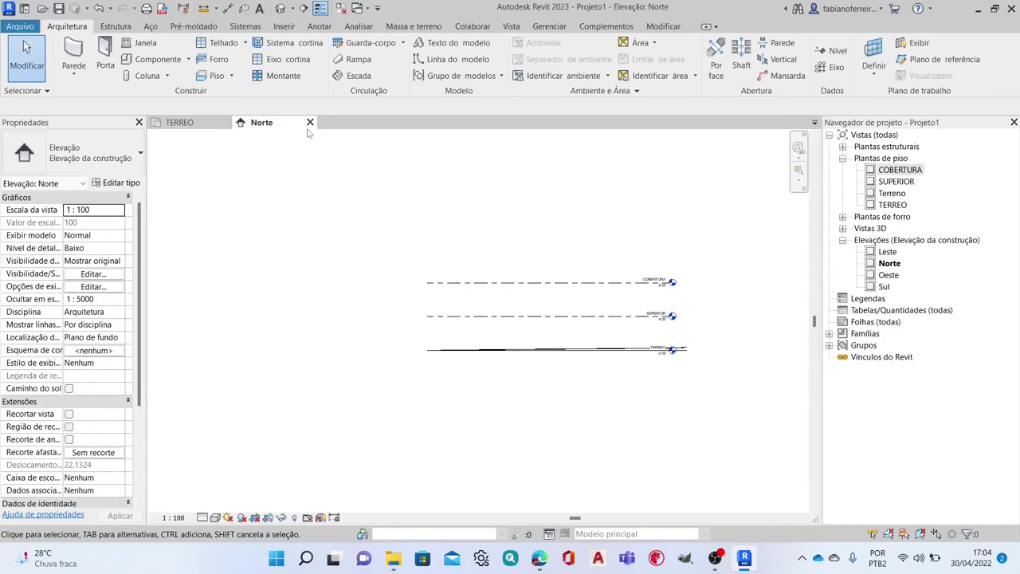
Step: Close the Norte elevation and inspect the SOBRADO_TERRENO terrain import in the TERREO plan
{"action": "left_click", "coordinate": [310, 123]}
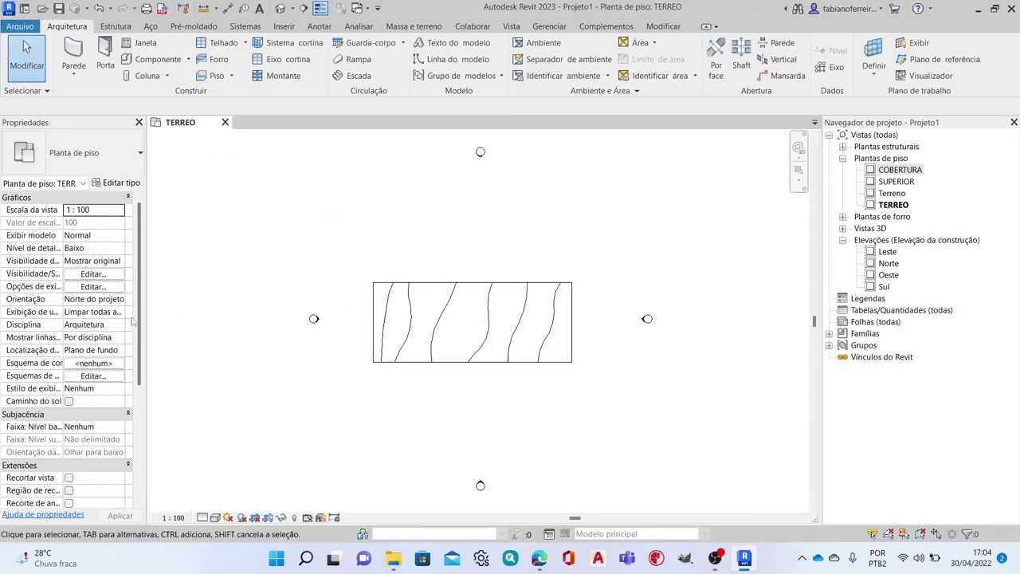
{"action": "mouse_move", "coordinate": [138, 303]}
{"action": "left_click_drag", "start_coordinate": [141, 302], "coordinate": [130, 418]}
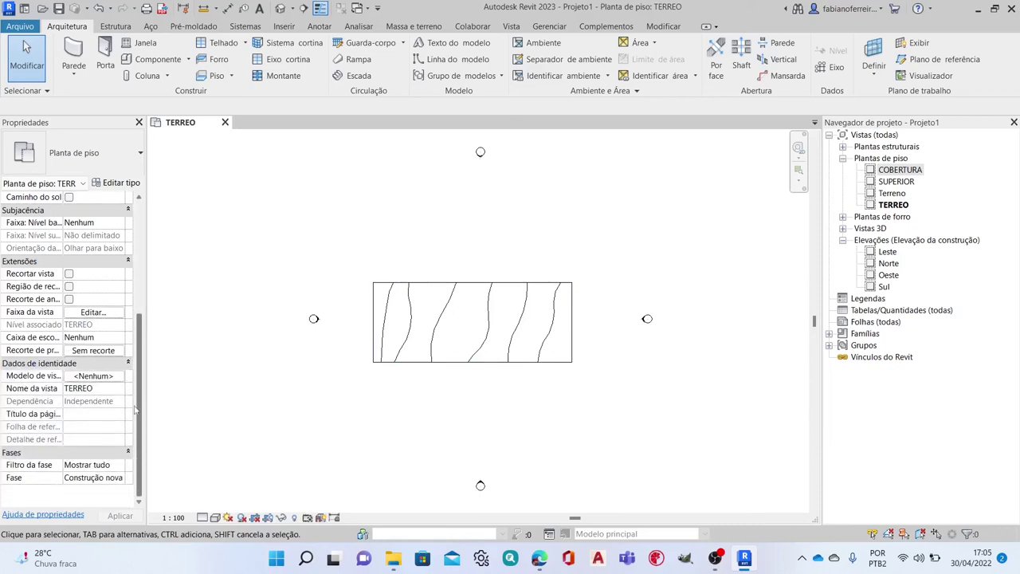
{"action": "left_click", "coordinate": [385, 286]}
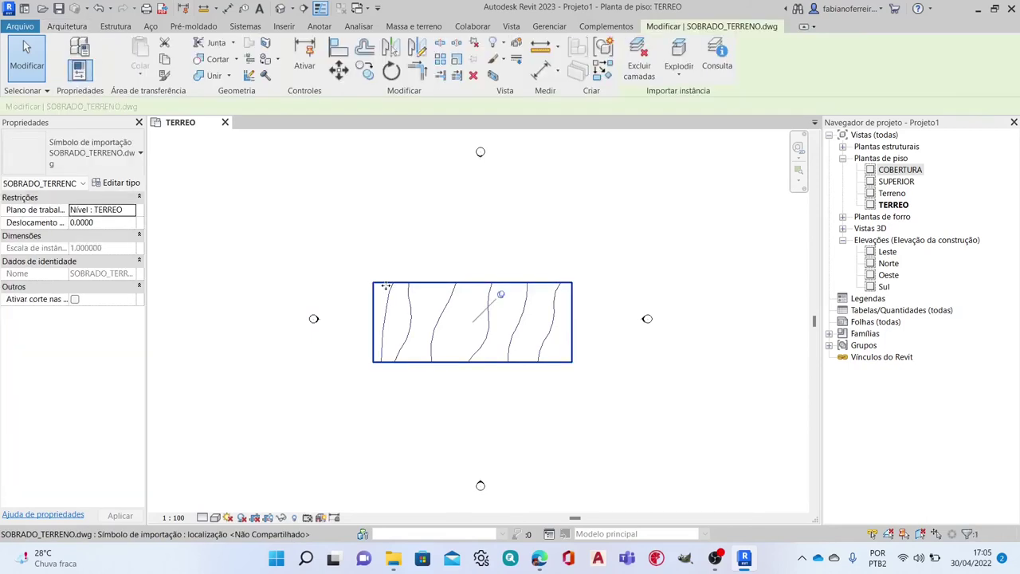
{"action": "key", "text": "Escape"}
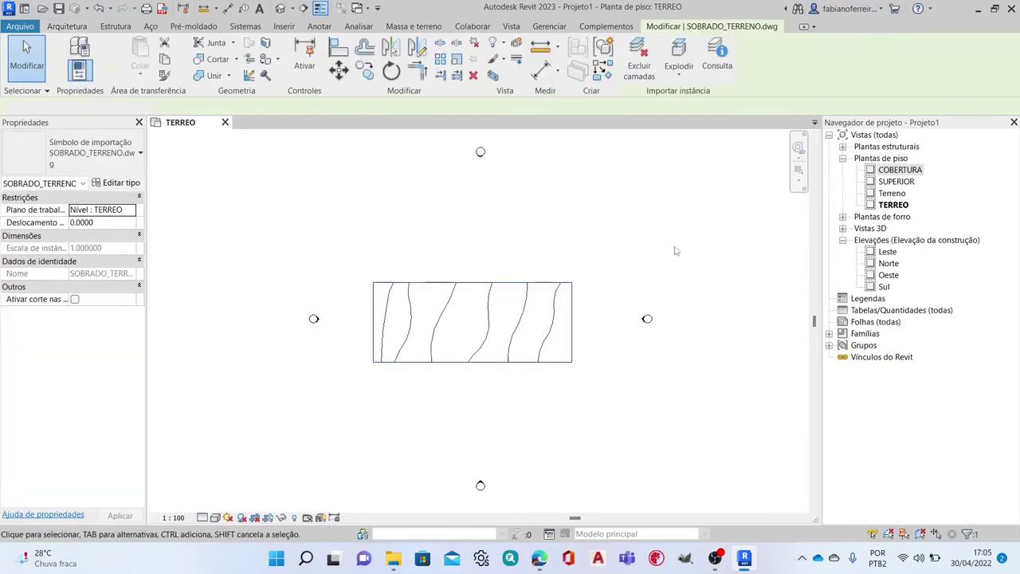
{"action": "scroll", "coordinate": [531, 234], "scroll_direction": "up", "scroll_amount": 1}
{"action": "scroll", "coordinate": [536, 240], "scroll_direction": "down", "scroll_amount": 1}
{"action": "scroll", "coordinate": [534, 255], "scroll_direction": "down", "scroll_amount": 1}
{"action": "middle_click_drag", "start_coordinate": [533, 263], "coordinate": [508, 315]}
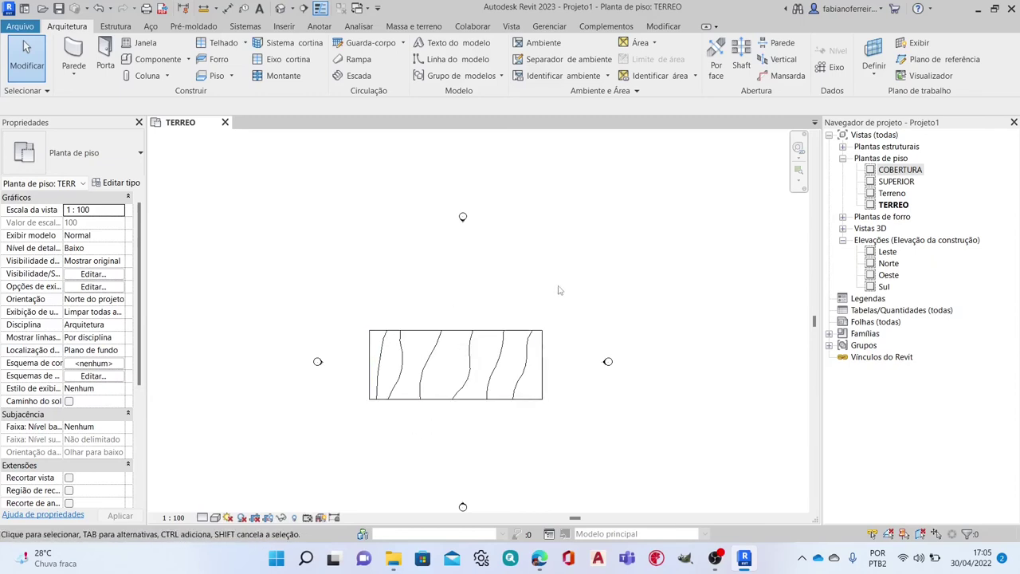
{"action": "key", "text": "z"}
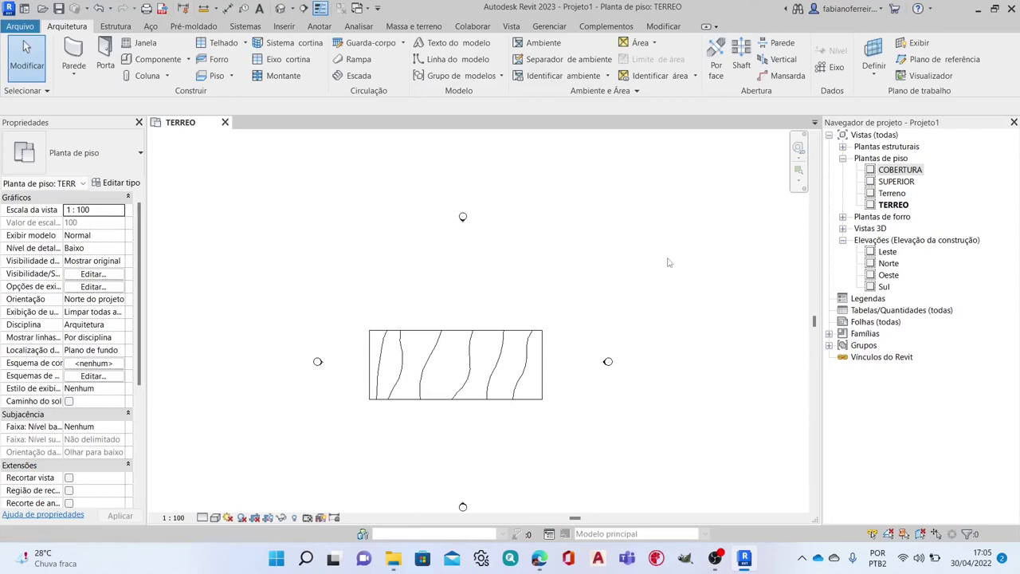
{"action": "scroll", "coordinate": [606, 248], "scroll_direction": "down", "scroll_amount": 3}
{"action": "scroll", "coordinate": [488, 308], "scroll_direction": "up", "scroll_amount": 2}
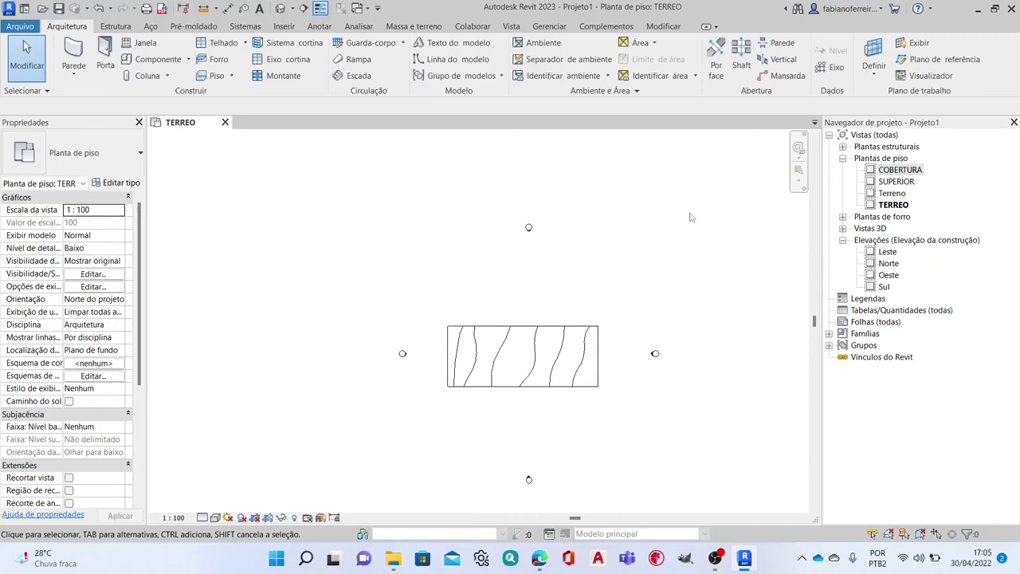
Step: Uncheck SOBRADO_TERRENO.dwg under Categorias importadas in VG to hide it in TERREO
{"action": "key", "text": "v"}
{"action": "key", "text": "g"}
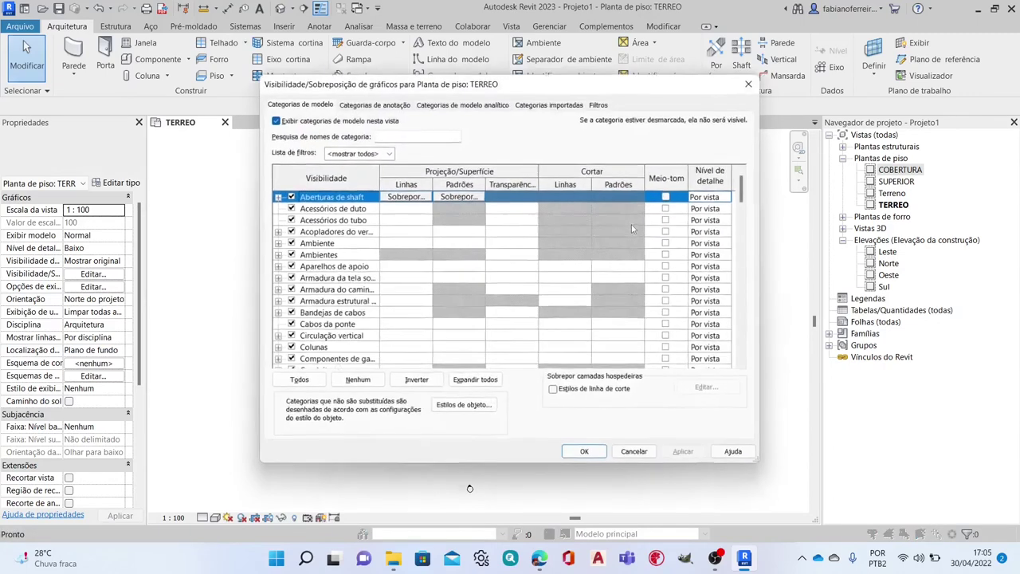
{"action": "left_click", "coordinate": [634, 452]}
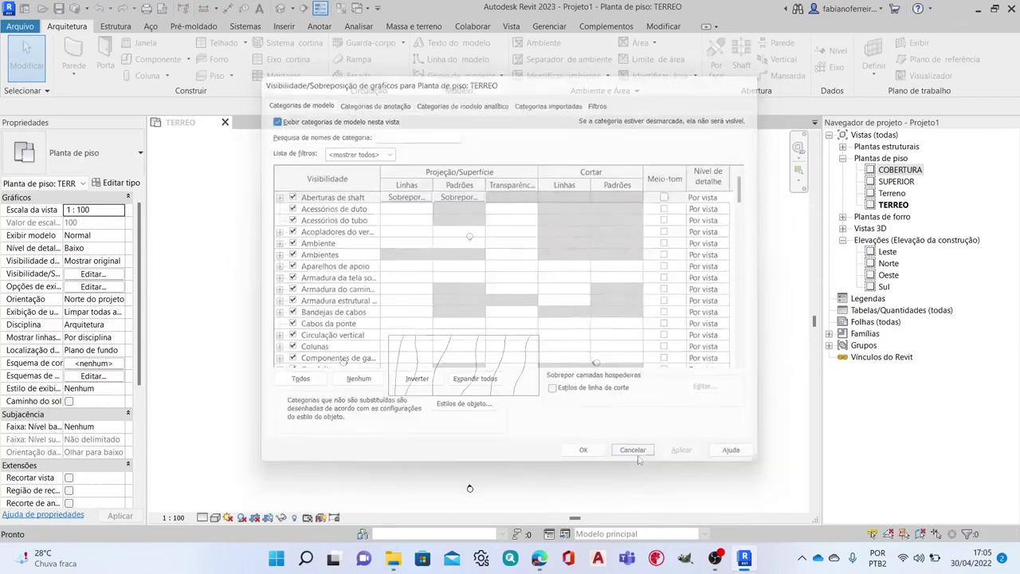
{"action": "key", "text": "v"}
{"action": "key", "text": "g"}
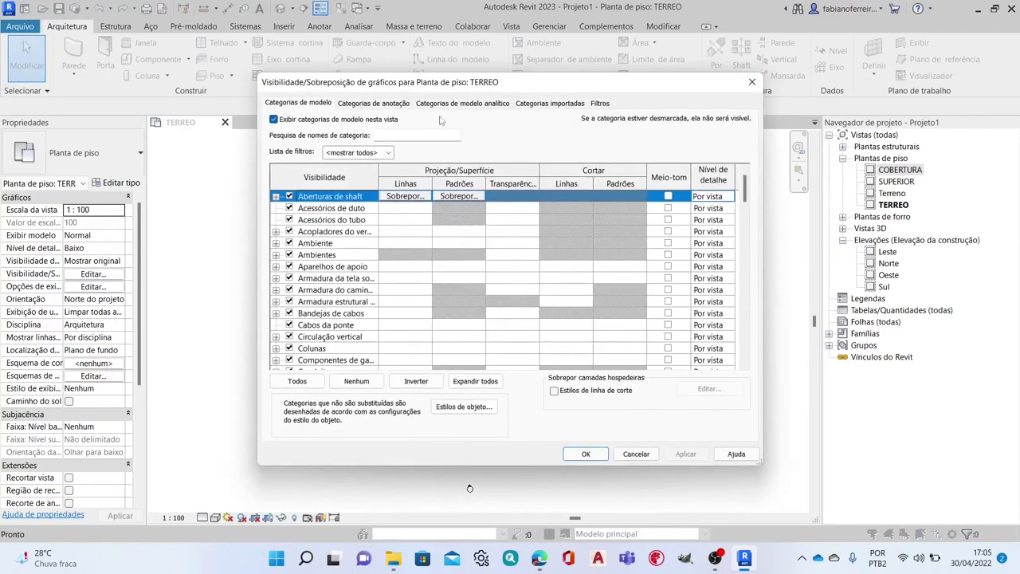
{"action": "left_click", "coordinate": [540, 104]}
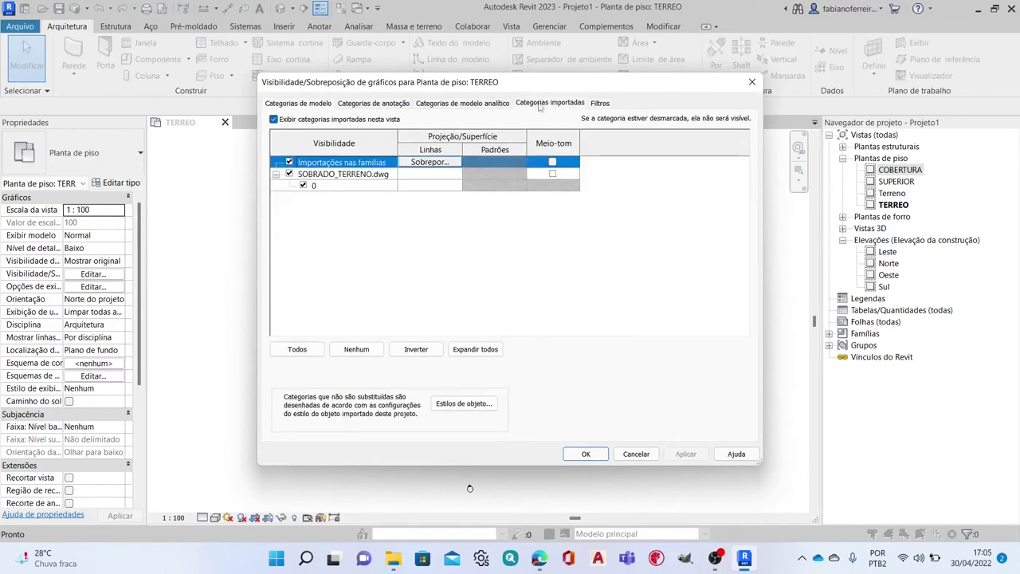
{"action": "left_click", "coordinate": [289, 174]}
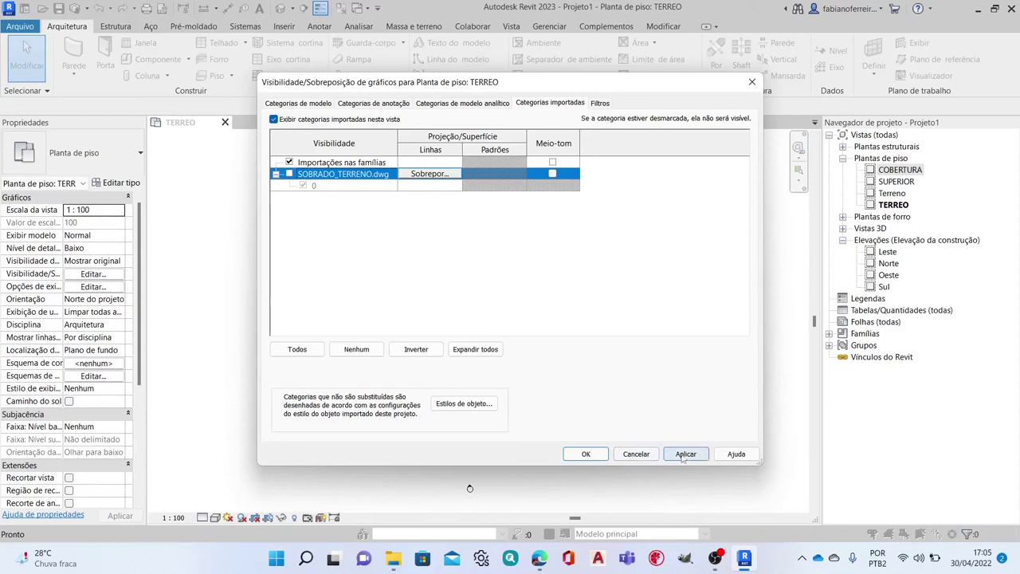
{"action": "left_click", "coordinate": [686, 454]}
{"action": "left_click", "coordinate": [586, 453]}
{"action": "middle_click_drag", "start_coordinate": [549, 316], "coordinate": [574, 300]}
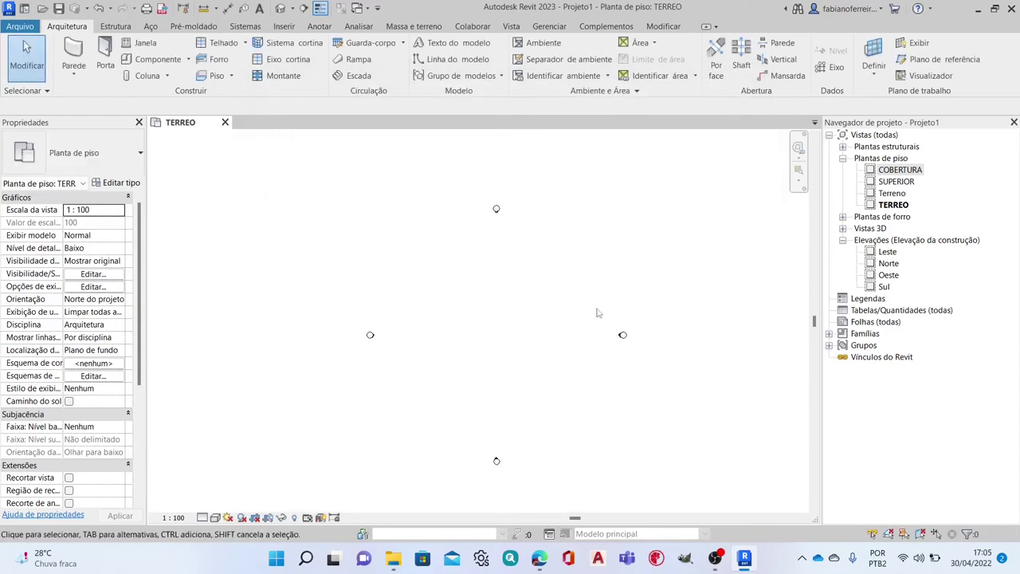
{"action": "left_click", "coordinate": [284, 26]}
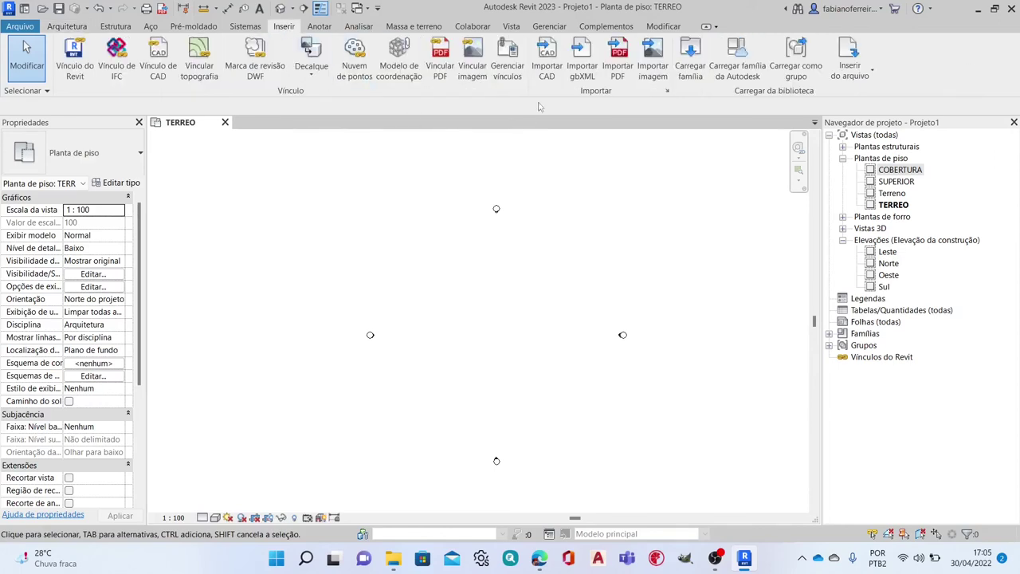
Step: Import SOBRADO_TERREO.dwg onto the TERREO level
{"action": "left_click", "coordinate": [556, 64]}
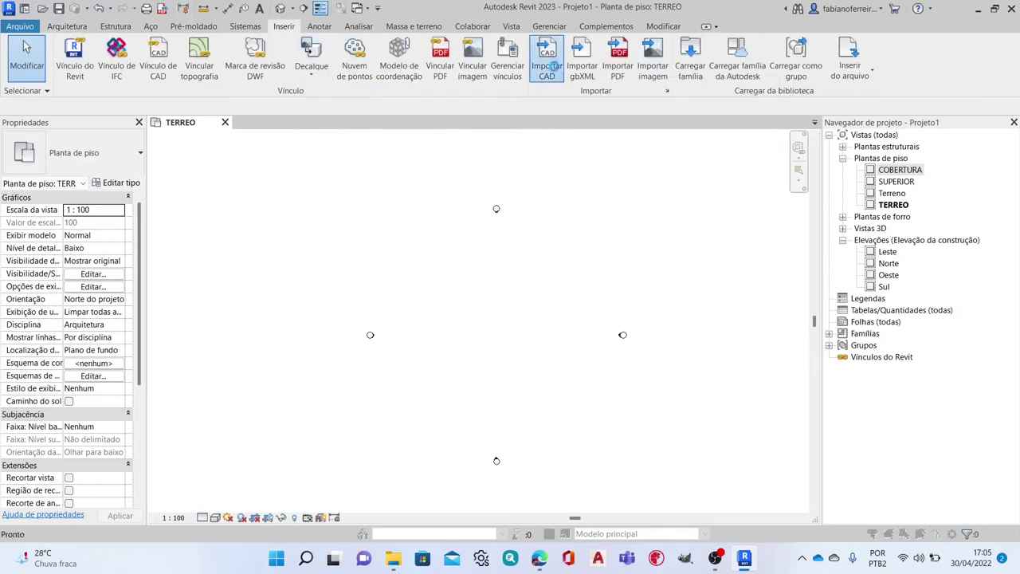
{"action": "left_click", "coordinate": [408, 171]}
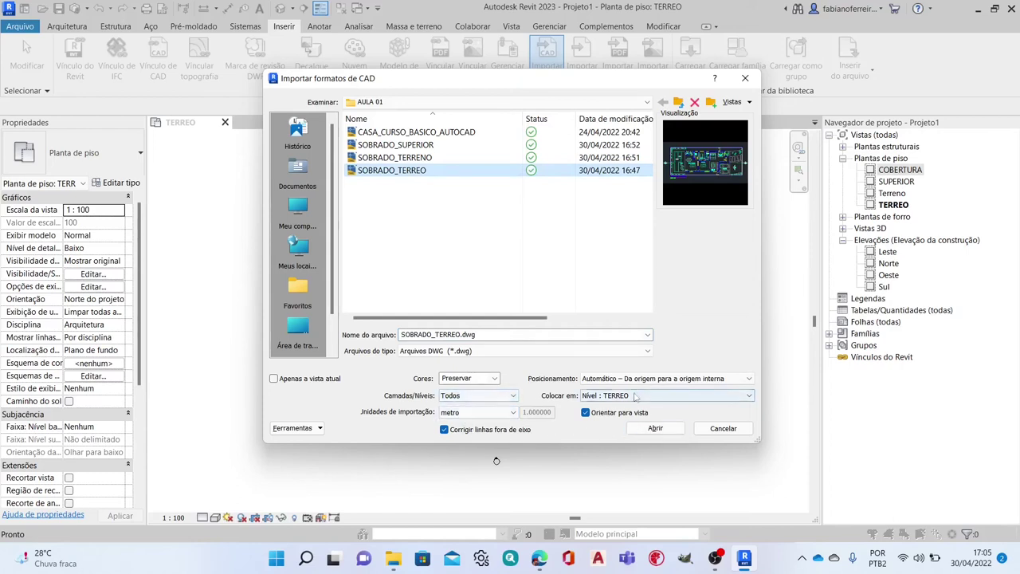
{"action": "left_click", "coordinate": [656, 431]}
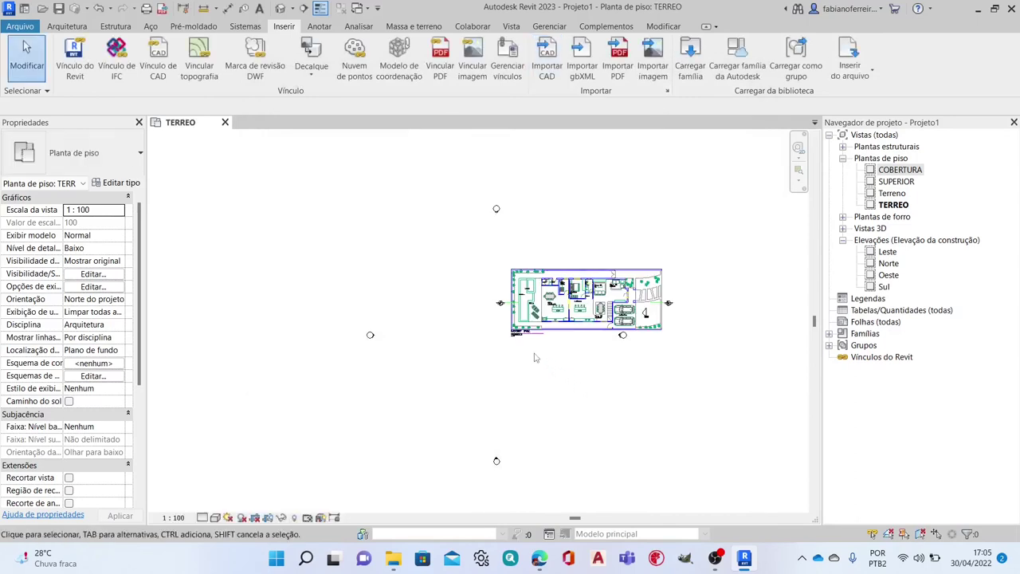
{"action": "left_click", "coordinate": [558, 327]}
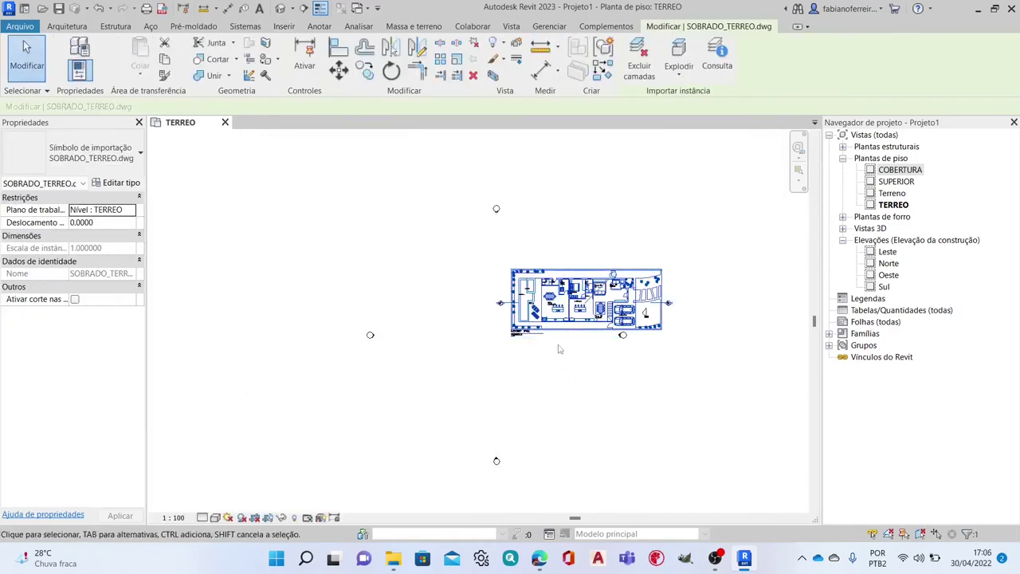
{"action": "left_click", "coordinate": [654, 376]}
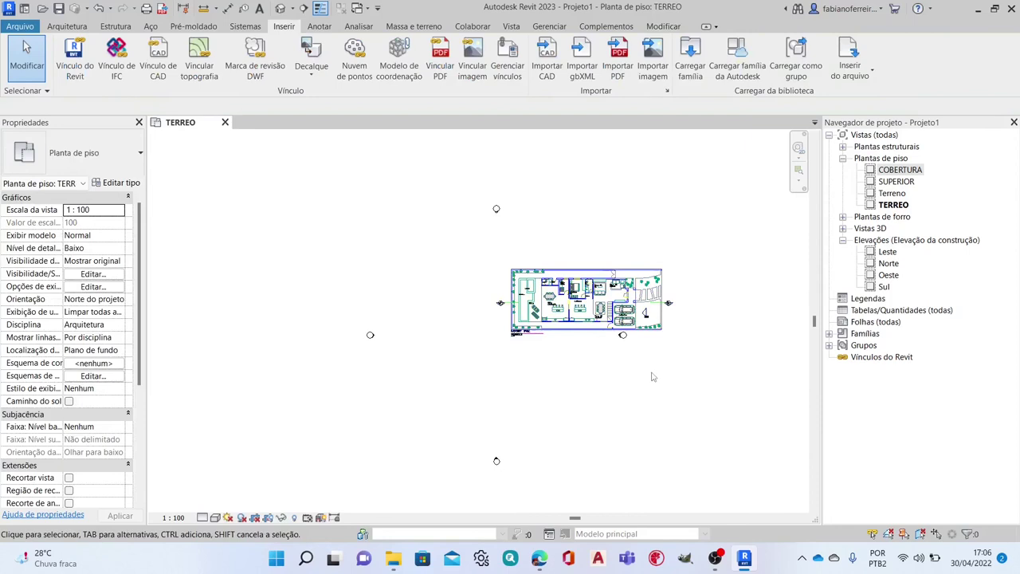
Step: Recheck SOBRADO_TERRENO.dwg in VG's Categorias importadas to show the terrain again
{"action": "key", "text": "v"}
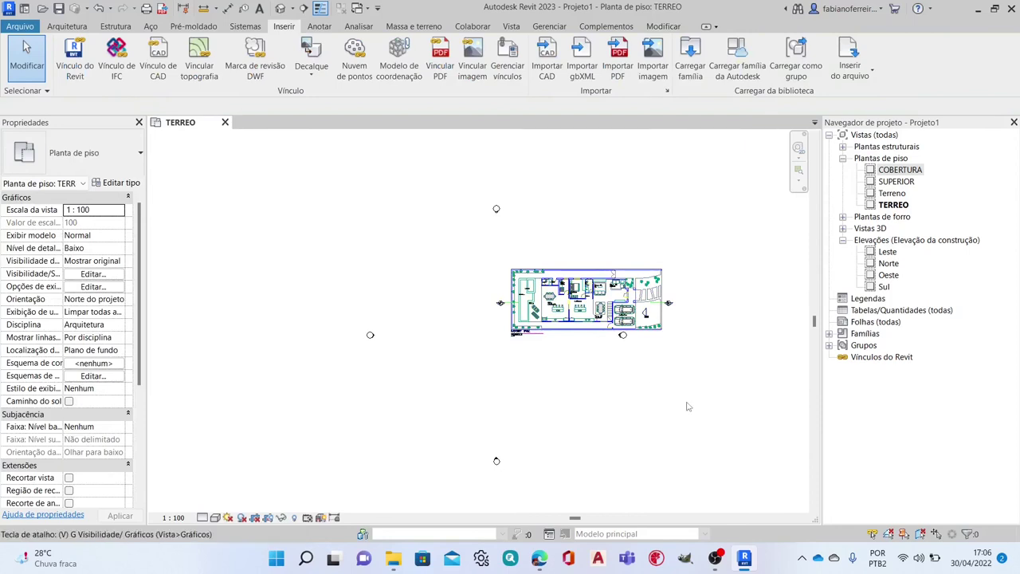
{"action": "key", "text": "g"}
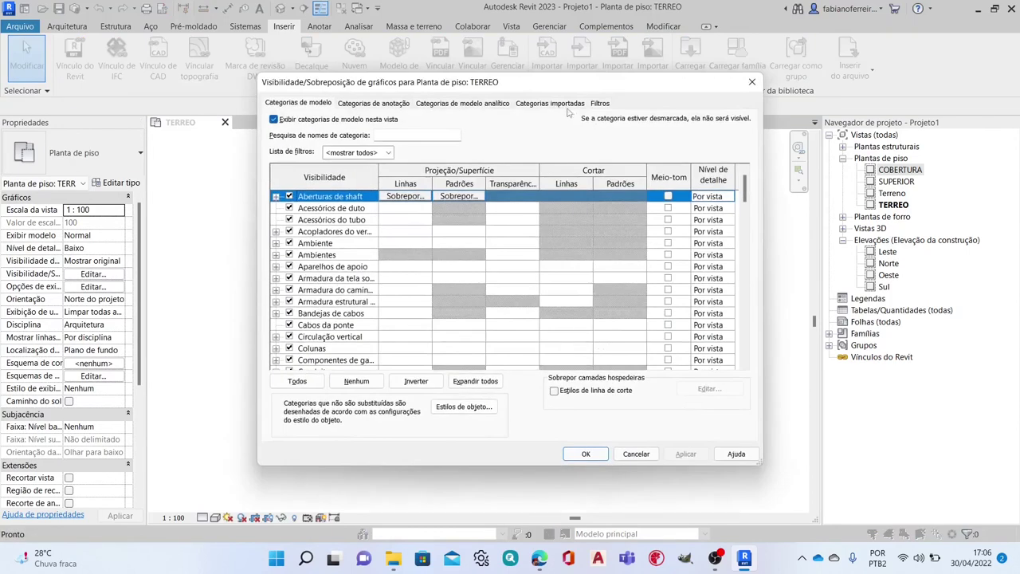
{"action": "left_click", "coordinate": [566, 107]}
{"action": "left_click", "coordinate": [290, 173]}
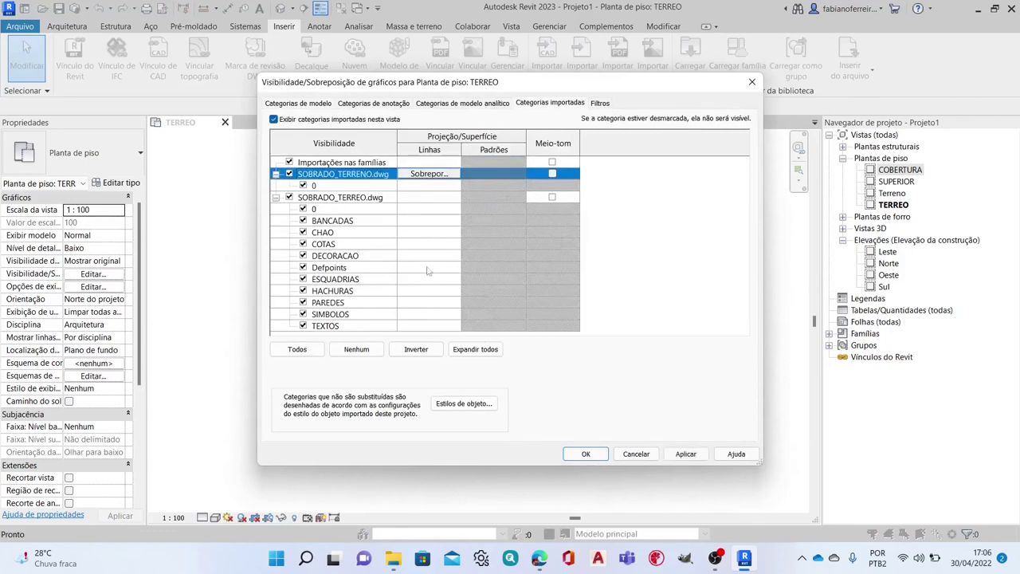
{"action": "left_click", "coordinate": [586, 454]}
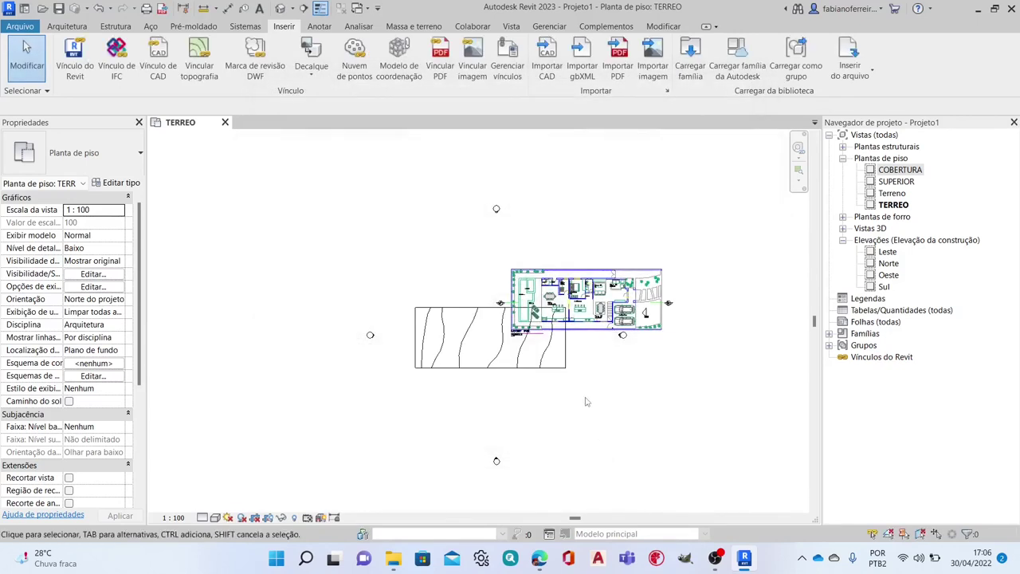
{"action": "scroll", "coordinate": [523, 315], "scroll_direction": "up", "scroll_amount": 2}
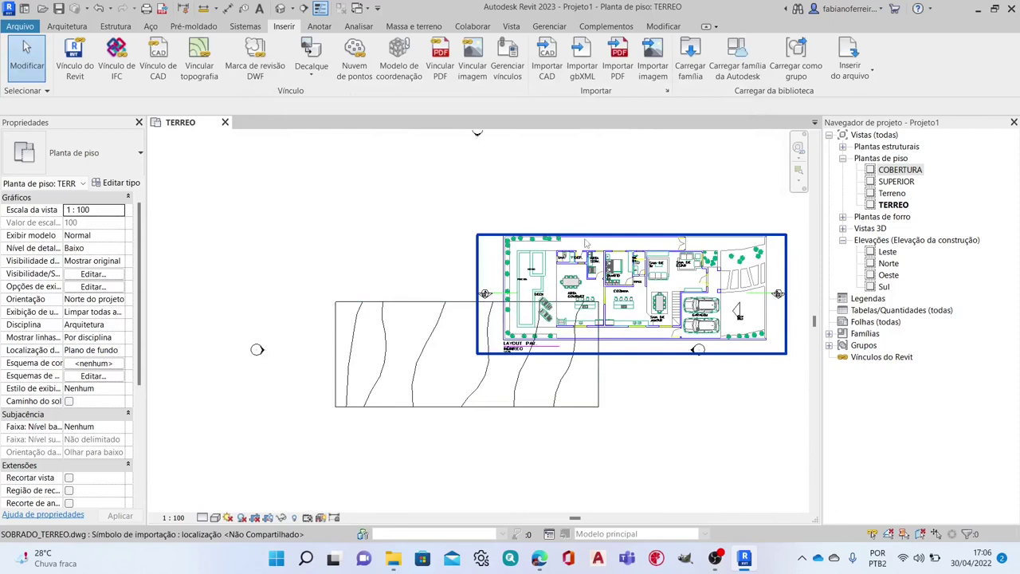
Step: Move the SOBRADO_TERREO layout from its lower-left corner onto the terrain outline's corner
{"action": "left_click", "coordinate": [594, 241]}
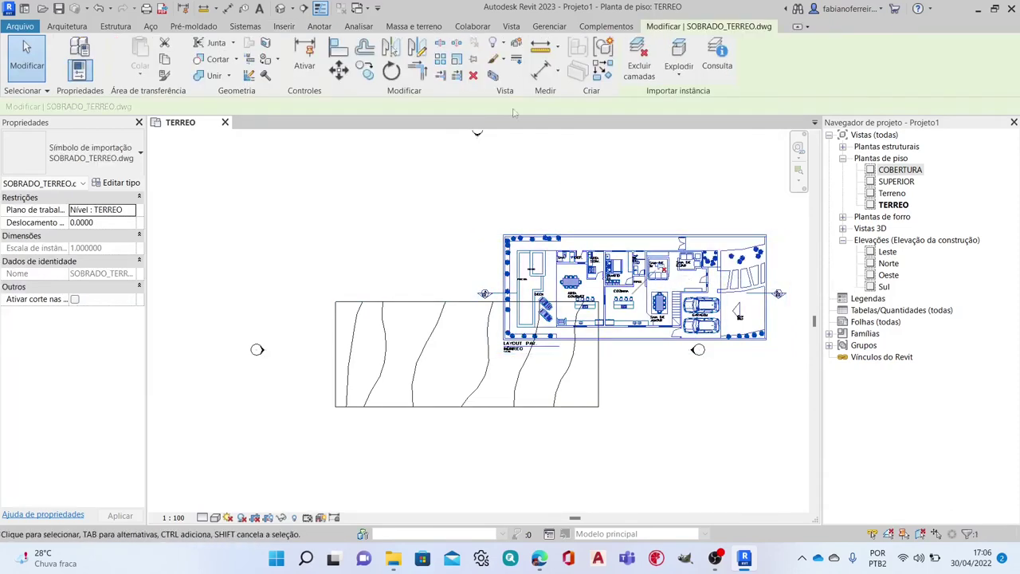
{"action": "left_click", "coordinate": [337, 70]}
{"action": "scroll", "coordinate": [474, 287], "scroll_direction": "up", "scroll_amount": 1}
{"action": "scroll", "coordinate": [483, 343], "scroll_direction": "up", "scroll_amount": 3}
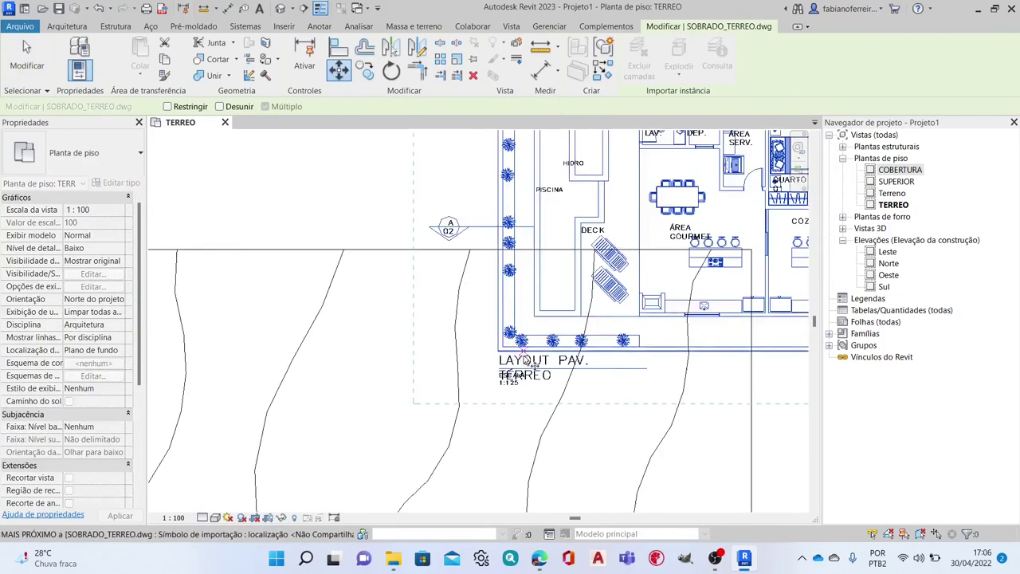
{"action": "scroll", "coordinate": [484, 348], "scroll_direction": "up", "scroll_amount": 2}
{"action": "left_click", "coordinate": [473, 348]}
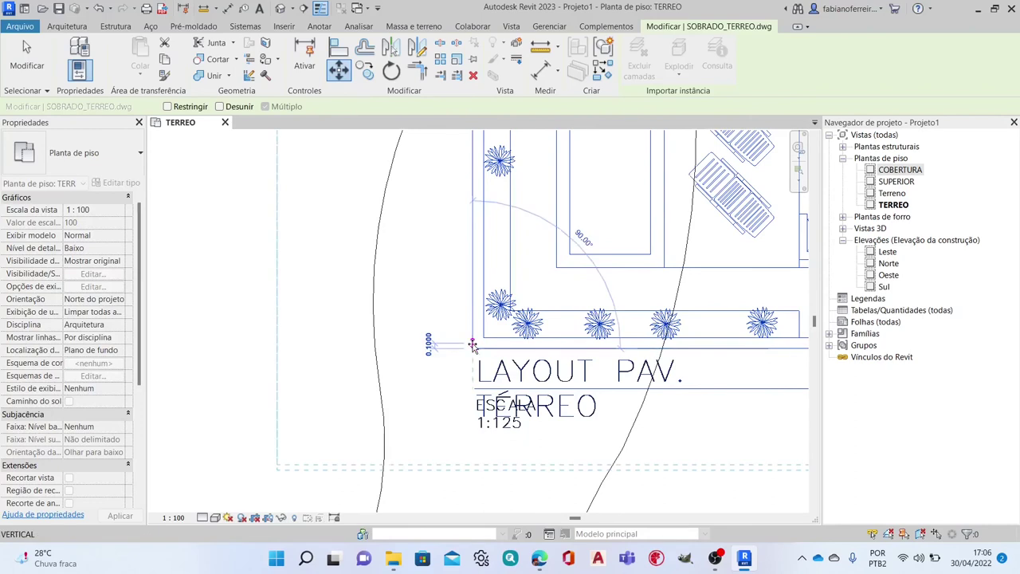
{"action": "scroll", "coordinate": [650, 247], "scroll_direction": "down", "scroll_amount": 3}
{"action": "scroll", "coordinate": [650, 248], "scroll_direction": "down", "scroll_amount": 2}
{"action": "scroll", "coordinate": [391, 357], "scroll_direction": "up", "scroll_amount": 4}
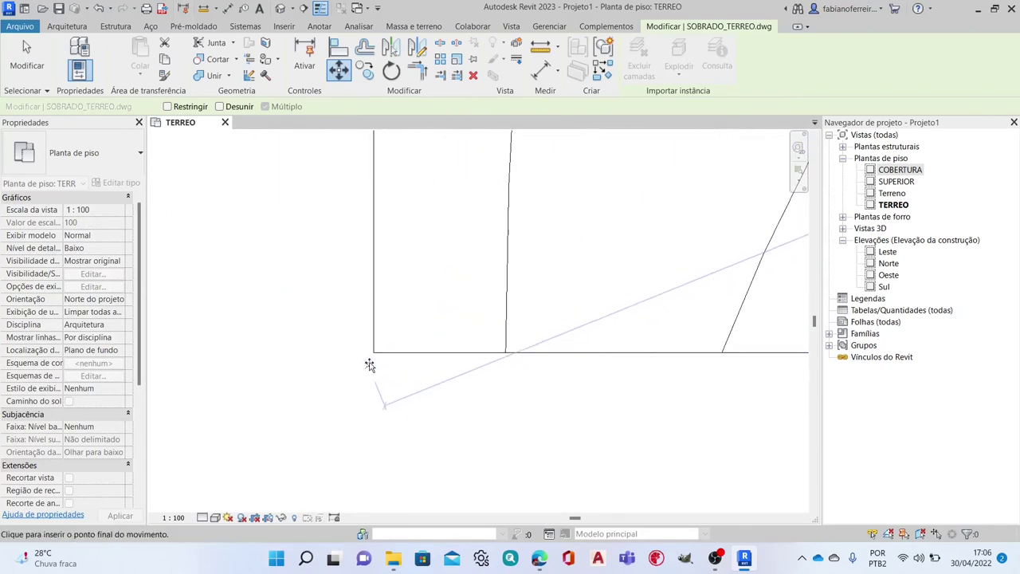
{"action": "left_click", "coordinate": [377, 359]}
Step: Deselect and reselect the moved house layout to confirm its new position
{"action": "scroll", "coordinate": [335, 397], "scroll_direction": "down", "scroll_amount": 2}
{"action": "scroll", "coordinate": [220, 263], "scroll_direction": "down", "scroll_amount": 2}
{"action": "scroll", "coordinate": [271, 273], "scroll_direction": "down", "scroll_amount": 1}
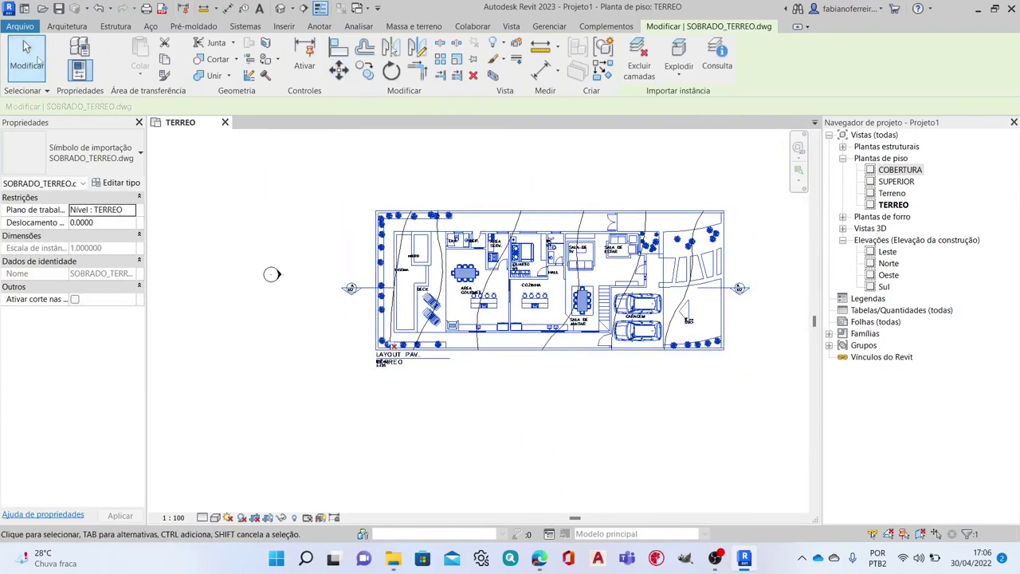
{"action": "left_click", "coordinate": [26, 56]}
{"action": "left_click", "coordinate": [580, 266]}
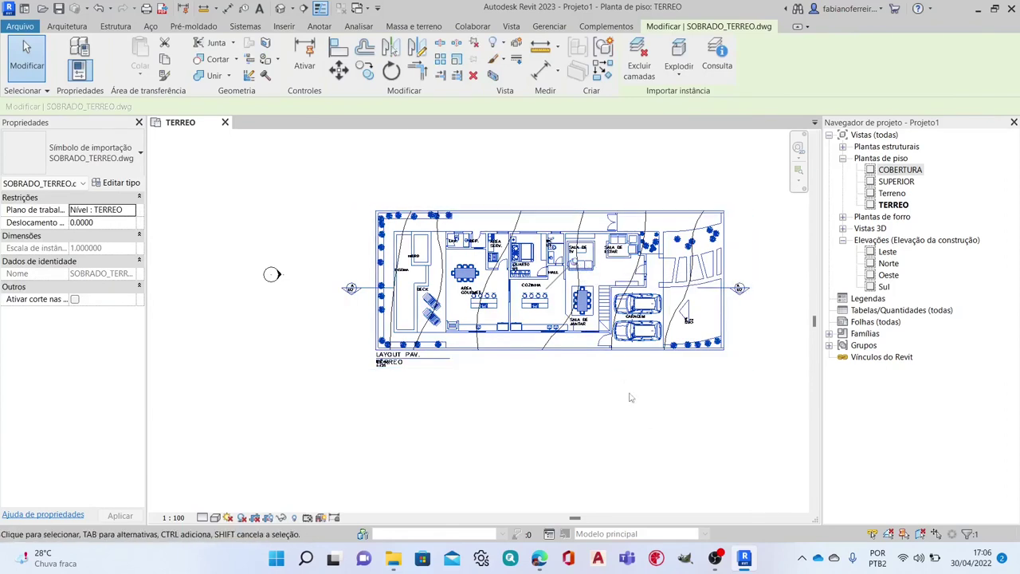
{"action": "left_click", "coordinate": [648, 432]}
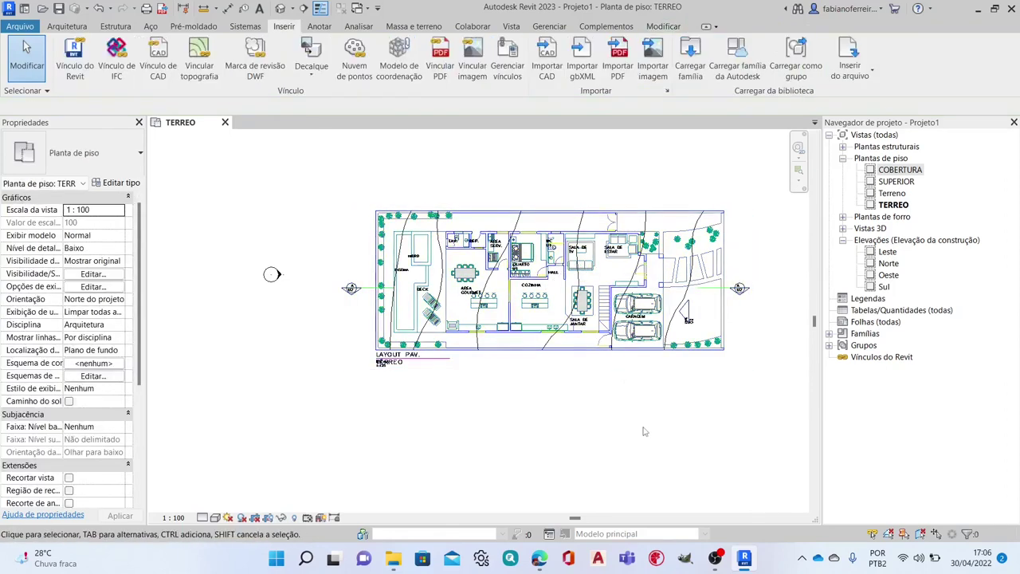
Step: Hide SOBRADO_TERRENO.dwg in the TERREO plan via VG, then open the SUPERIOR floor plan
{"action": "key", "text": "v"}
{"action": "key", "text": "g"}
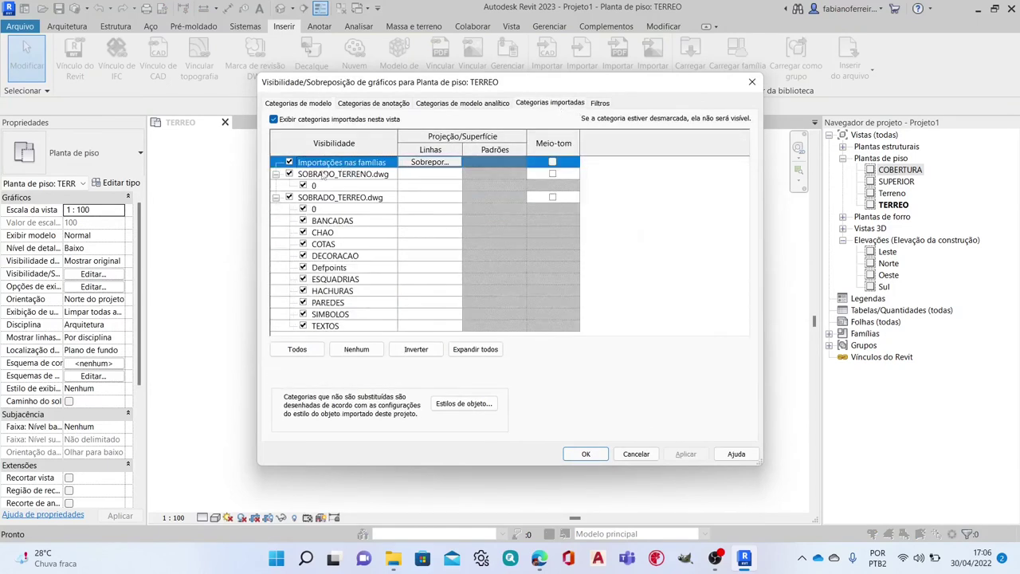
{"action": "left_click", "coordinate": [290, 174]}
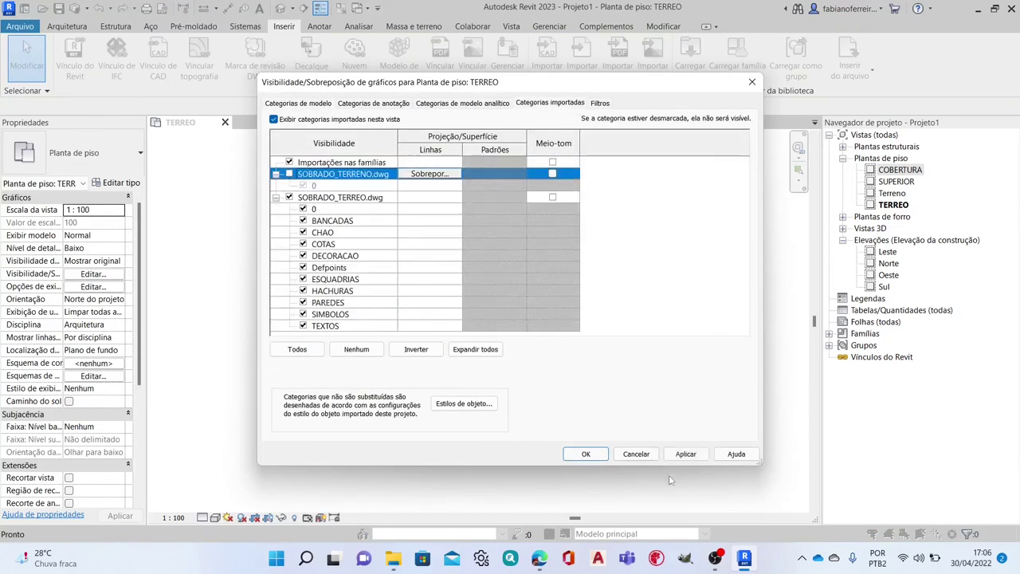
{"action": "left_click", "coordinate": [586, 454]}
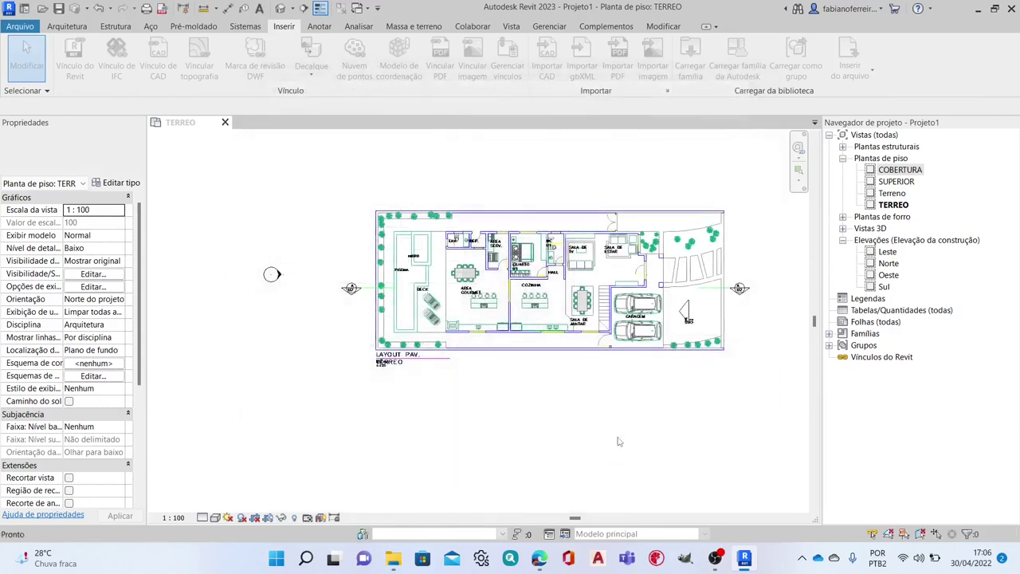
{"action": "middle_click_drag", "start_coordinate": [635, 409], "coordinate": [620, 405]}
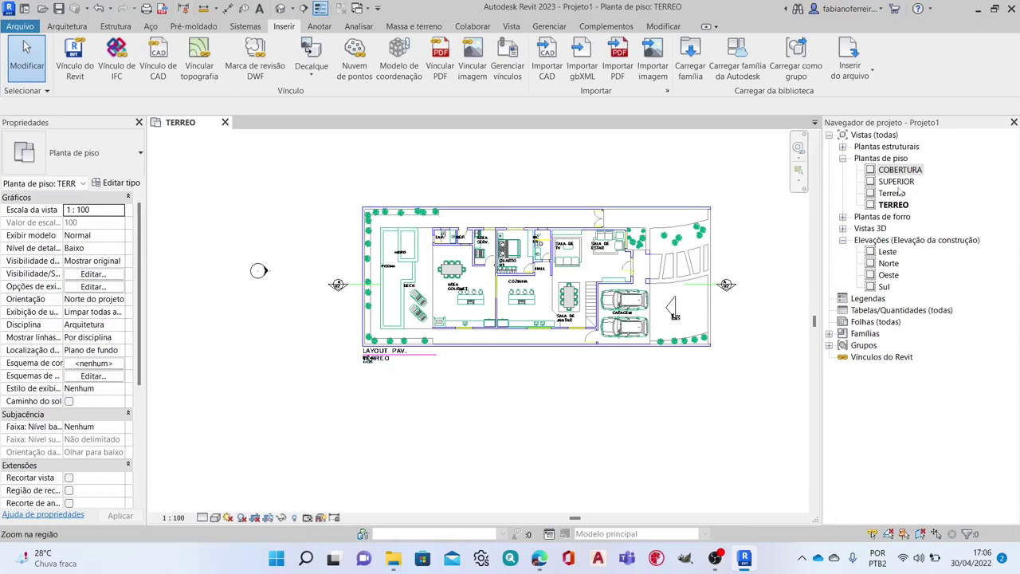
{"action": "double_click", "coordinate": [897, 182]}
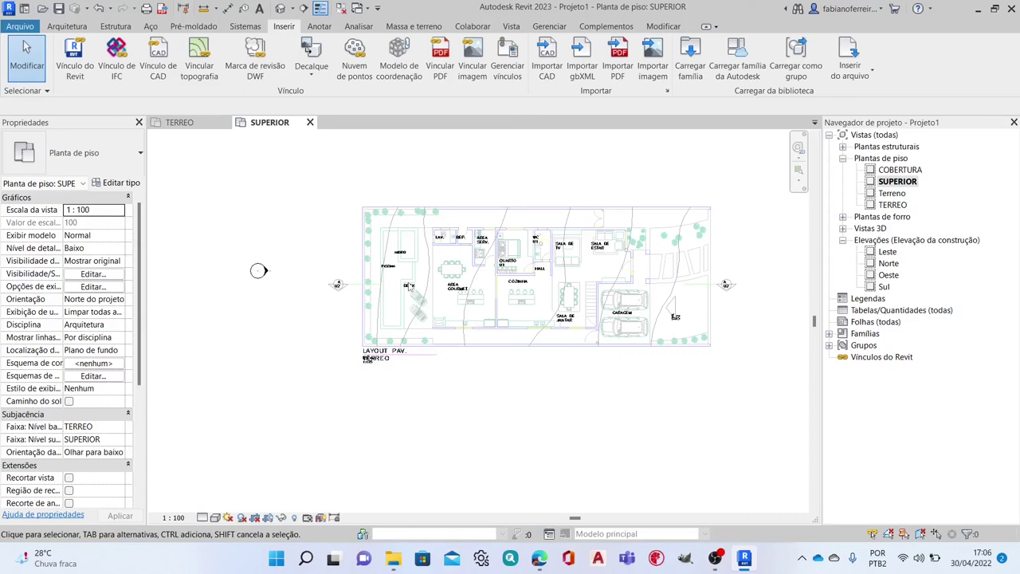
Step: Uncheck SOBRADO_TERRENO.dwg under imported categories in the SUPERIOR plan's visibility settings (VG)
{"action": "key", "text": "v"}
{"action": "key", "text": "g"}
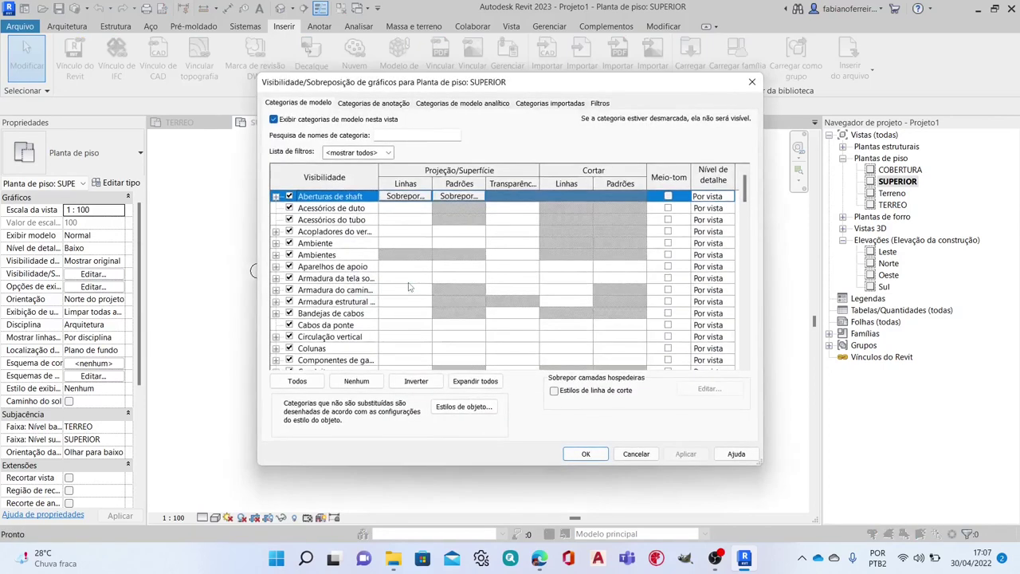
{"action": "left_click", "coordinate": [557, 104]}
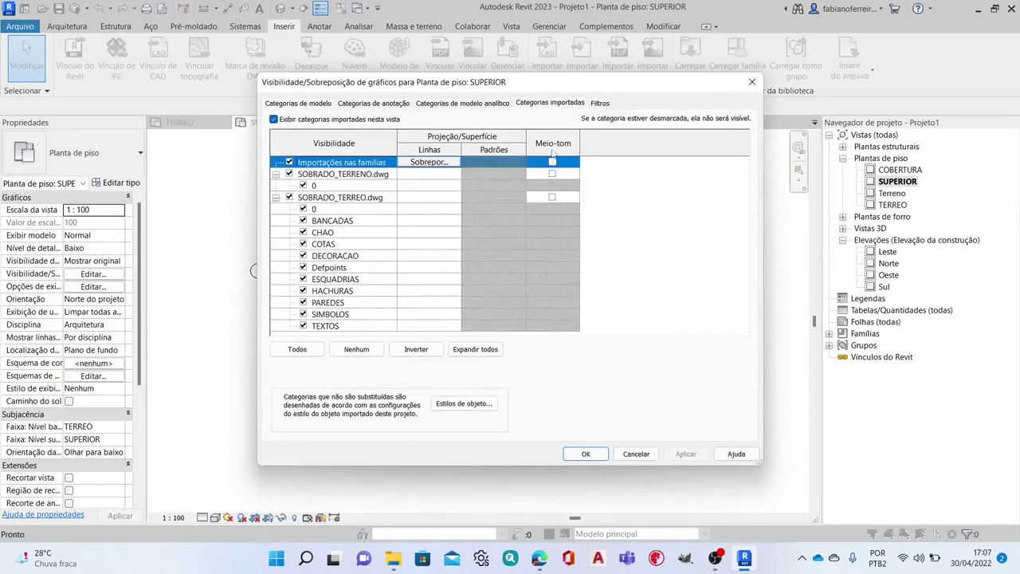
{"action": "left_click", "coordinate": [290, 173]}
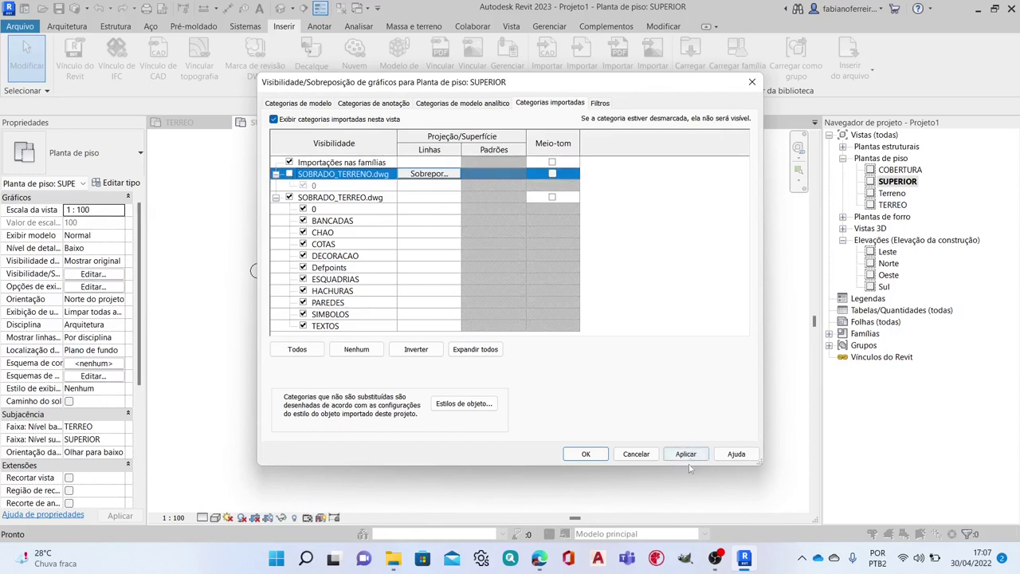
{"action": "left_click", "coordinate": [686, 455]}
{"action": "left_click", "coordinate": [586, 454]}
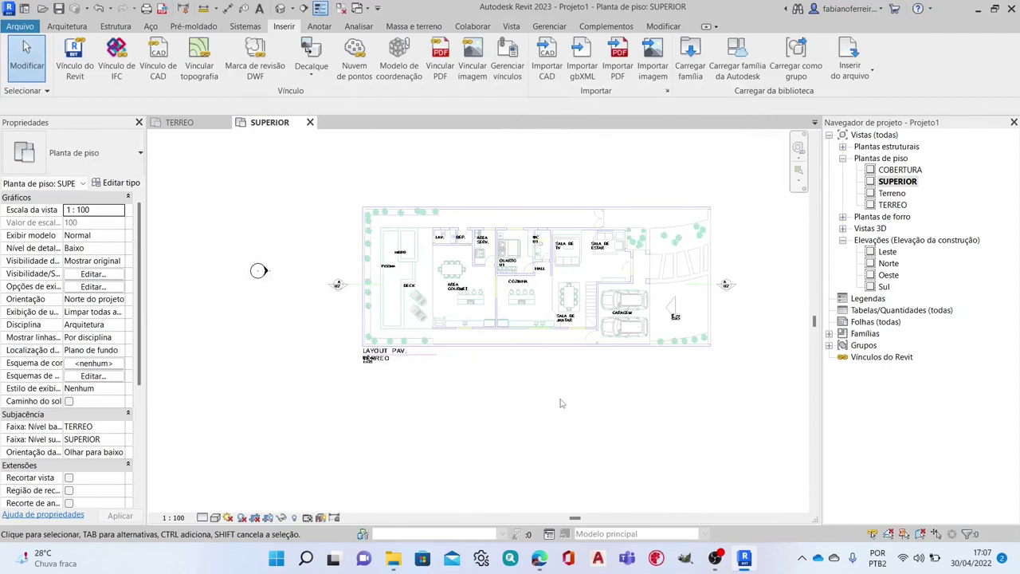
{"action": "scroll", "coordinate": [562, 404], "scroll_direction": "up", "scroll_amount": 3}
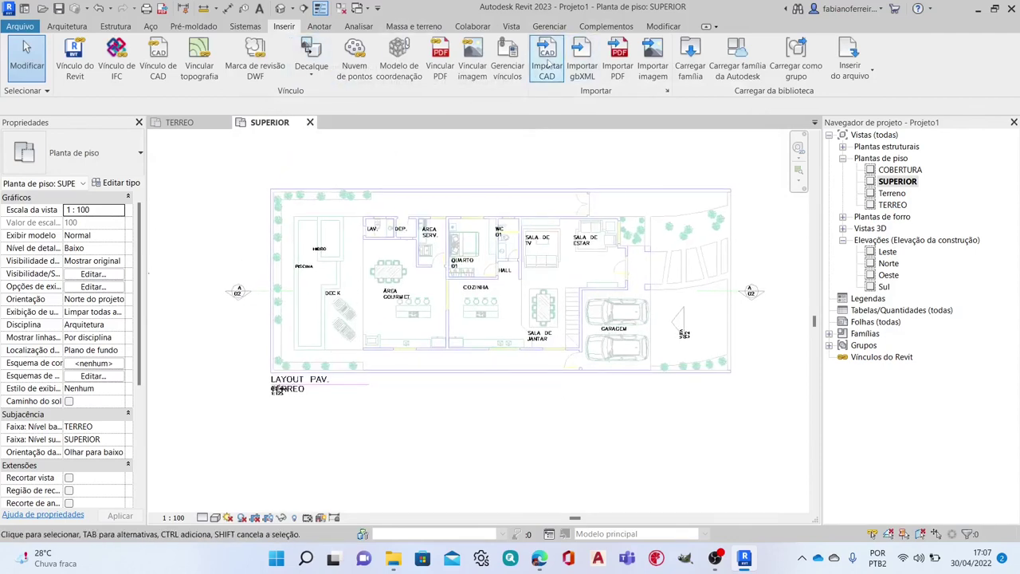
Step: Import the SOBRADO_SUPERIOR CAD drawing into the SUPERIOR plan
{"action": "left_click", "coordinate": [547, 60]}
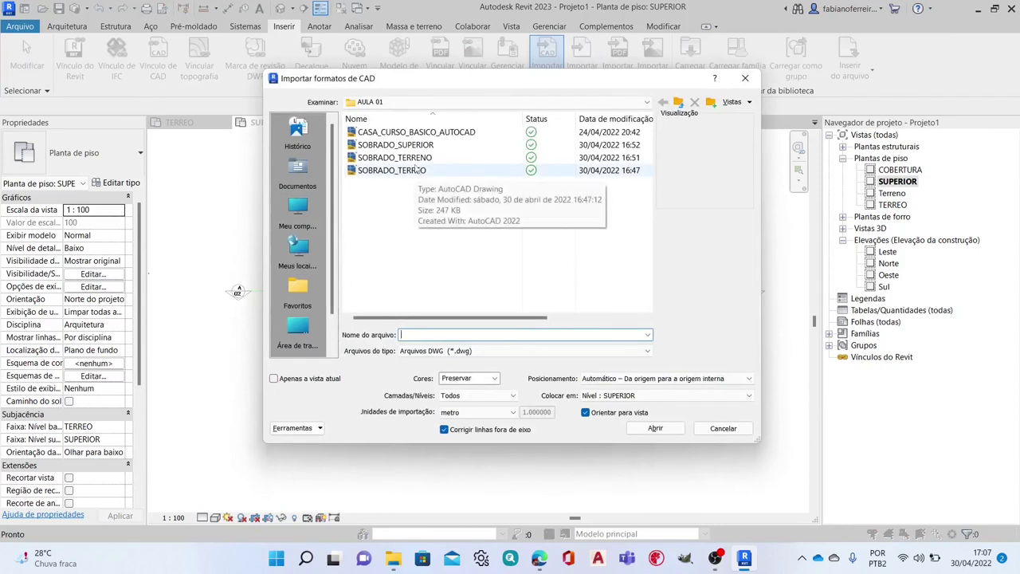
{"action": "left_click", "coordinate": [401, 146]}
{"action": "left_click", "coordinate": [656, 429]}
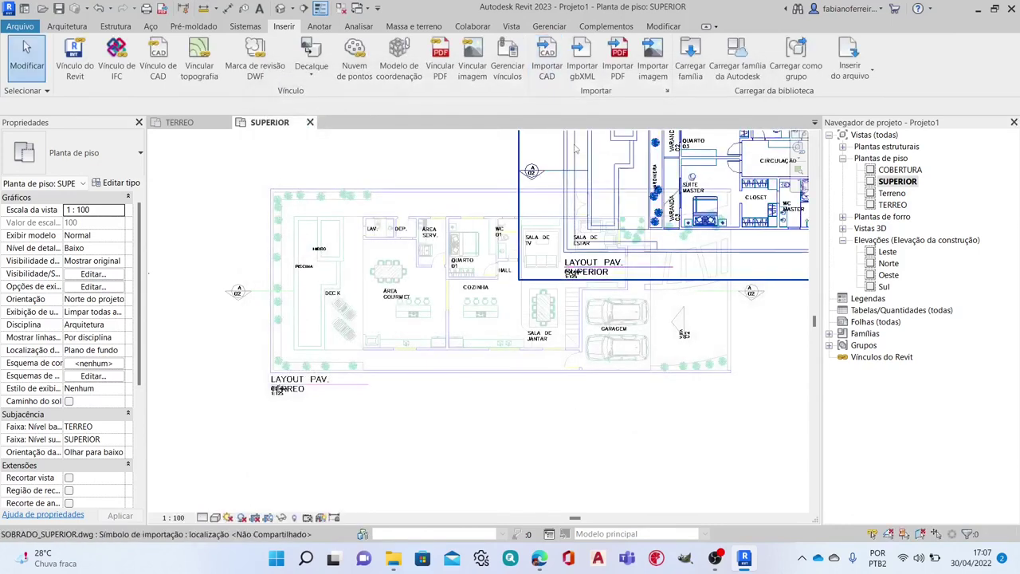
{"action": "middle_click_drag", "start_coordinate": [638, 171], "coordinate": [532, 241]}
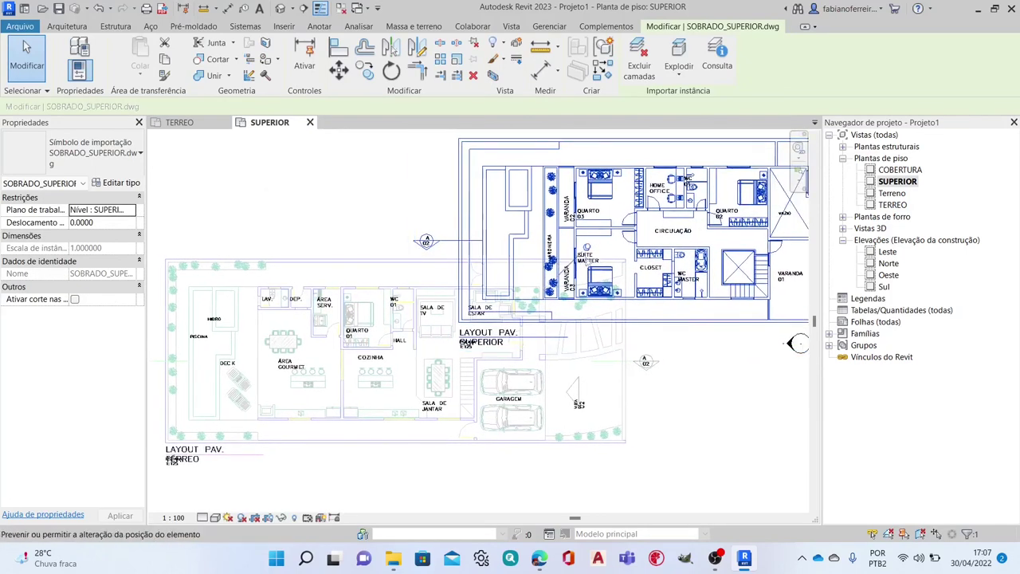
Step: Move the upper-floor drawing from its SUPERIOR title line end onto the TERREO title line end
{"action": "key", "text": "m"}
{"action": "key", "text": "v"}
{"action": "scroll", "coordinate": [458, 319], "scroll_direction": "up", "scroll_amount": 3}
{"action": "scroll", "coordinate": [458, 319], "scroll_direction": "up", "scroll_amount": 3}
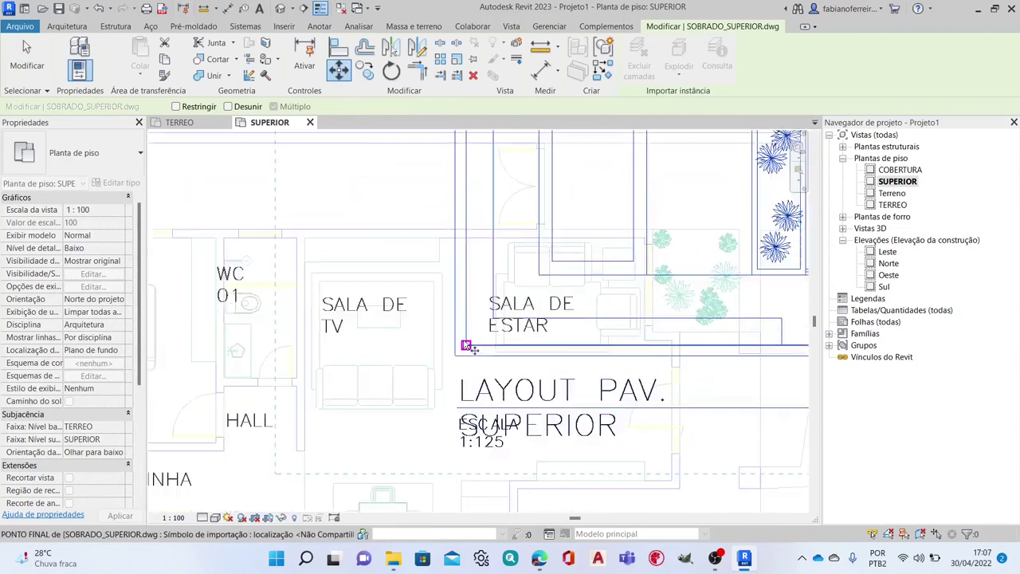
{"action": "left_click", "coordinate": [455, 357]}
{"action": "scroll", "coordinate": [447, 351], "scroll_direction": "down", "scroll_amount": 5}
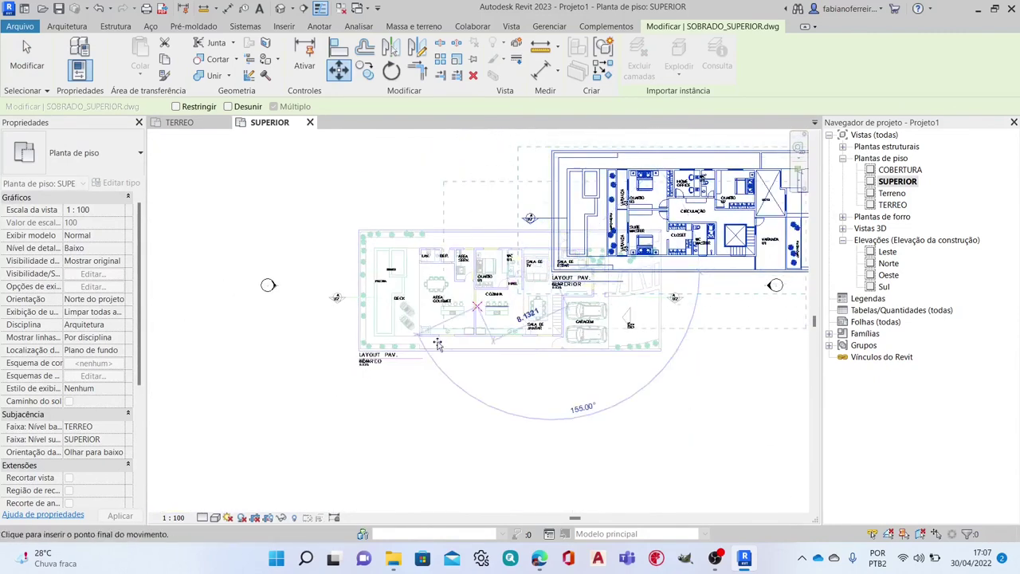
{"action": "scroll", "coordinate": [369, 354], "scroll_direction": "up", "scroll_amount": 3}
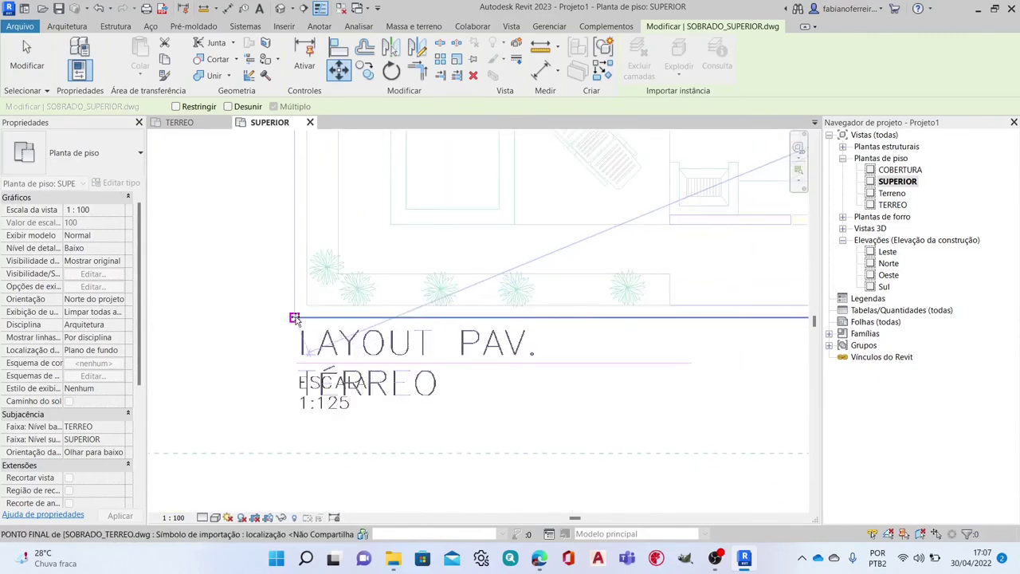
{"action": "left_click", "coordinate": [297, 319]}
{"action": "scroll", "coordinate": [315, 315], "scroll_direction": "down", "scroll_amount": 2}
{"action": "scroll", "coordinate": [178, 226], "scroll_direction": "down", "scroll_amount": 2}
{"action": "scroll", "coordinate": [177, 226], "scroll_direction": "up", "scroll_amount": 2}
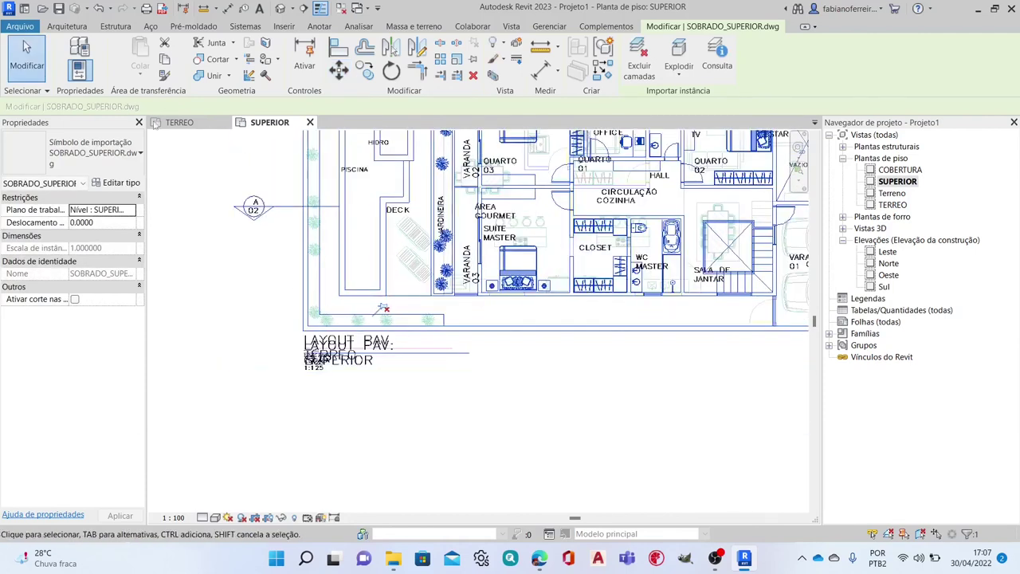
Step: Reselect the upper-floor drawing to verify its alignment over the ground-floor layout
{"action": "left_click", "coordinate": [26, 48]}
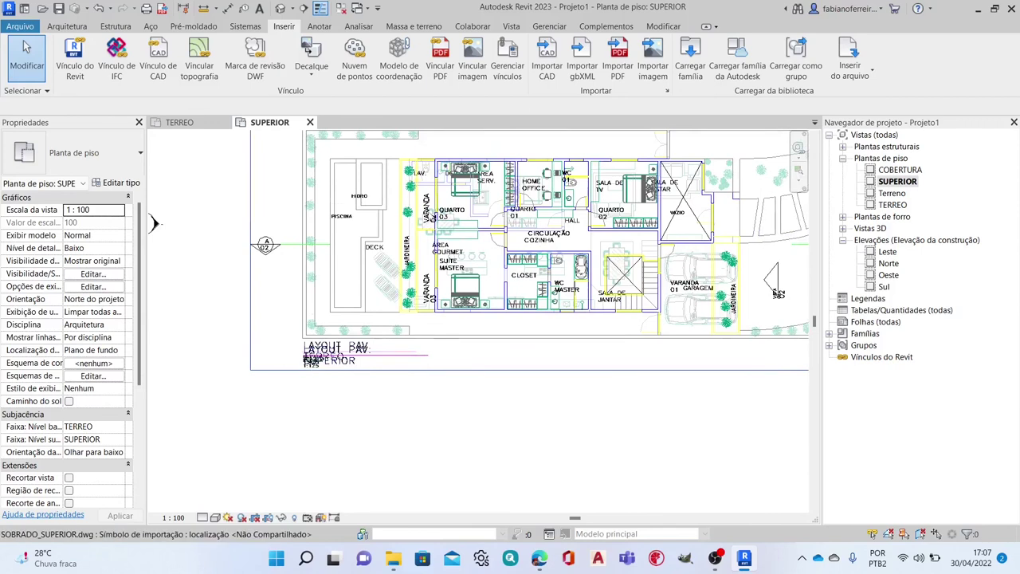
{"action": "scroll", "coordinate": [391, 227], "scroll_direction": "up", "scroll_amount": 3}
{"action": "left_click", "coordinate": [399, 237]}
{"action": "scroll", "coordinate": [397, 239], "scroll_direction": "down", "scroll_amount": 3}
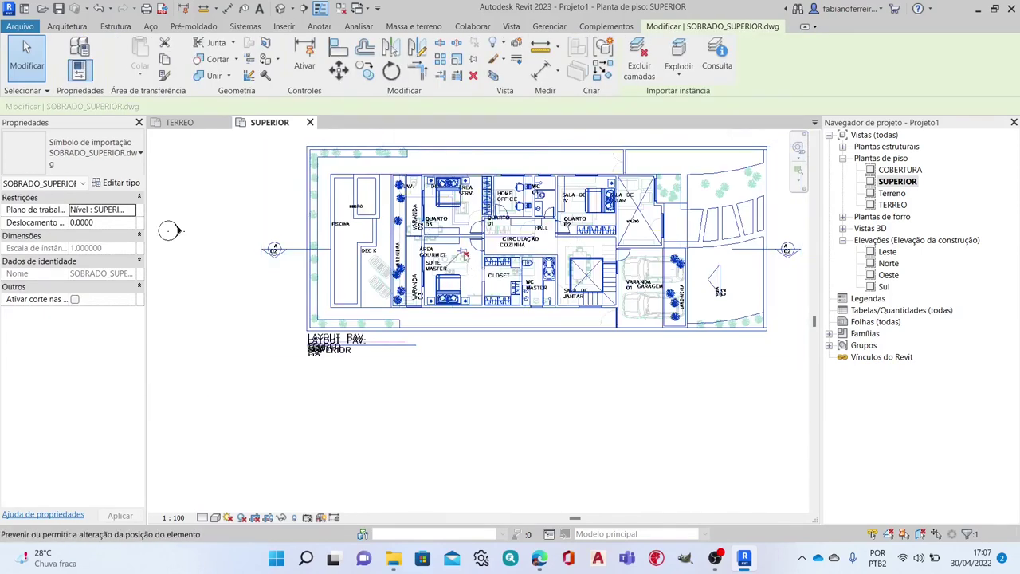
{"action": "left_click", "coordinate": [576, 369]}
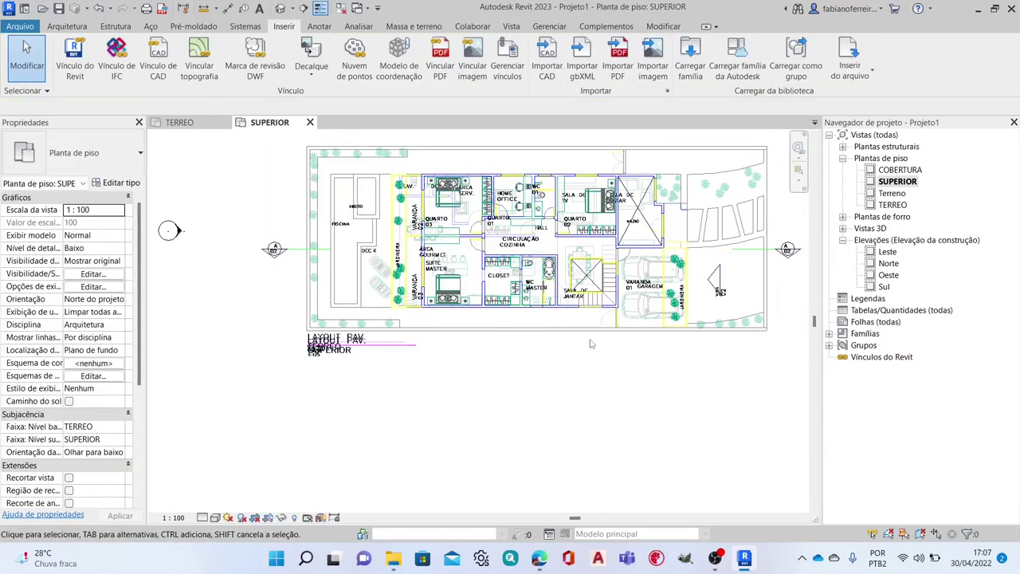
Step: Uncheck SOBRADO_TERREO.dwg under imported categories in the SUPERIOR plan's visibility settings
{"action": "key", "text": "v"}
{"action": "key", "text": "g"}
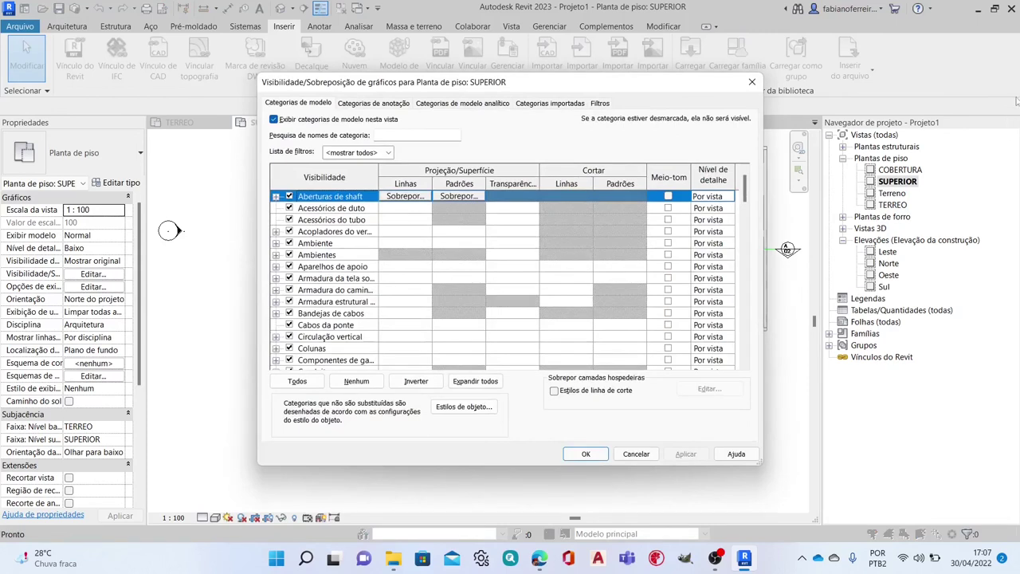
{"action": "left_click", "coordinate": [565, 104]}
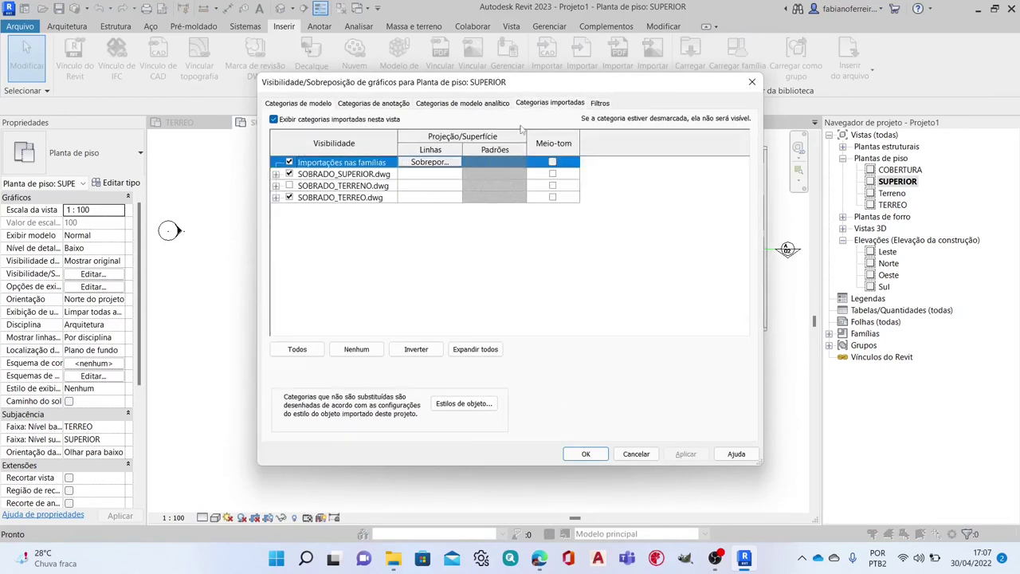
{"action": "left_click", "coordinate": [289, 197]}
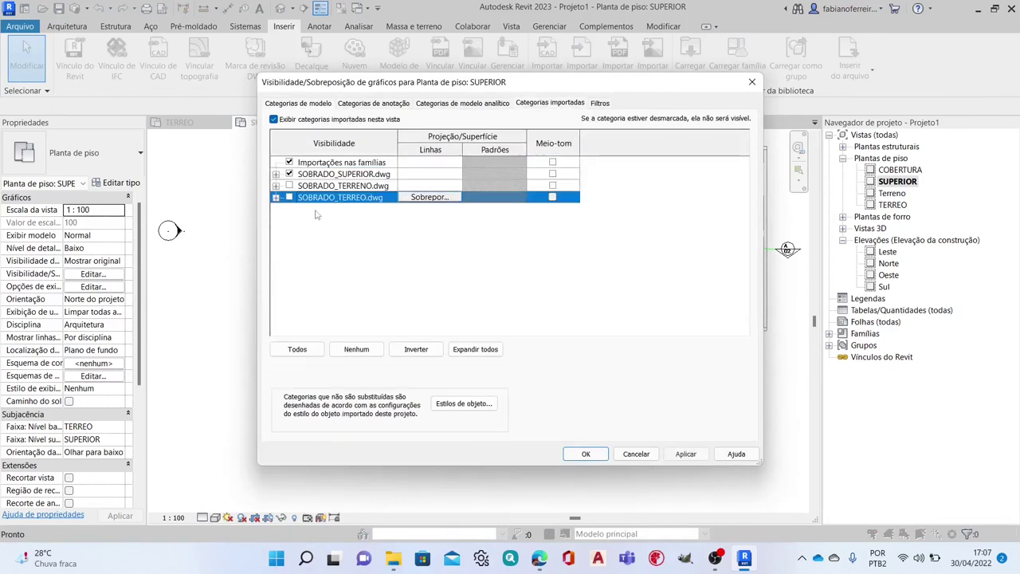
{"action": "left_click", "coordinate": [686, 453]}
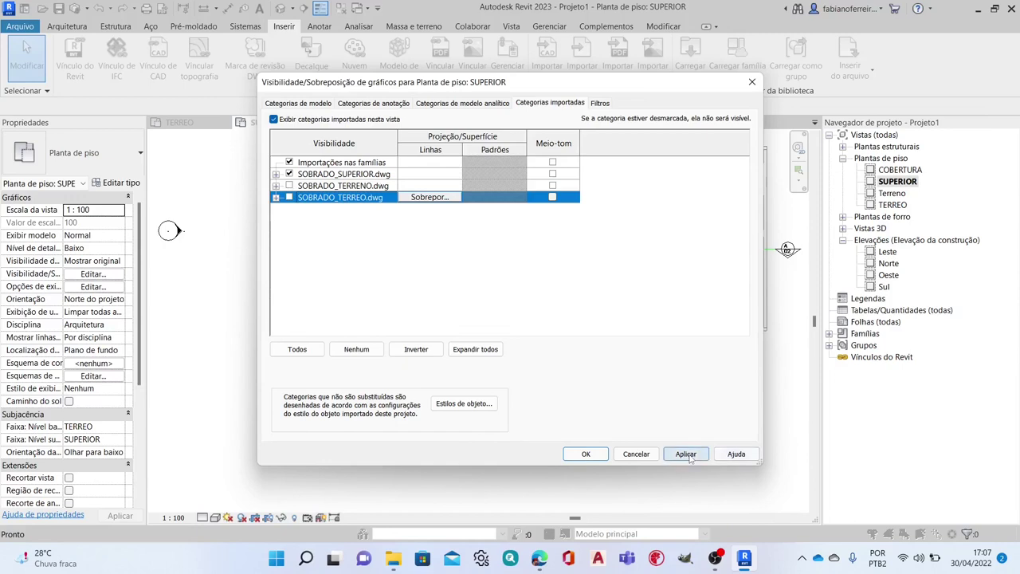
{"action": "left_click", "coordinate": [586, 454]}
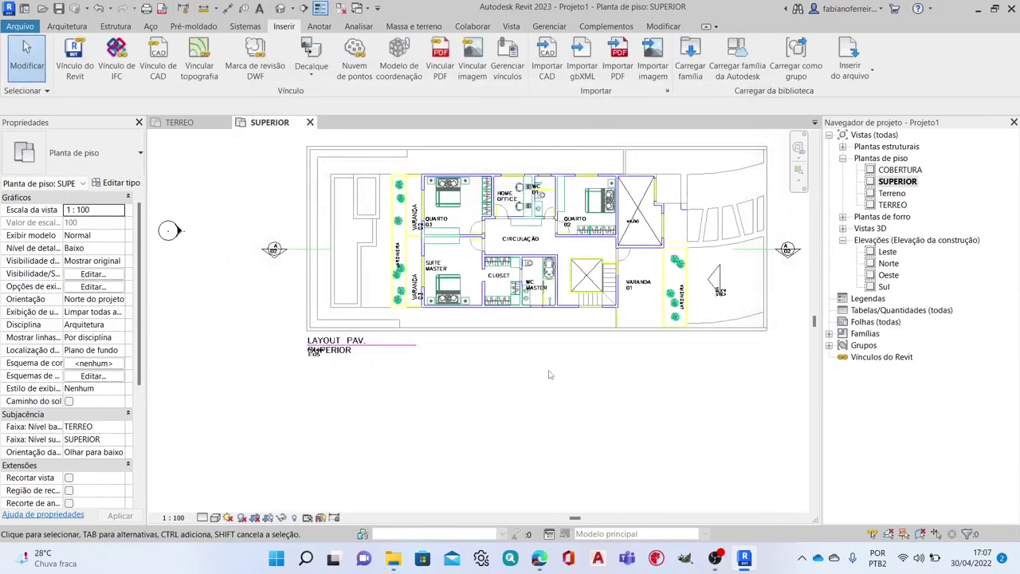
Step: Zoom to fit the TERREO and SUPERIOR plans, comparing them and finishing on TERREO
{"action": "left_click", "coordinate": [181, 123]}
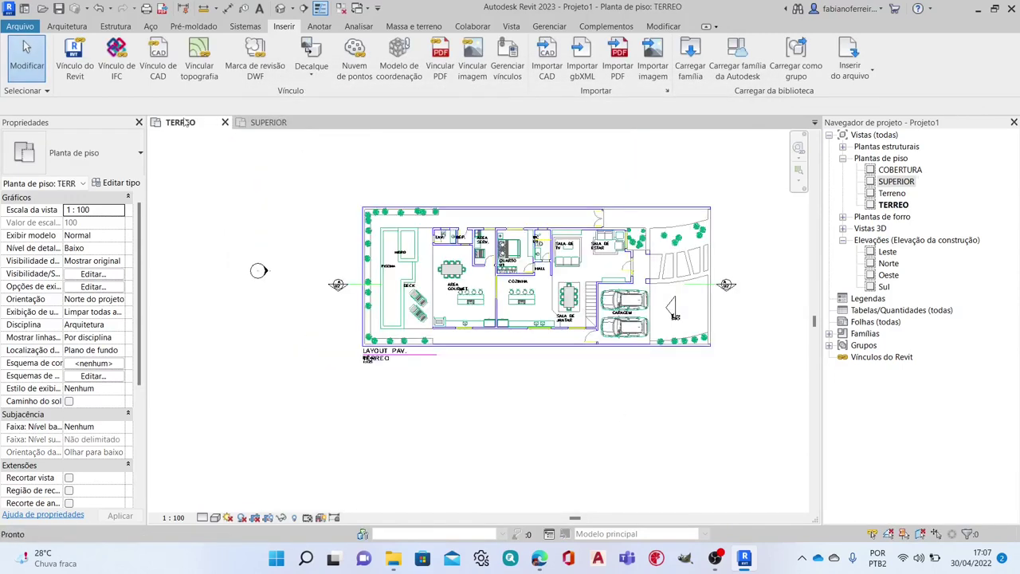
{"action": "key", "text": "z"}
{"action": "key", "text": "f"}
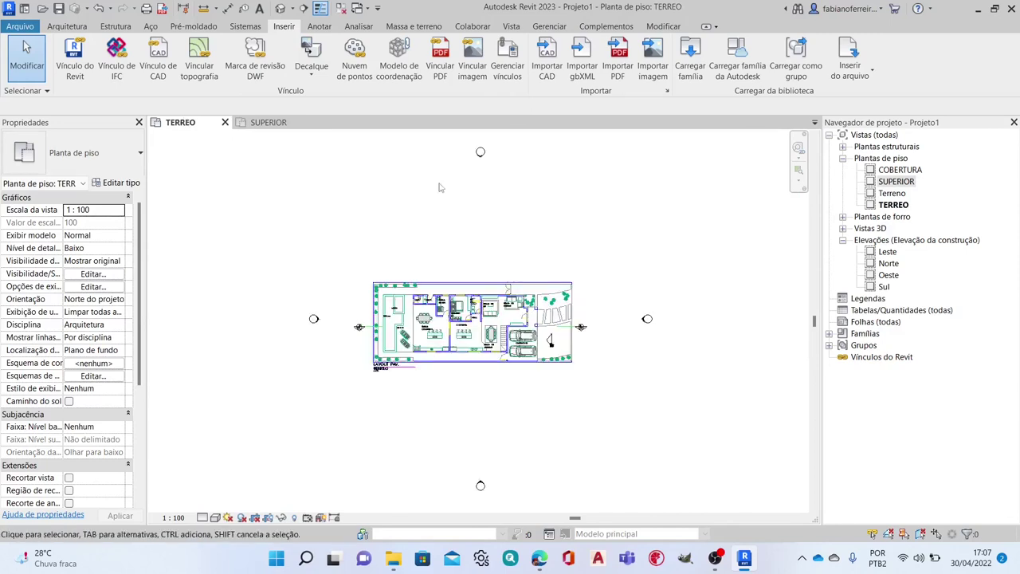
{"action": "left_click", "coordinate": [268, 122]}
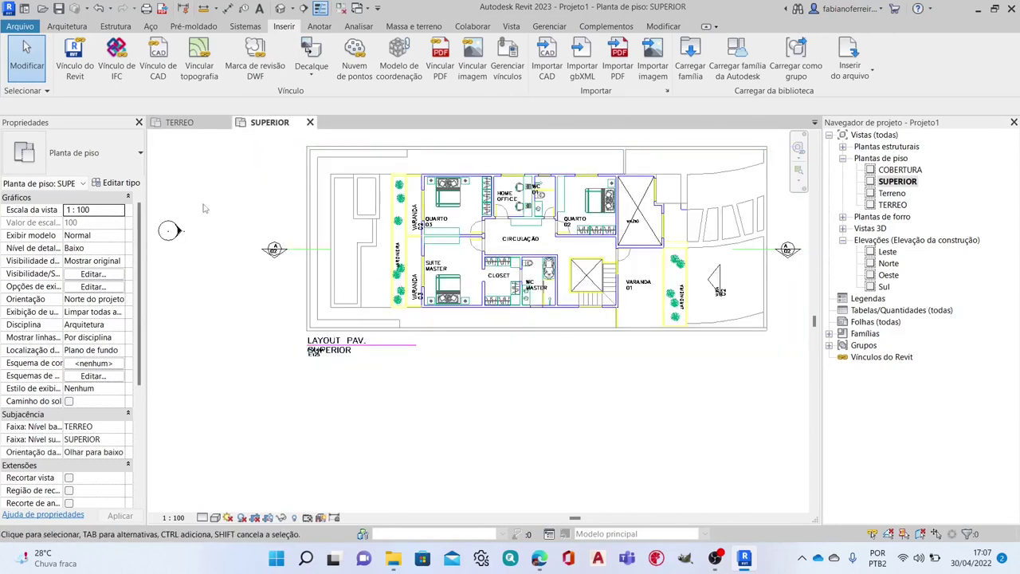
{"action": "key", "text": "z"}
{"action": "key", "text": "f"}
{"action": "left_click", "coordinate": [187, 123]}
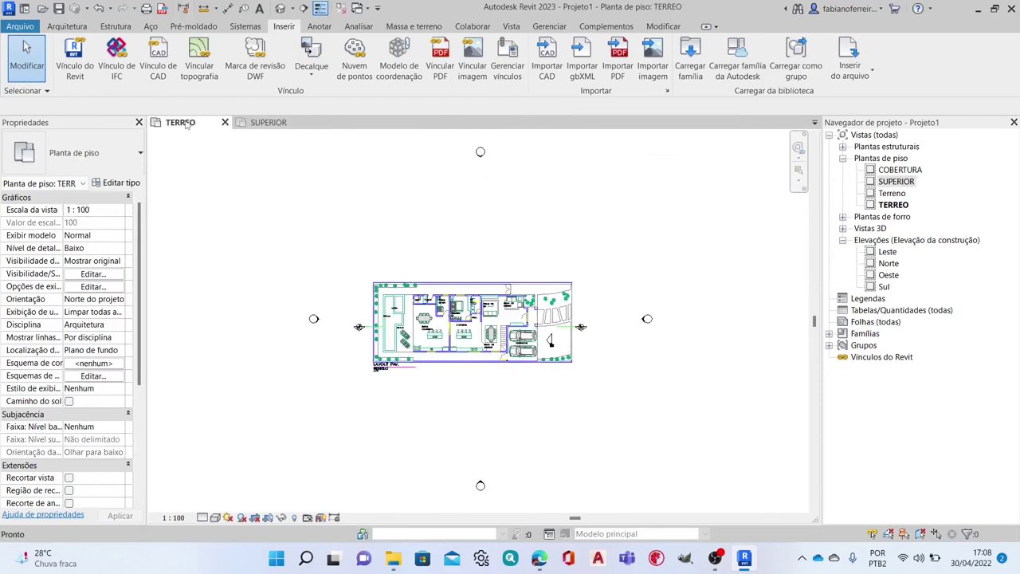
{"action": "left_click", "coordinate": [264, 127]}
{"action": "left_click", "coordinate": [190, 125]}
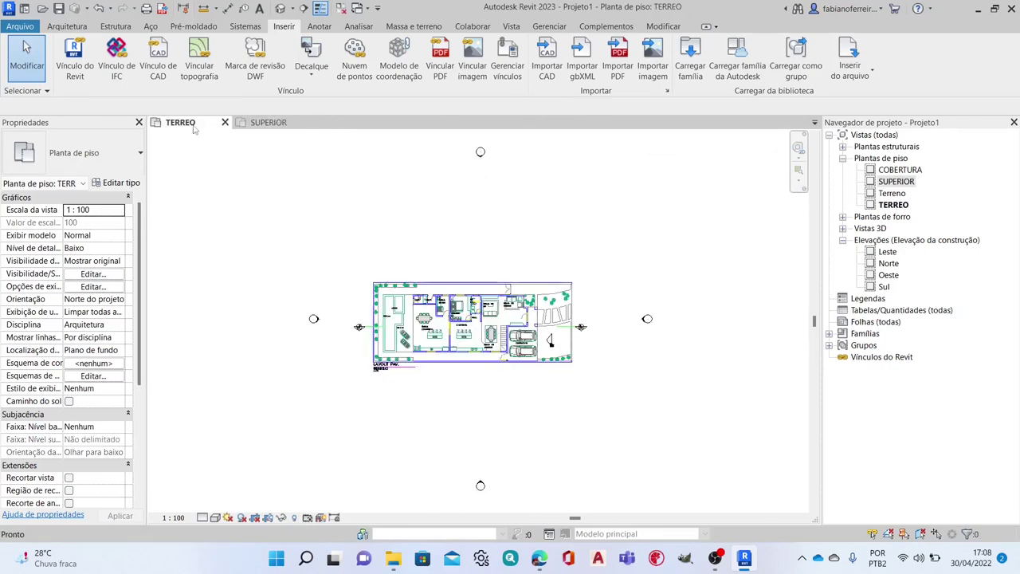